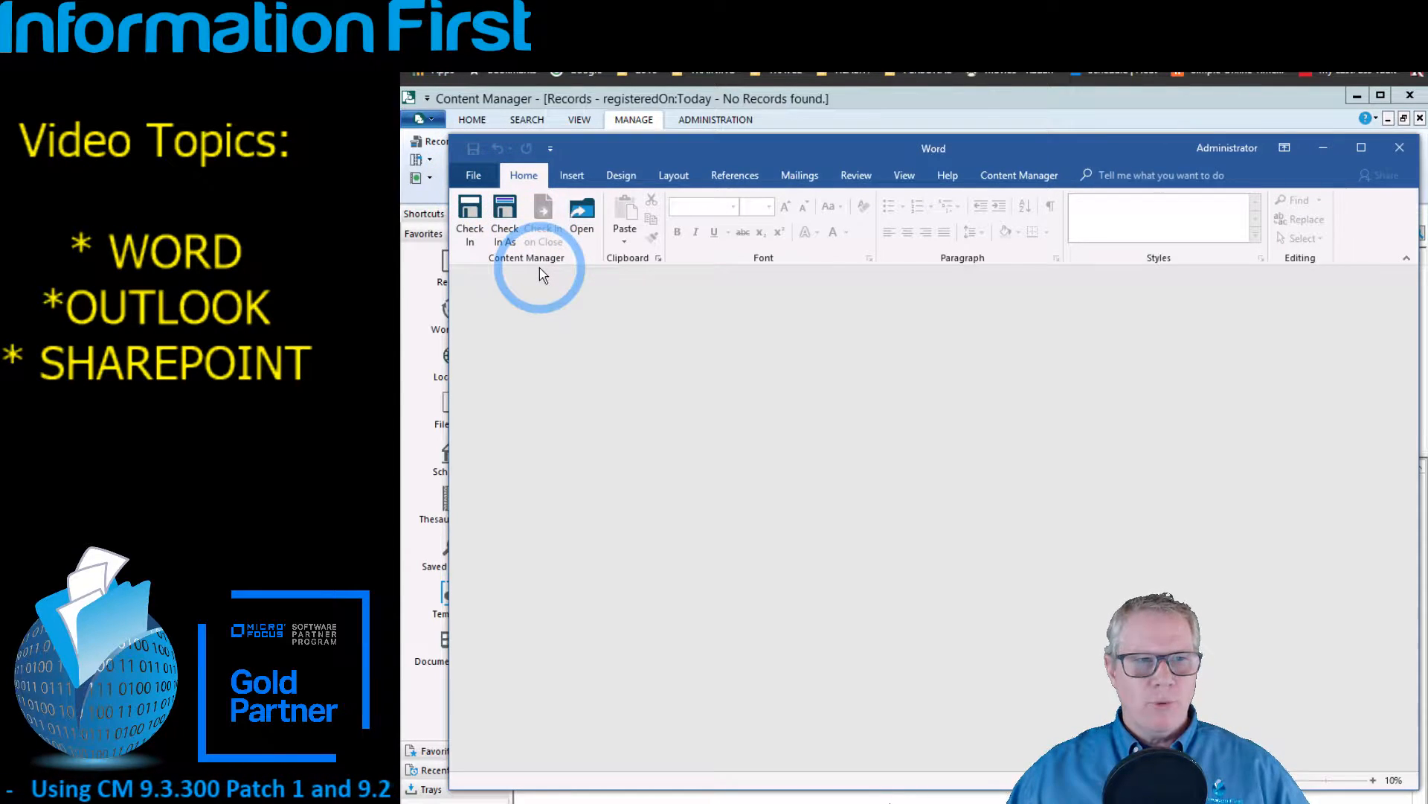
# - Create a blank document and enter the title WORD DEMO
pyautogui.click(473, 174)
pyautogui.click(483, 249)
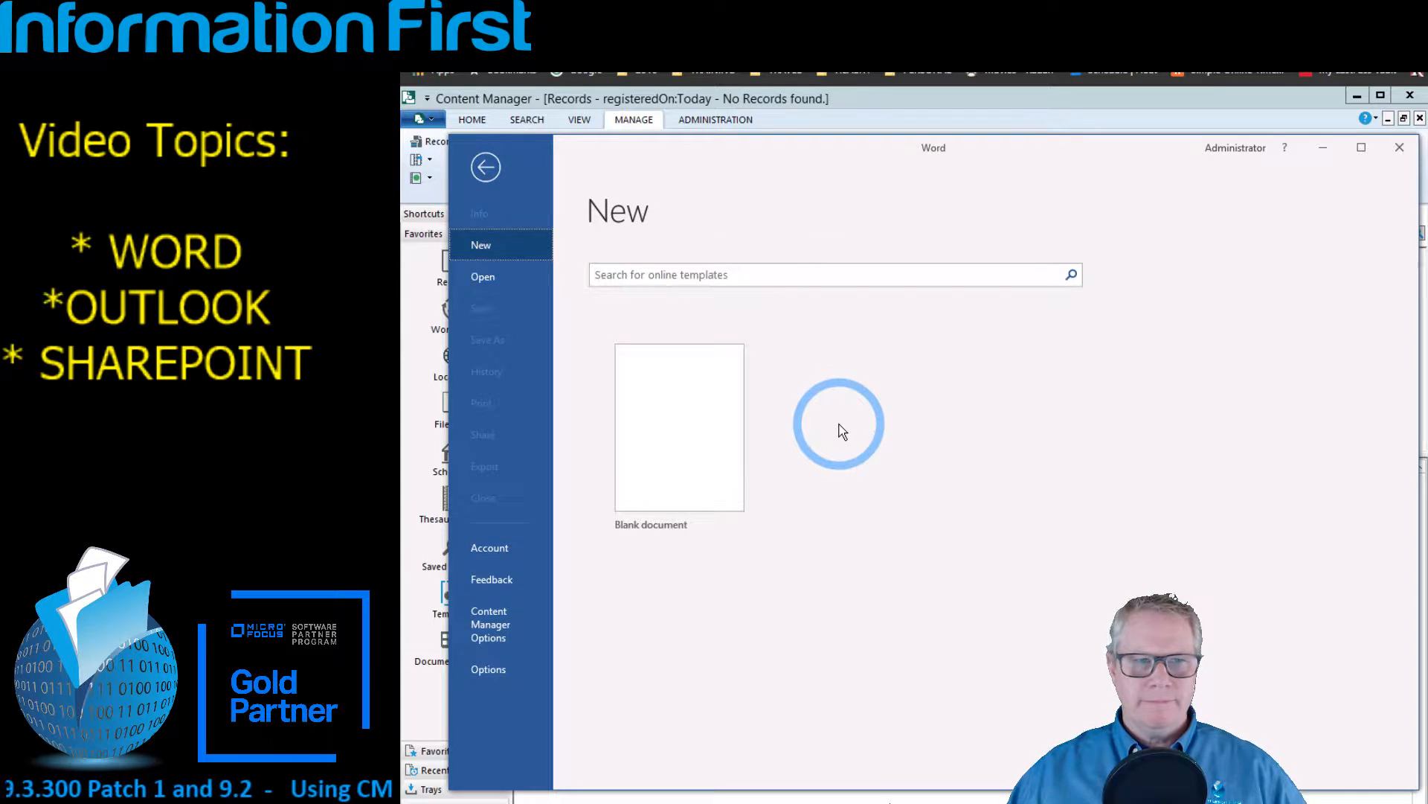
pyautogui.click(700, 424)
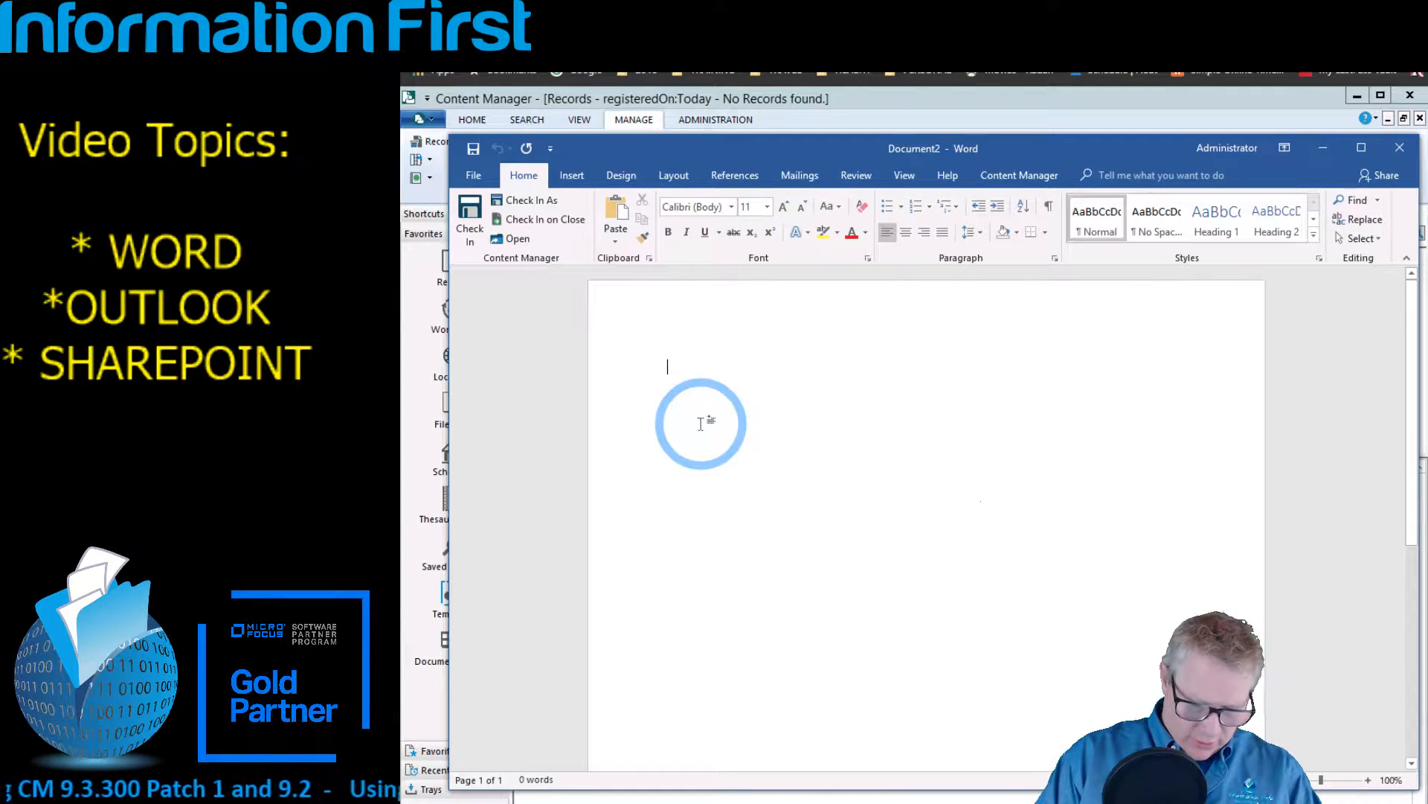
pyautogui.write('woRD DEMO')
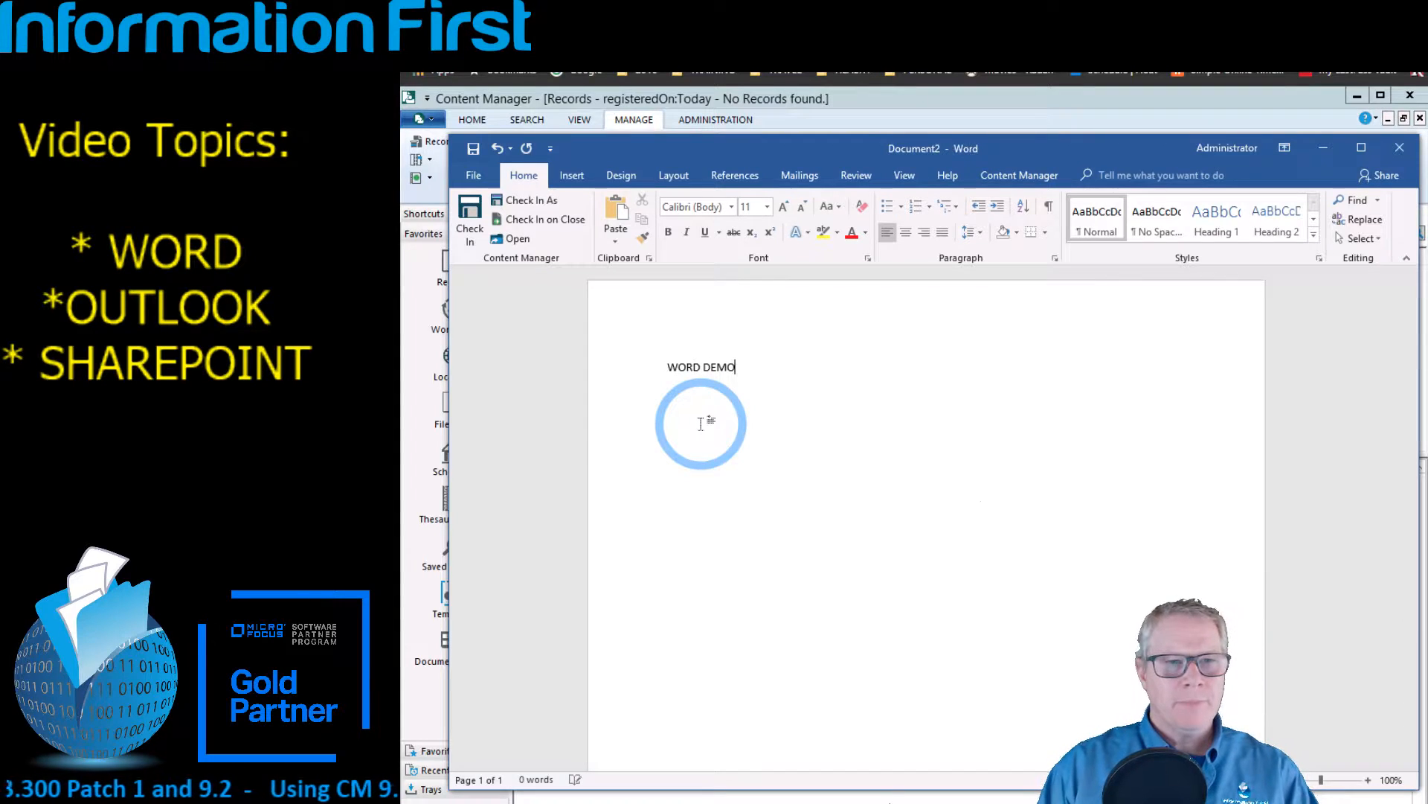
# - Generate four paragraphs of sample text below the title with the rand function
pyautogui.write('=rand(4,1')
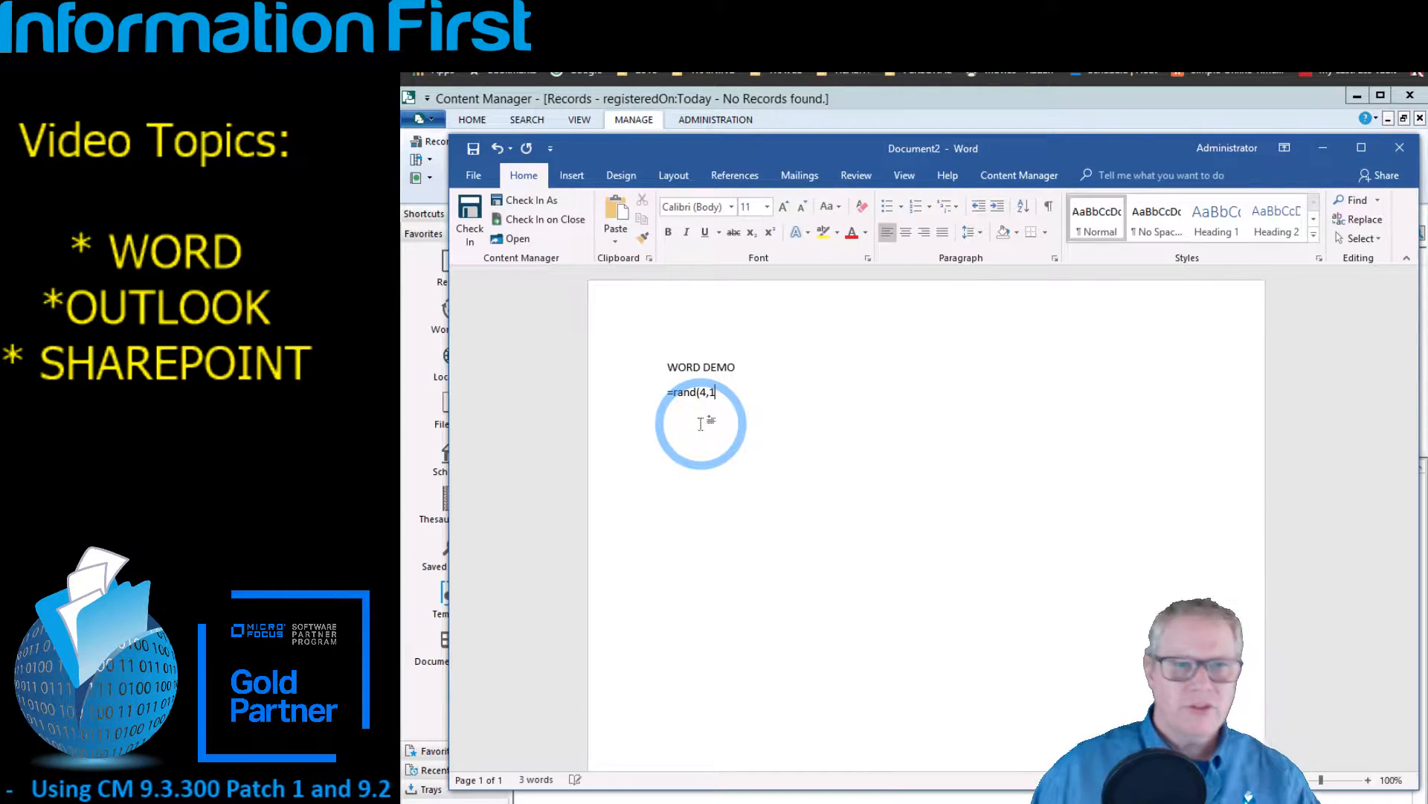
pyautogui.write(')')
pyautogui.press('Return')
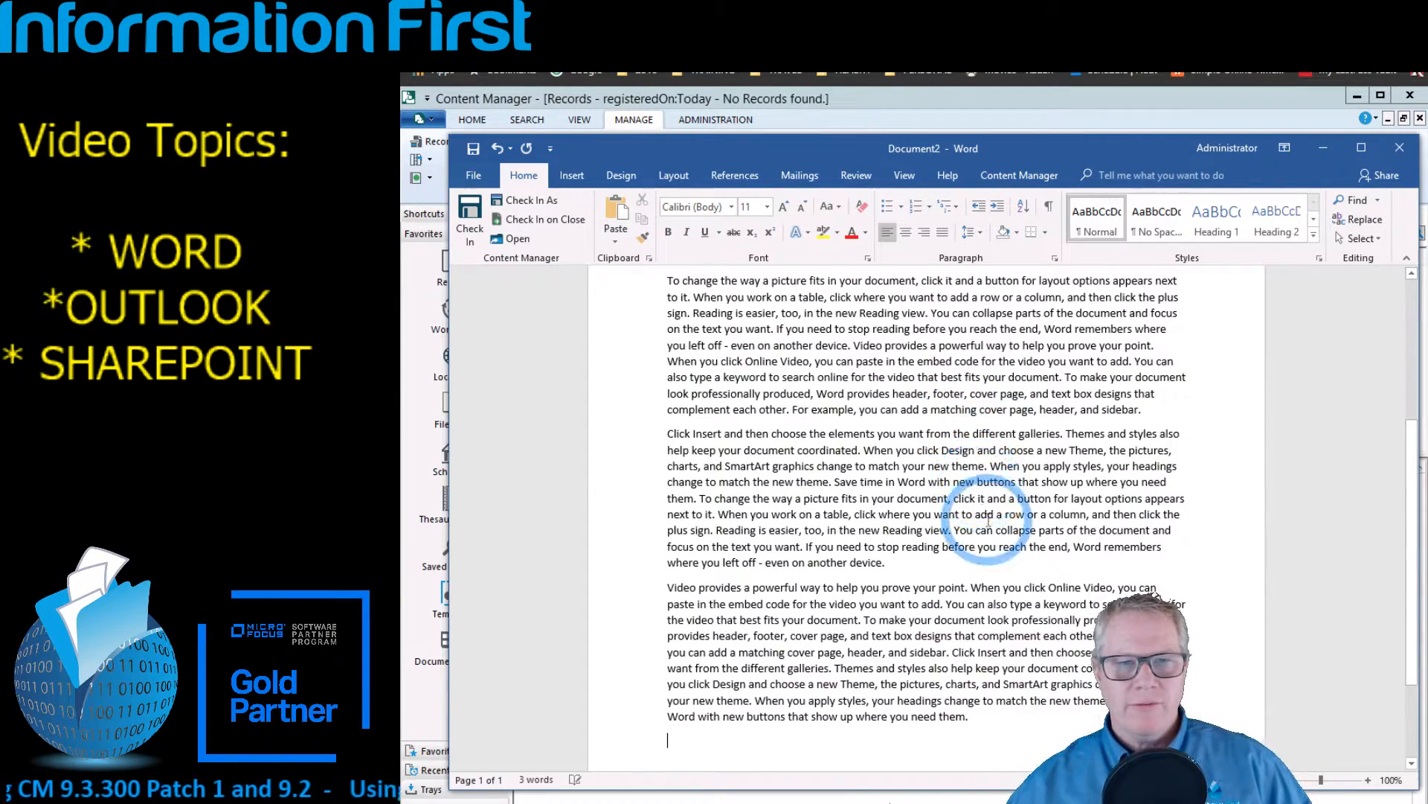
pyautogui.scroll(5, 975, 455)
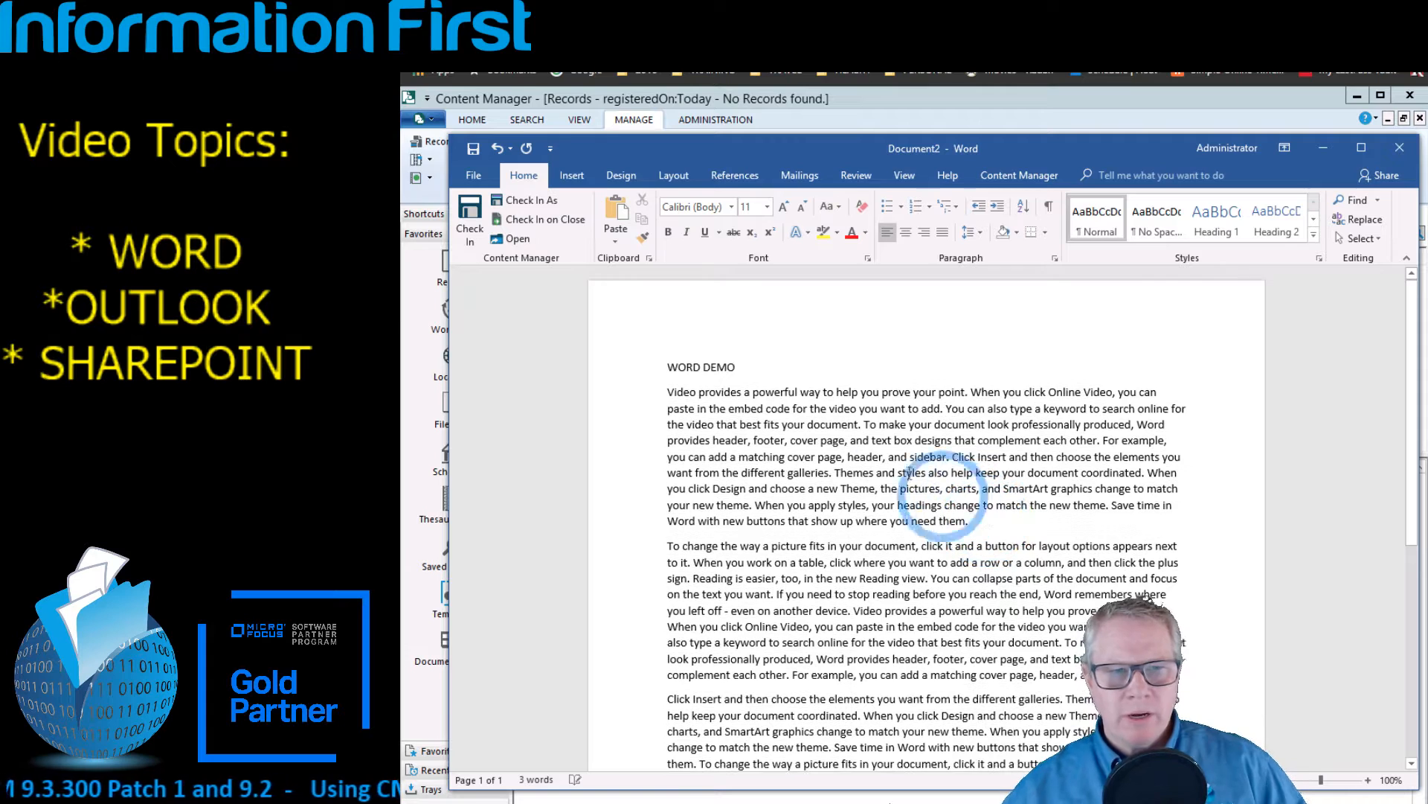
# - Format the WORD DEMO title with a dark blue-grey font colour, size 16 and centred alignment
pyautogui.click(644, 369)
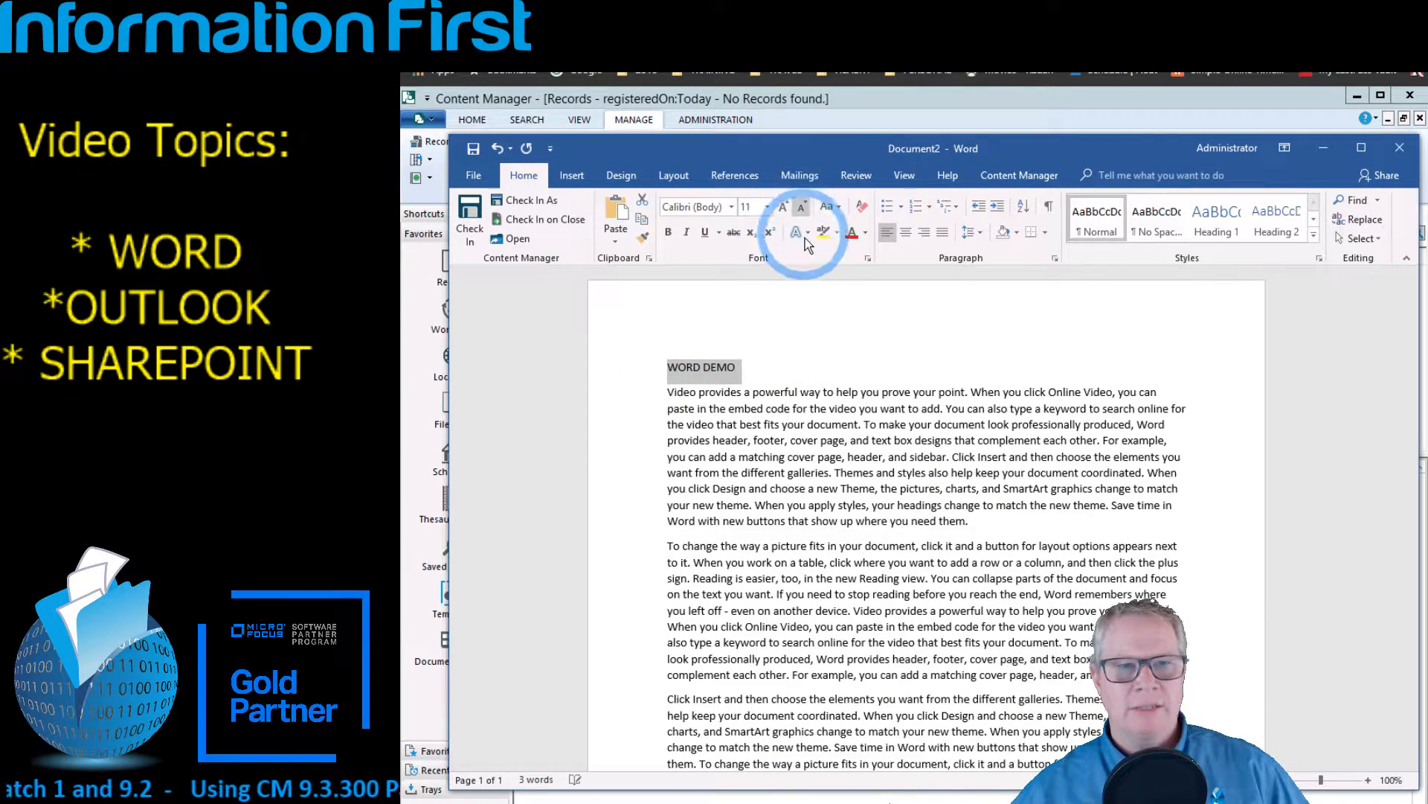
pyautogui.click(848, 234)
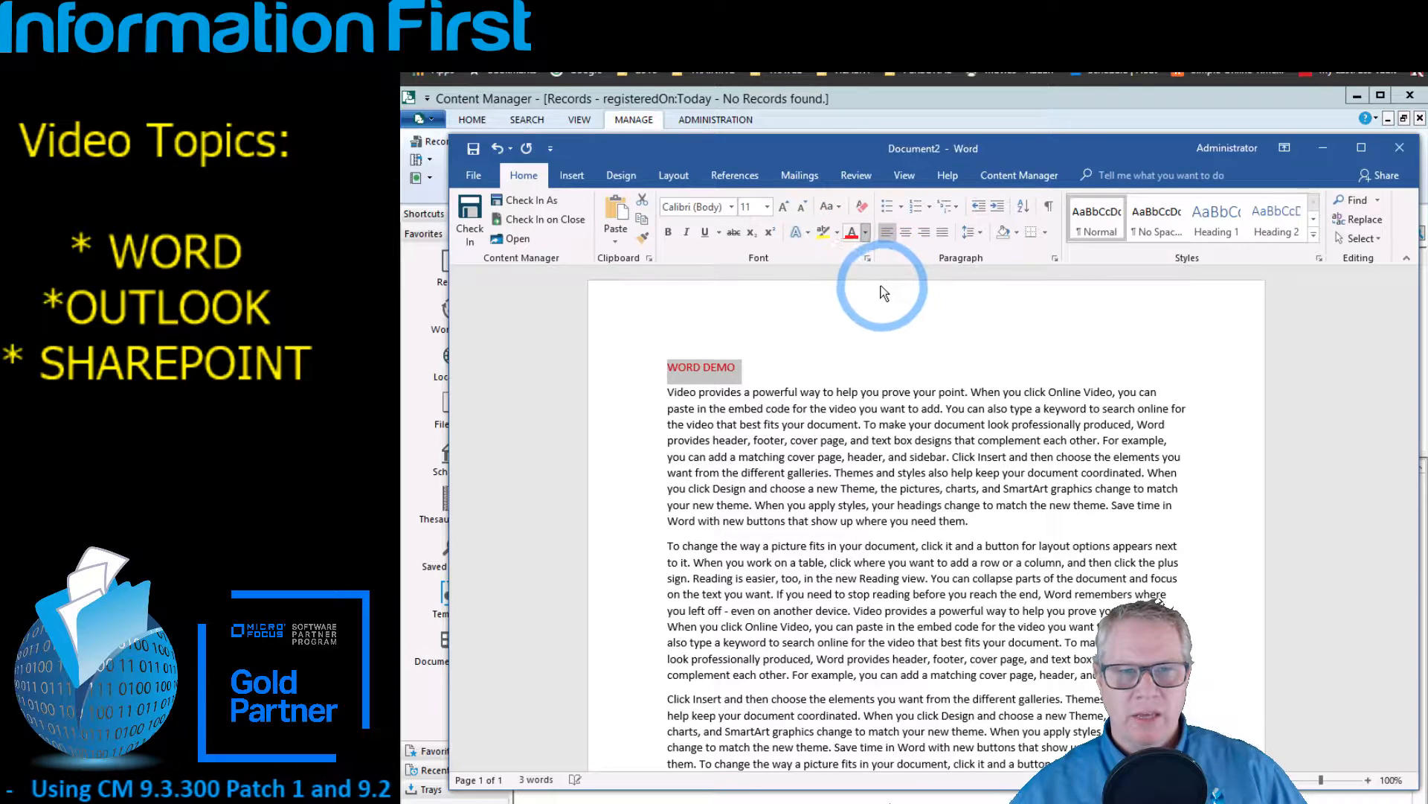
pyautogui.click(866, 232)
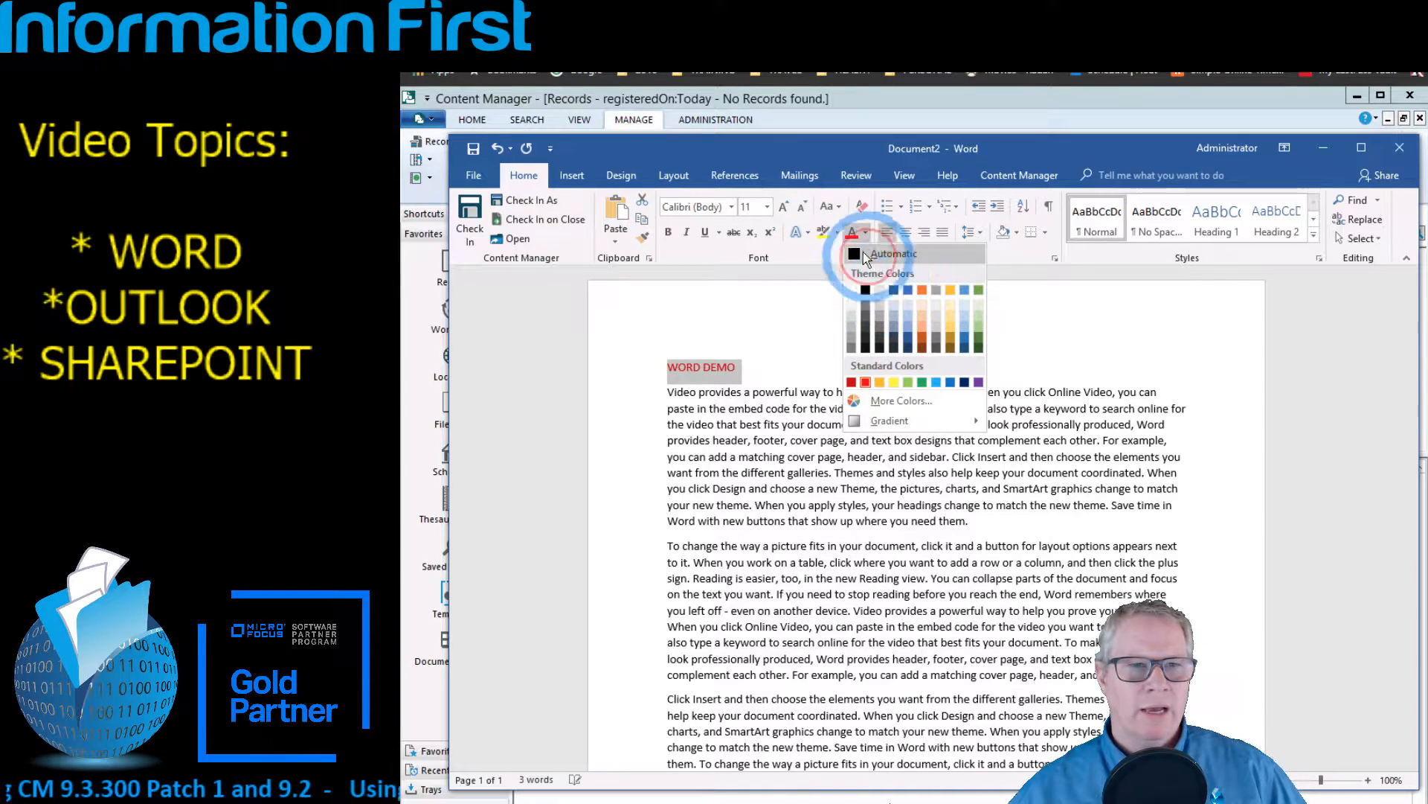
pyautogui.click(784, 205)
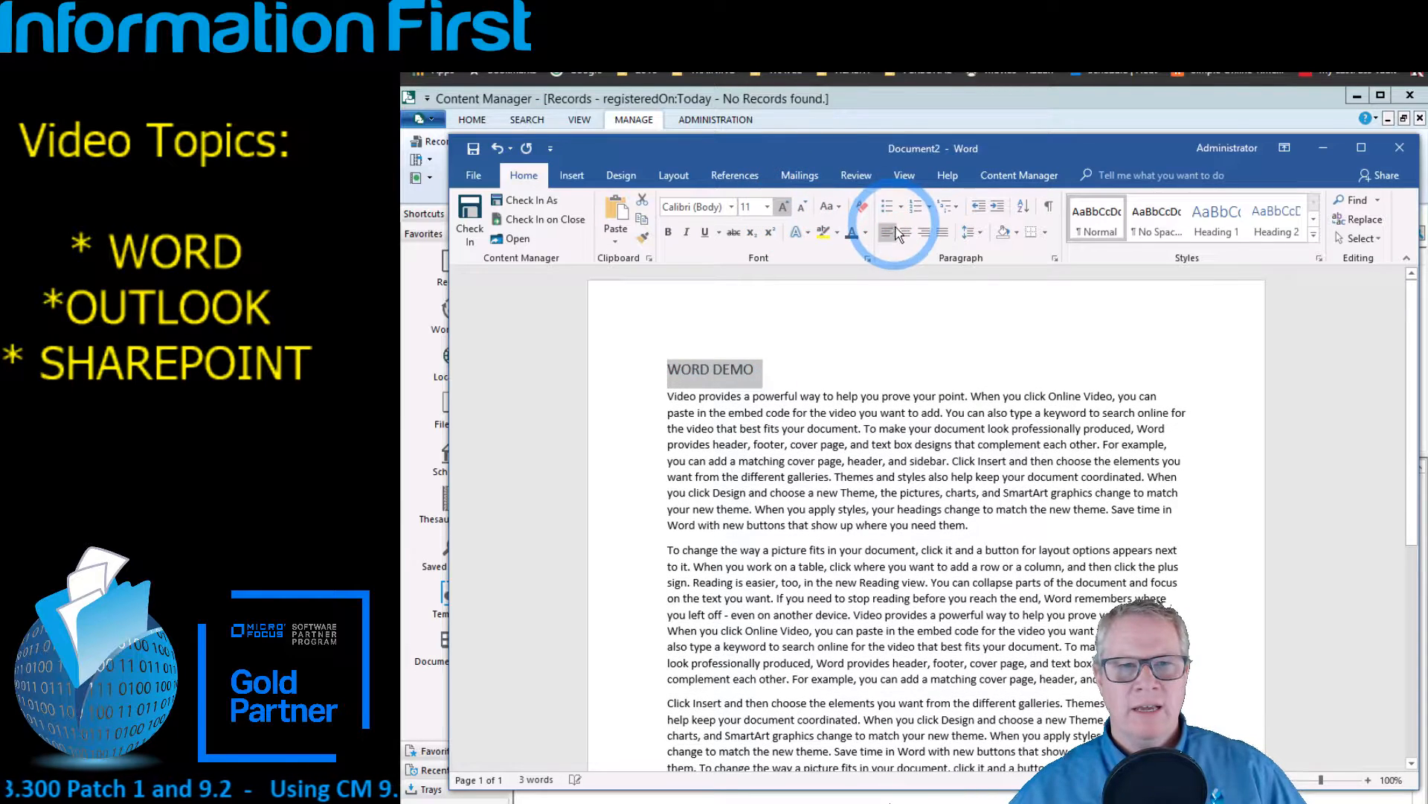
pyautogui.click(904, 232)
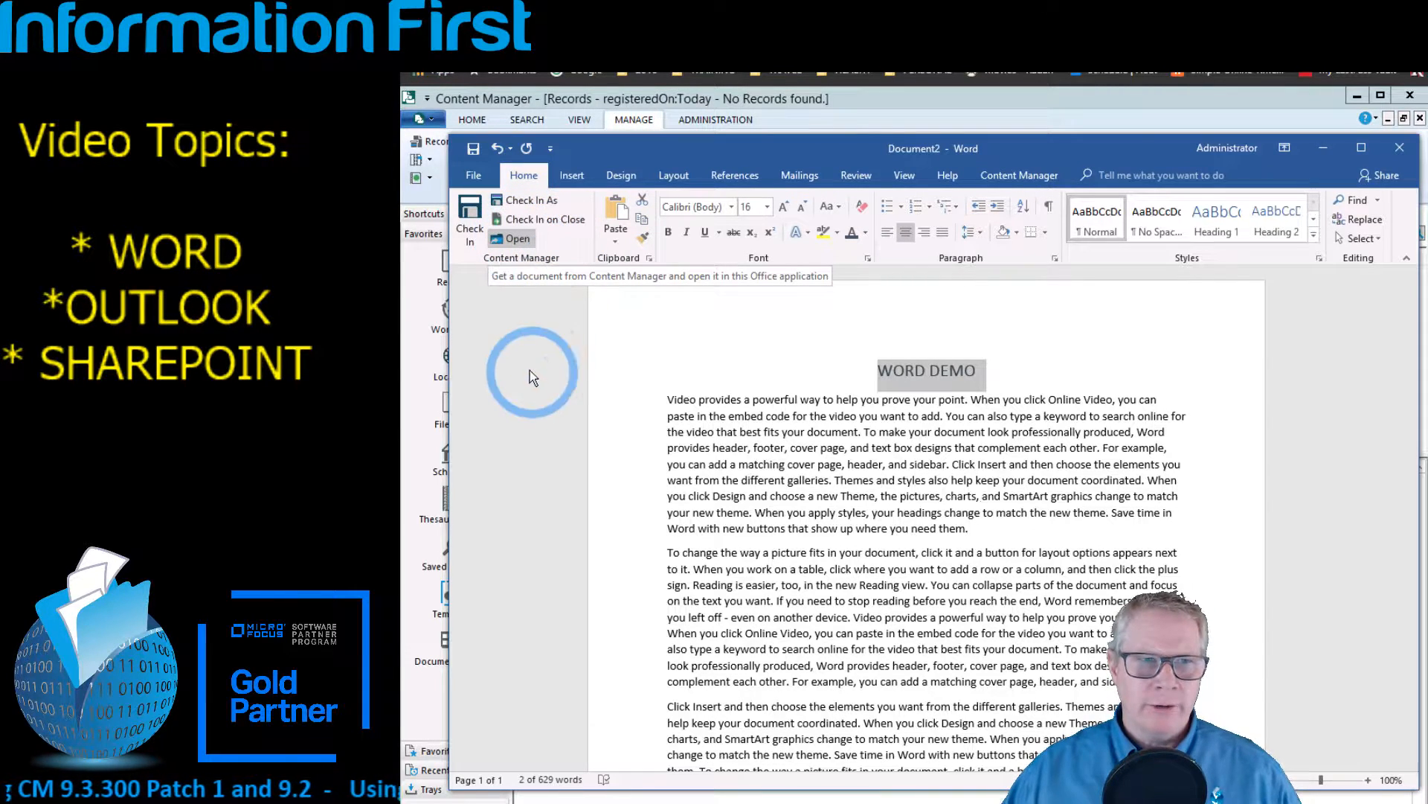
# - Check the document in to Content Manager with record type Document and the title "WORD DEMO- Date"
pyautogui.click(1001, 177)
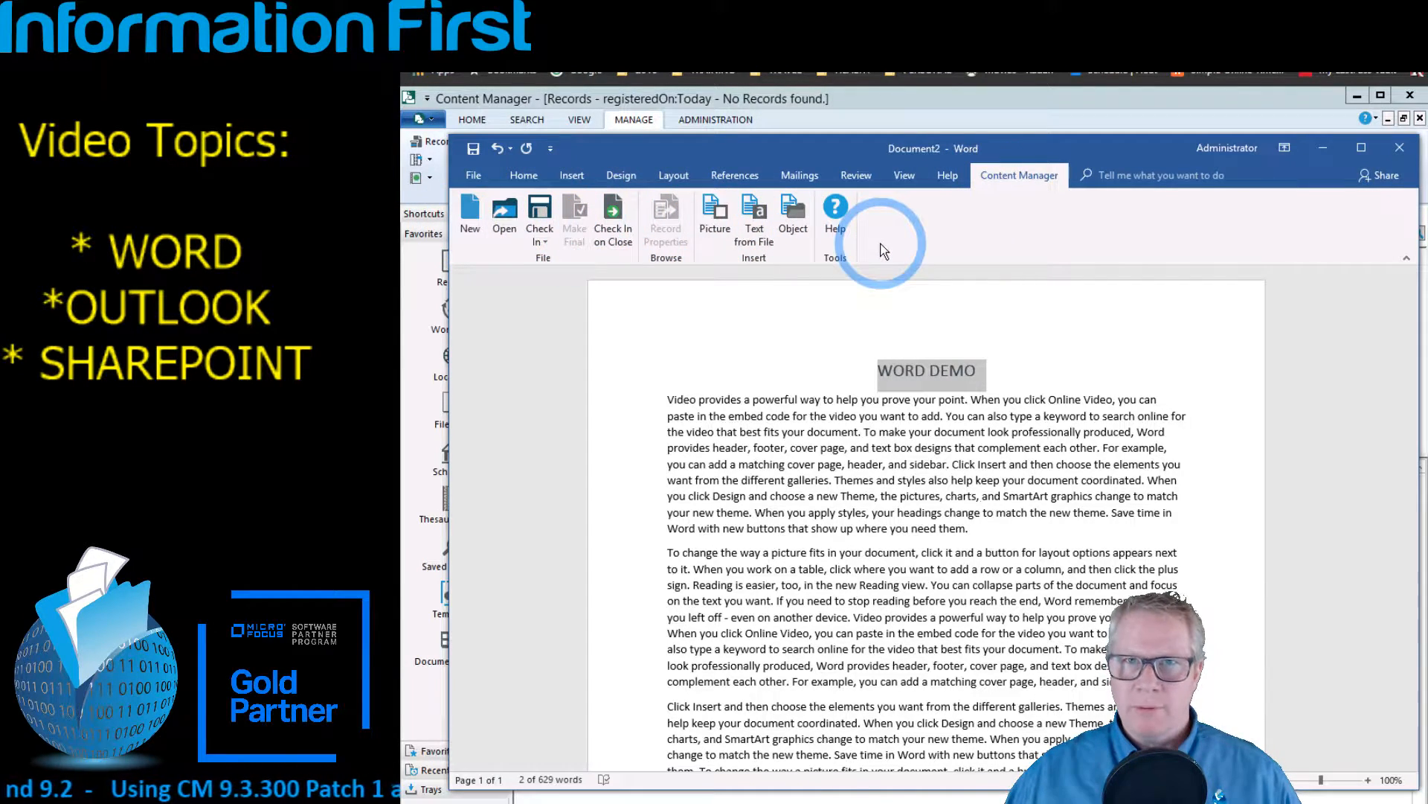
pyautogui.click(538, 177)
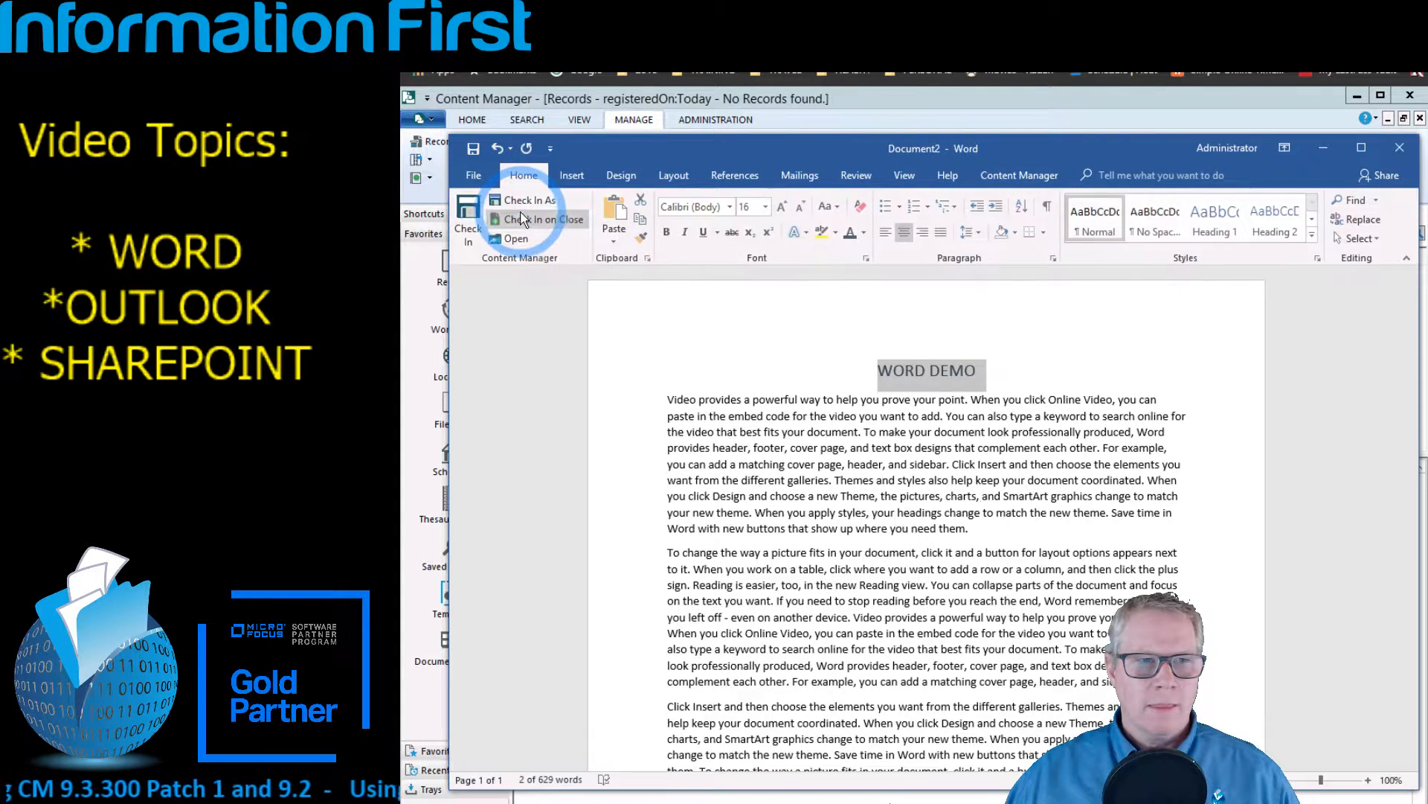
pyautogui.click(472, 216)
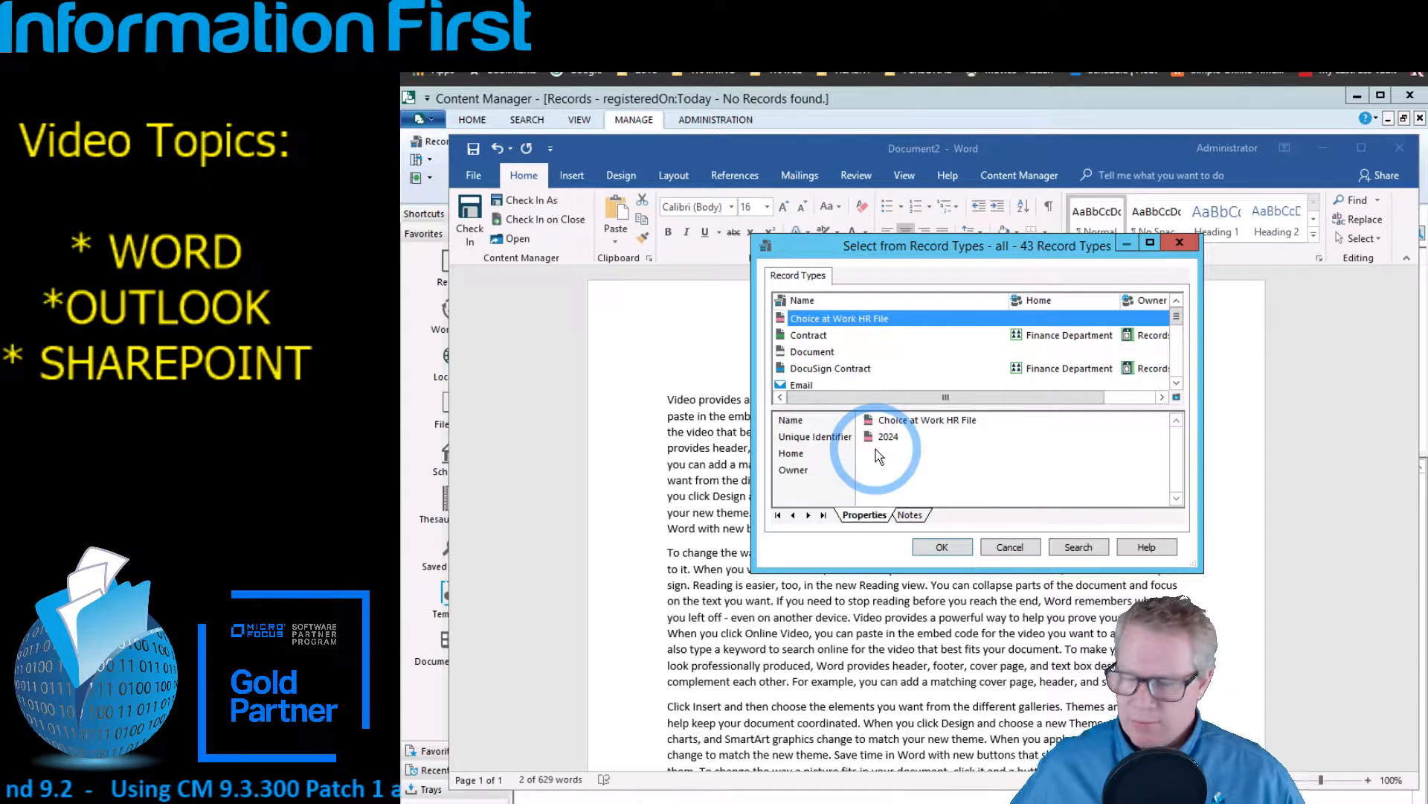
pyautogui.click(796, 355)
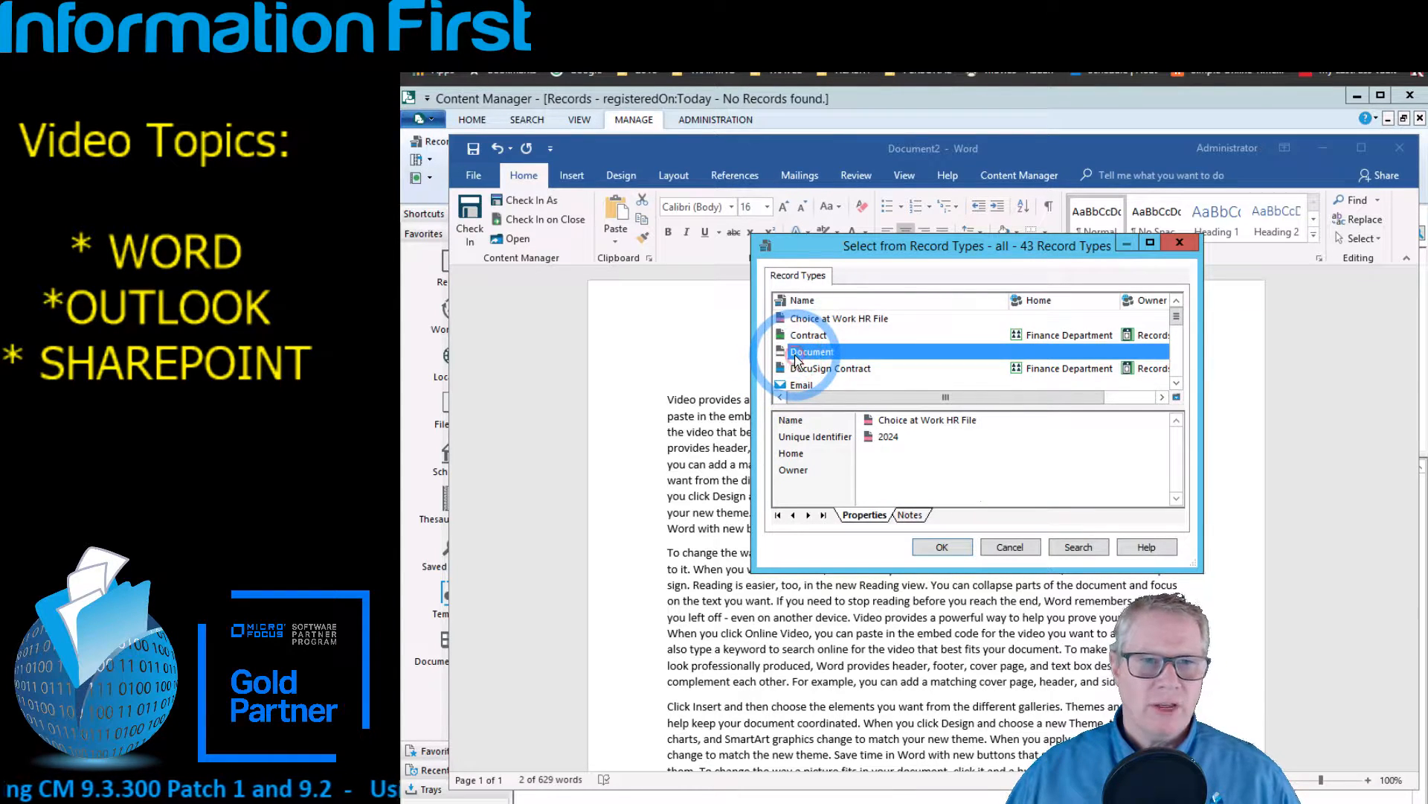
pyautogui.click(951, 549)
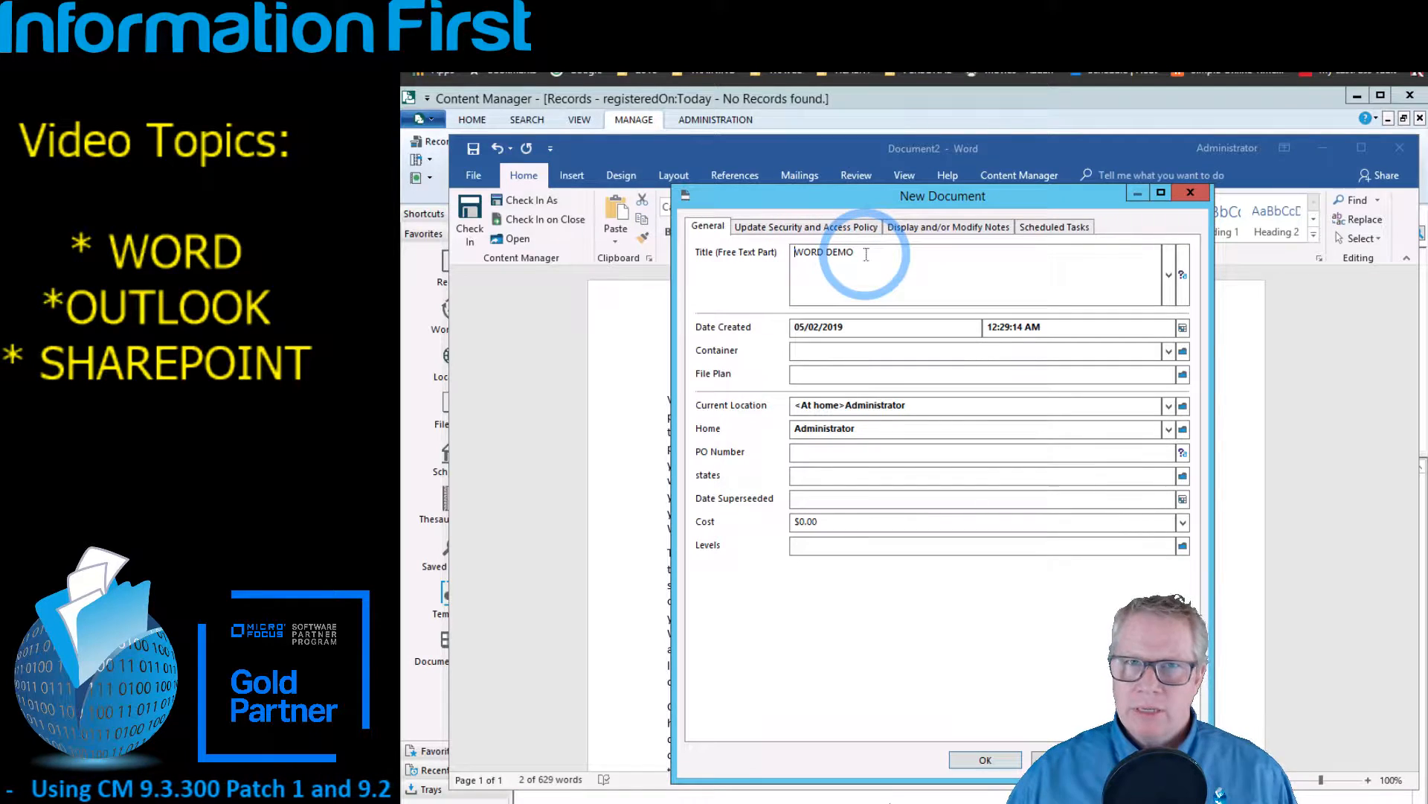
pyautogui.click(898, 261)
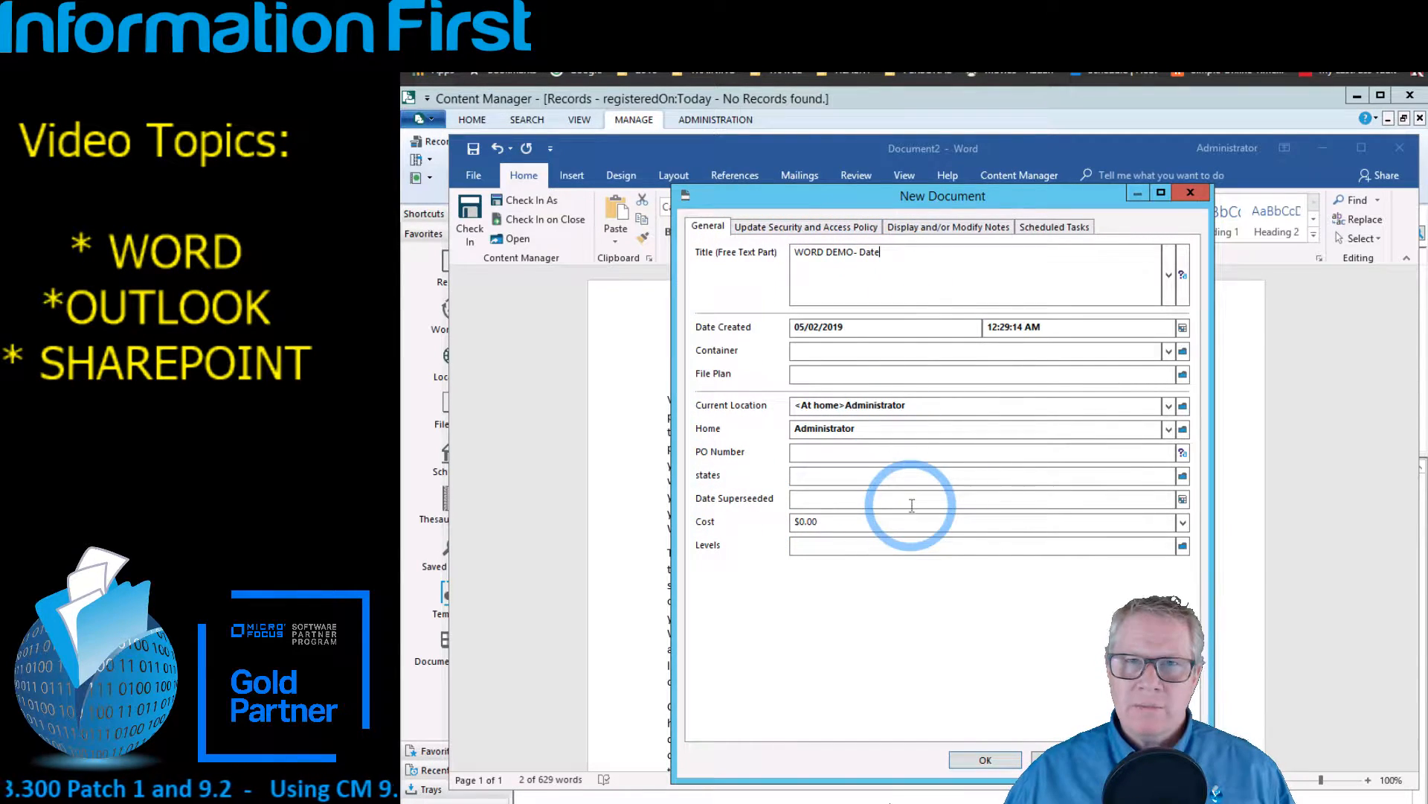
pyautogui.click(994, 759)
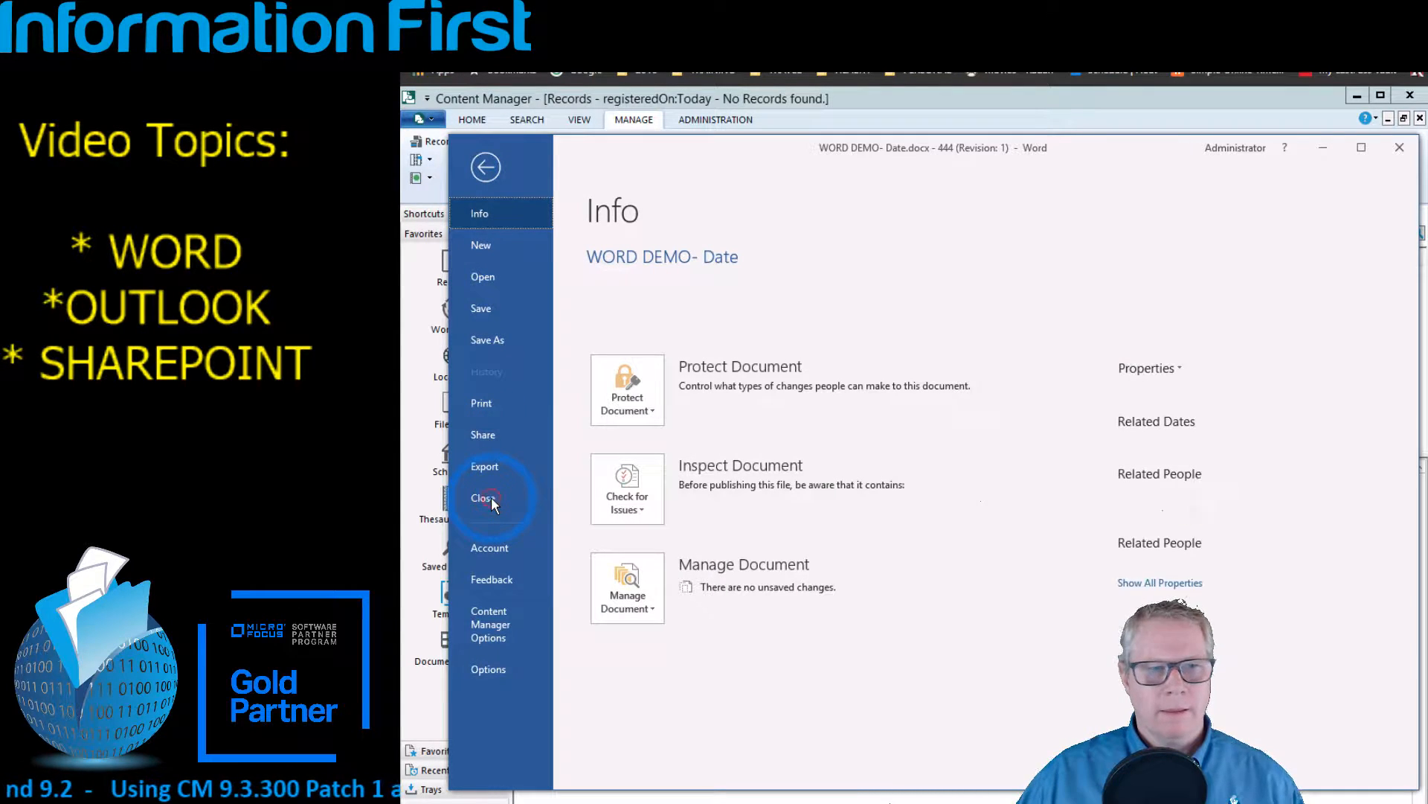
# - Close the checked-in document and minimize Word to get back to Content Manager
pyautogui.click(491, 498)
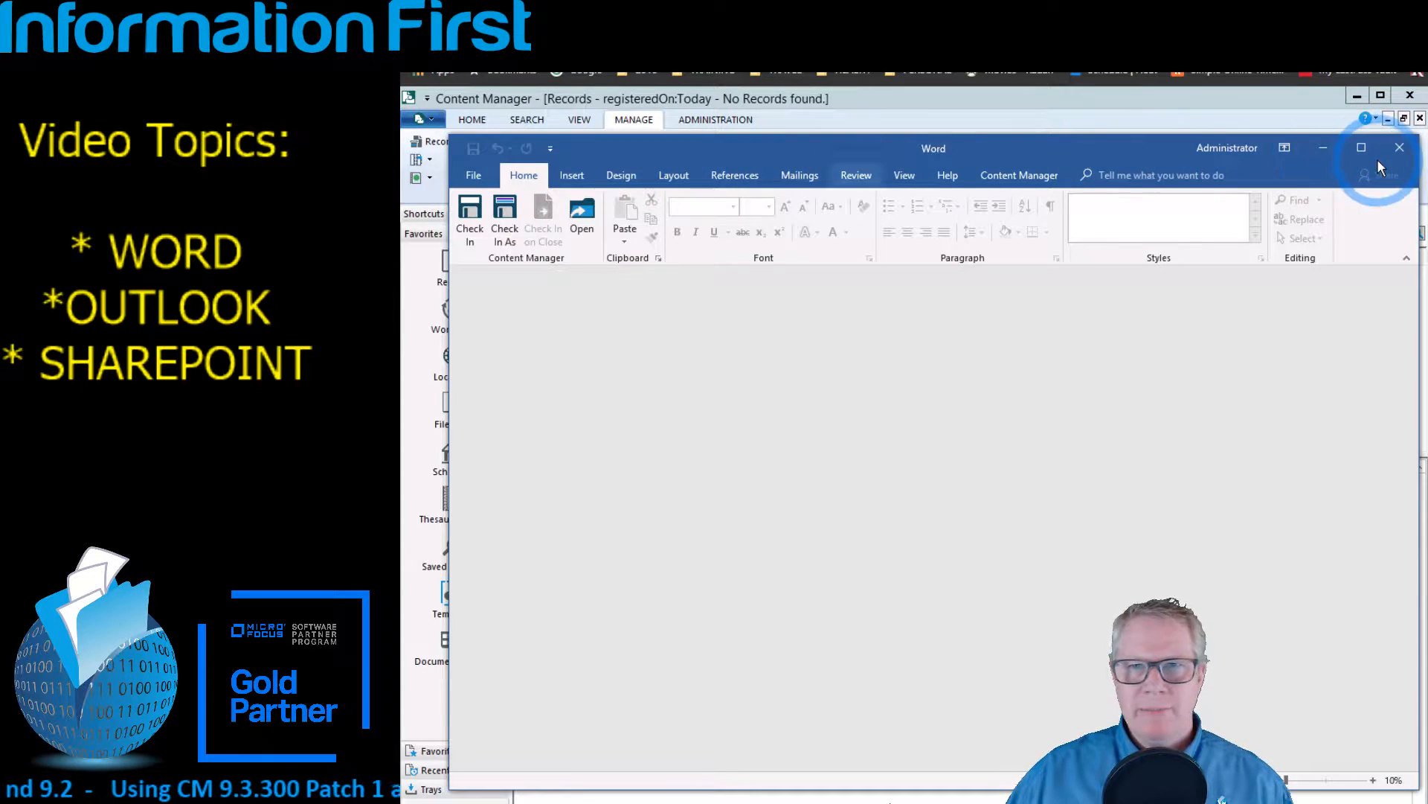
pyautogui.click(1322, 160)
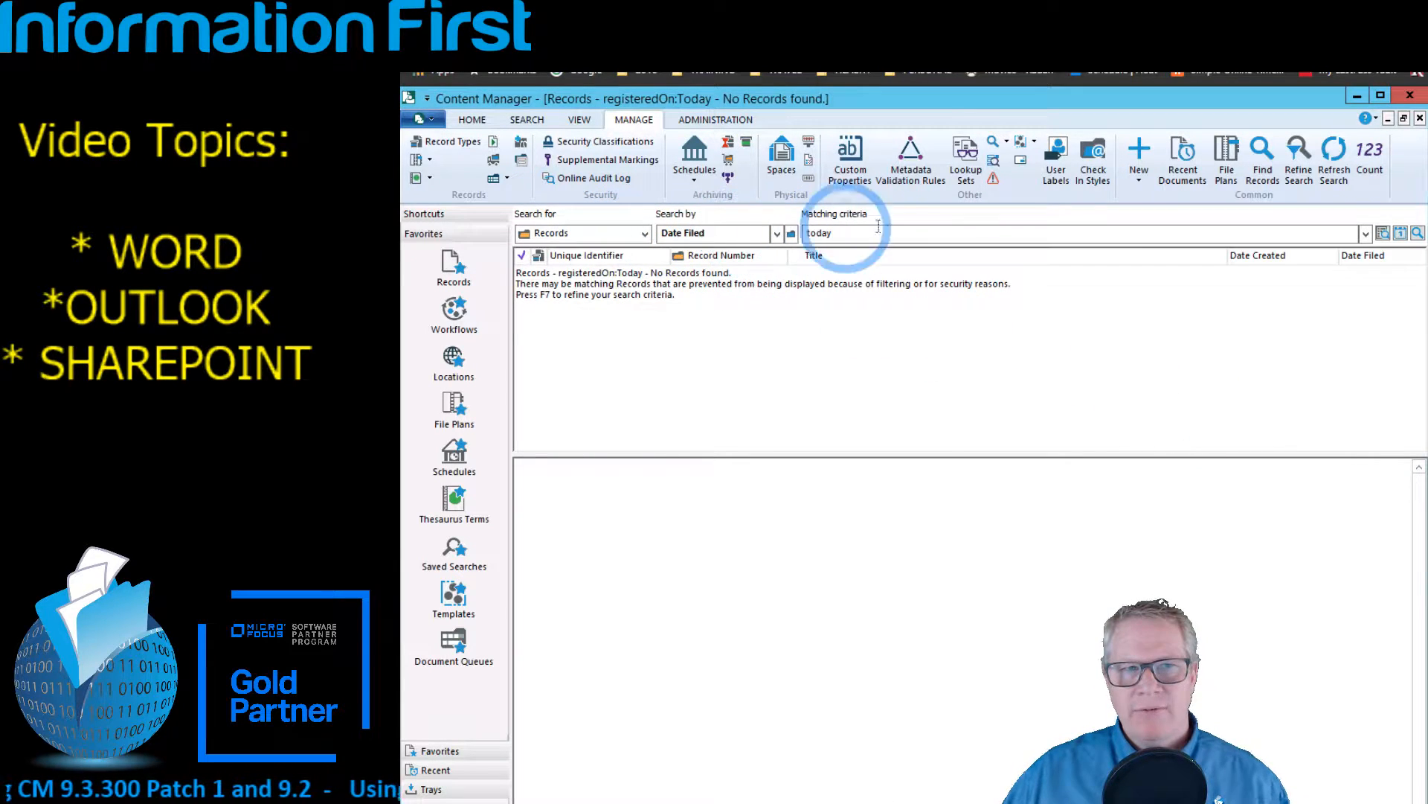
# - Rerun the search for records filed today and open the WORD DEMO- Date record for editing
pyautogui.click(1422, 235)
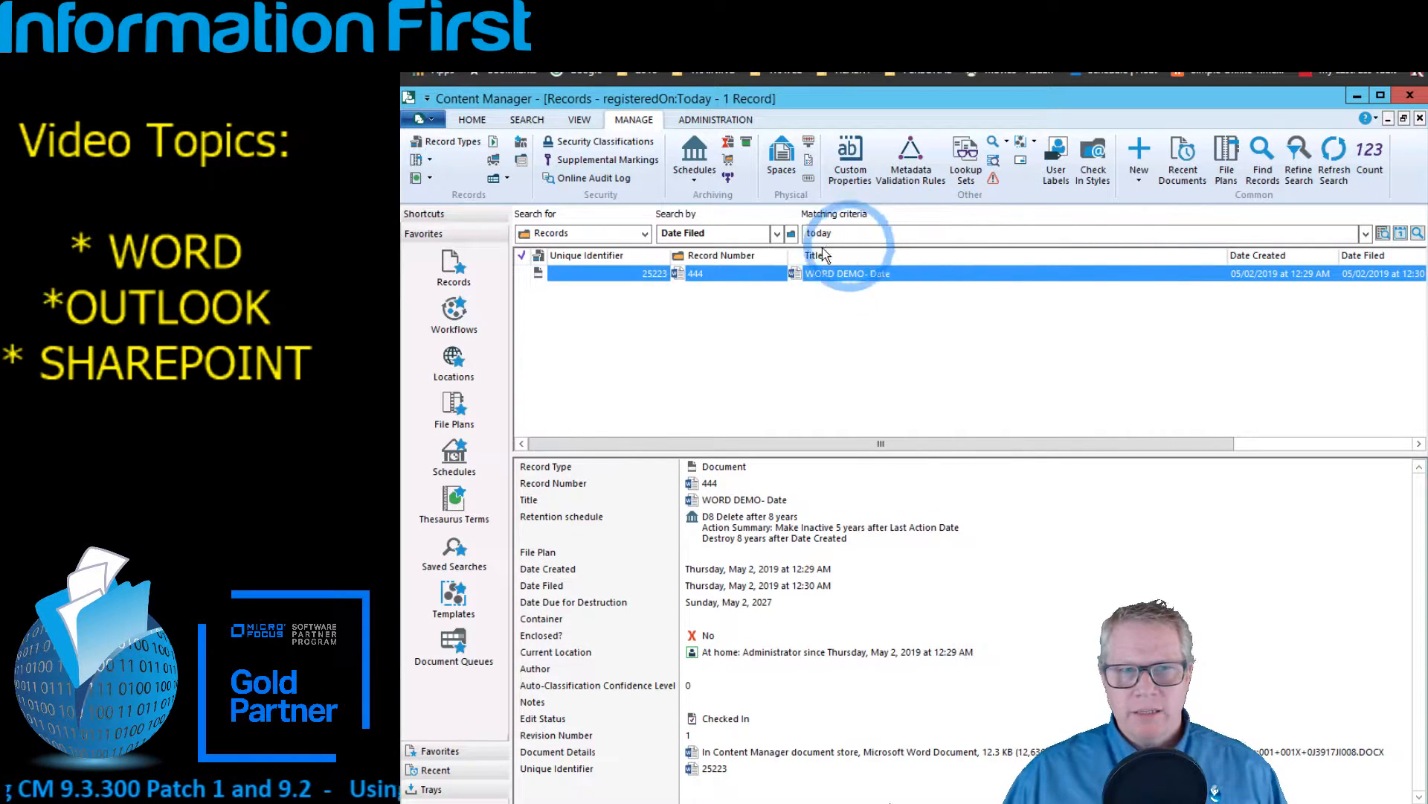
pyautogui.rightClick(617, 271)
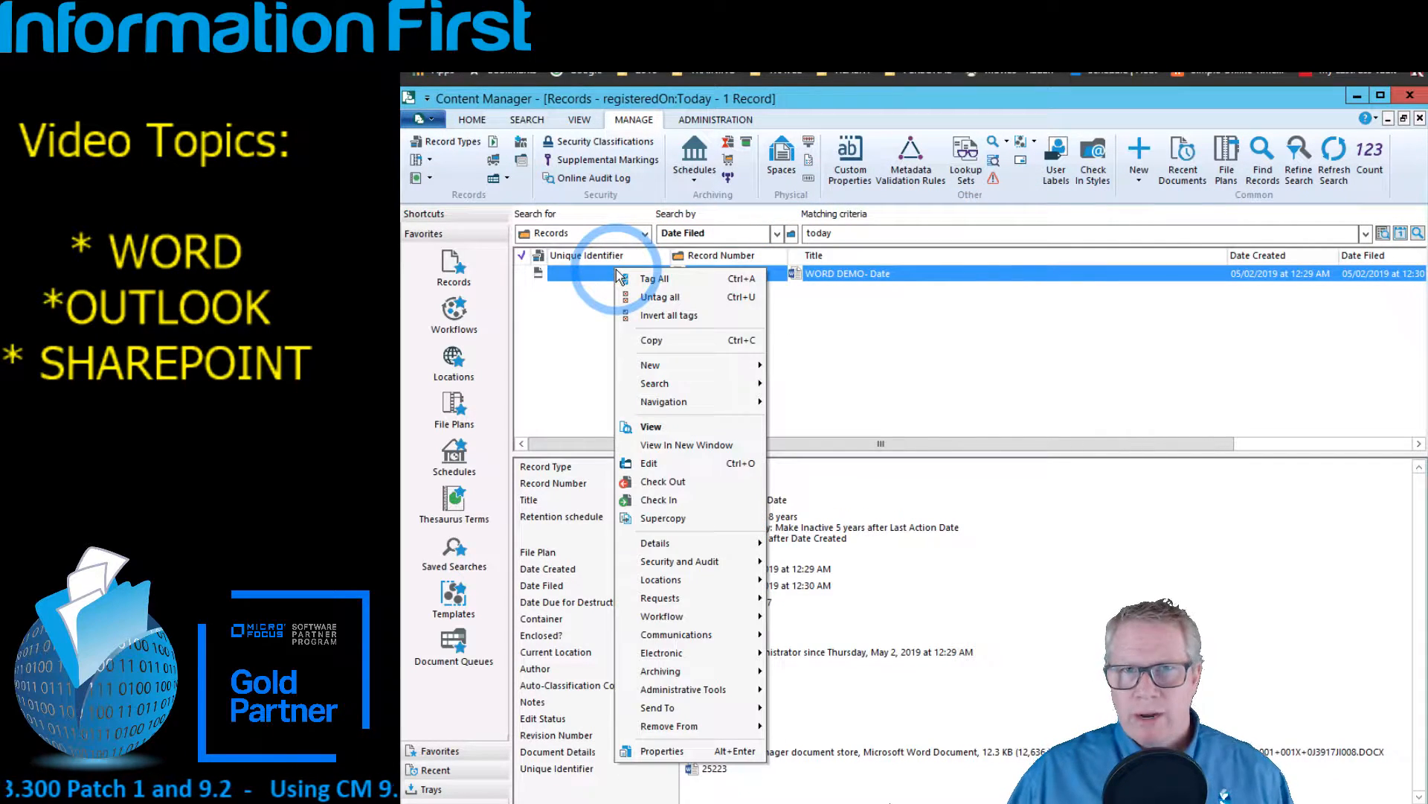
pyautogui.click(700, 473)
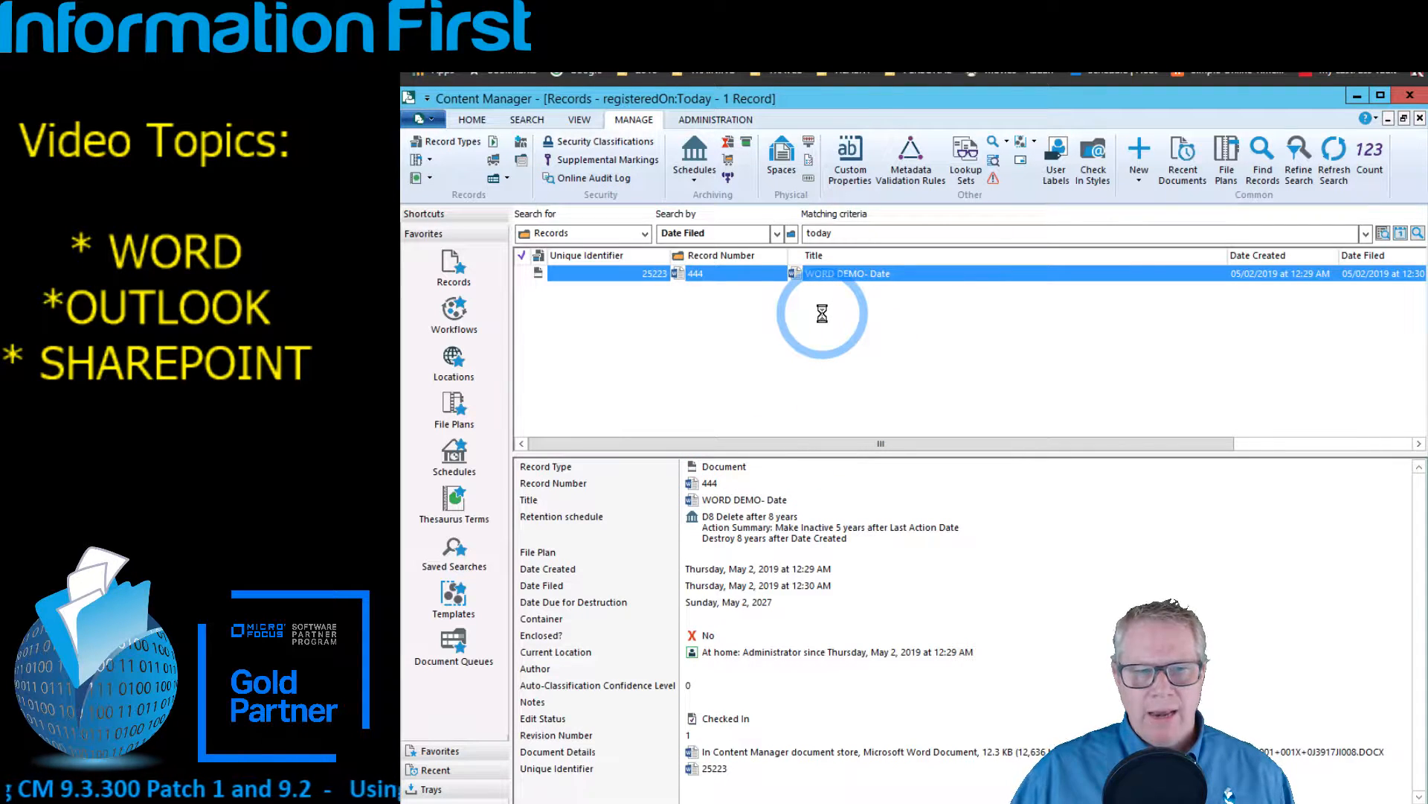
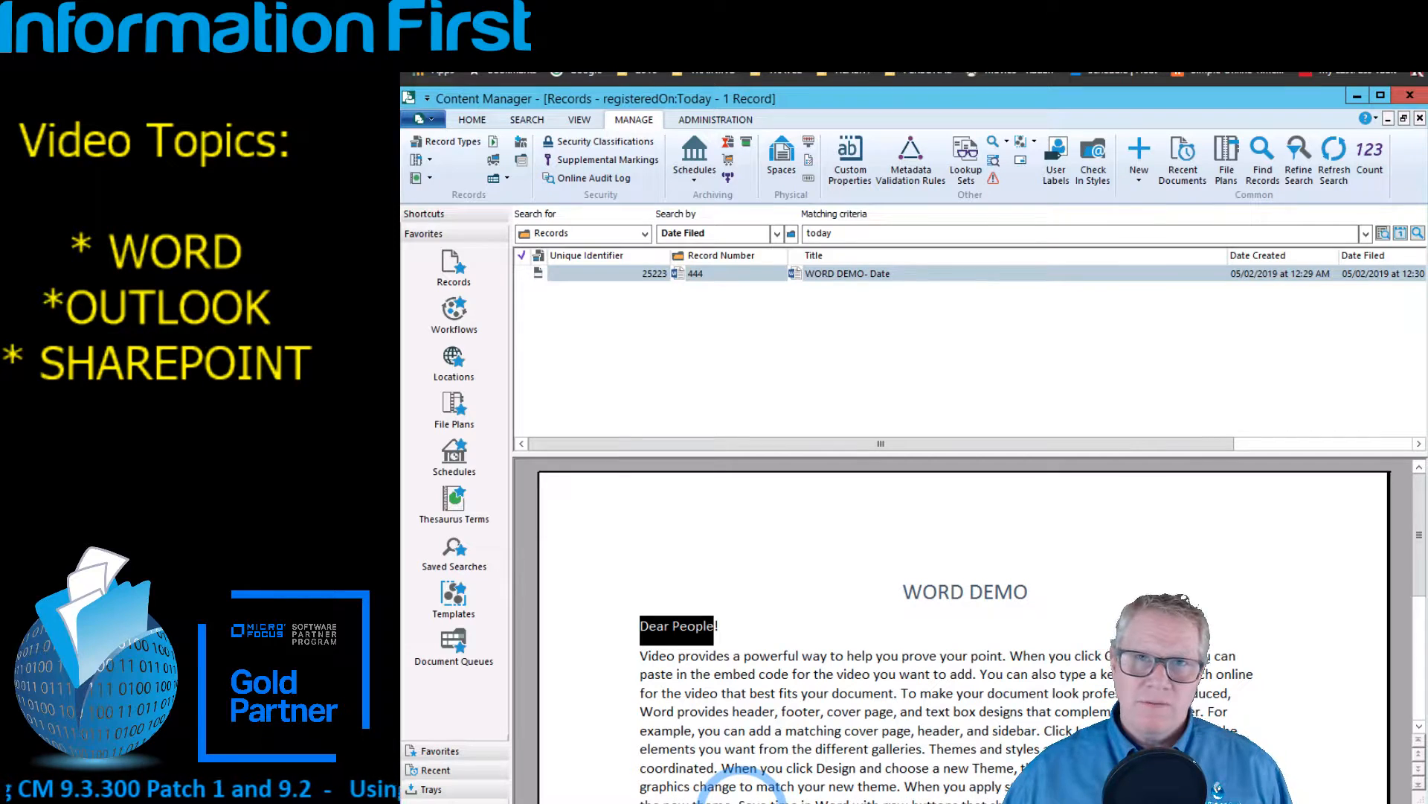
# - Switch from Content Manager to Word and open WORD DEMO- Date from Content Manager's recent documents
pyautogui.click(754, 802)
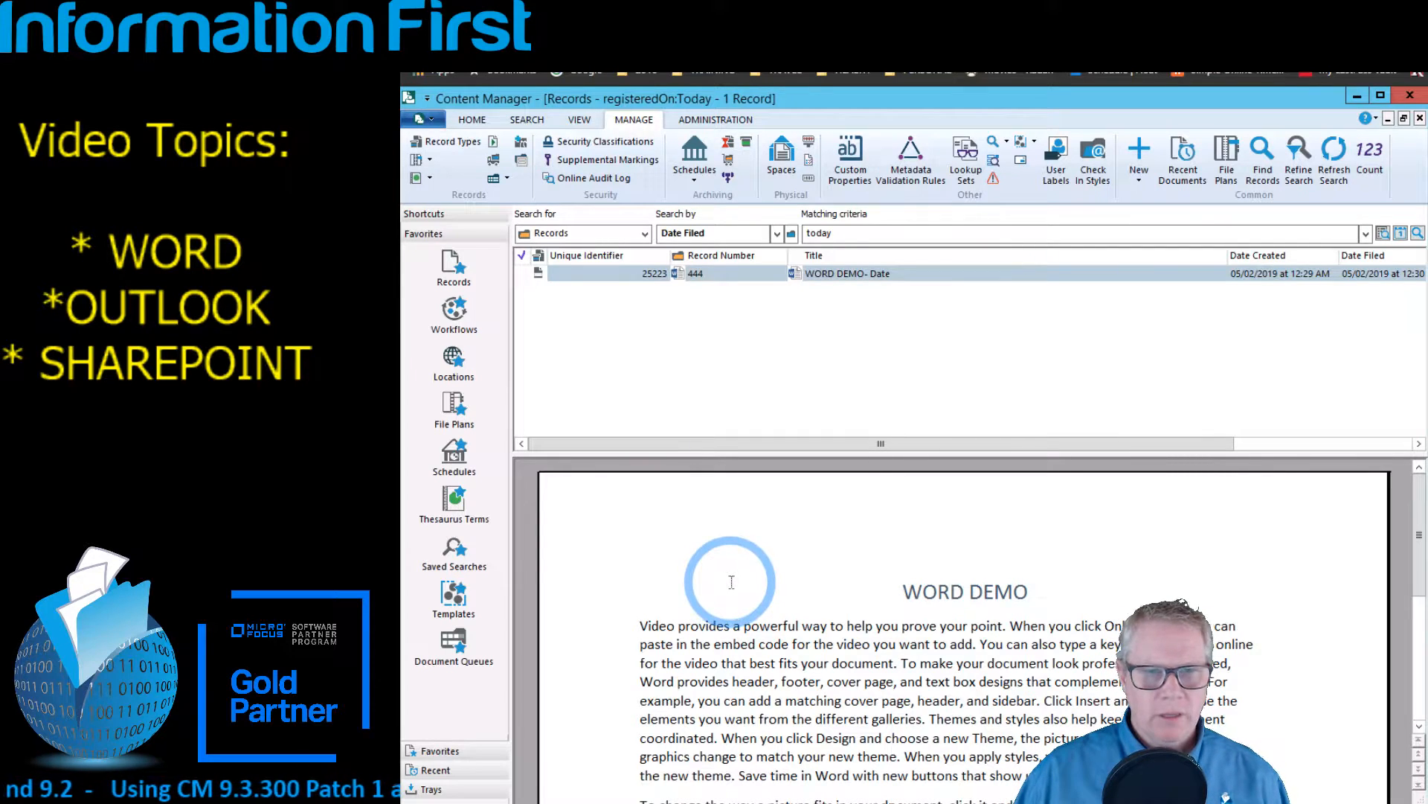
pyautogui.click(1359, 98)
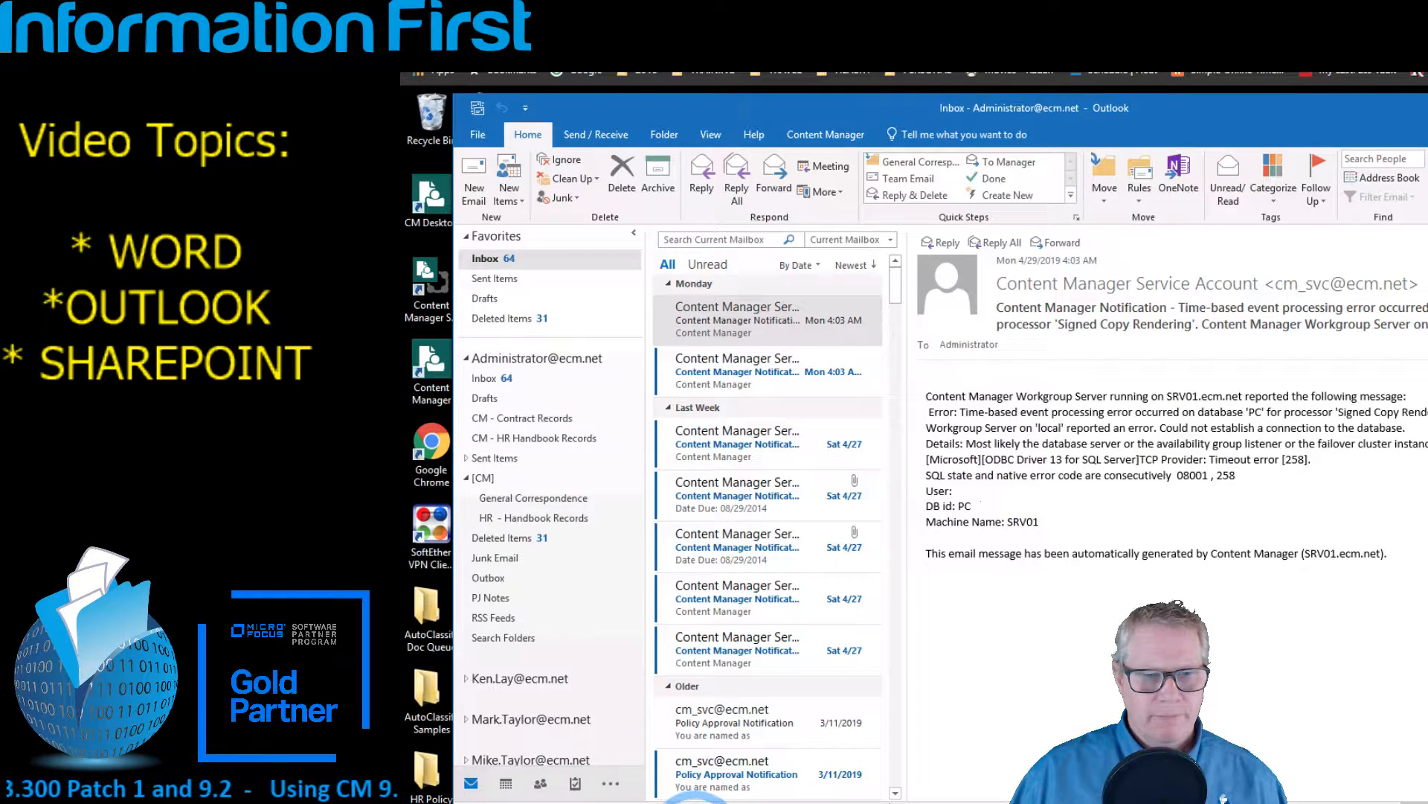
pyautogui.click(698, 803)
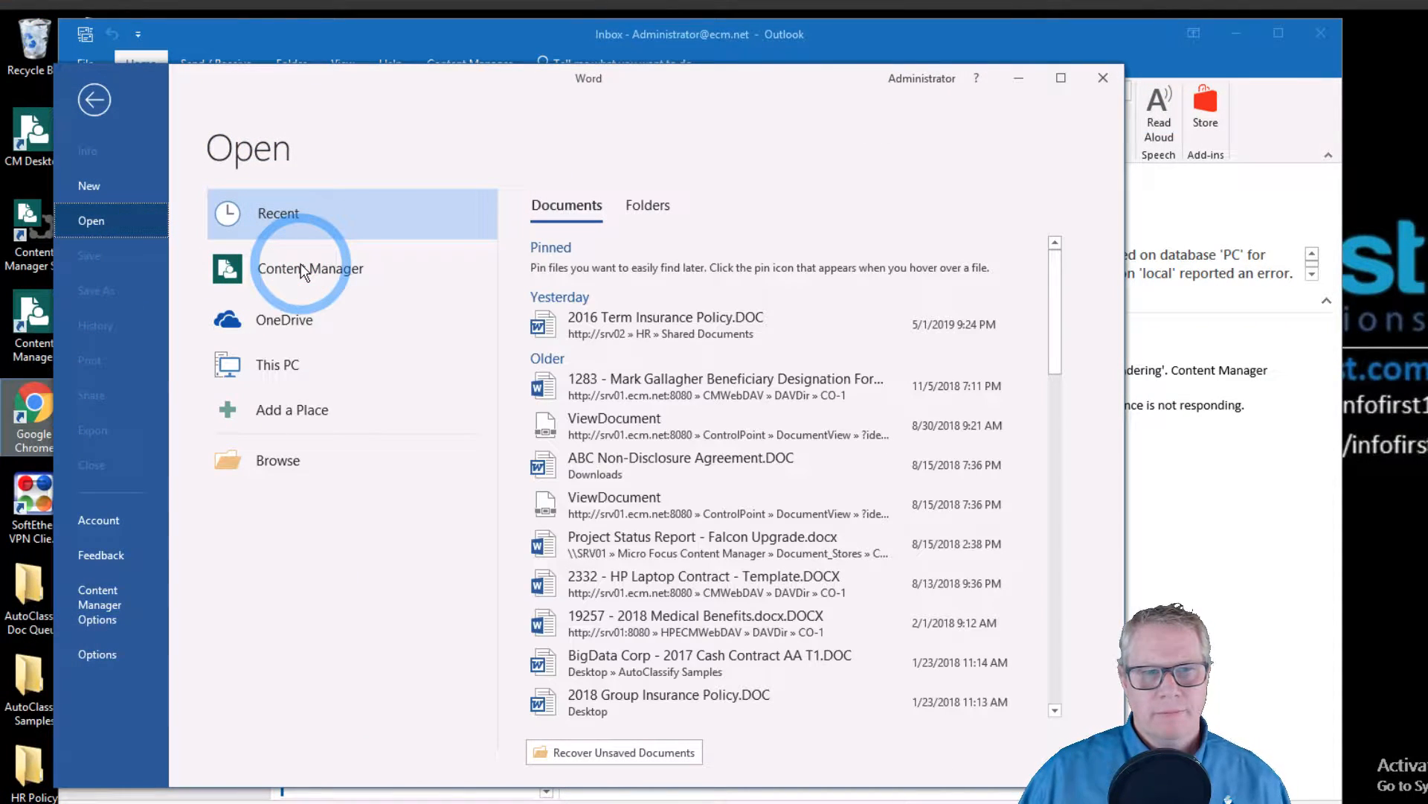
pyautogui.click(301, 264)
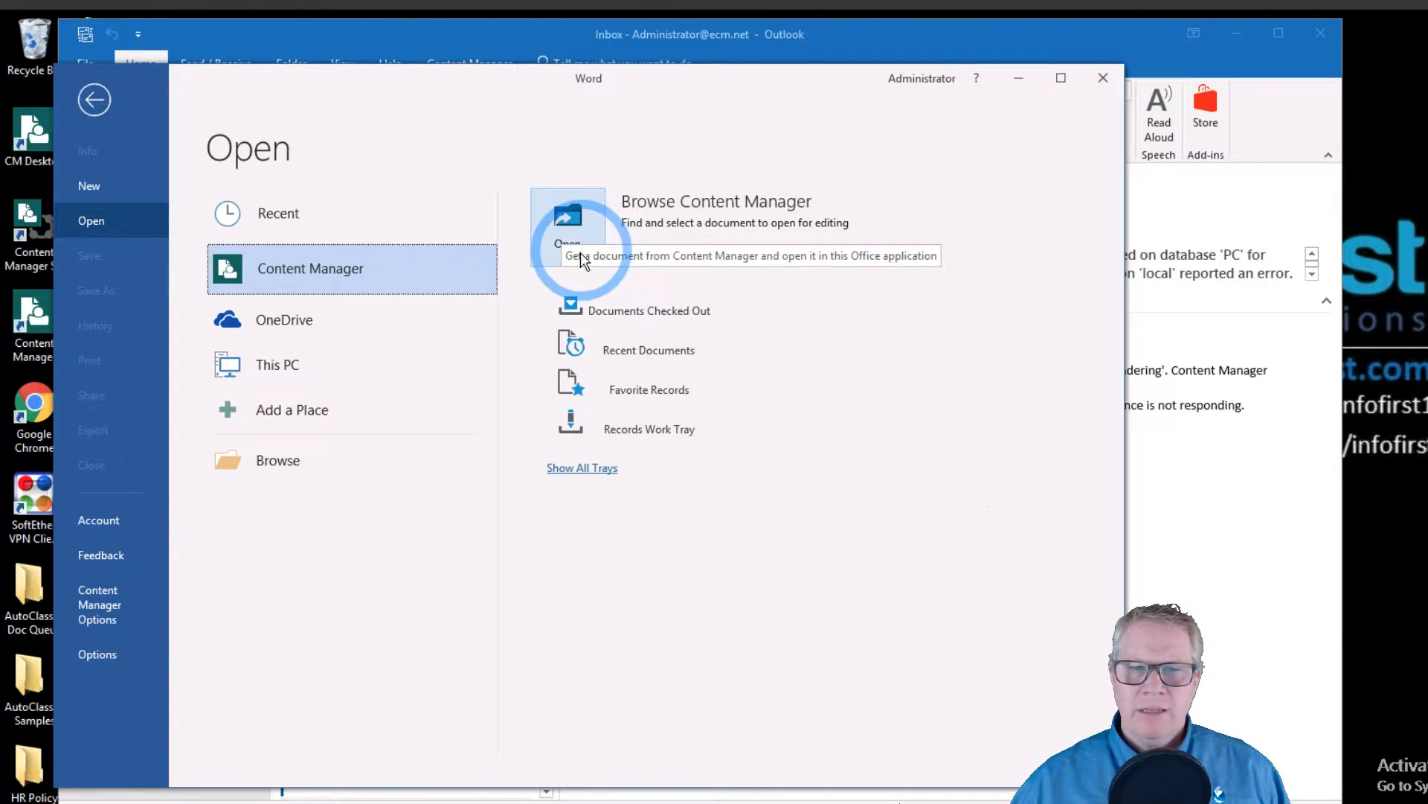
pyautogui.click(642, 346)
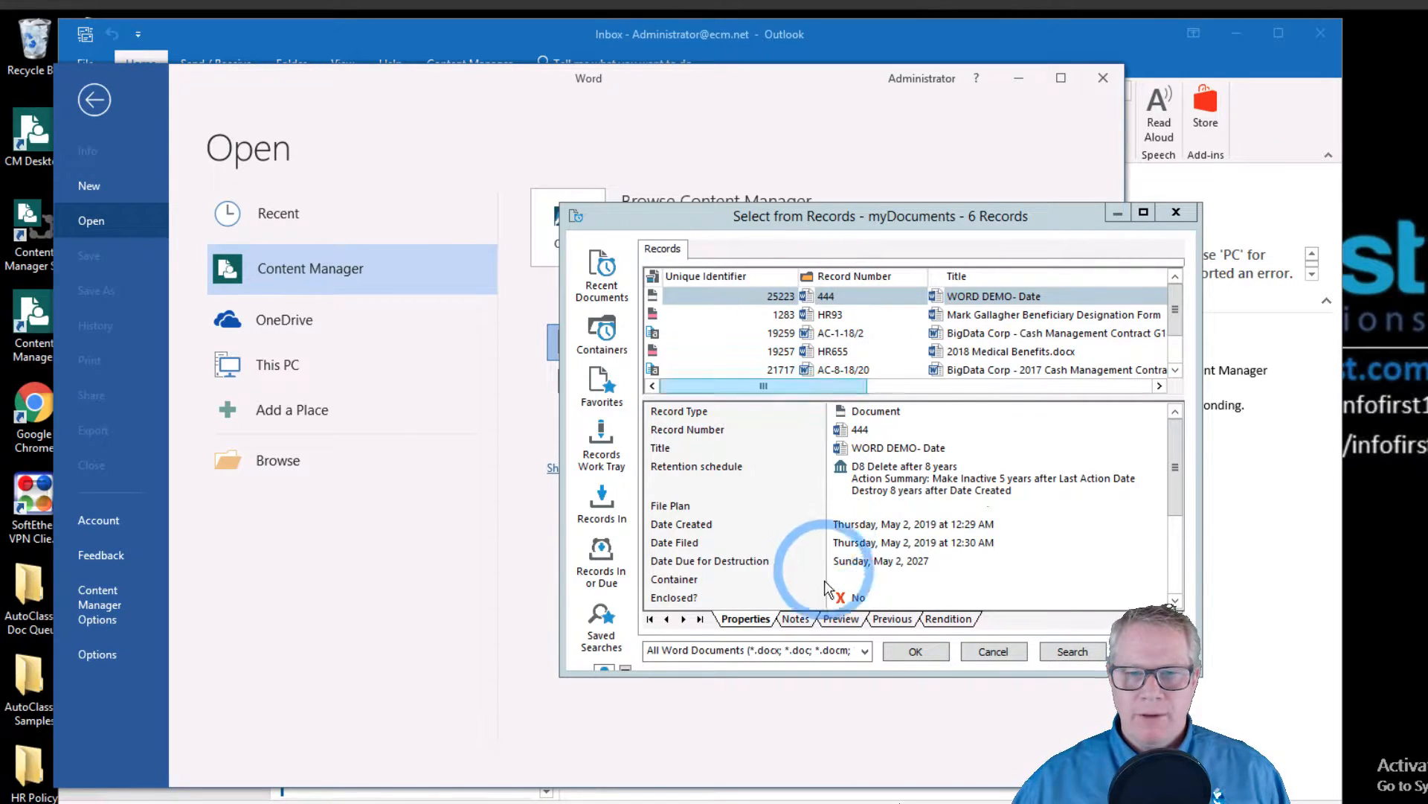
pyautogui.click(900, 652)
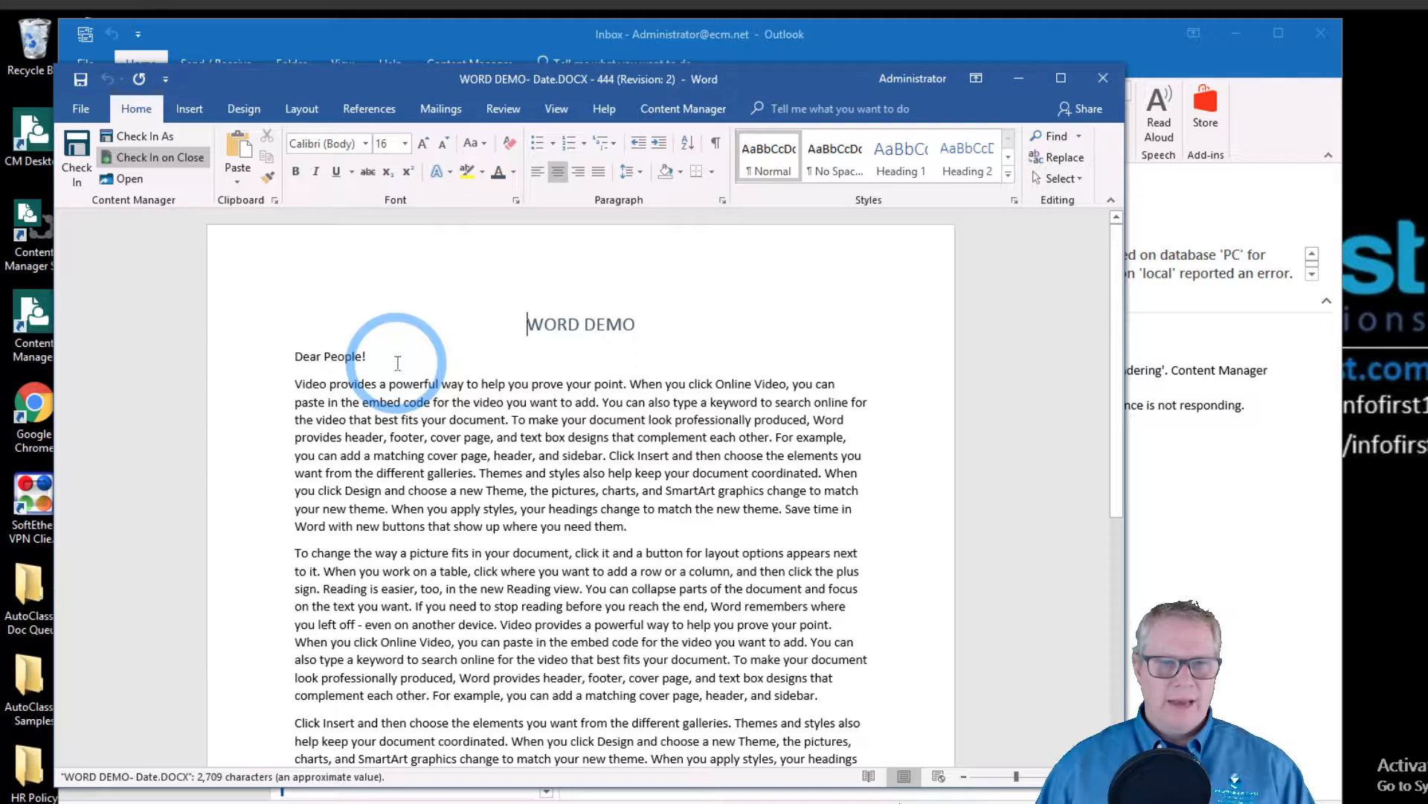
# - Add the line "RE: Fun stuff" below the "Dear People!" greeting
pyautogui.click(368, 356)
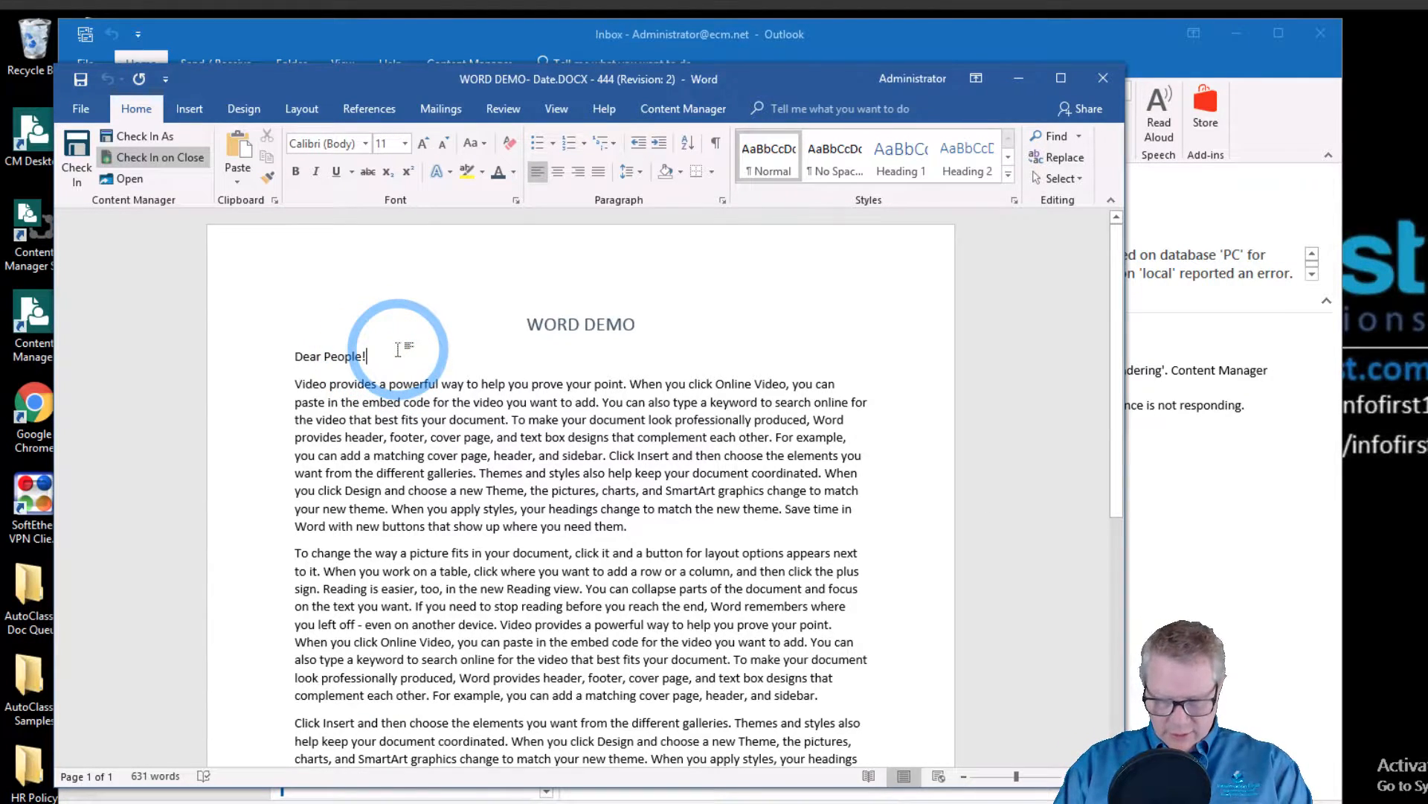
pyautogui.press('Return')
pyautogui.write('RE: Fun stuff')
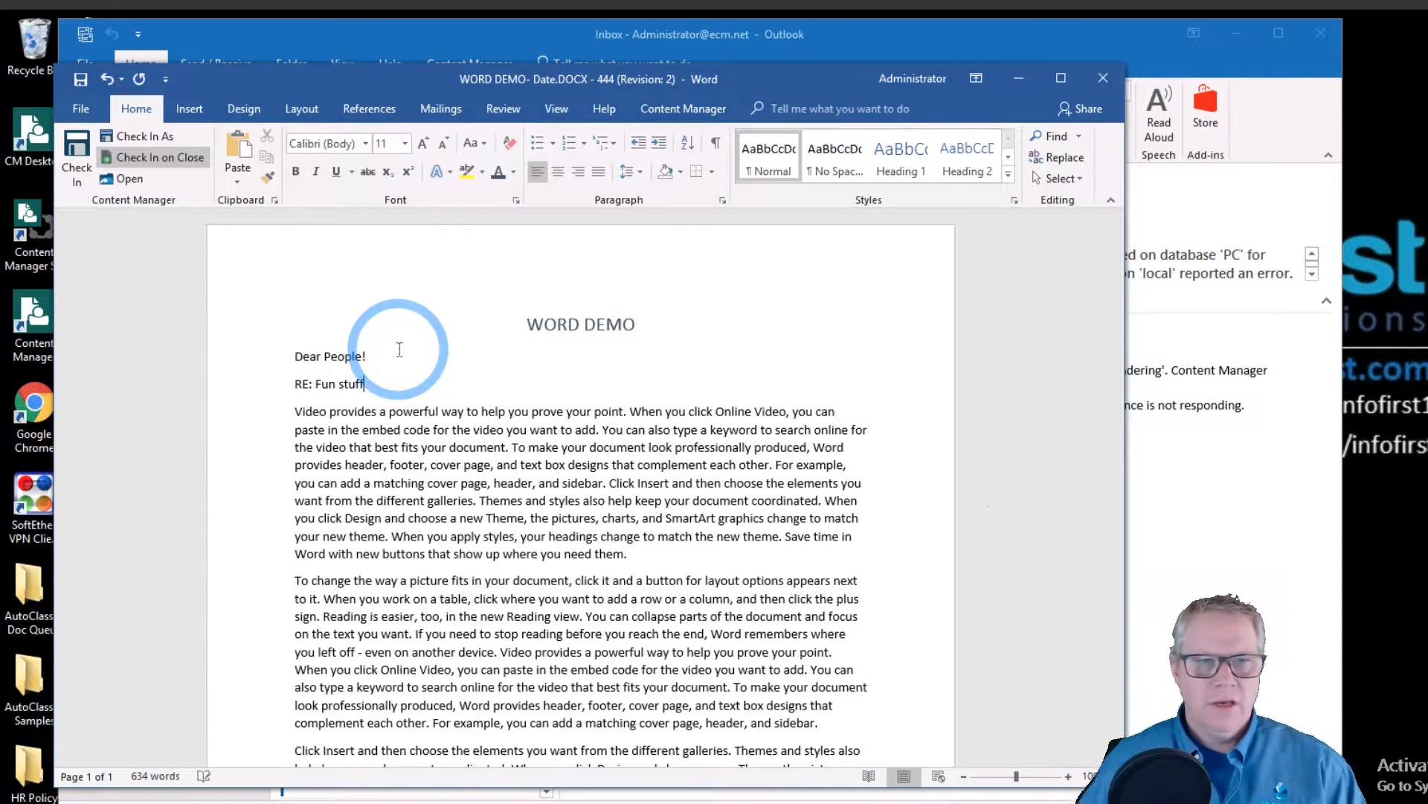
# - Close the WORD DEMO- Date document and save its changes to Content Manager
pyautogui.click(74, 109)
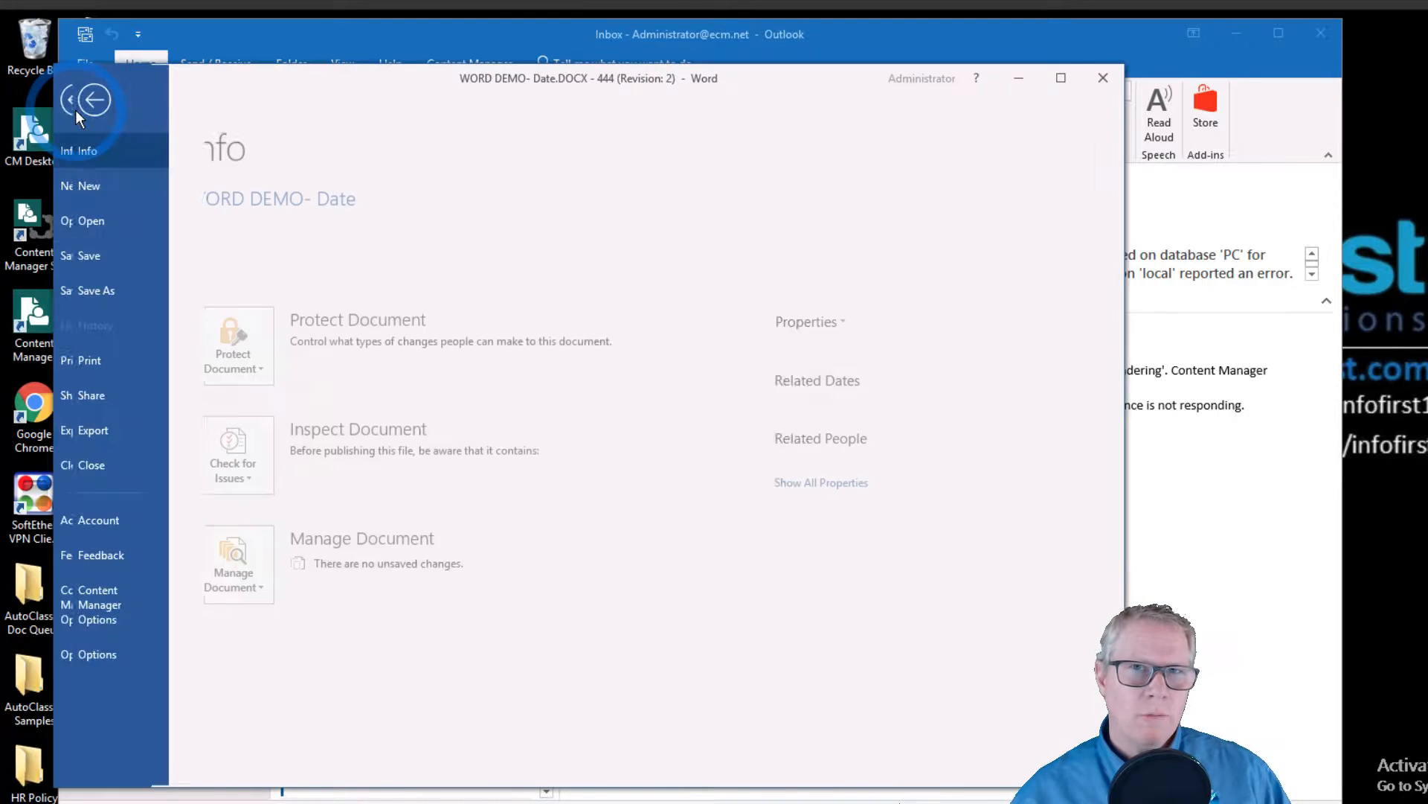
pyautogui.click(106, 466)
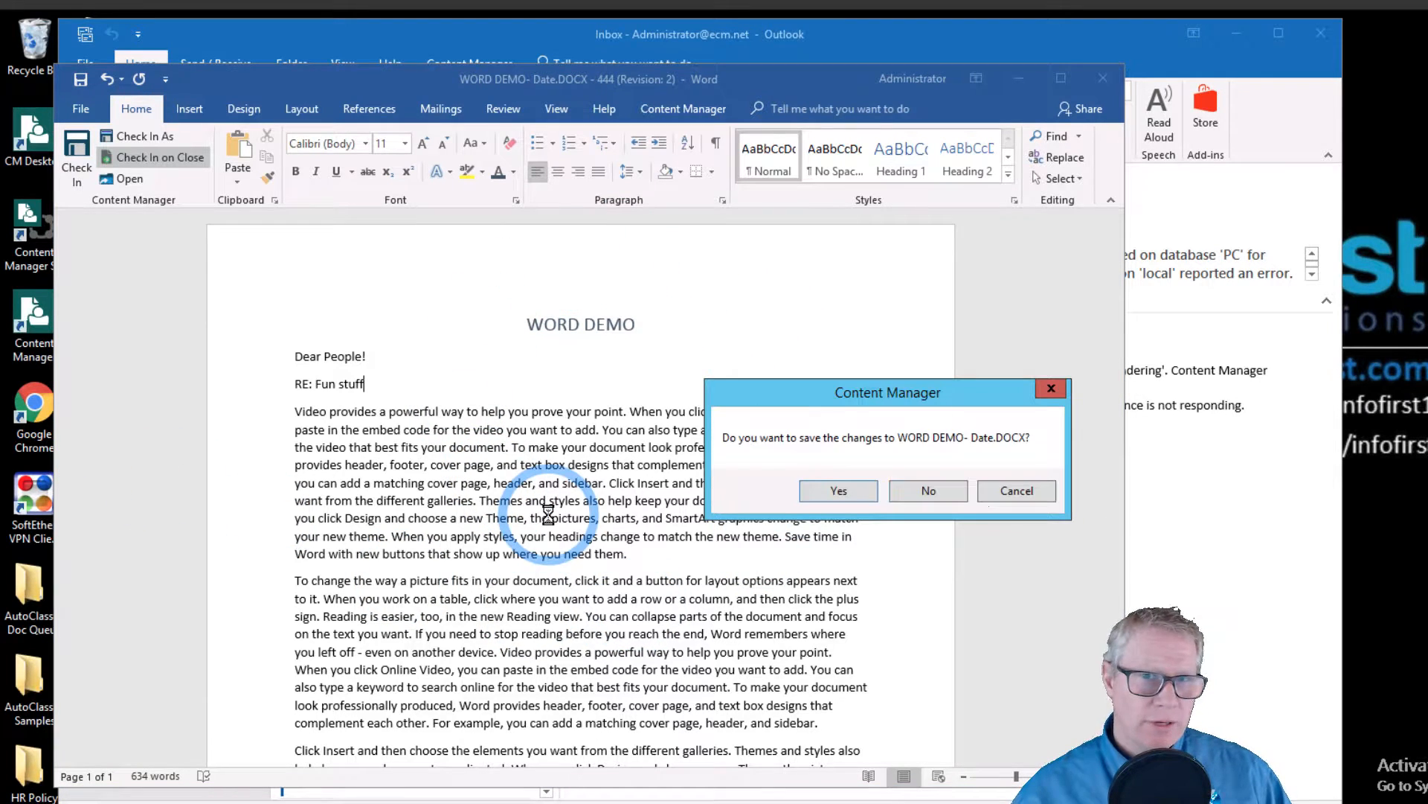
pyautogui.click(834, 492)
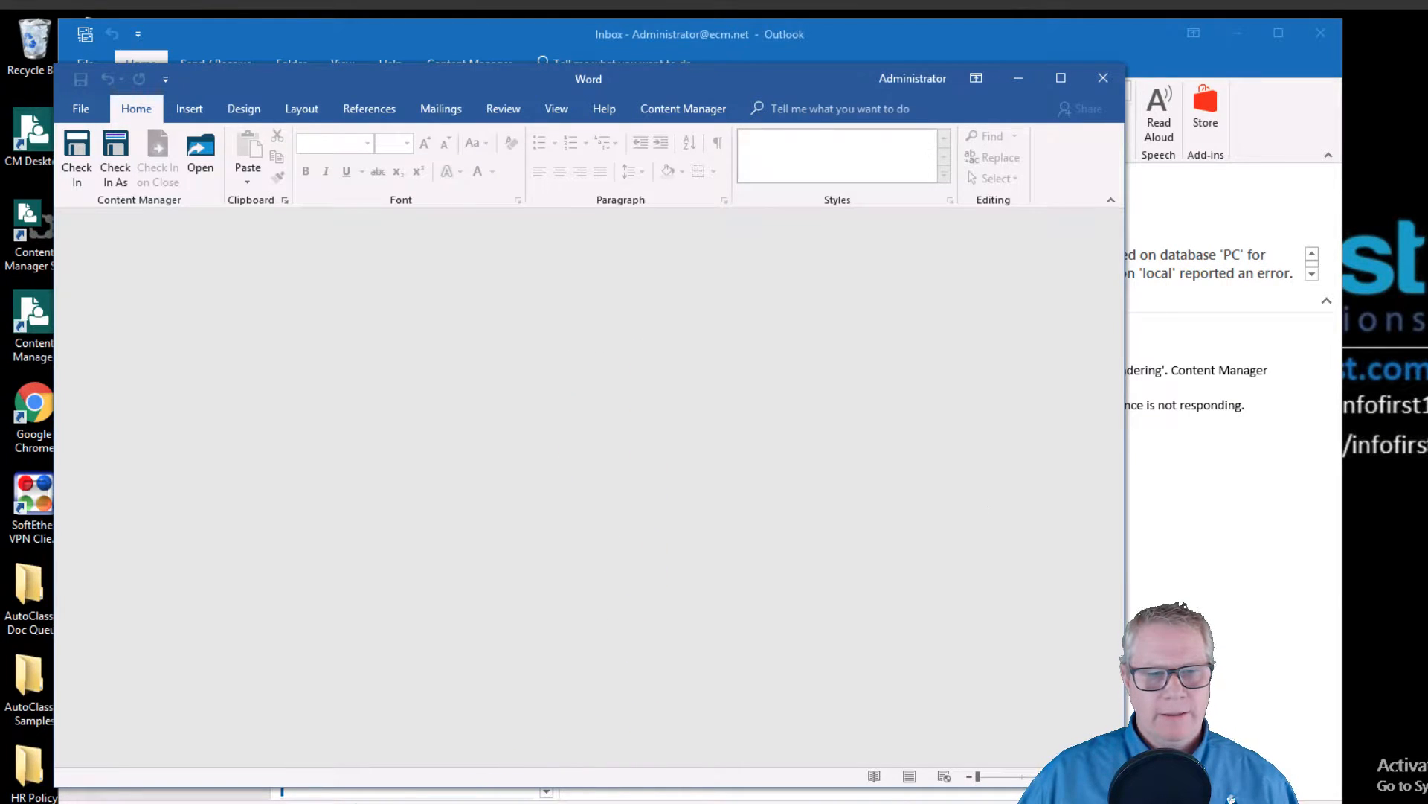
# - Switch from Word to Content Manager and examine the WORD DEMO- Date record's revision number and document preview
pyautogui.click(374, 802)
pyautogui.click(195, 467)
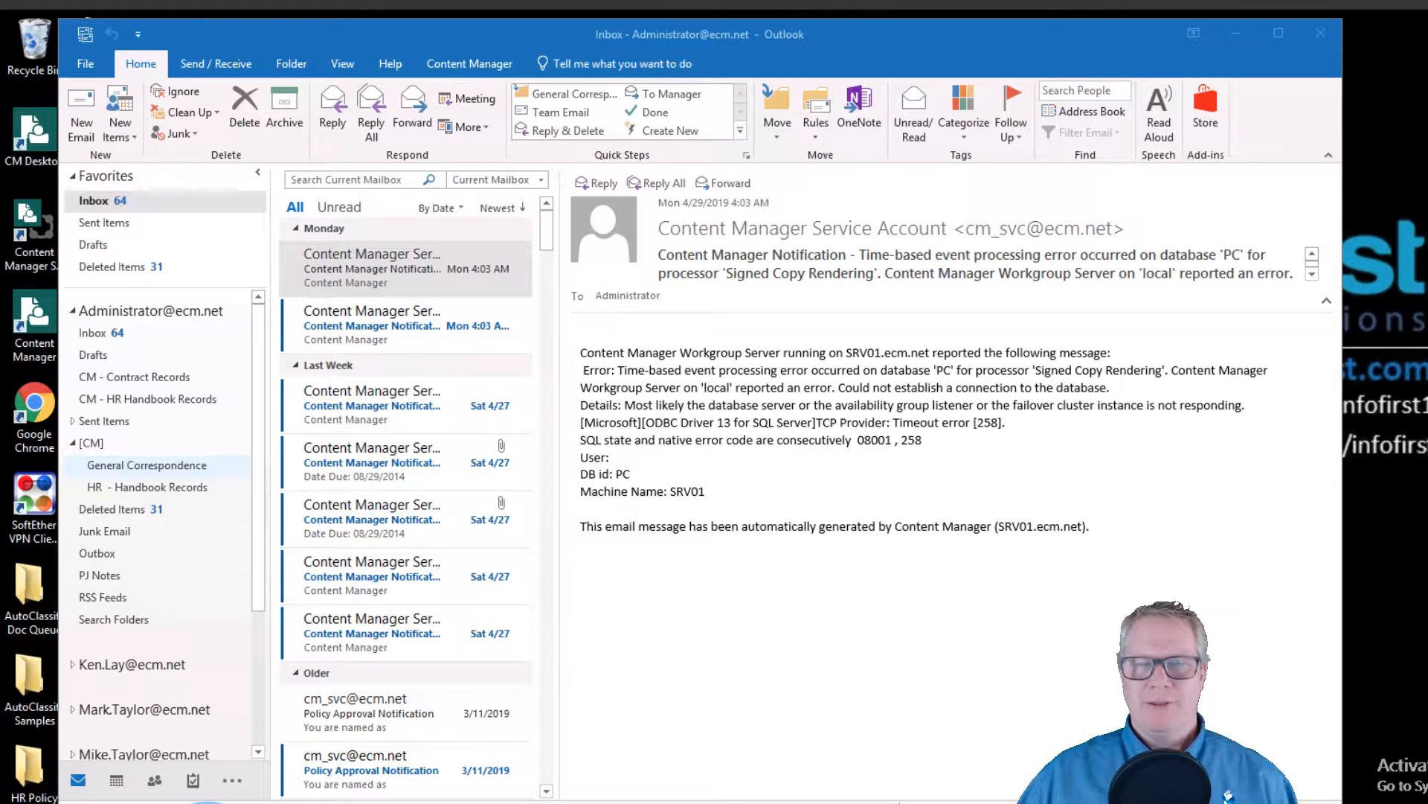
pyautogui.click(208, 803)
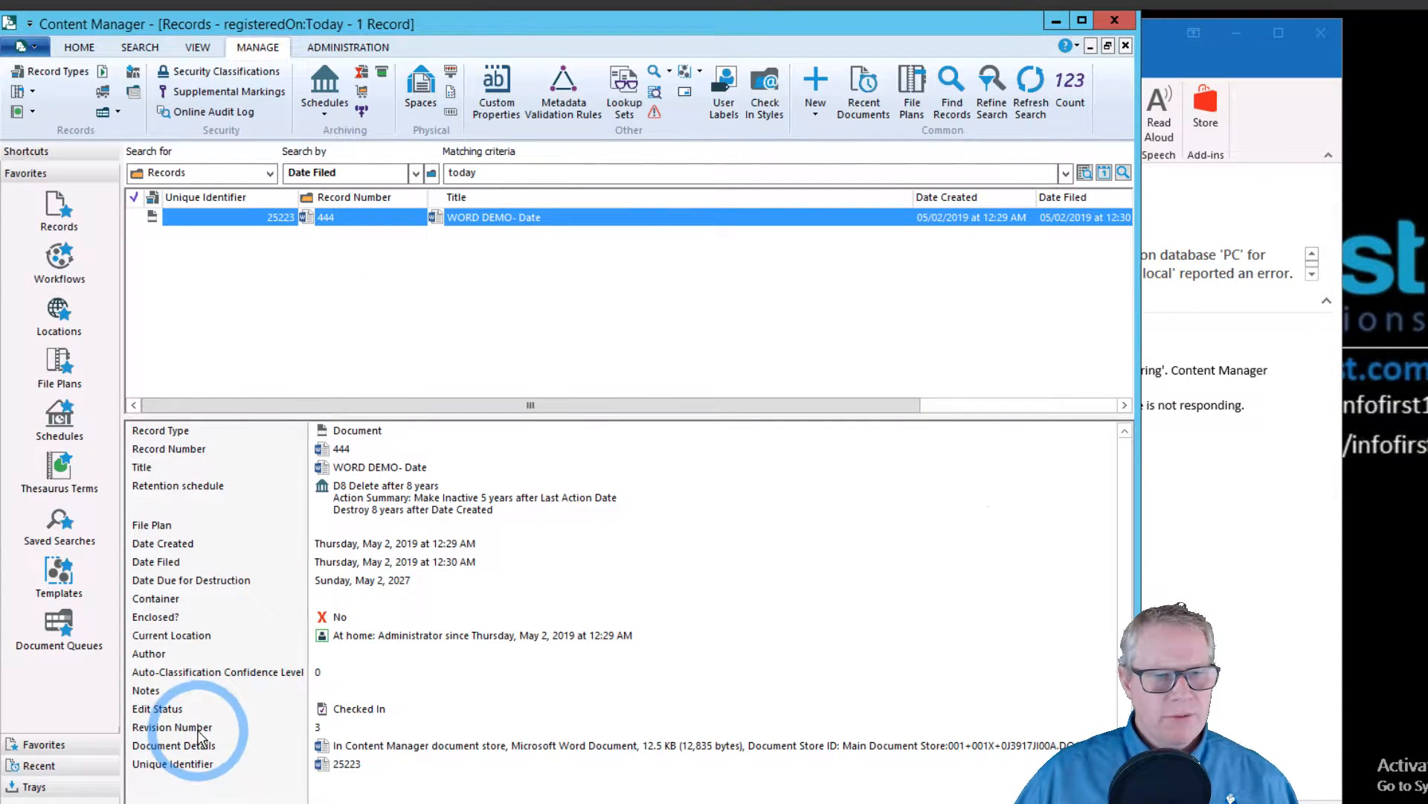
pyautogui.click(326, 729)
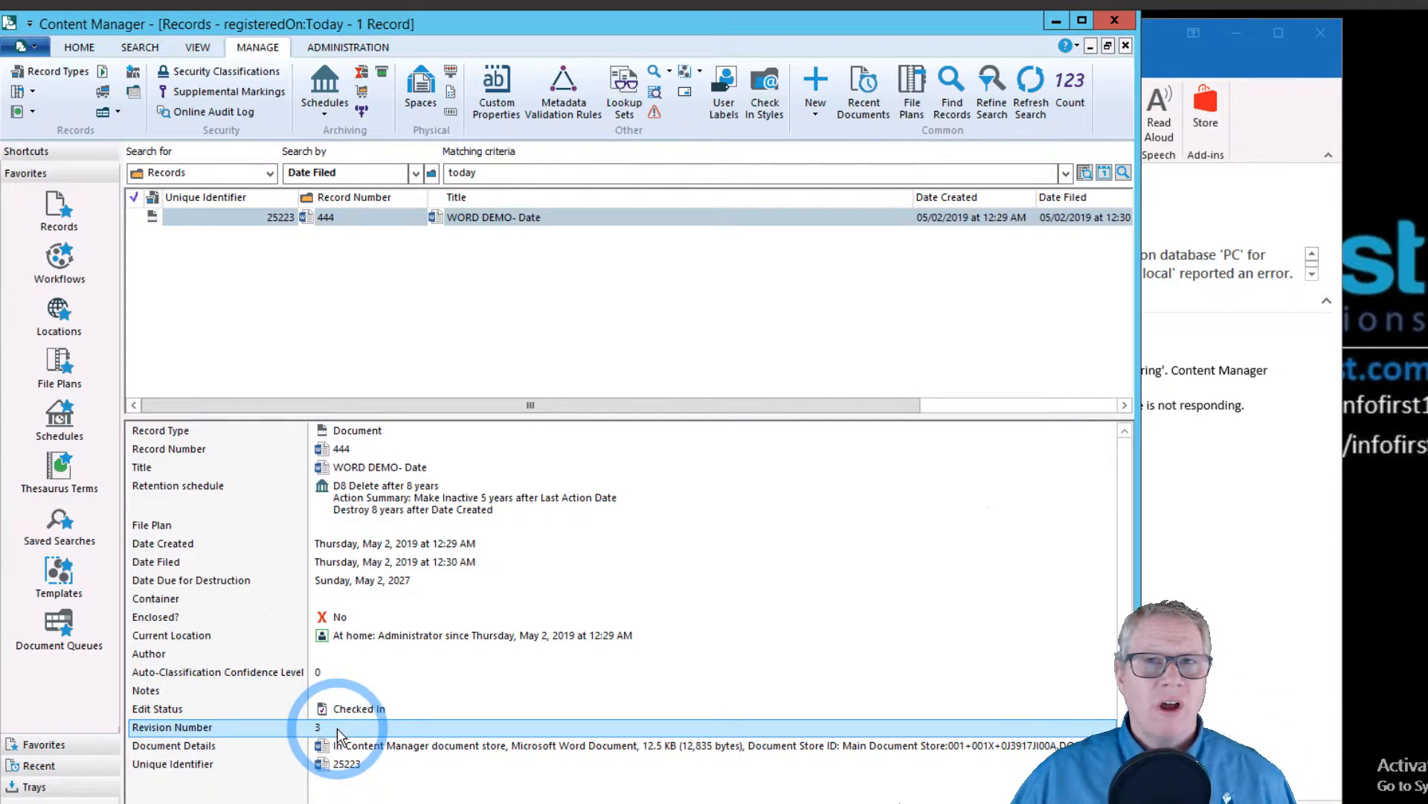
pyautogui.click(332, 803)
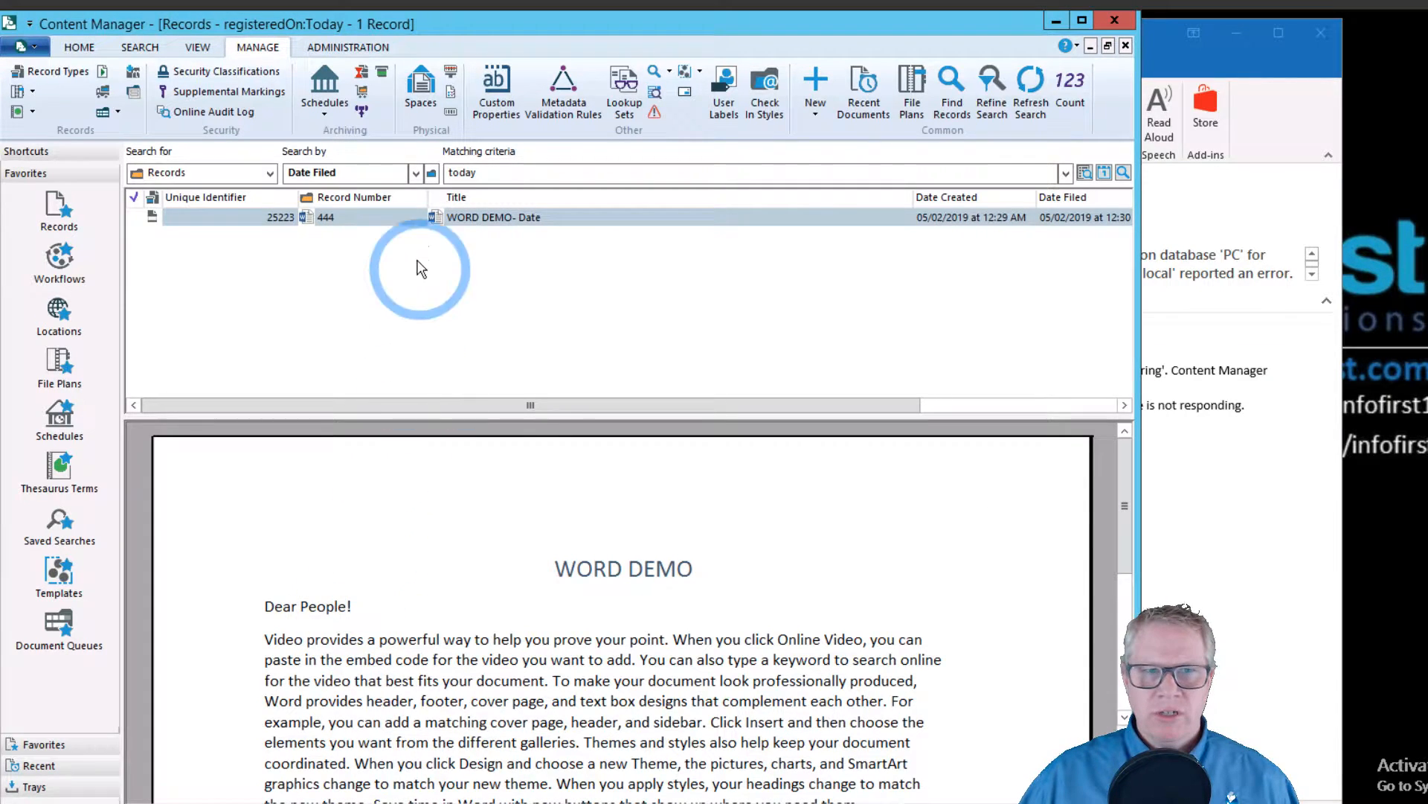
# - Open the WORD DEMO- Date record's properties, inspect revision 1 and its available actions in the revision history, and close without saving
pyautogui.rightClick(377, 217)
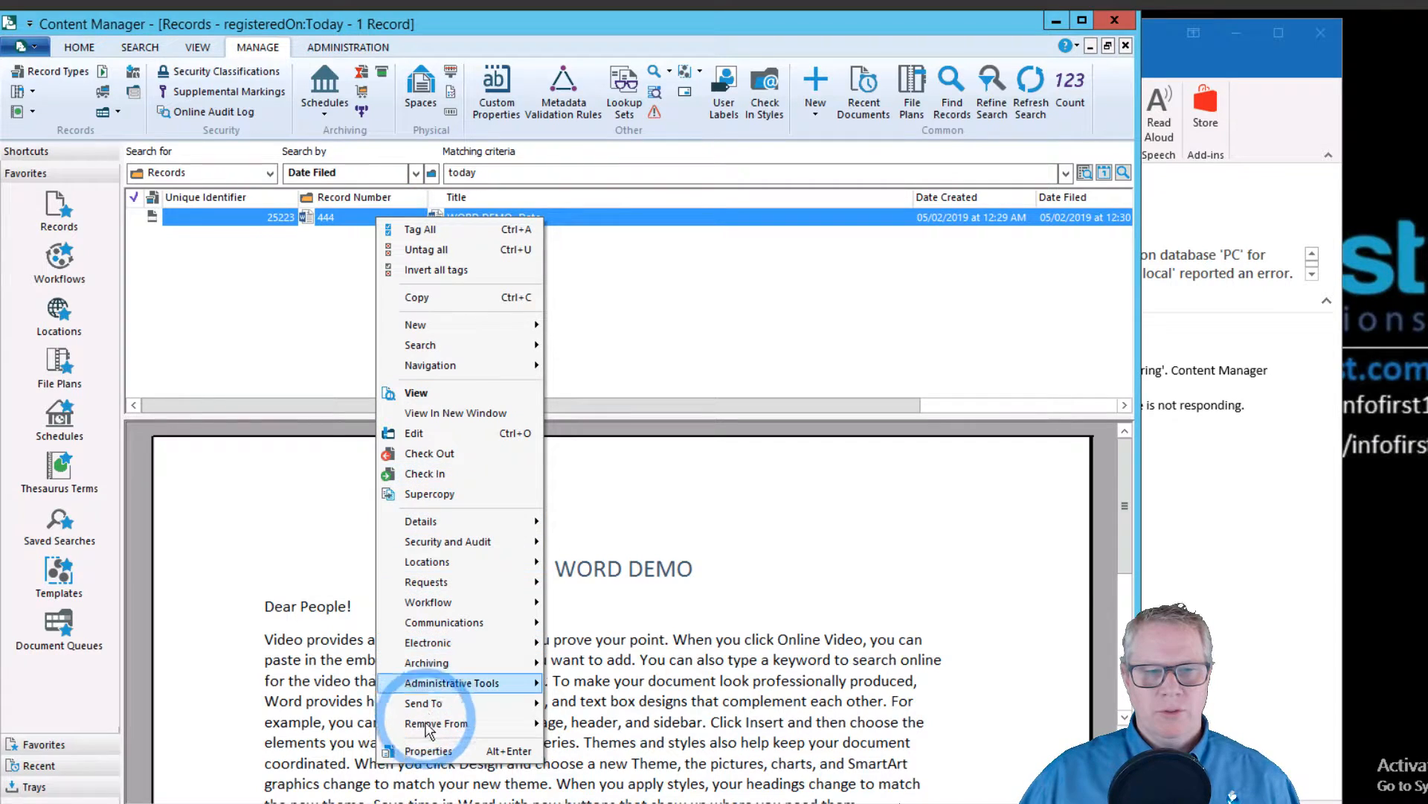
pyautogui.click(429, 752)
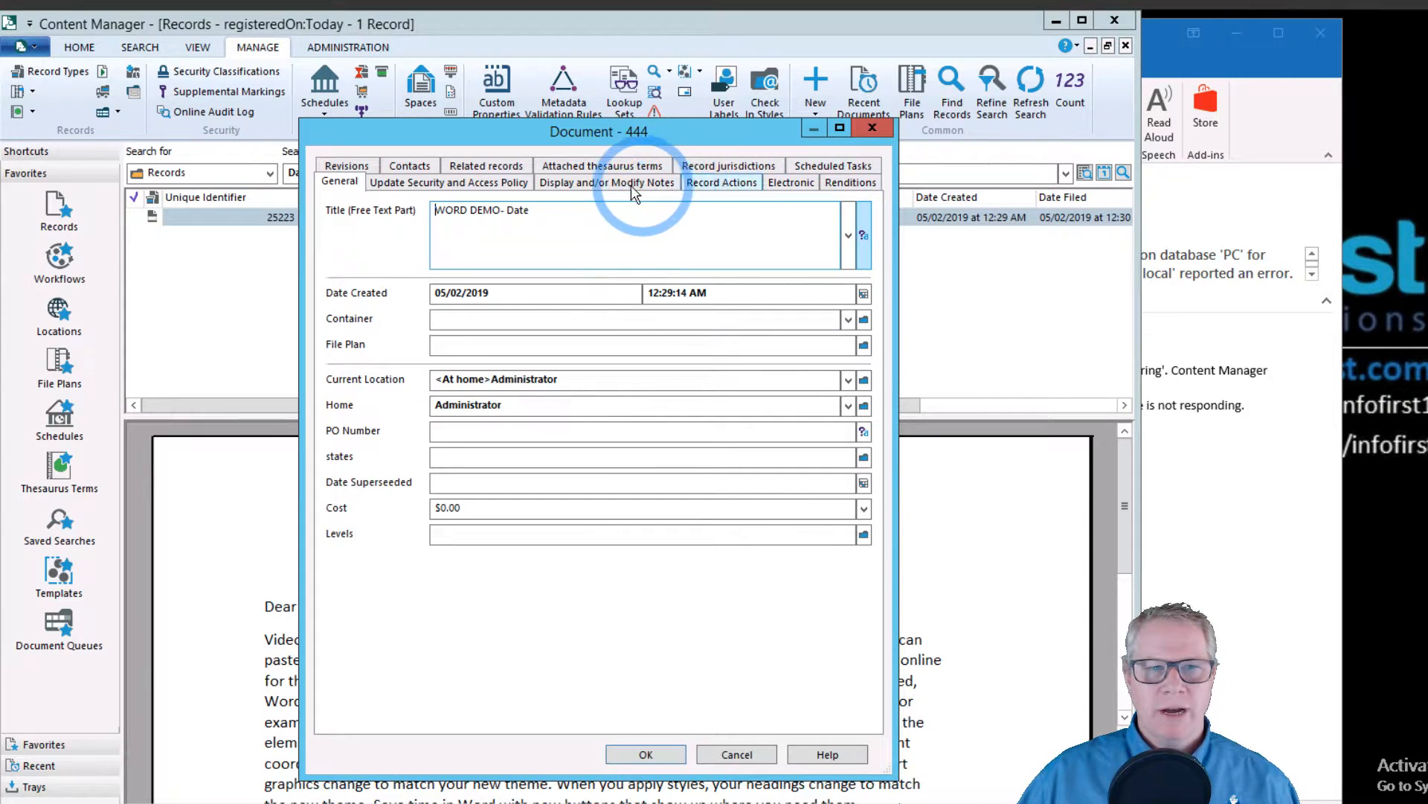
pyautogui.click(347, 166)
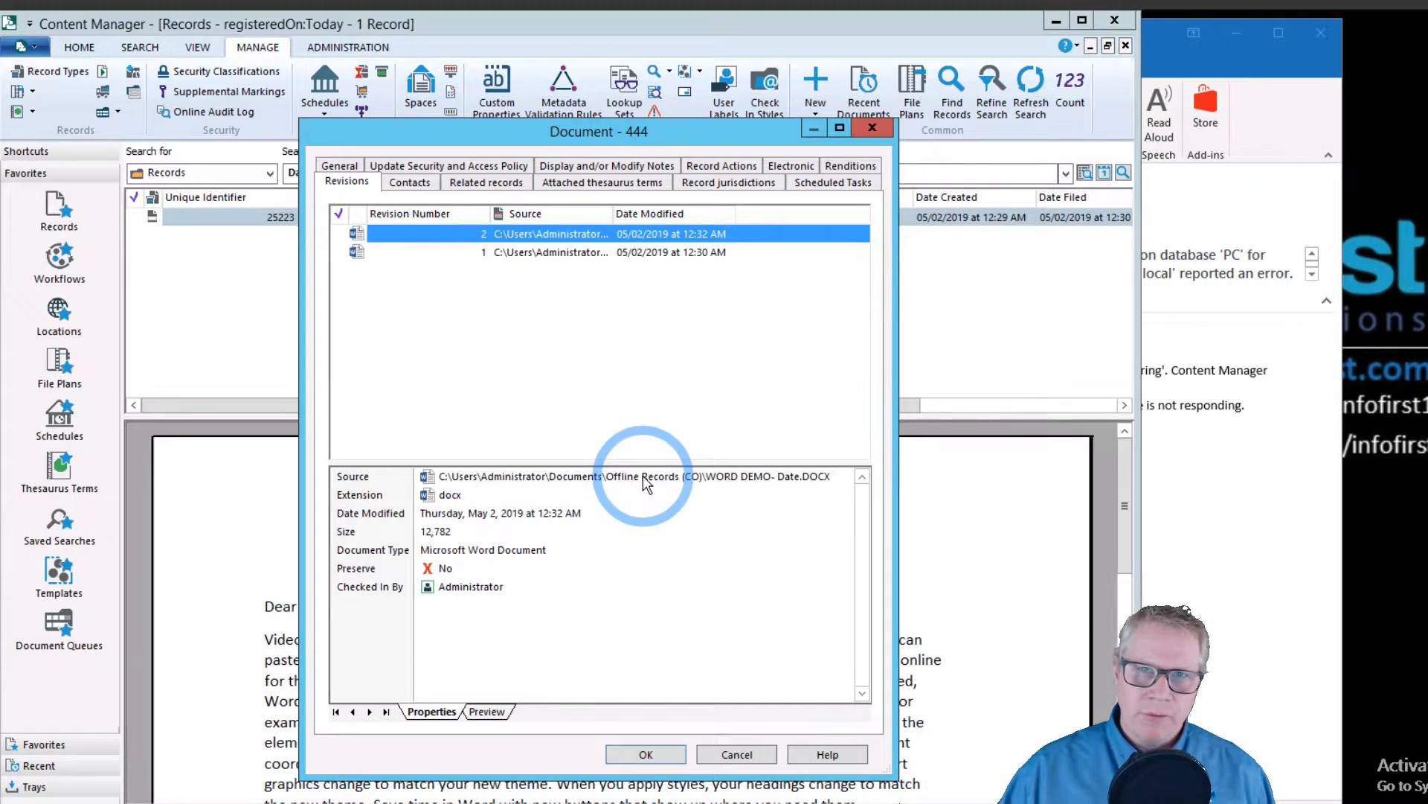
pyautogui.click(541, 255)
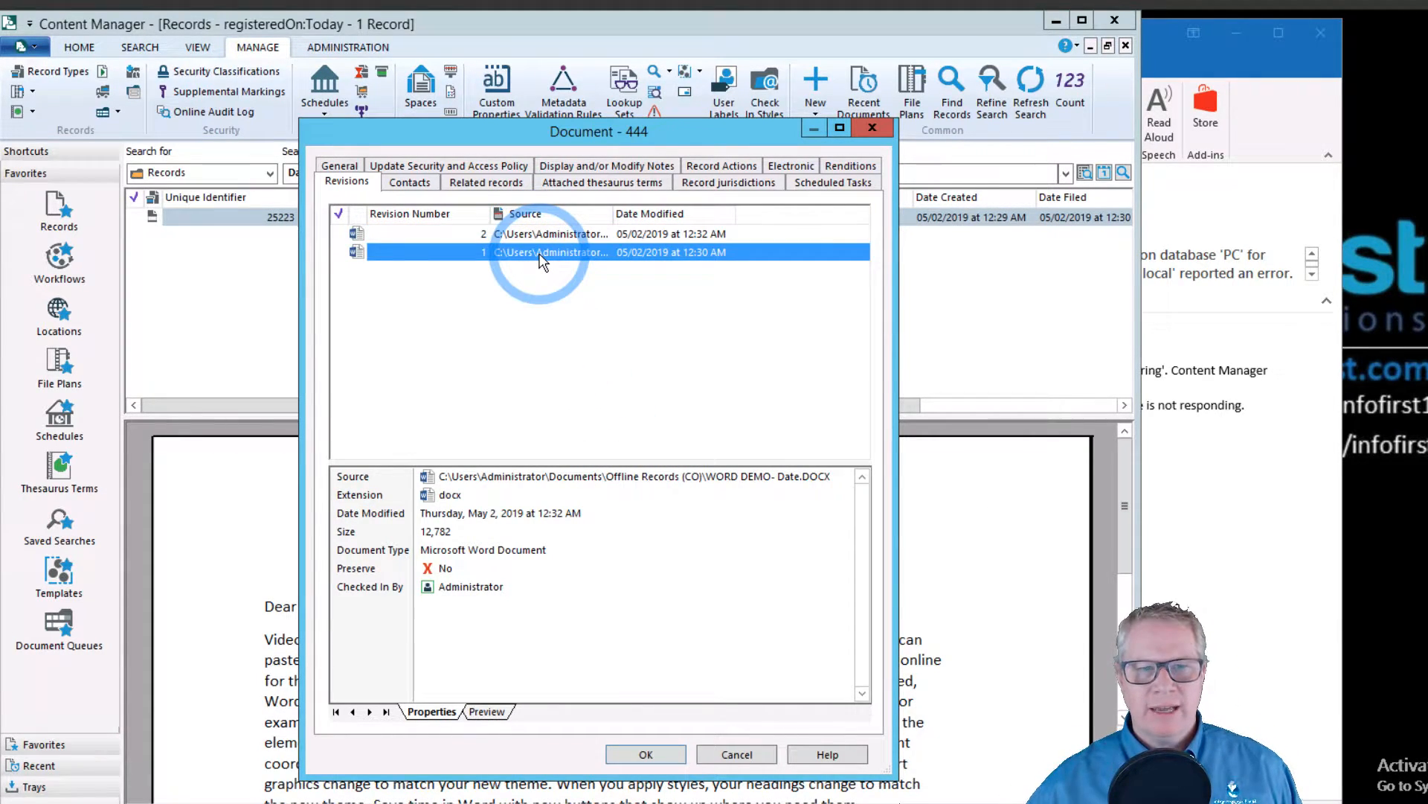
pyautogui.rightClick(541, 260)
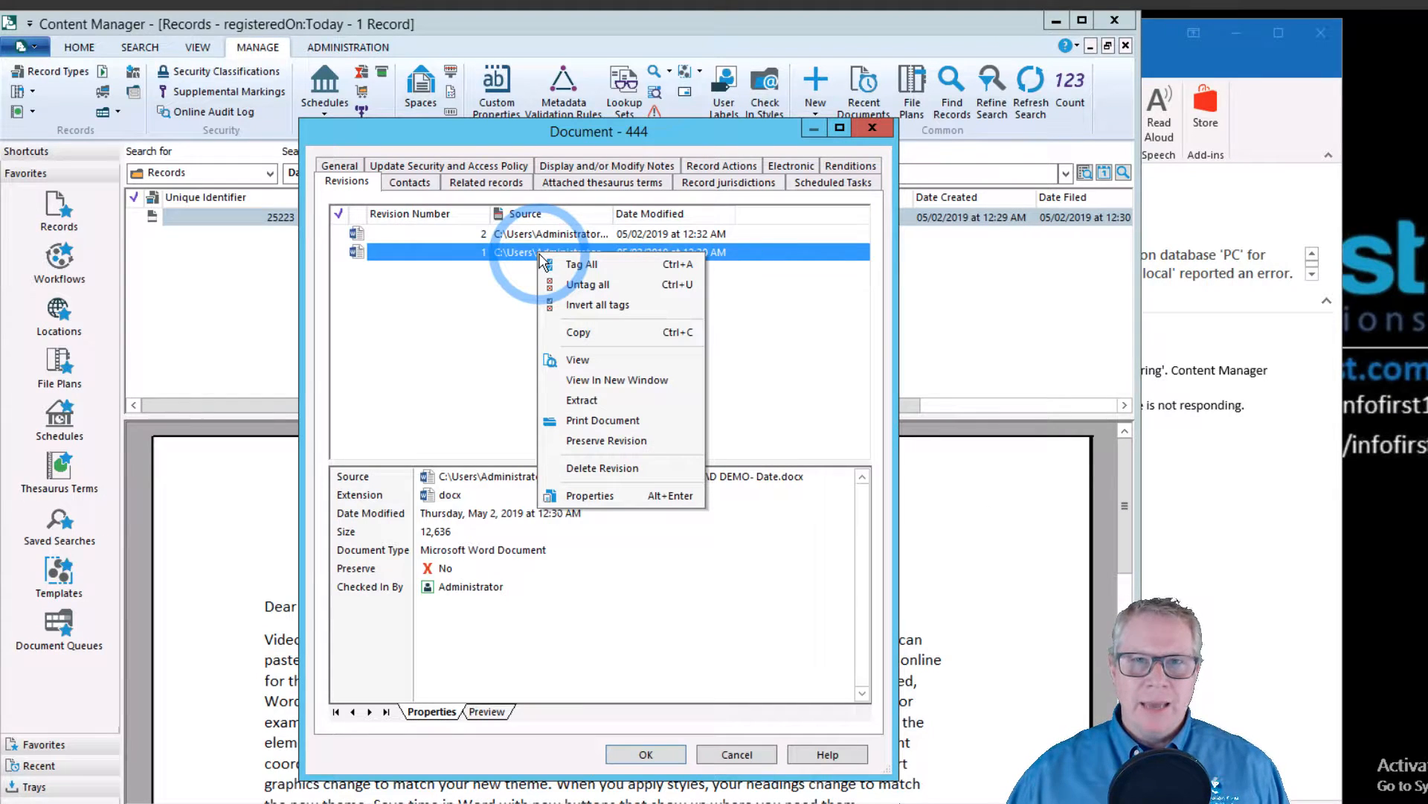
pyautogui.click(733, 755)
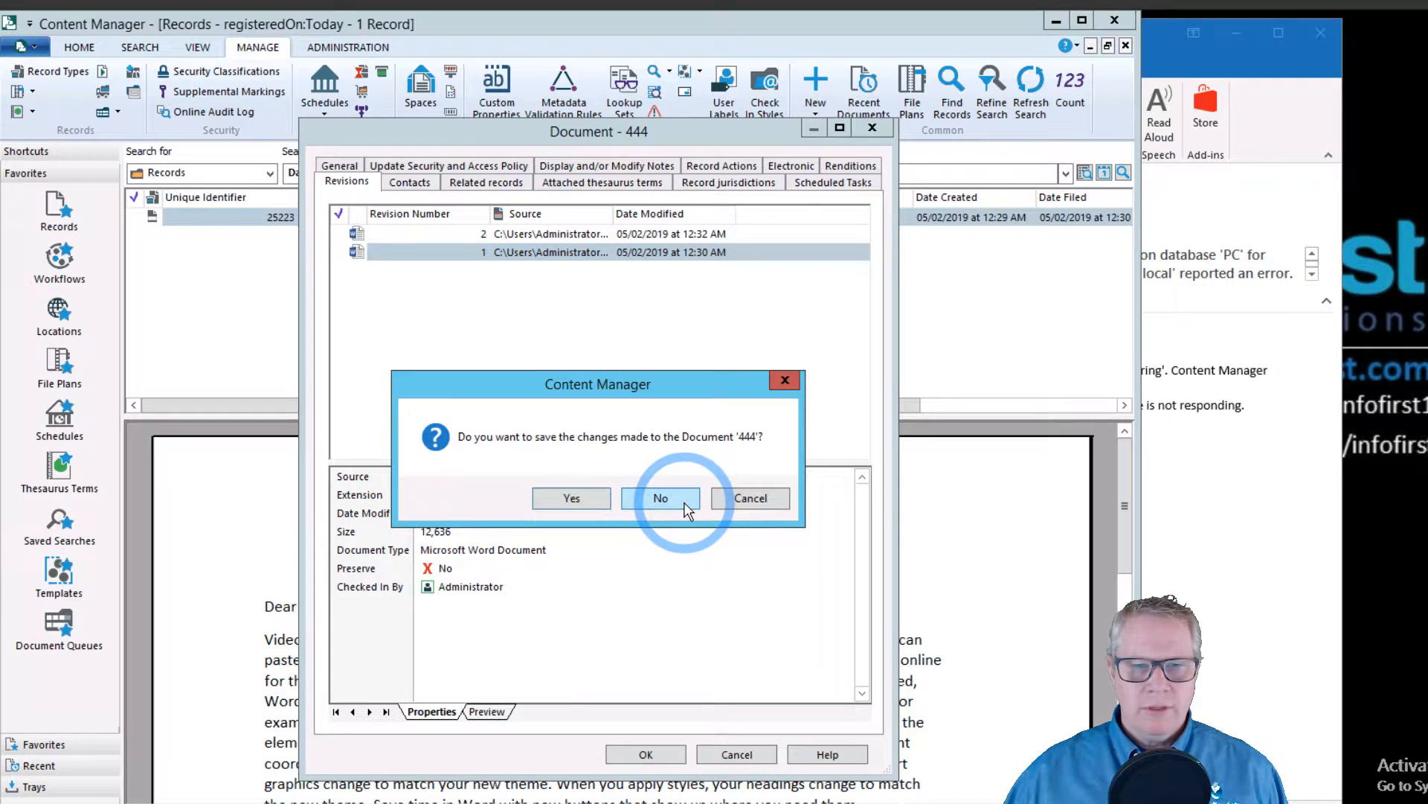
pyautogui.click(661, 499)
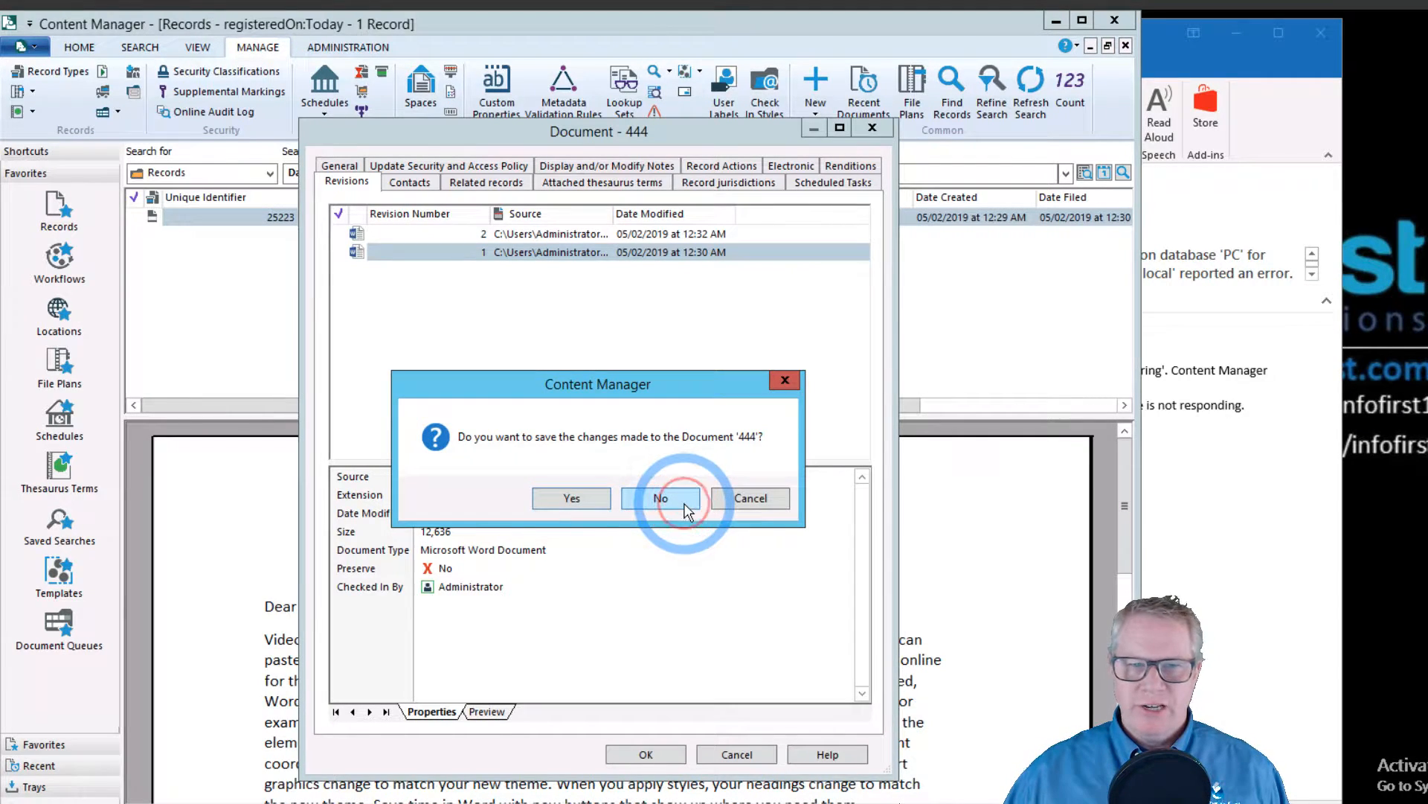
# - Show the WORD DEMO- Date record's properties in the detail view again and minimize Content Manager to return to Outlook
pyautogui.click(337, 217)
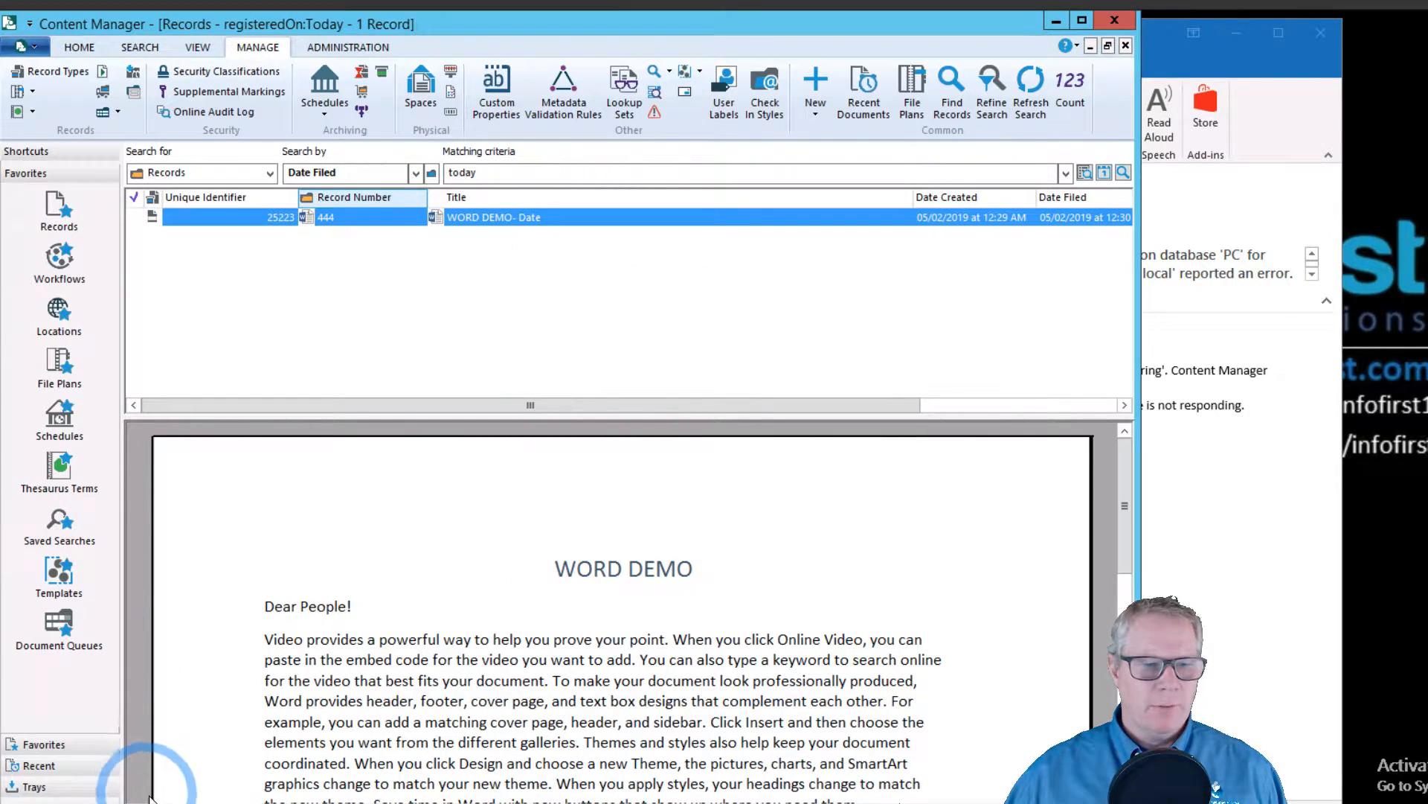
pyautogui.click(216, 803)
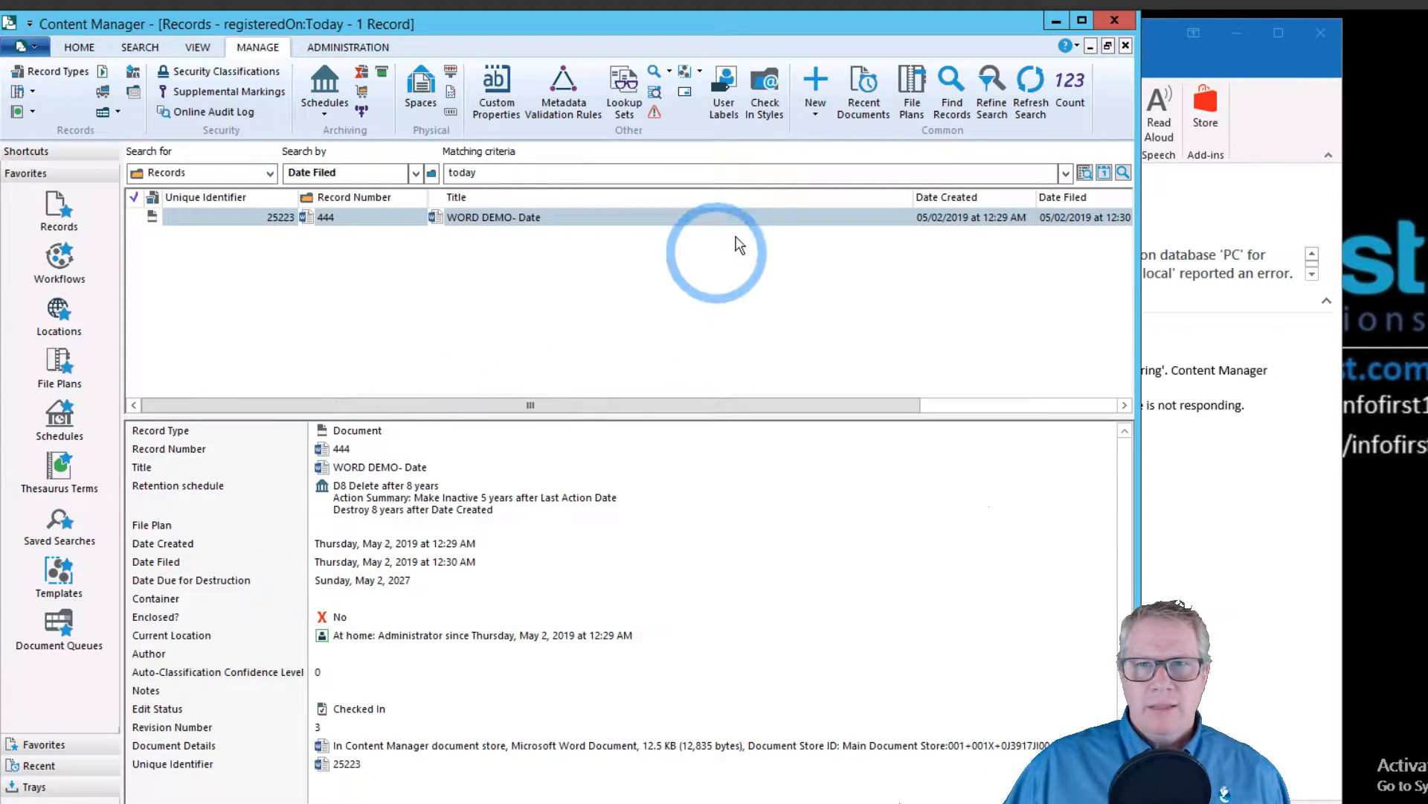
pyautogui.click(1054, 21)
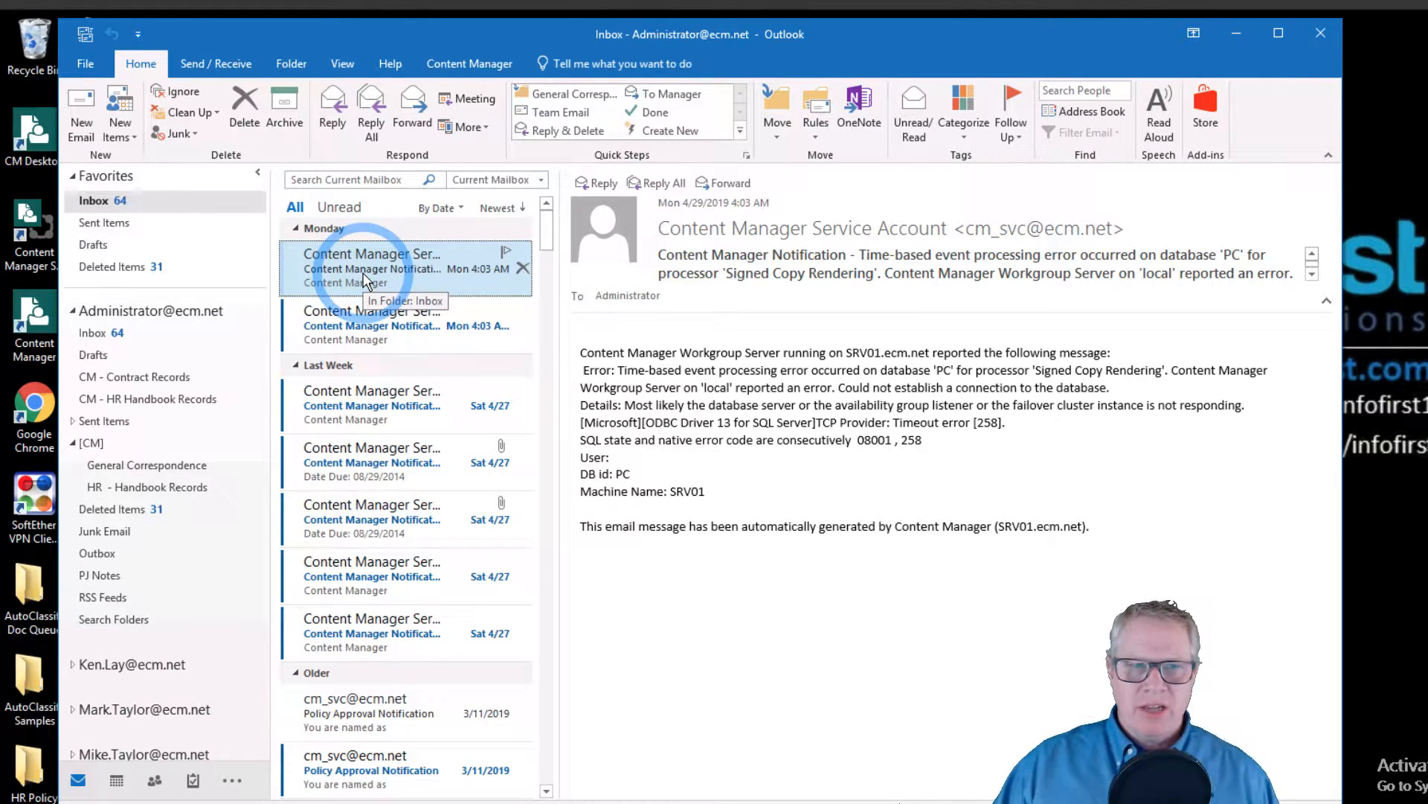
# - Start checking in the newest Content Manager notification email from the Outlook inbox with the Email record type
pyautogui.click(404, 269)
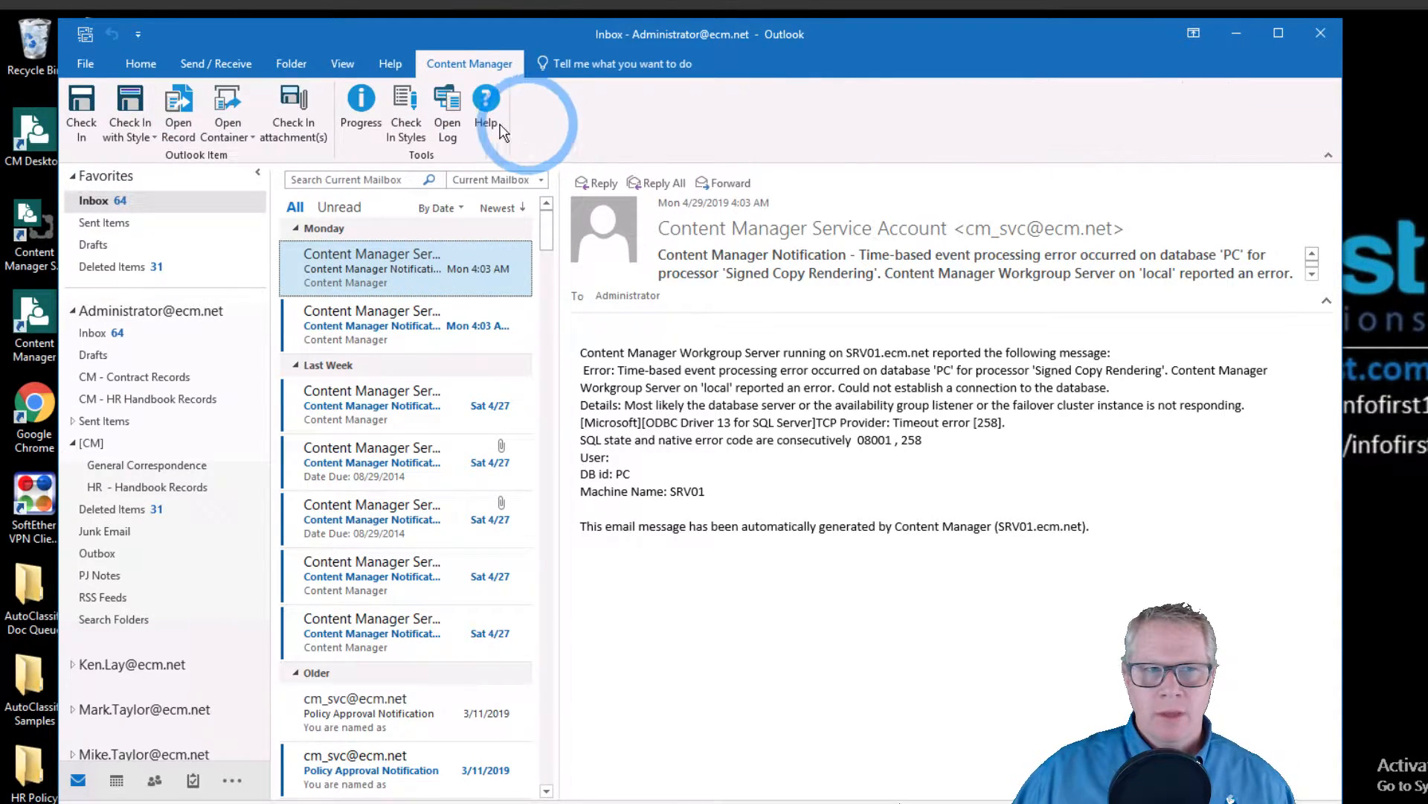
pyautogui.click(82, 112)
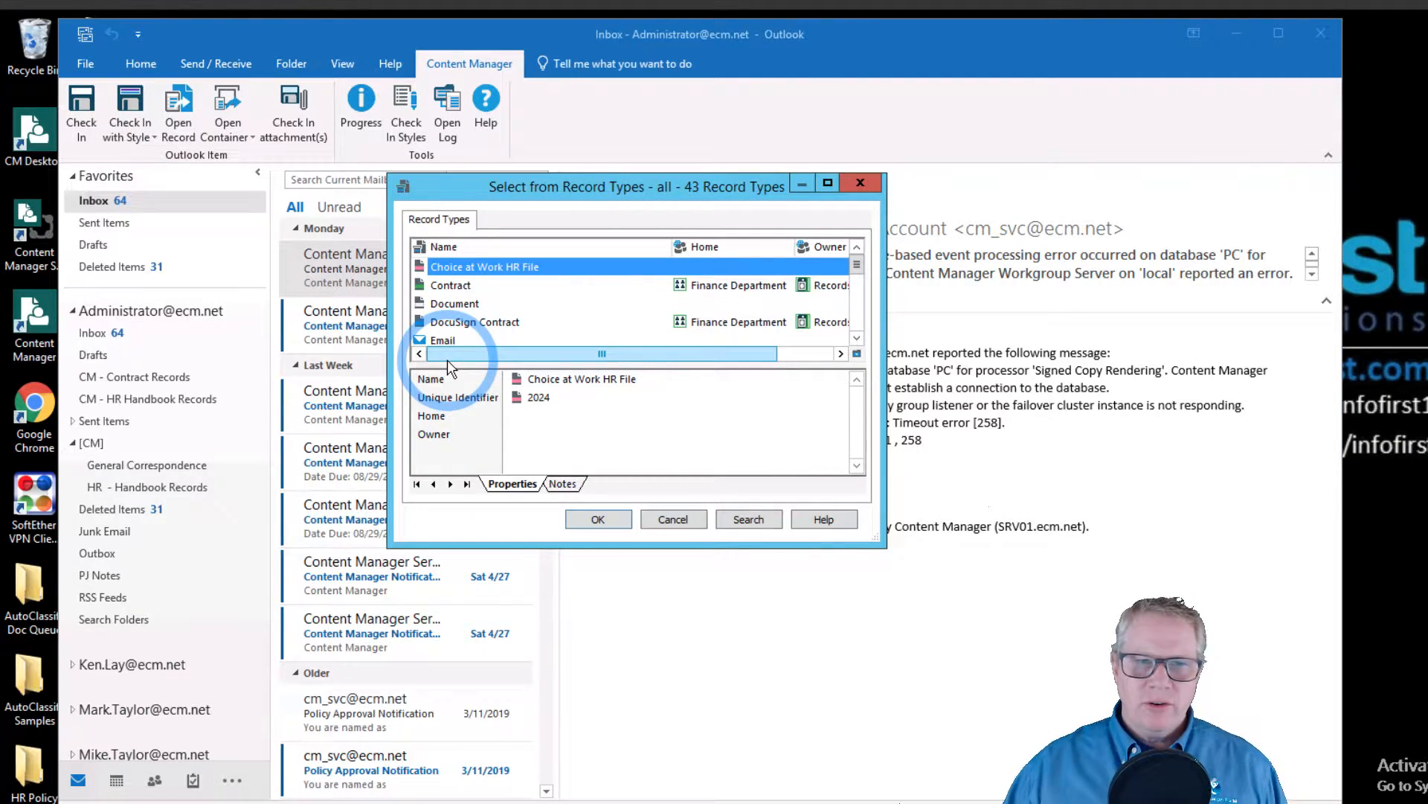
pyautogui.moveTo(888, 537); pyautogui.dragTo(1067, 729)
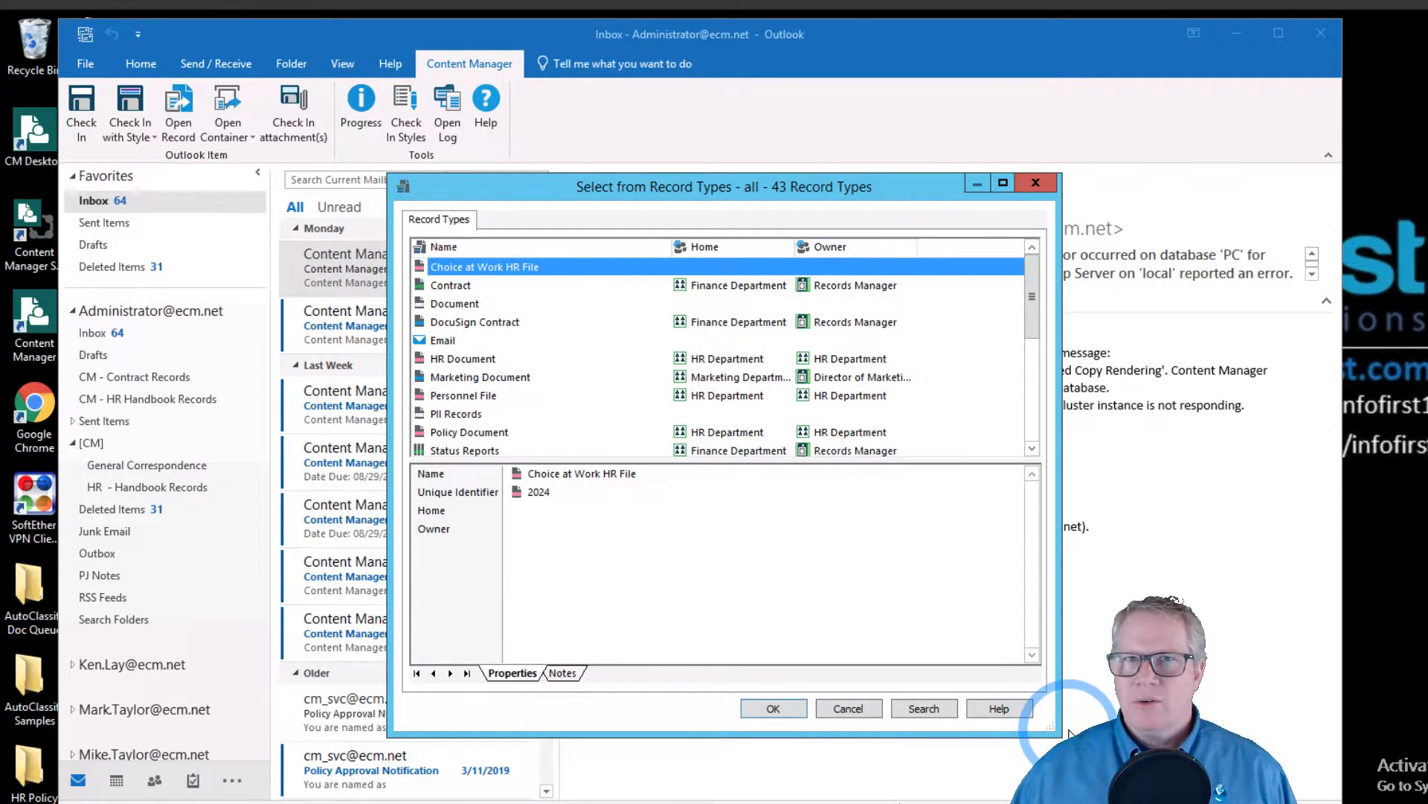
pyautogui.click(442, 341)
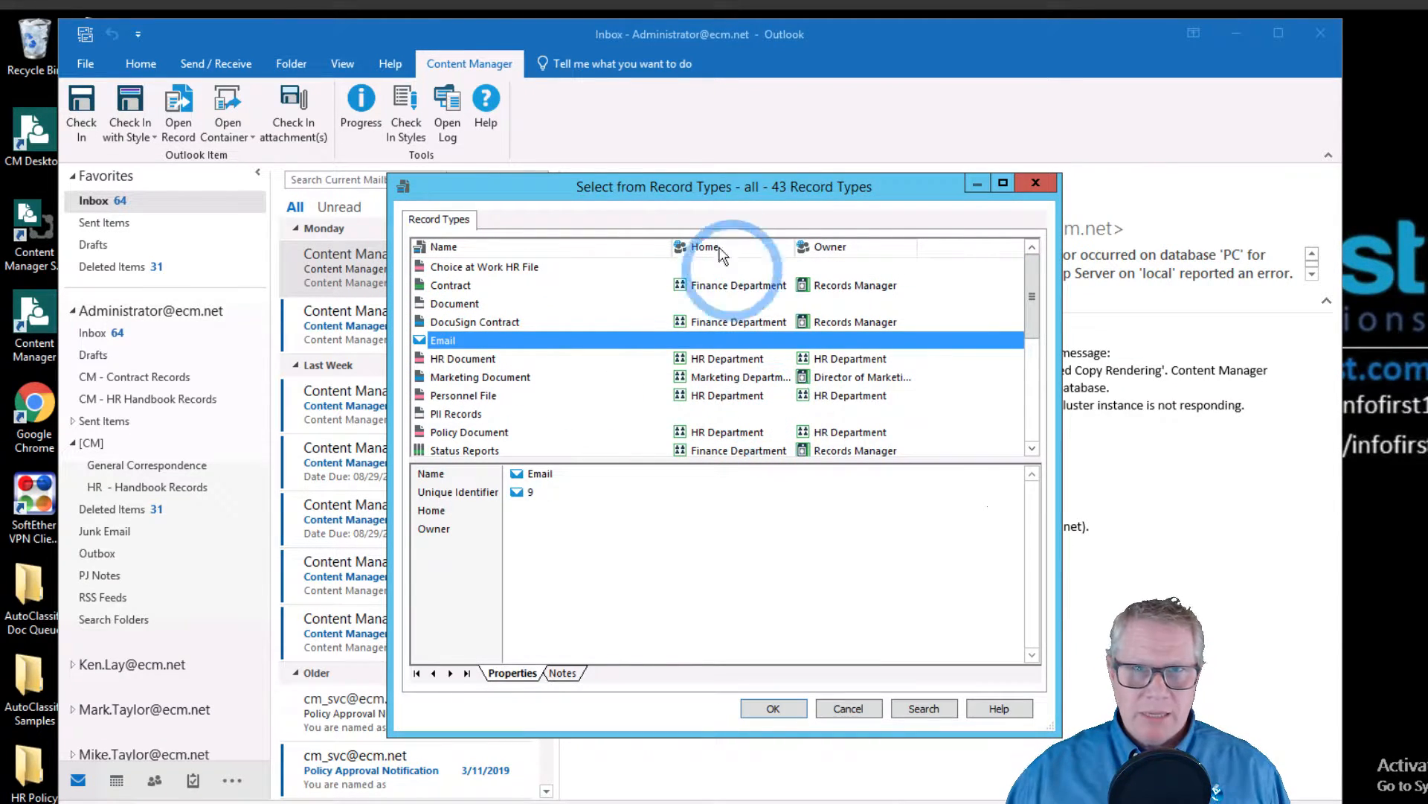
pyautogui.click(789, 706)
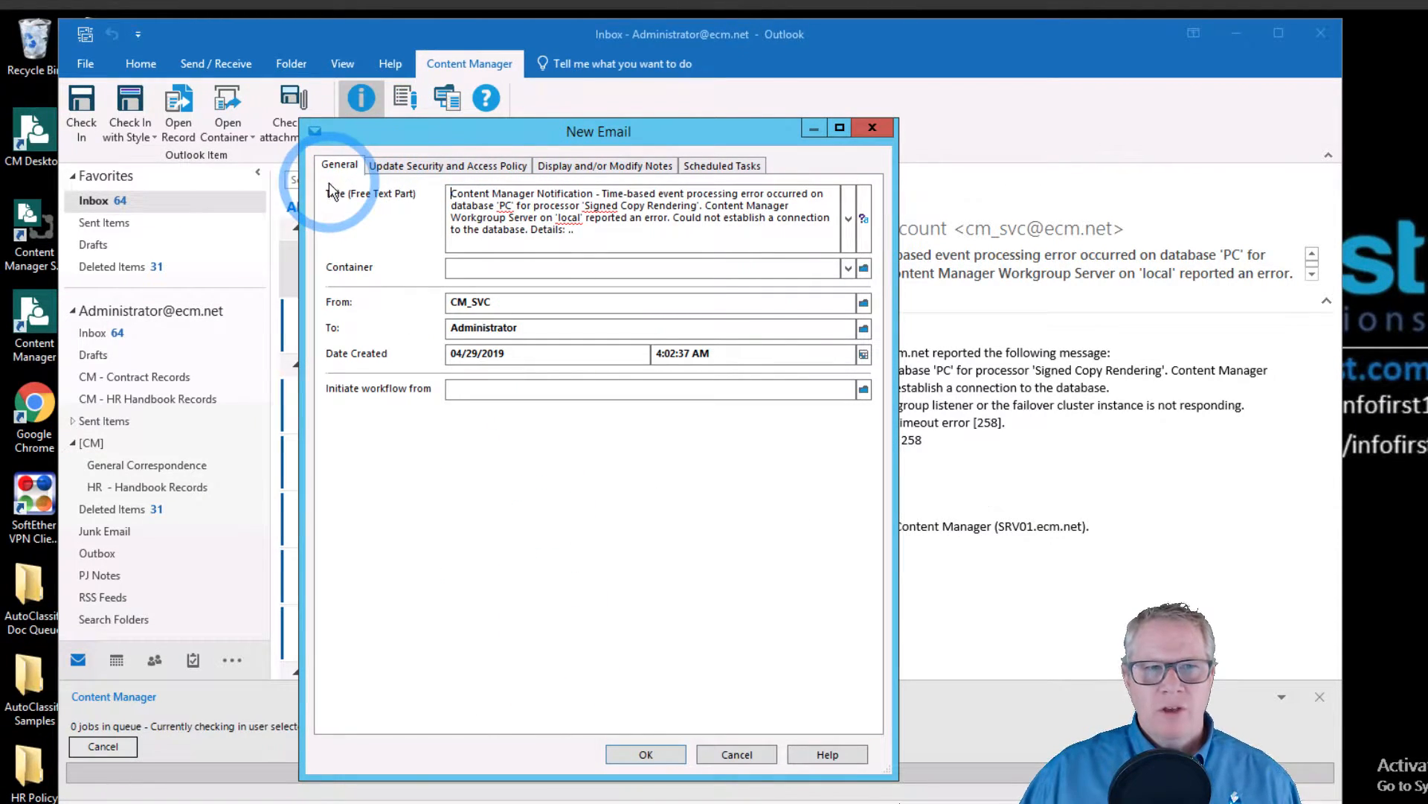
# - Shorten the new email record's title to "Content Manager Notification -", complete the check-in and highlight the "CM:" prefix in the email's subject
pyautogui.moveTo(666, 129); pyautogui.dragTo(680, 124)
pyautogui.click(624, 244)
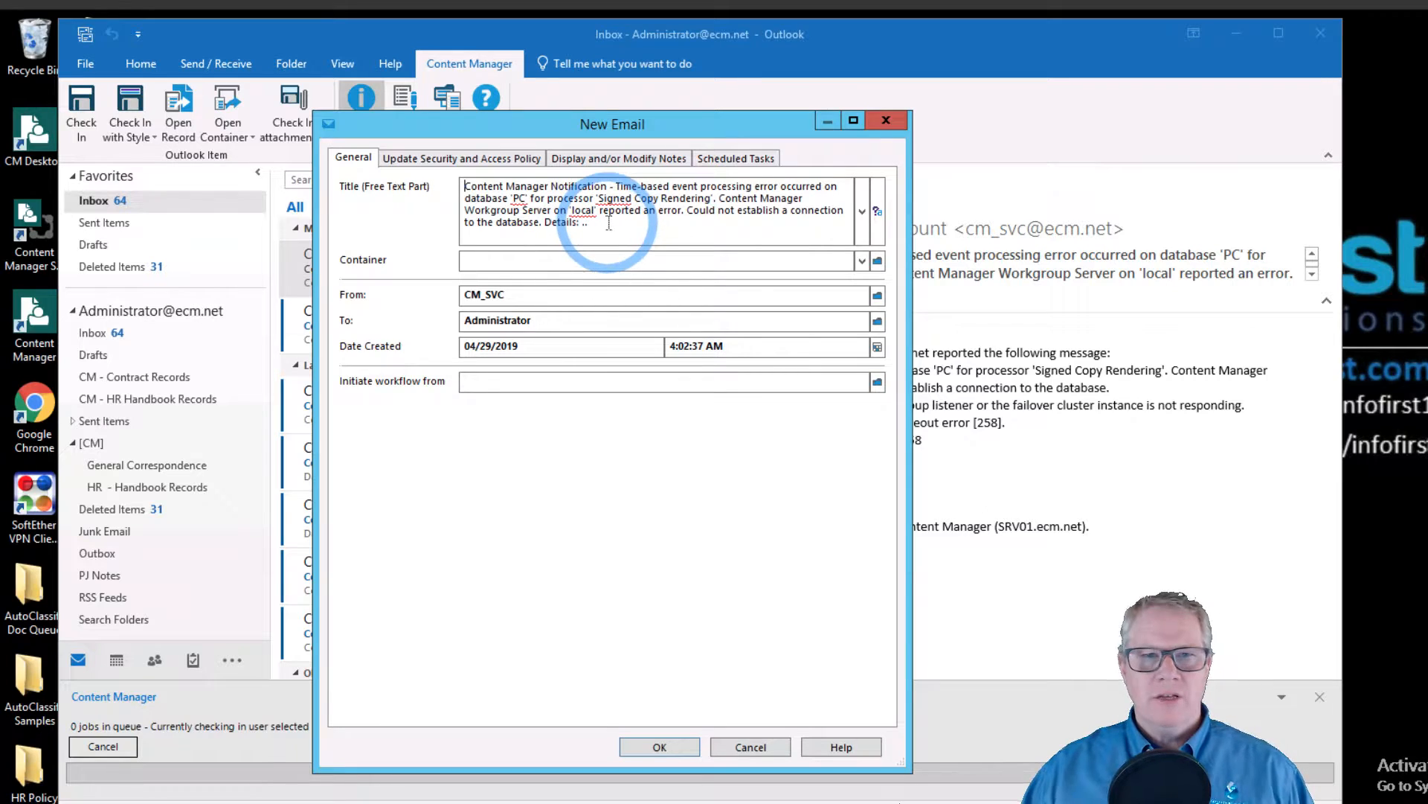
pyautogui.moveTo(622, 243); pyautogui.dragTo(631, 184)
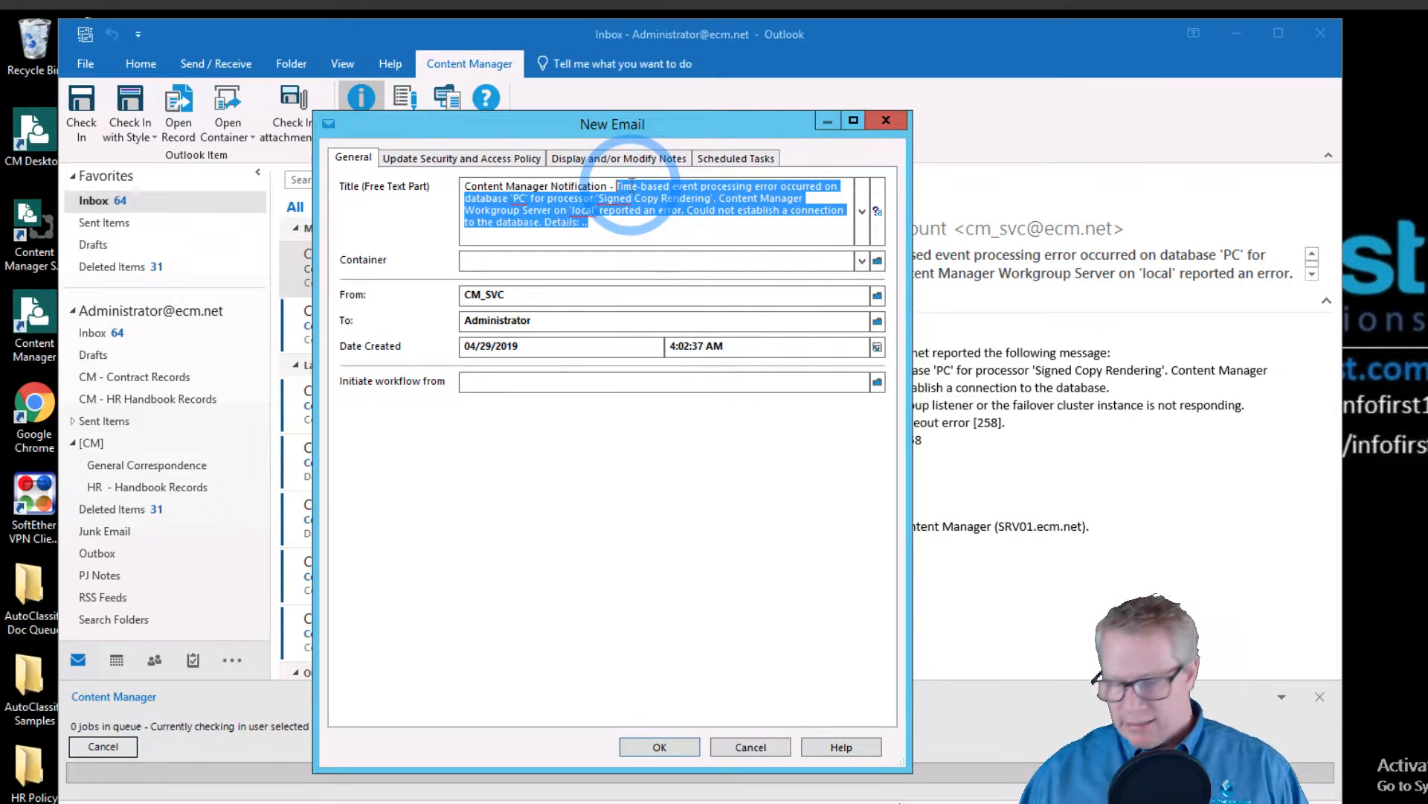
pyautogui.press('Delete')
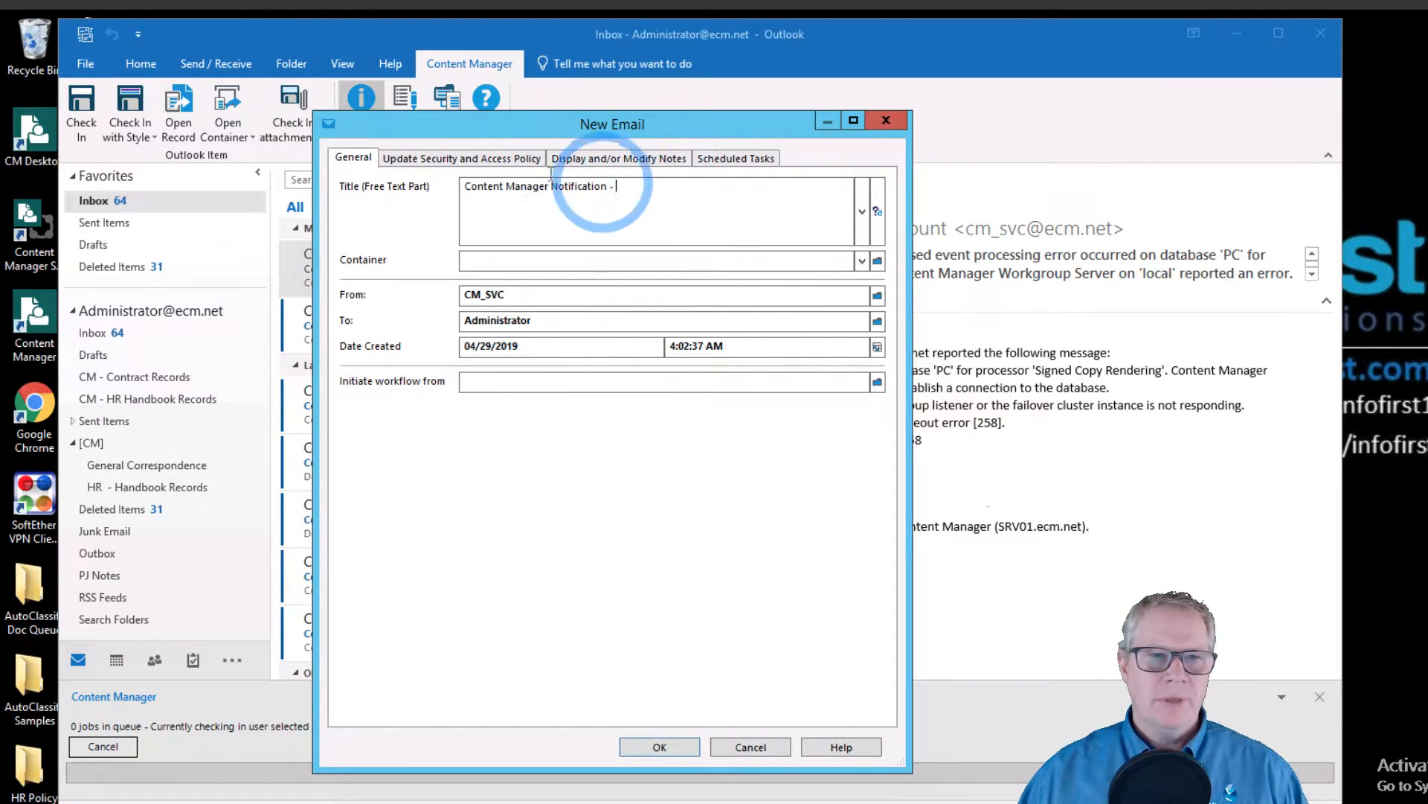
pyautogui.click(431, 438)
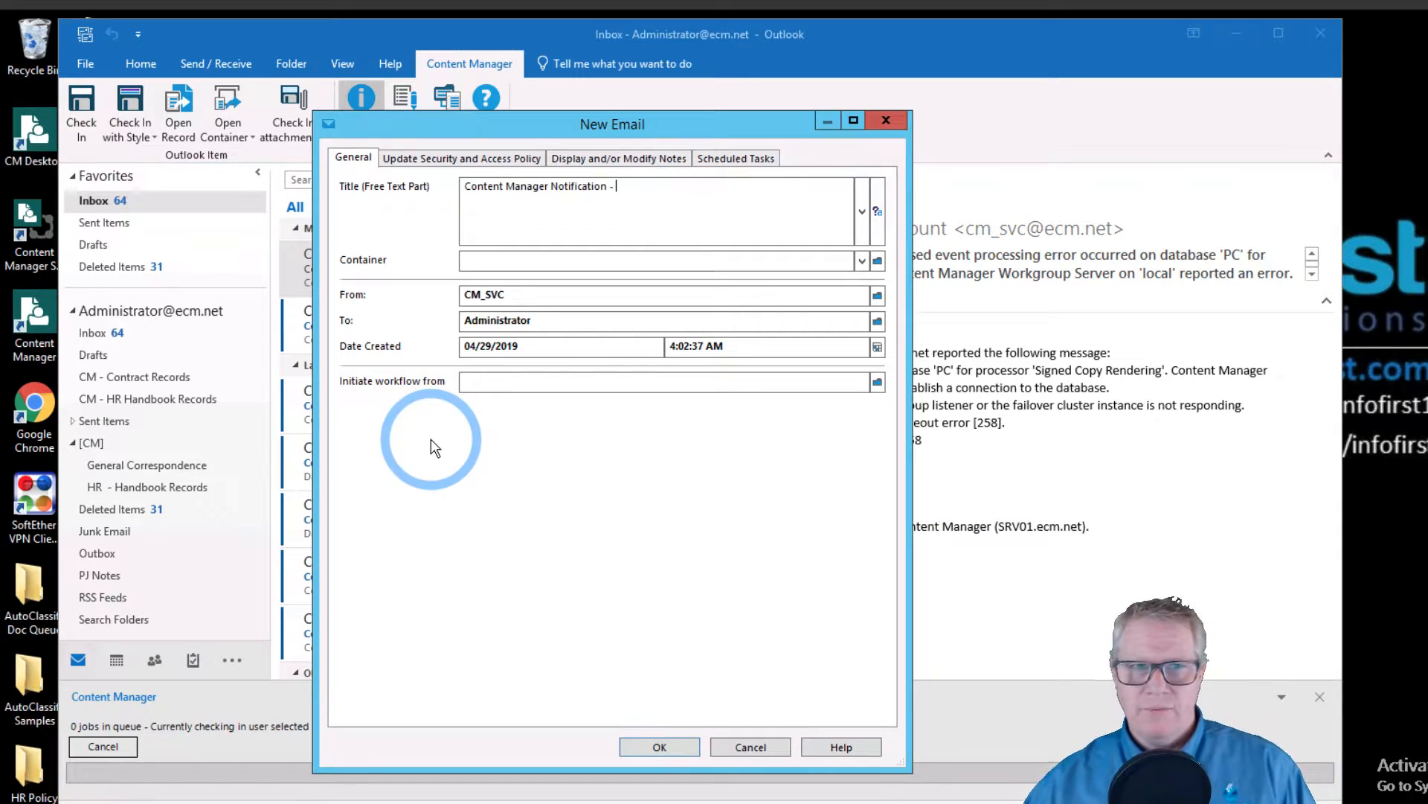
pyautogui.click(678, 747)
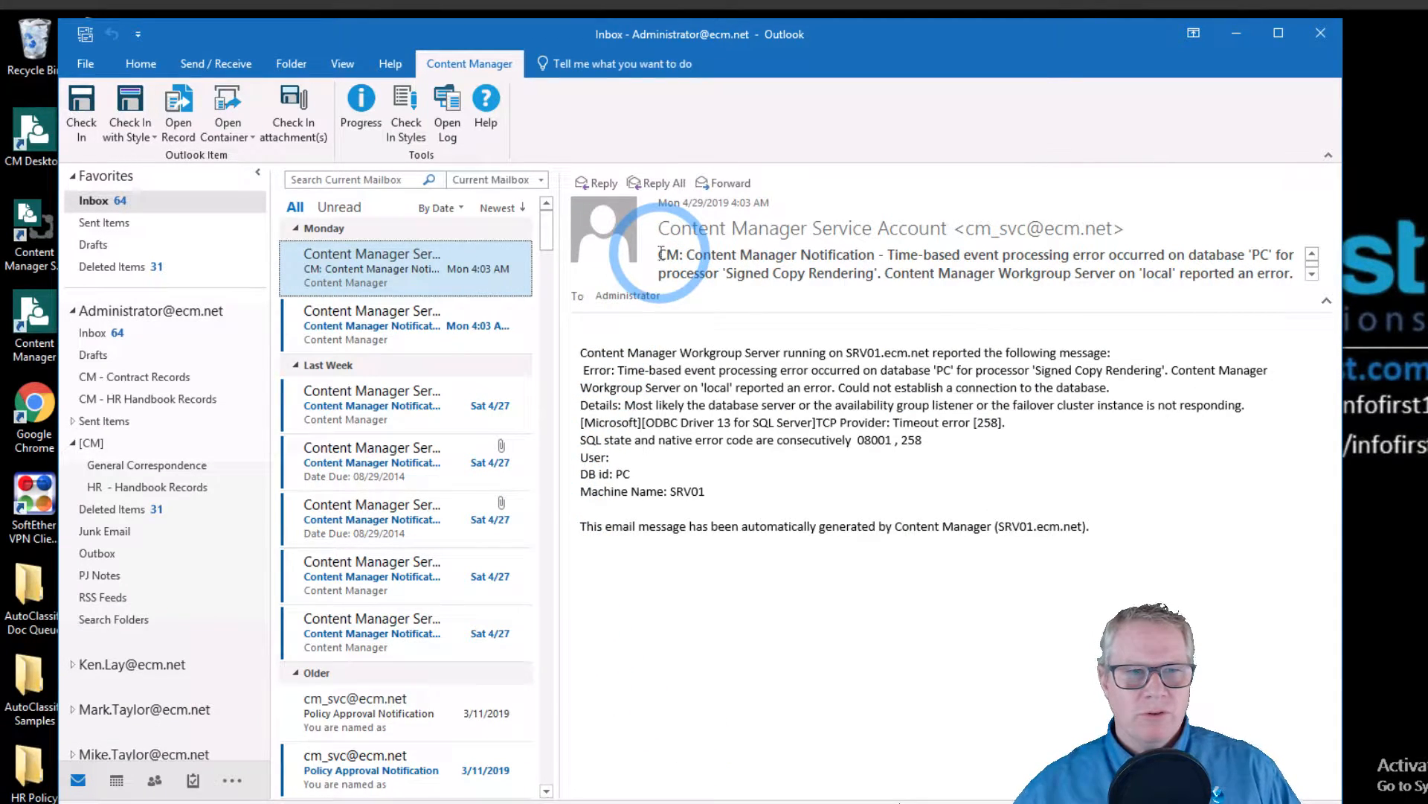
pyautogui.moveTo(660, 255); pyautogui.dragTo(694, 251)
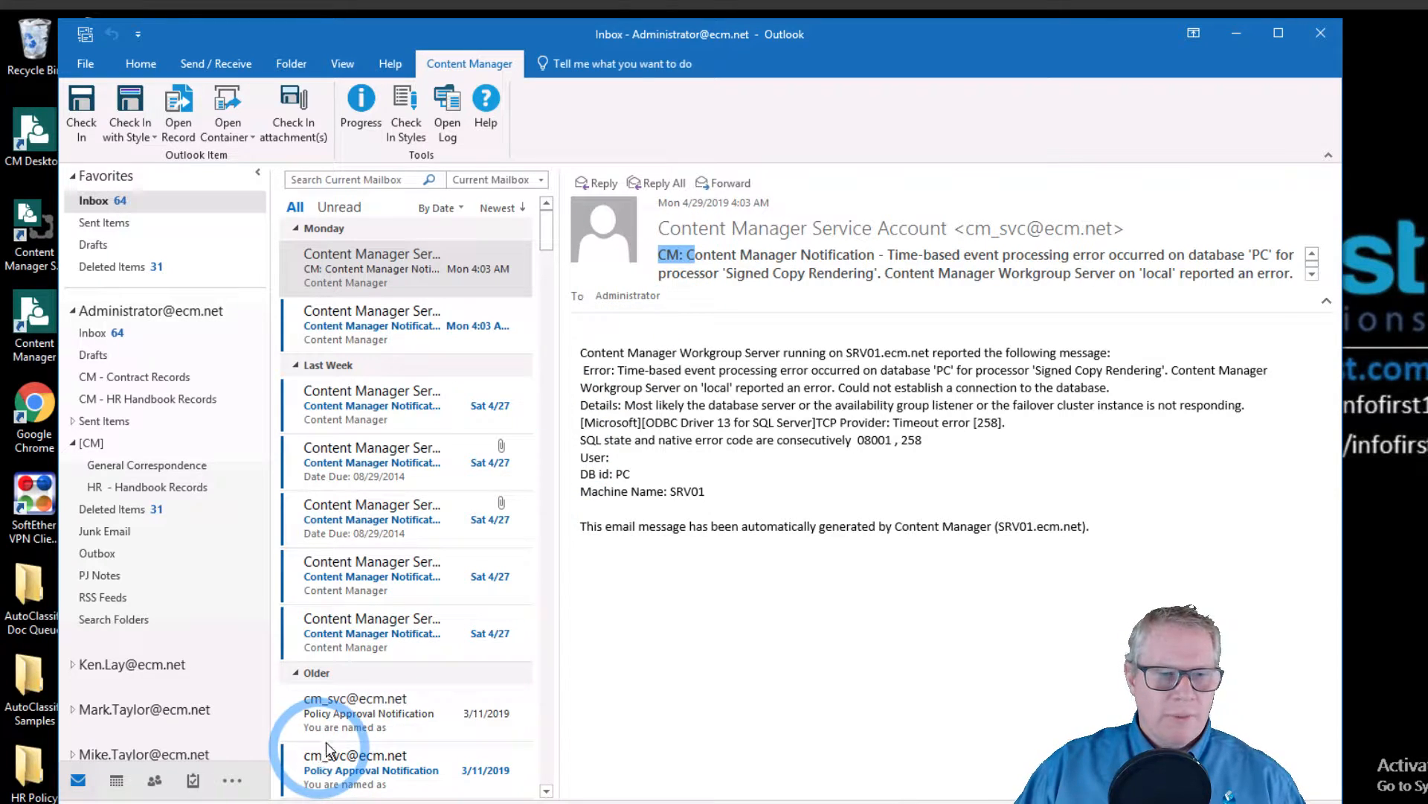
# - Switch to Content Manager and rerun the search for records filed today
pyautogui.click(212, 803)
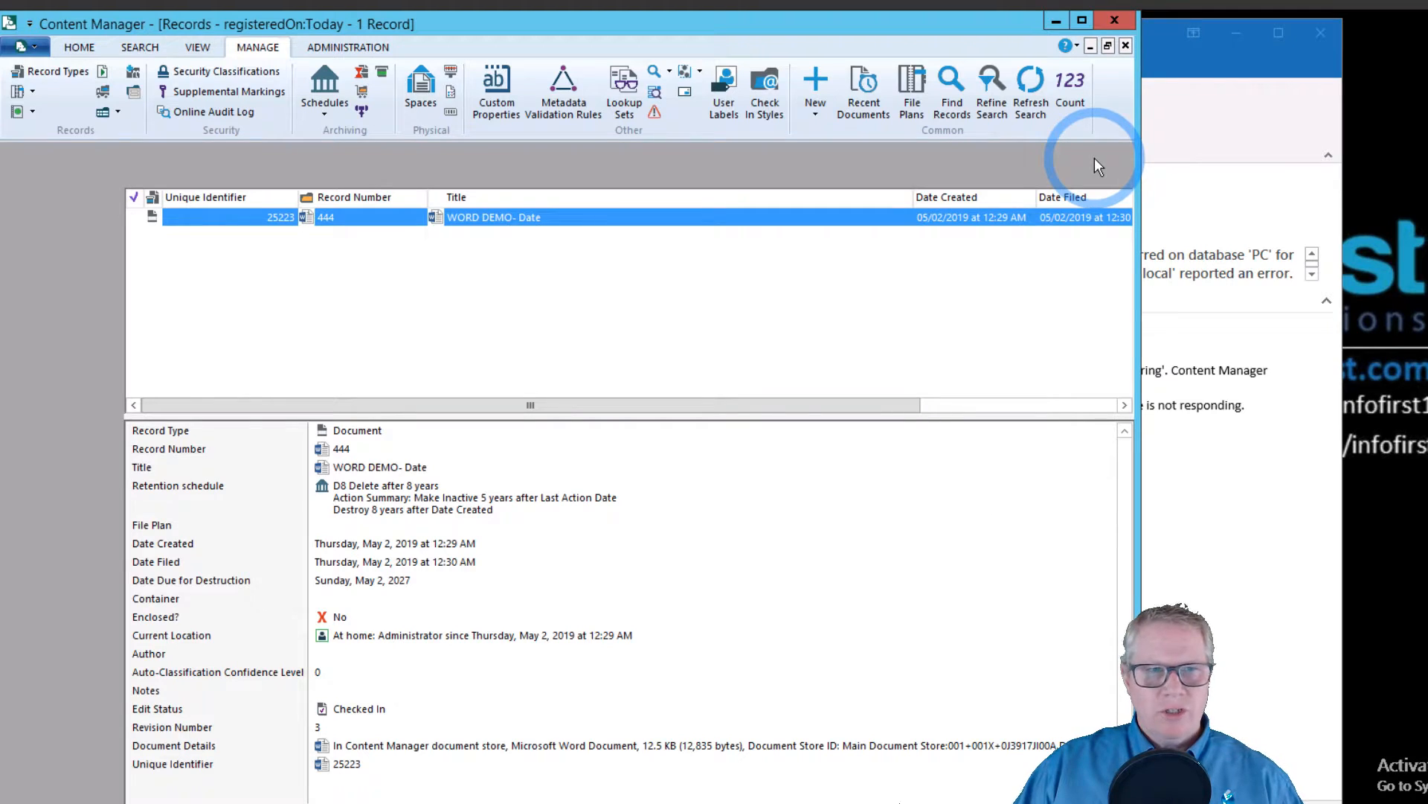
pyautogui.click(1072, 235)
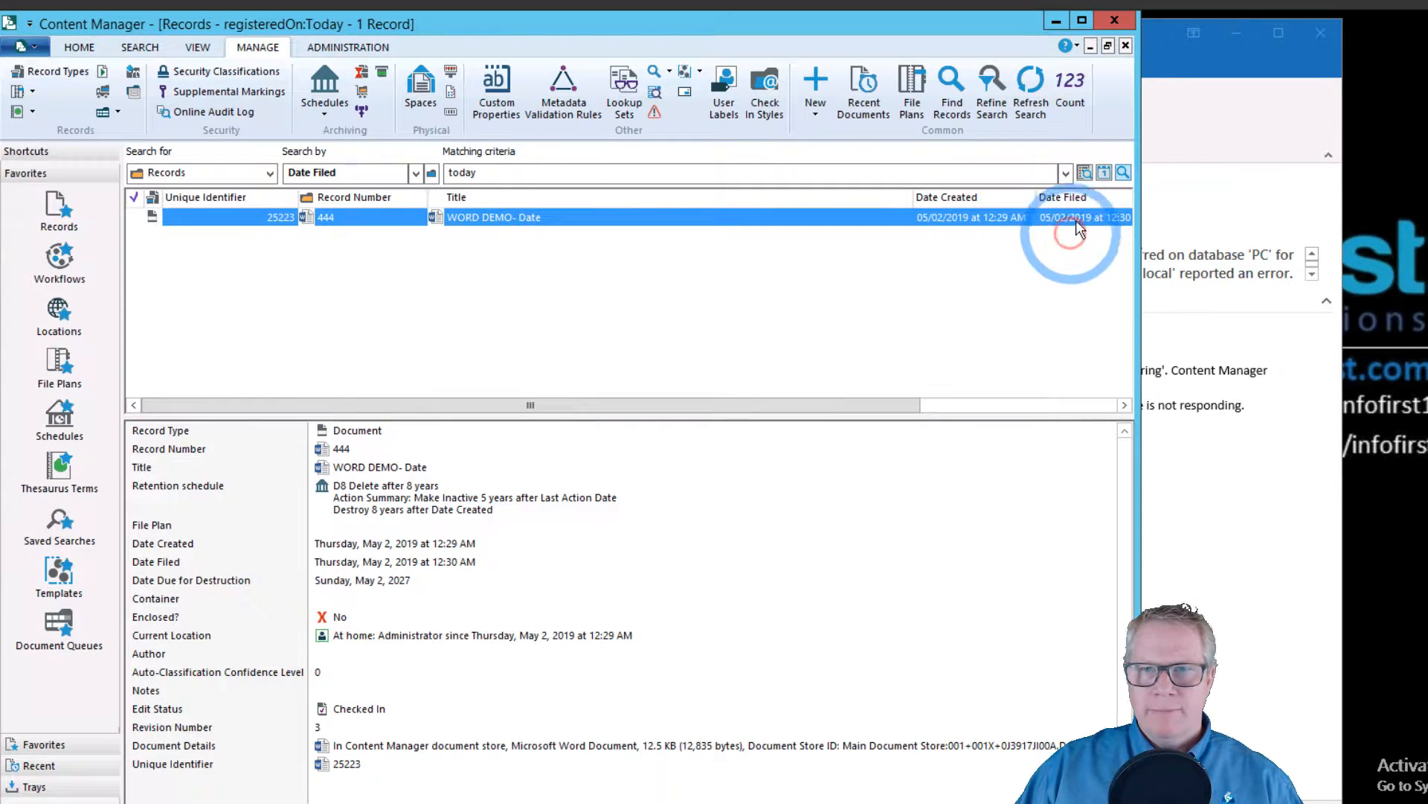
pyautogui.click(534, 386)
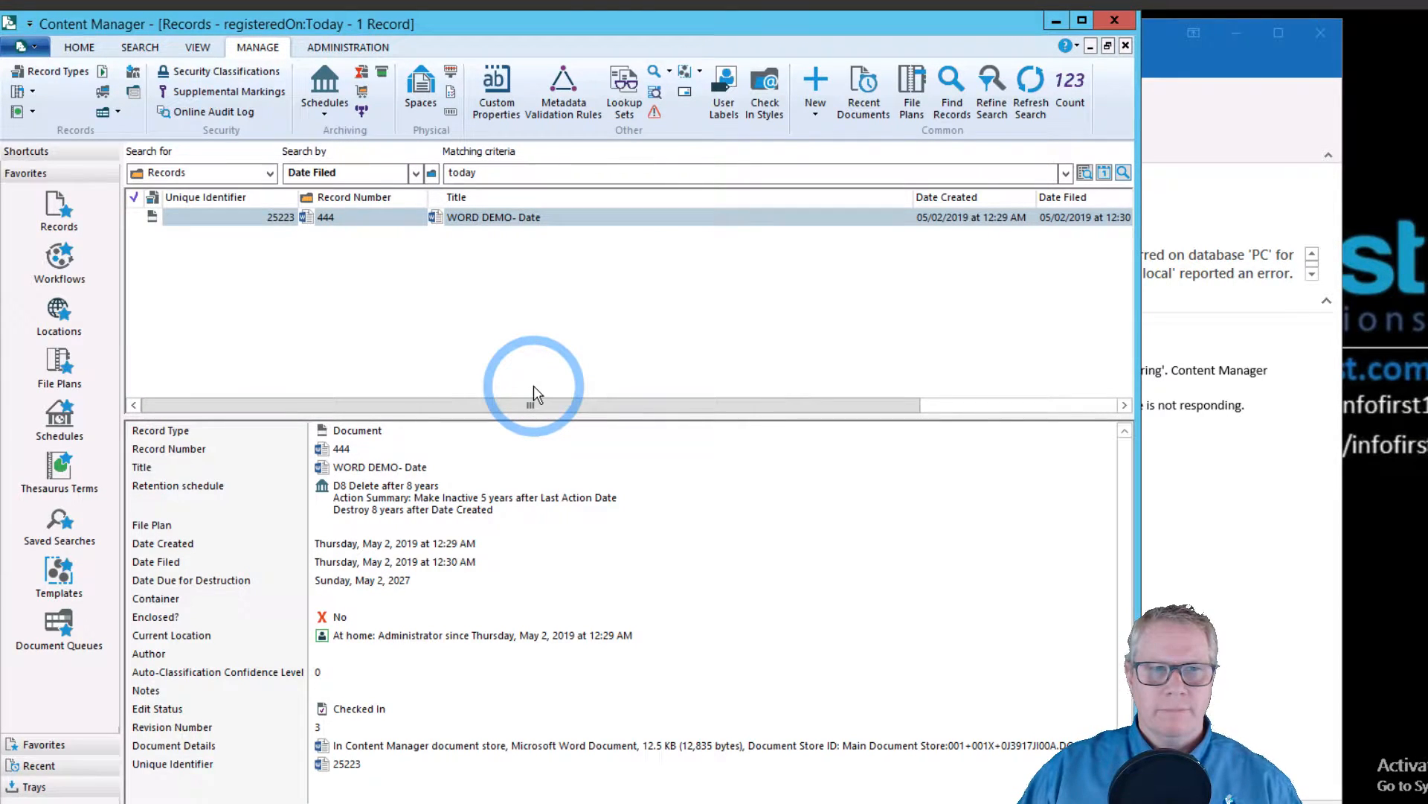
pyautogui.click(1123, 172)
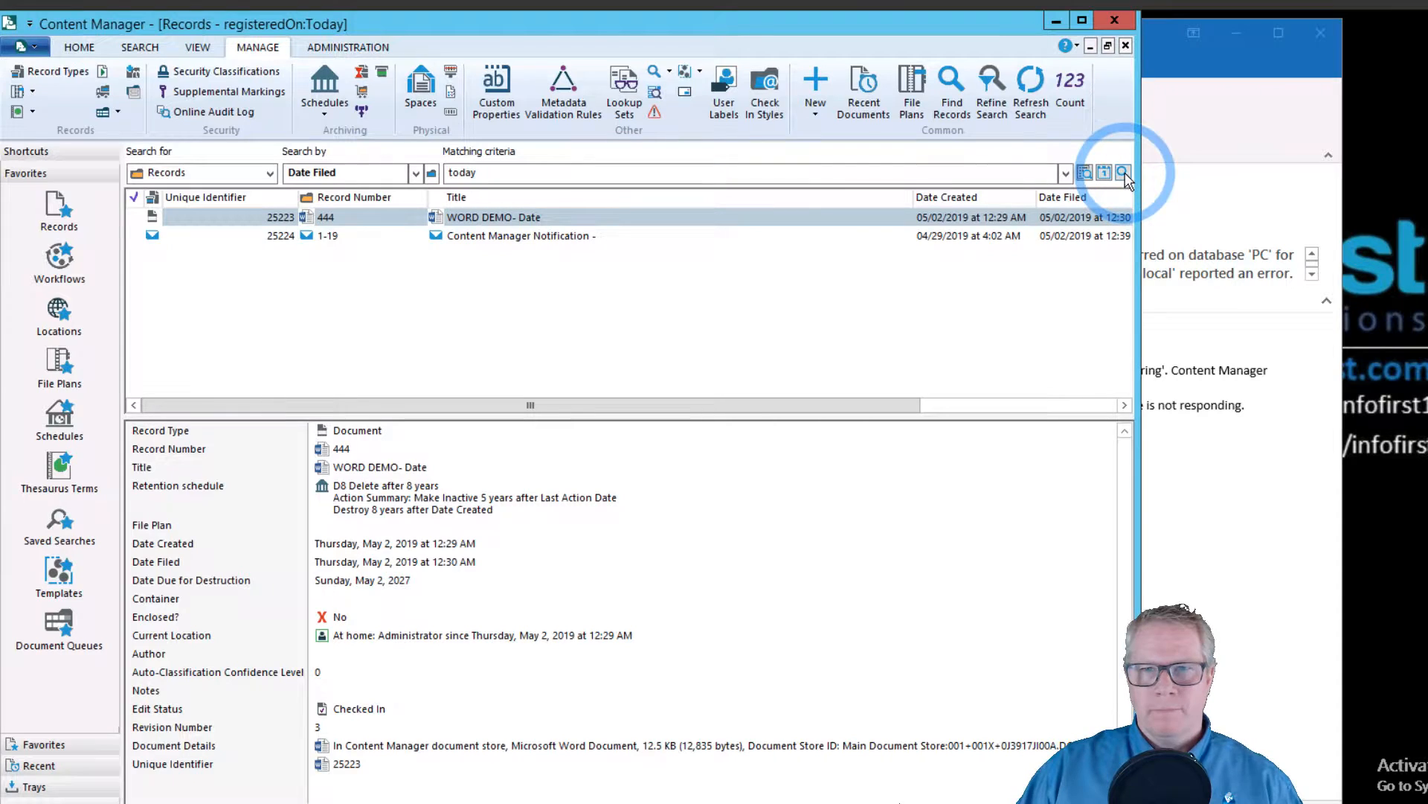
pyautogui.click(573, 361)
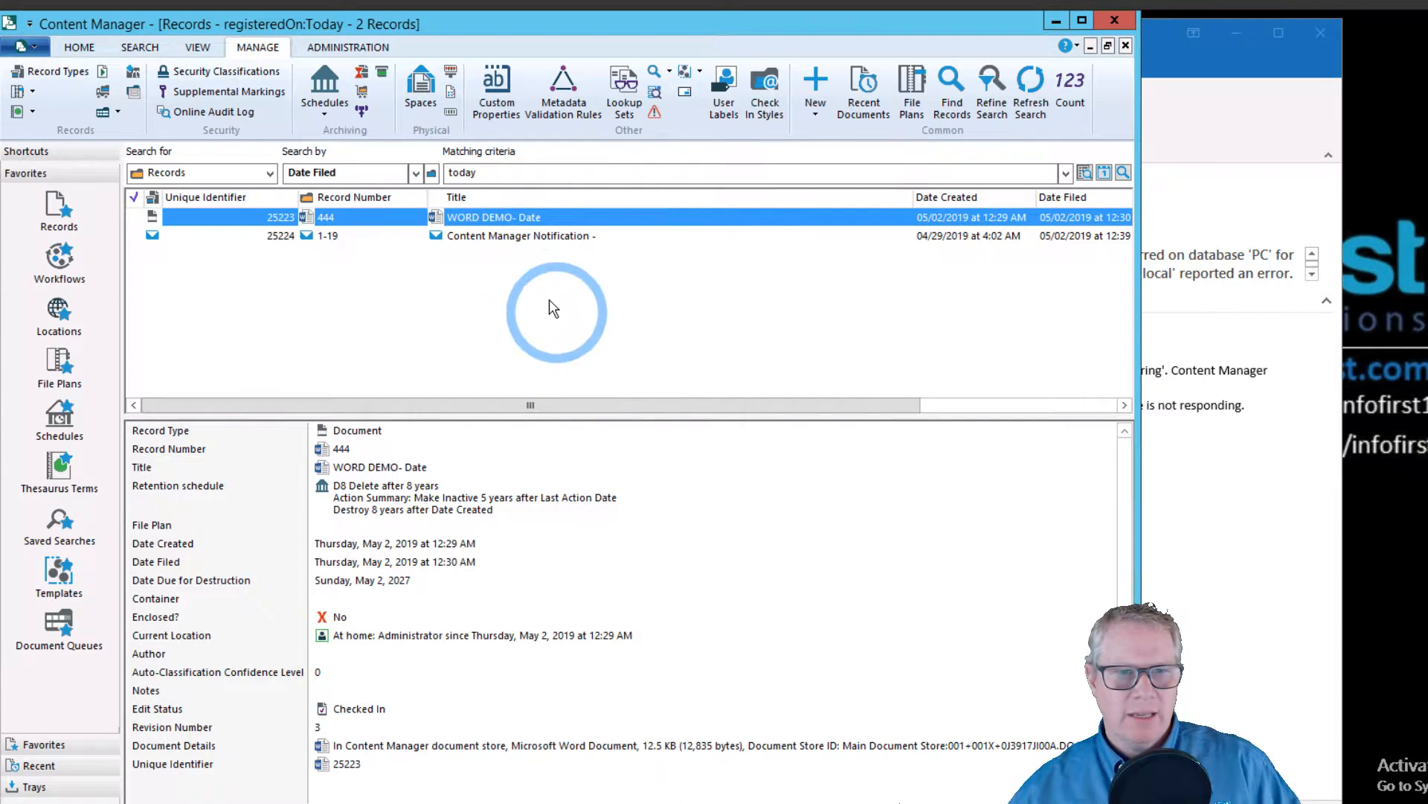
# - Compare the actions available for the Content Manager Notification email record with those for the WORD DEMO- Date record
pyautogui.click(495, 239)
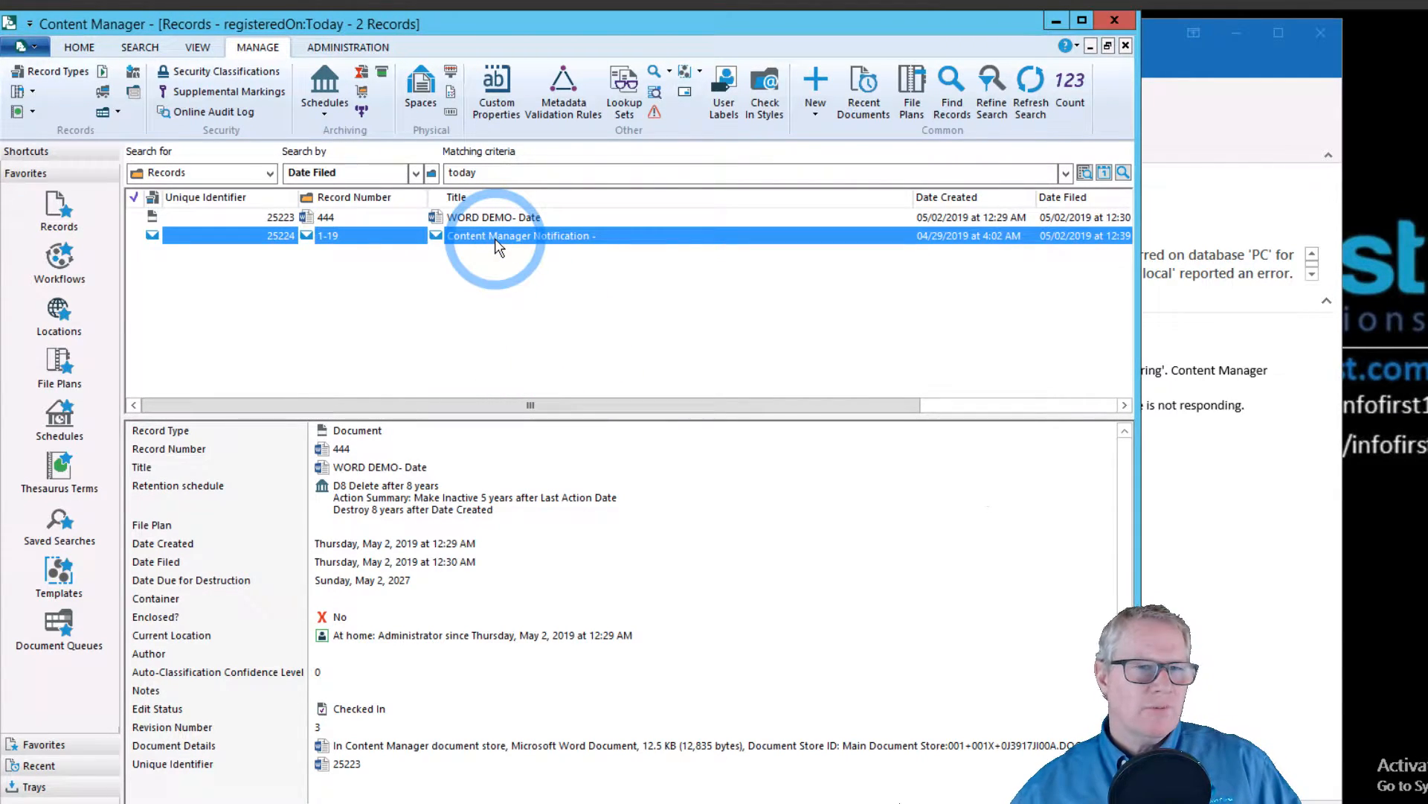
pyautogui.rightClick(495, 239)
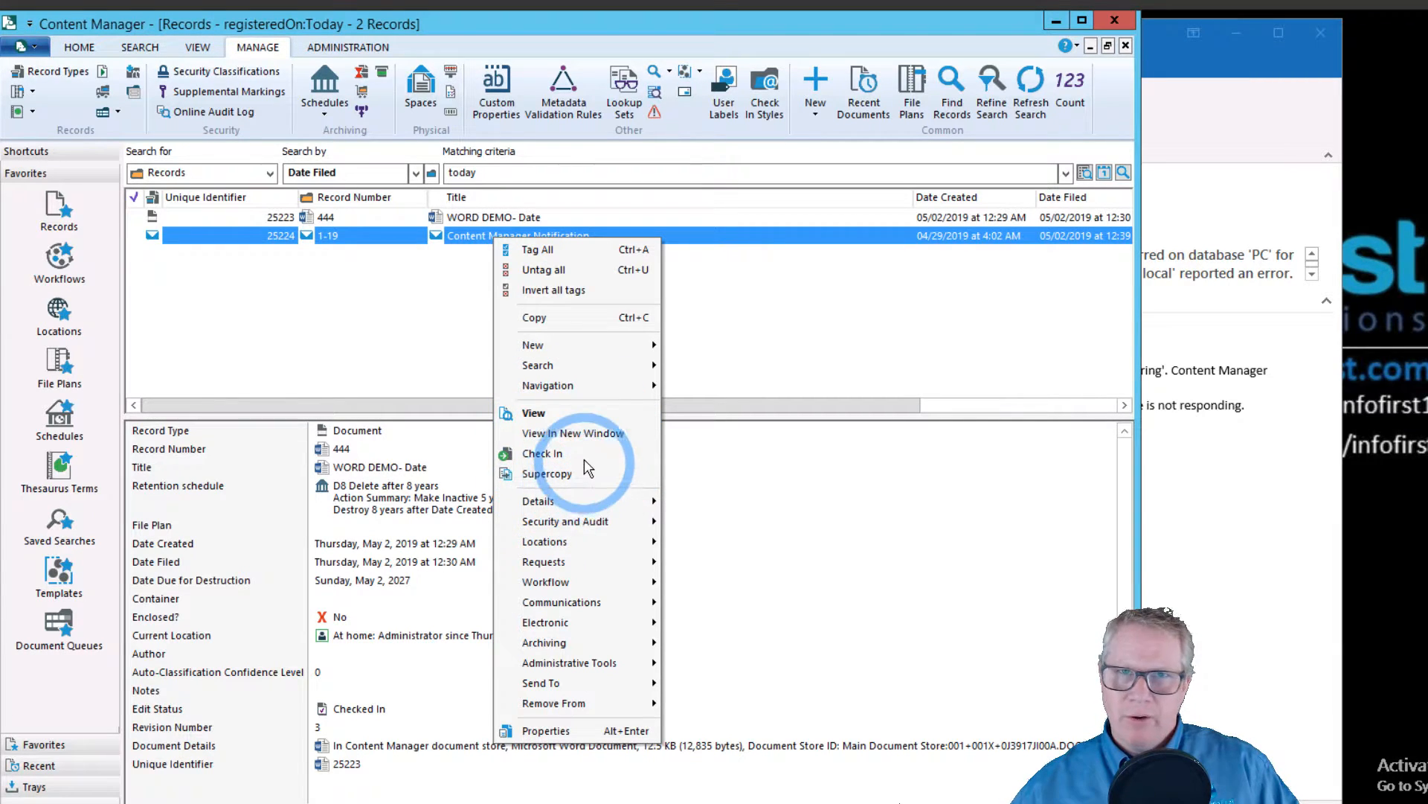
pyautogui.press('Escape')
pyautogui.rightClick(470, 216)
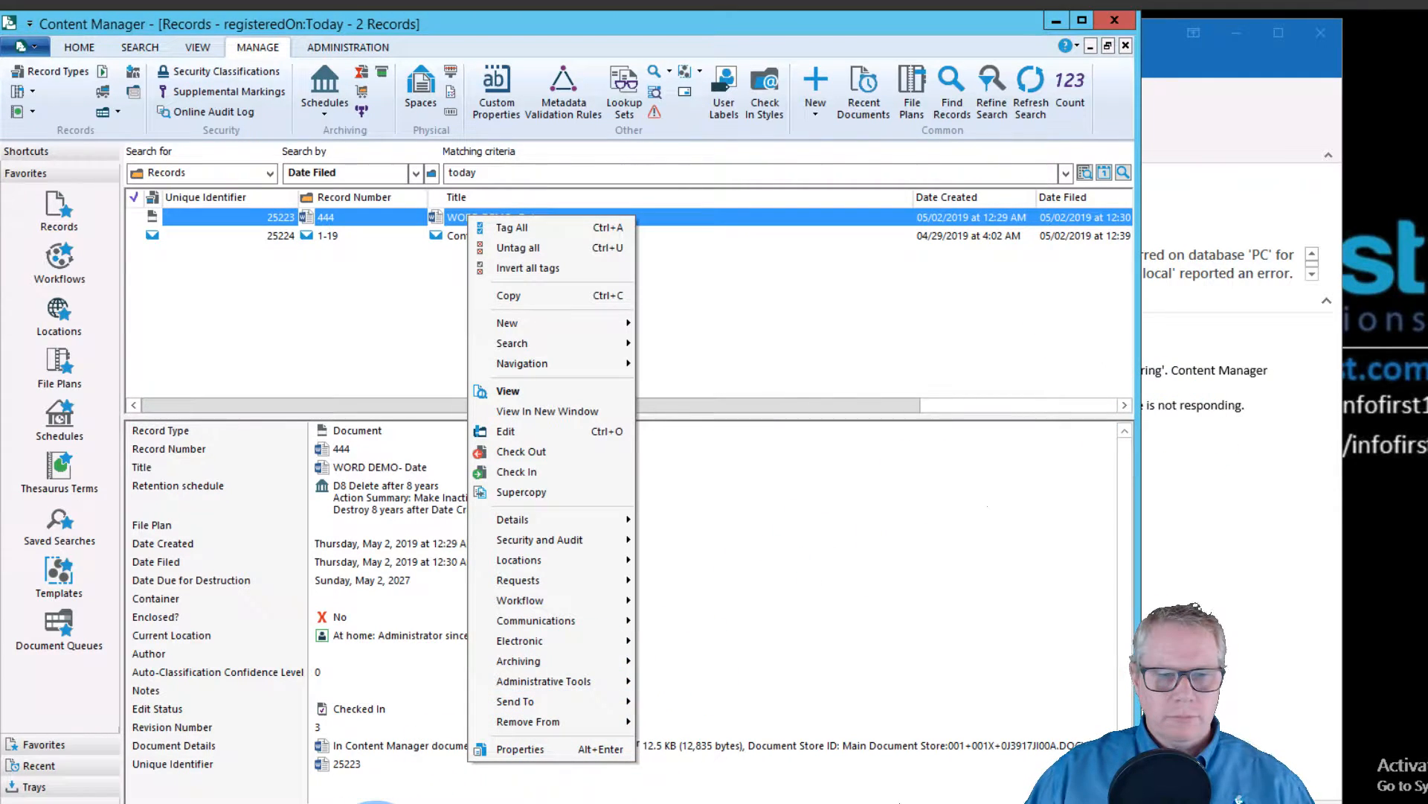
# - Switch to the web browser and bring up the Content Manager web client's home page
pyautogui.click(376, 803)
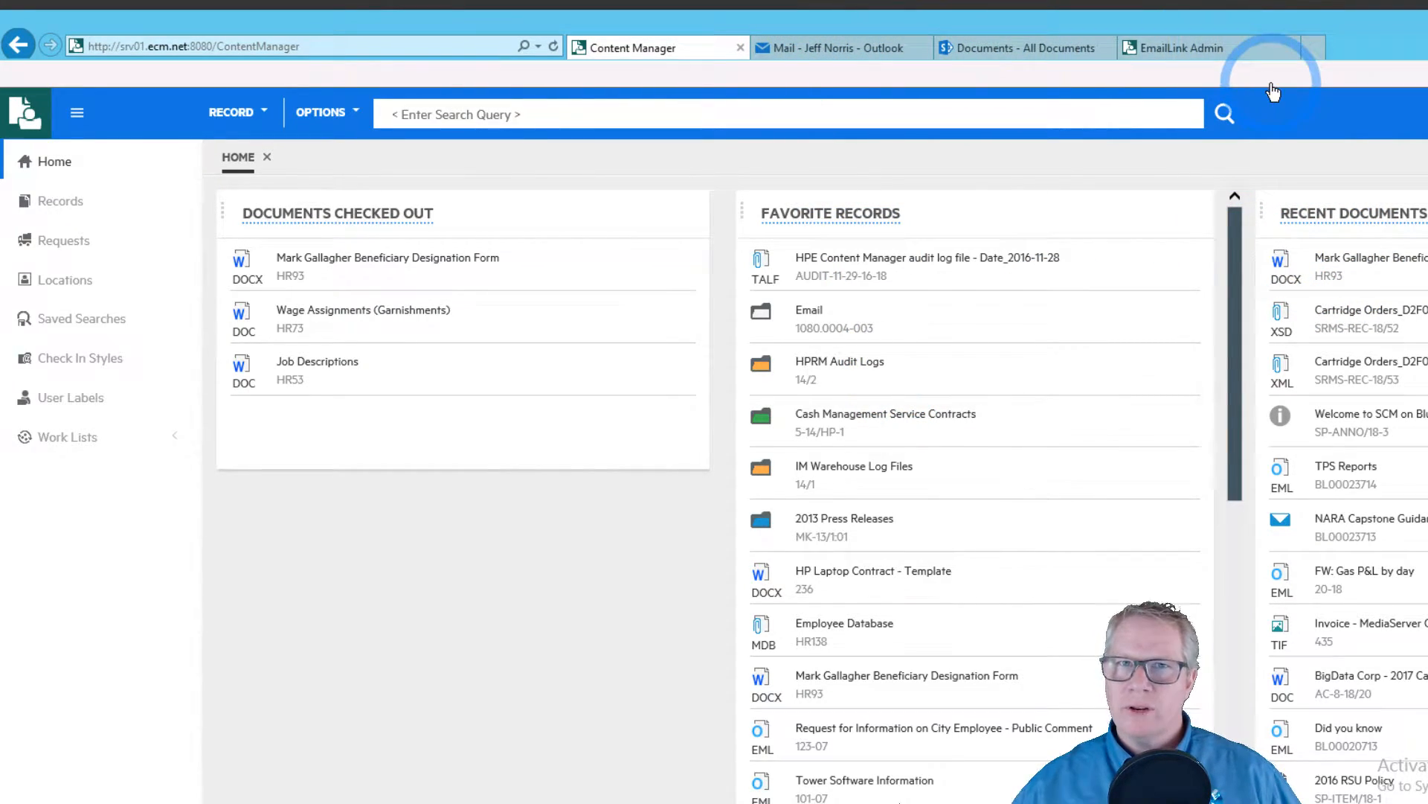
pyautogui.click(1102, 463)
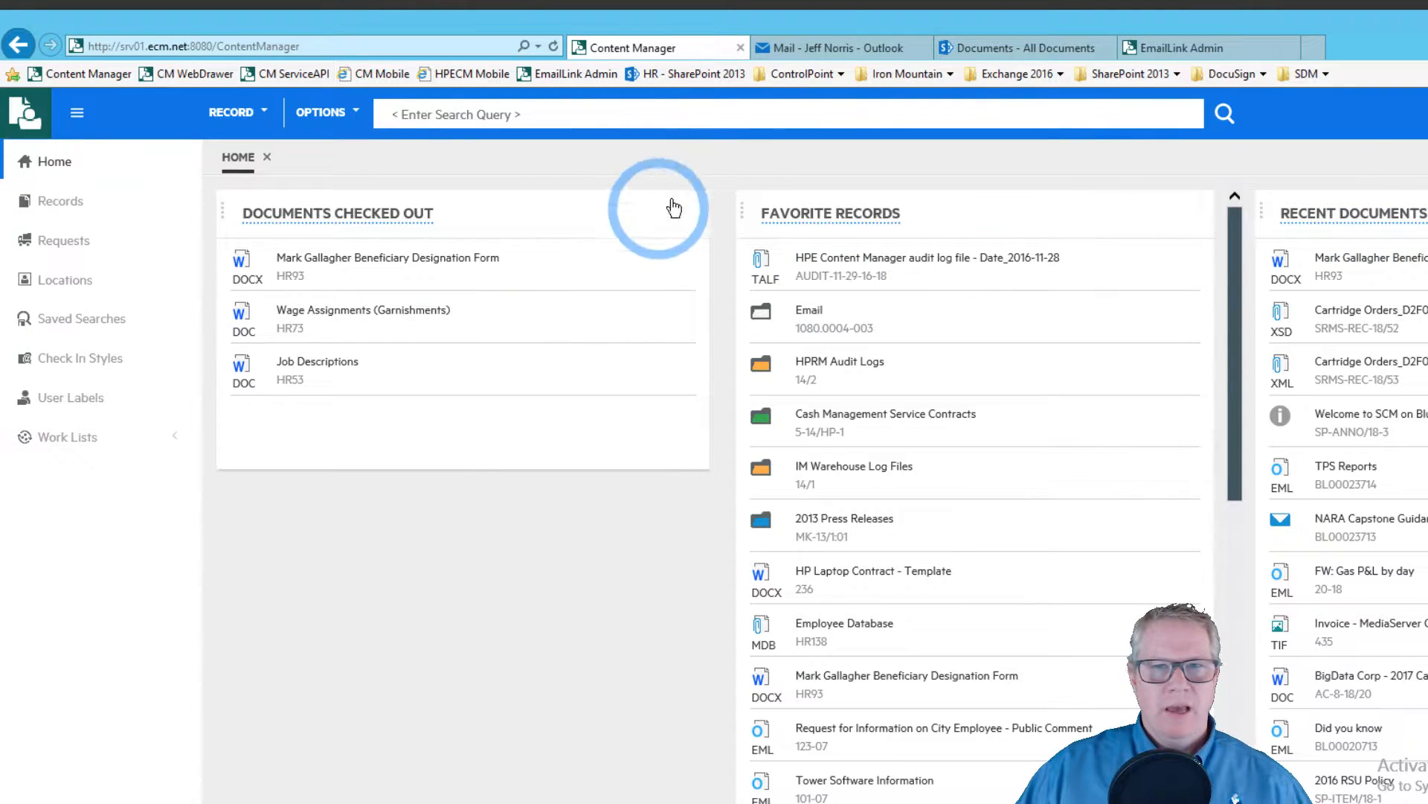
# - Switch to the HR SharePoint document library, mark the Employee Assistance Program document as Finalized and save its properties
pyautogui.click(993, 46)
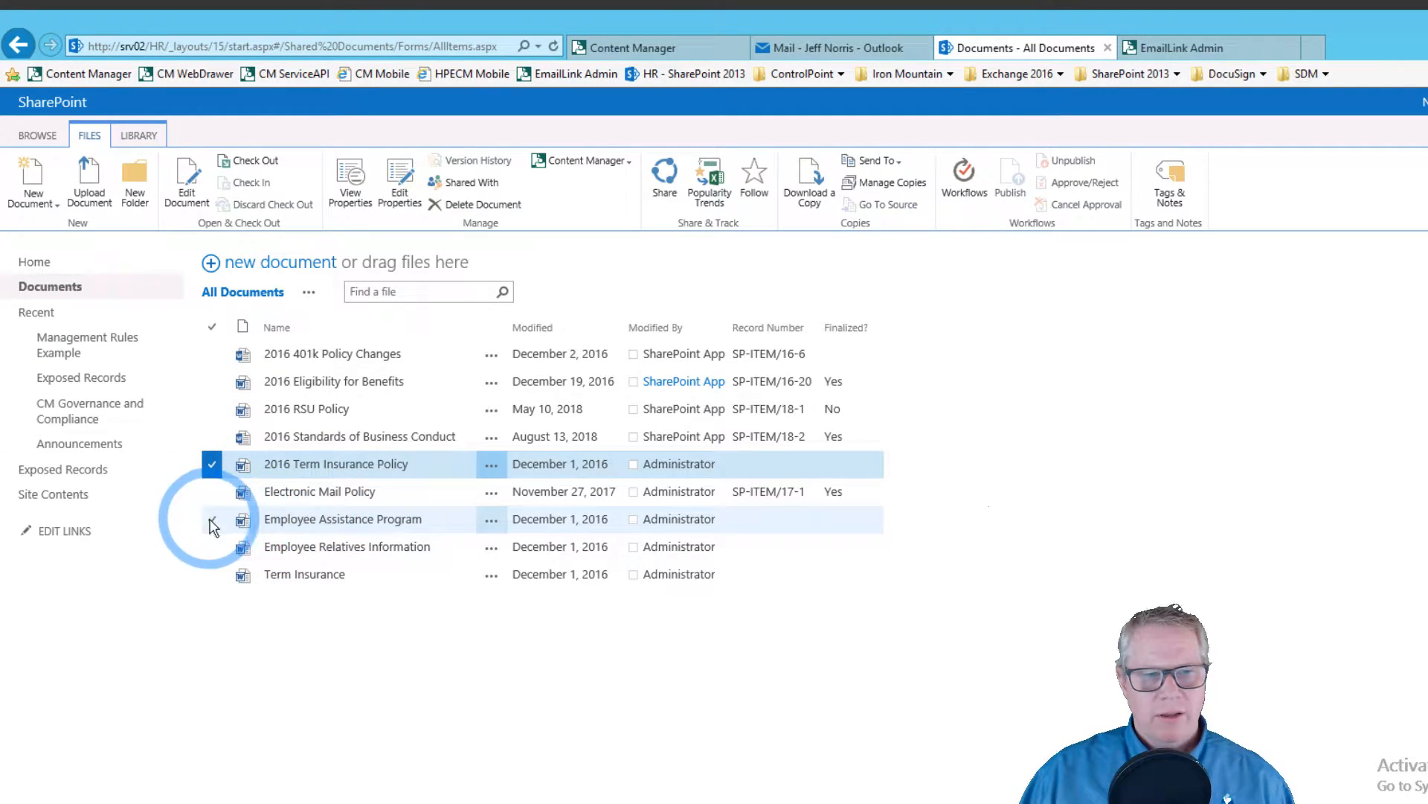
pyautogui.click(214, 467)
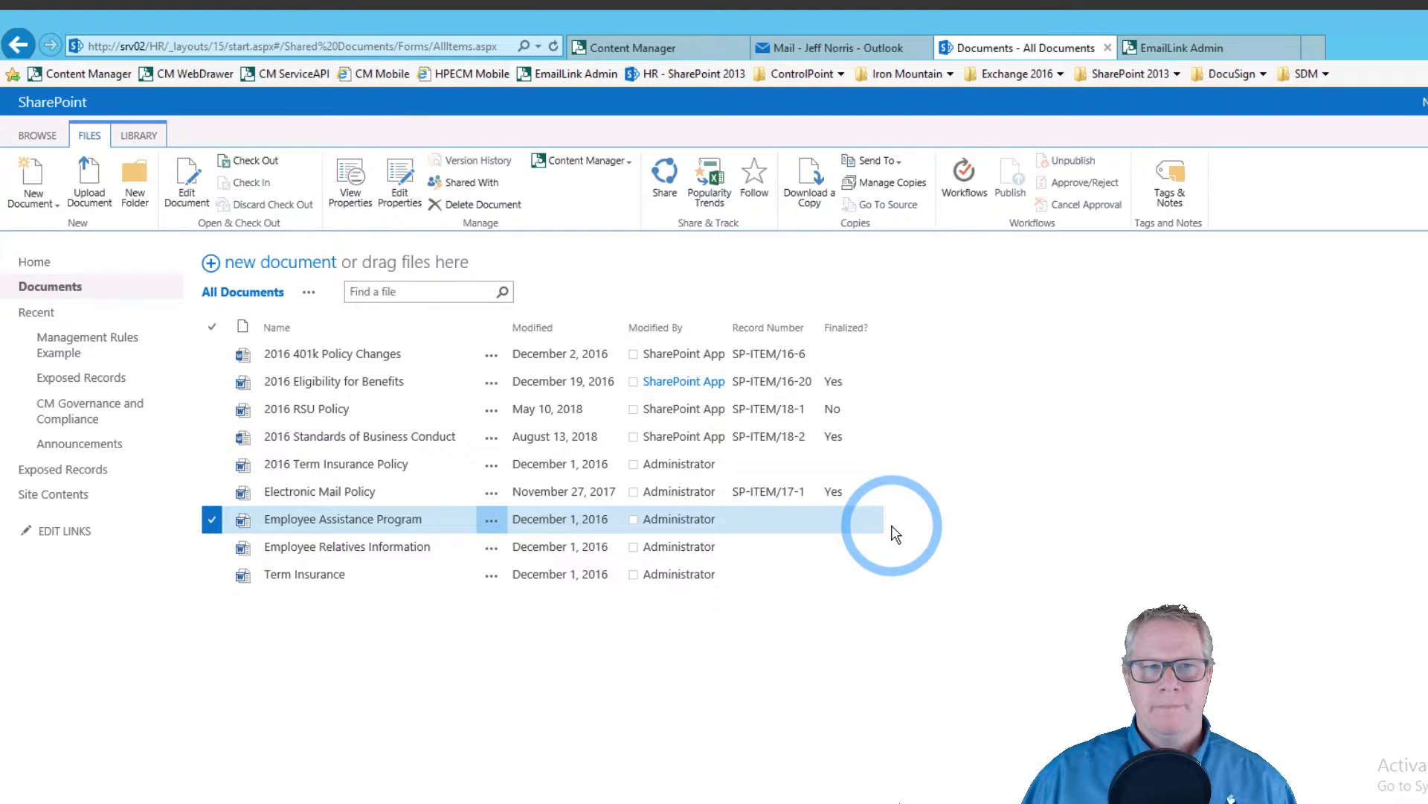
pyautogui.press('F5')
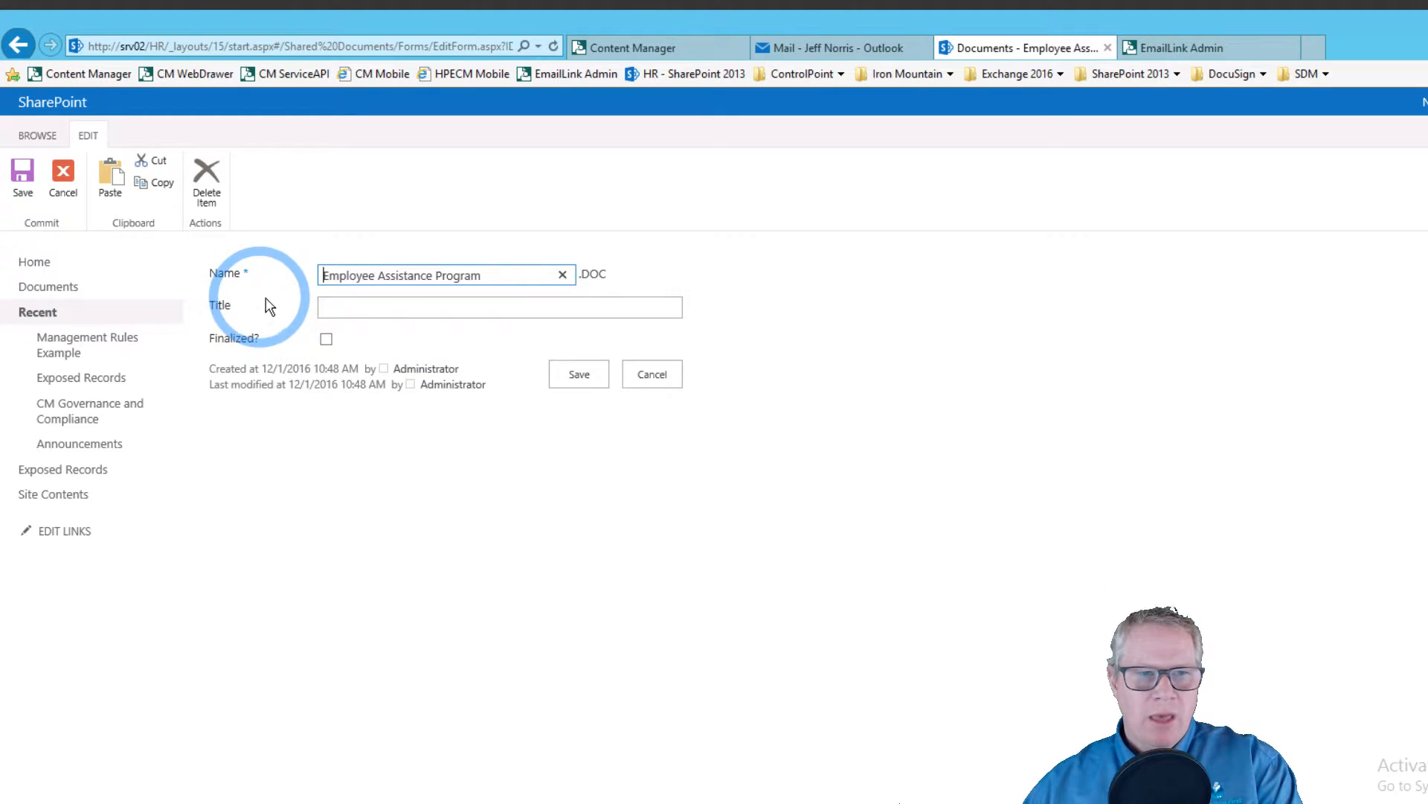
pyautogui.click(326, 339)
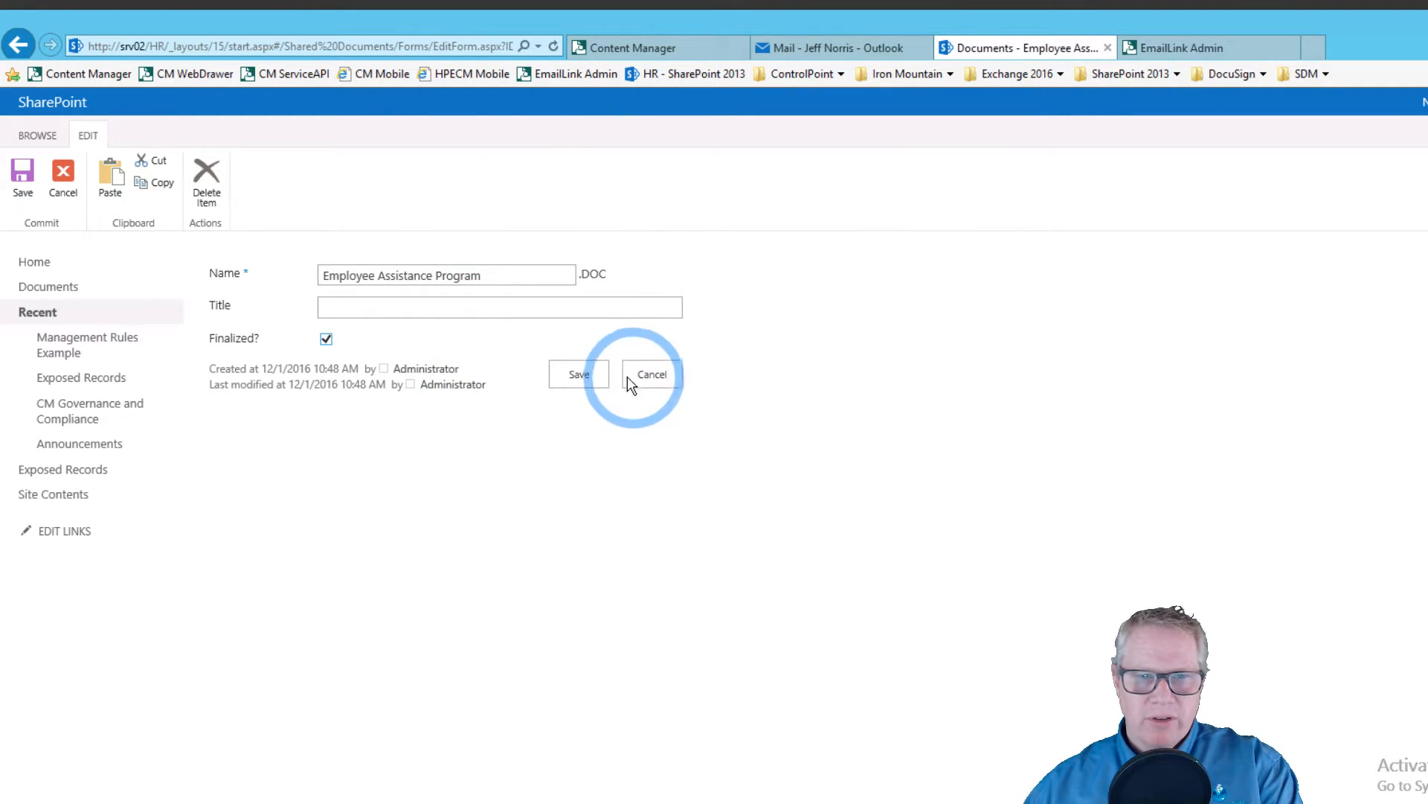
pyautogui.click(587, 373)
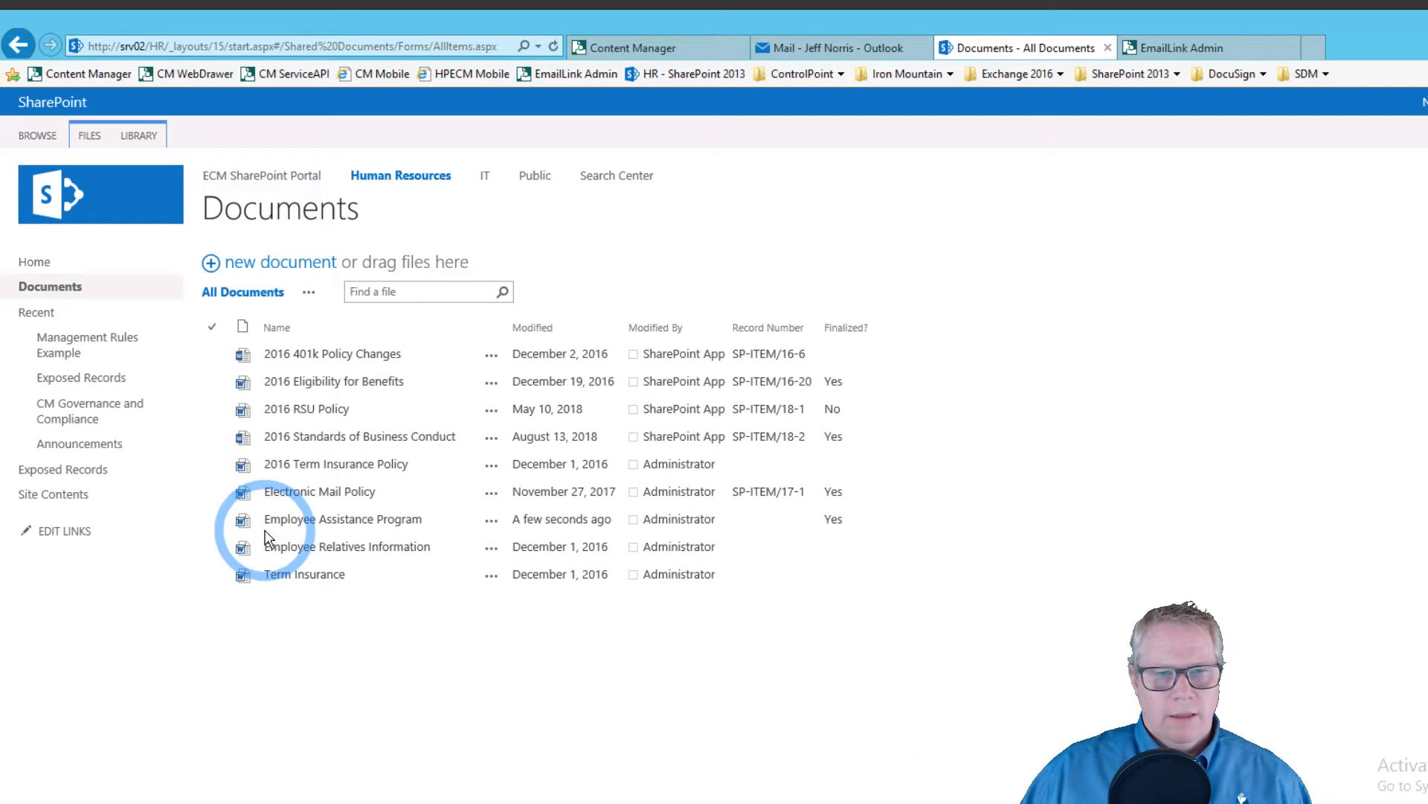
# - Check the Employee Assistance Program row for a record number and reload the document library
pyautogui.click(298, 527)
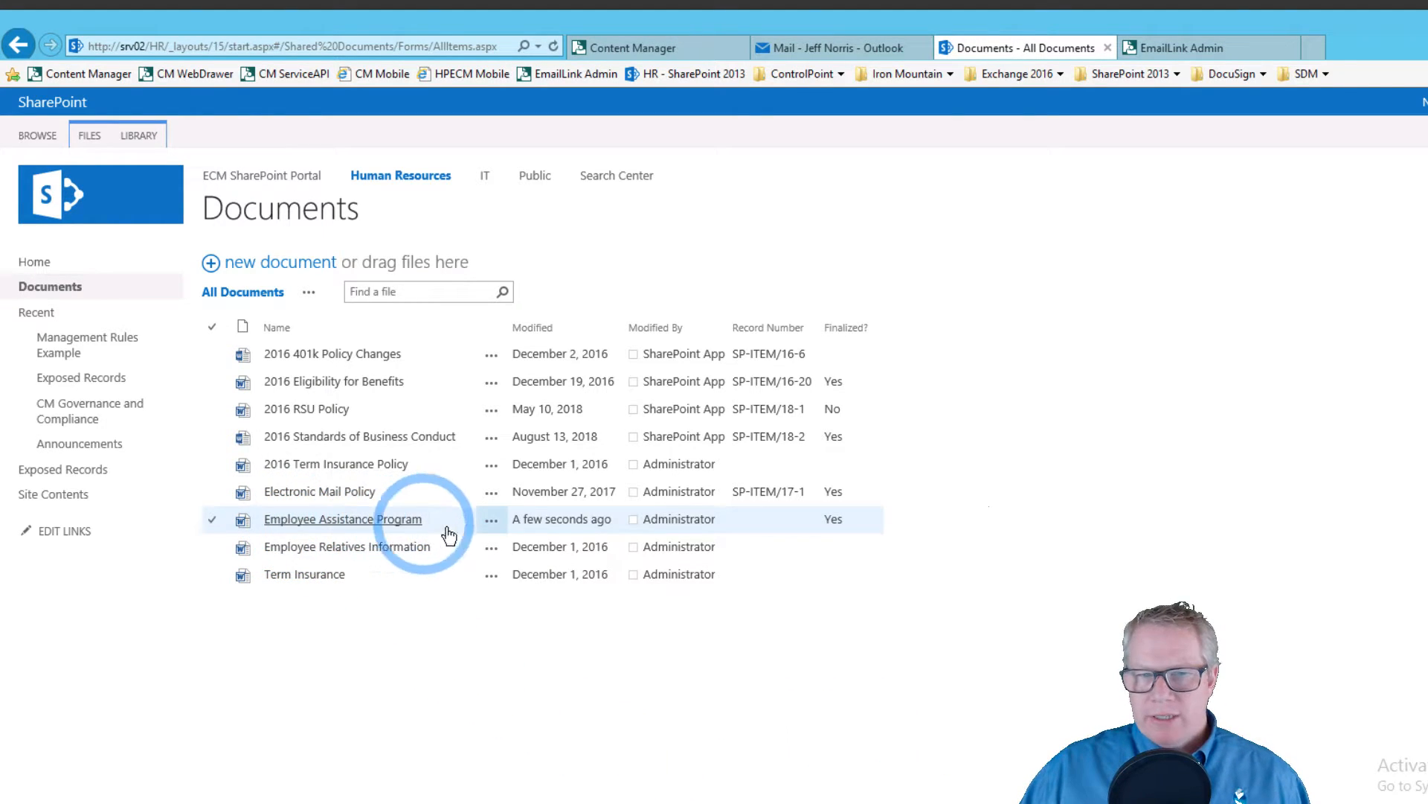
pyautogui.click(665, 546)
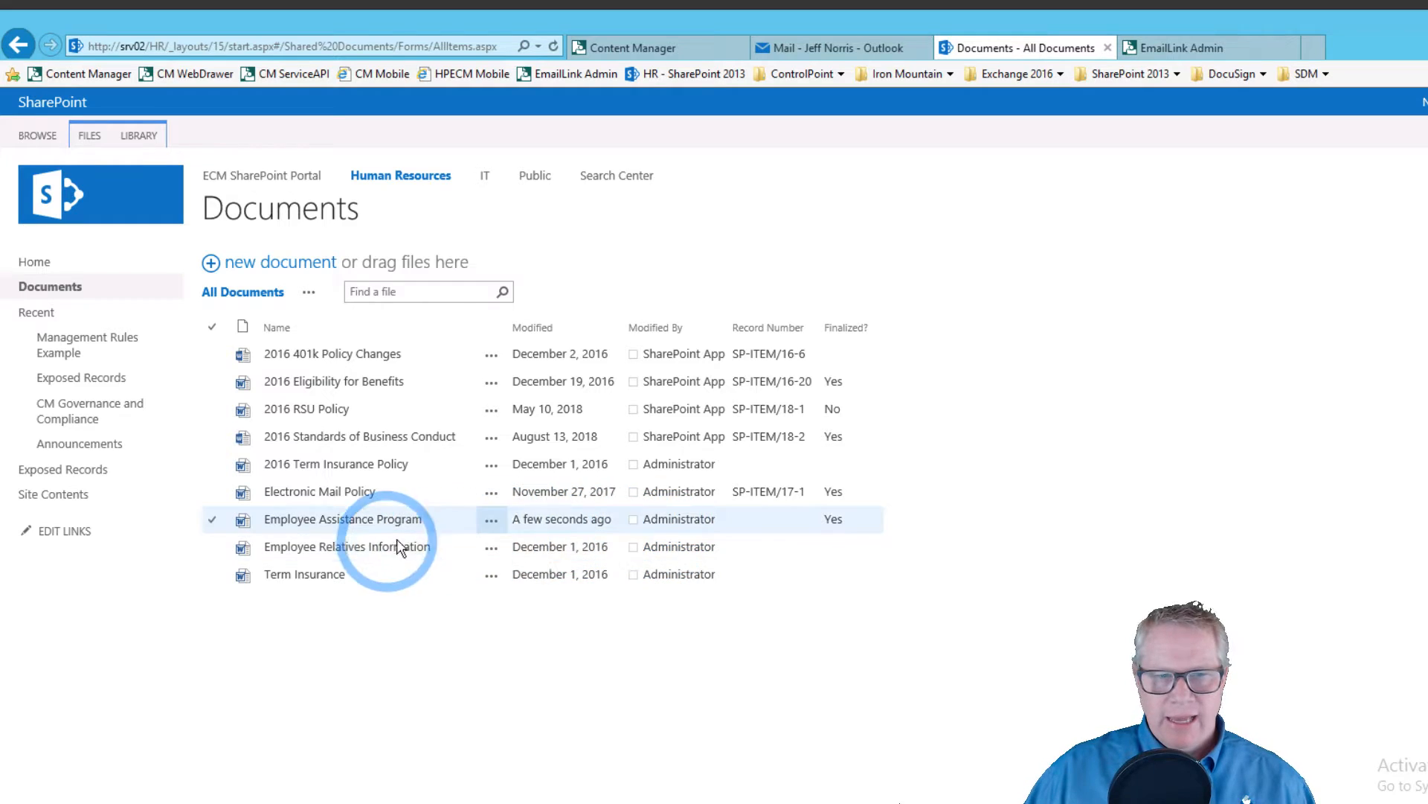
pyautogui.click(840, 523)
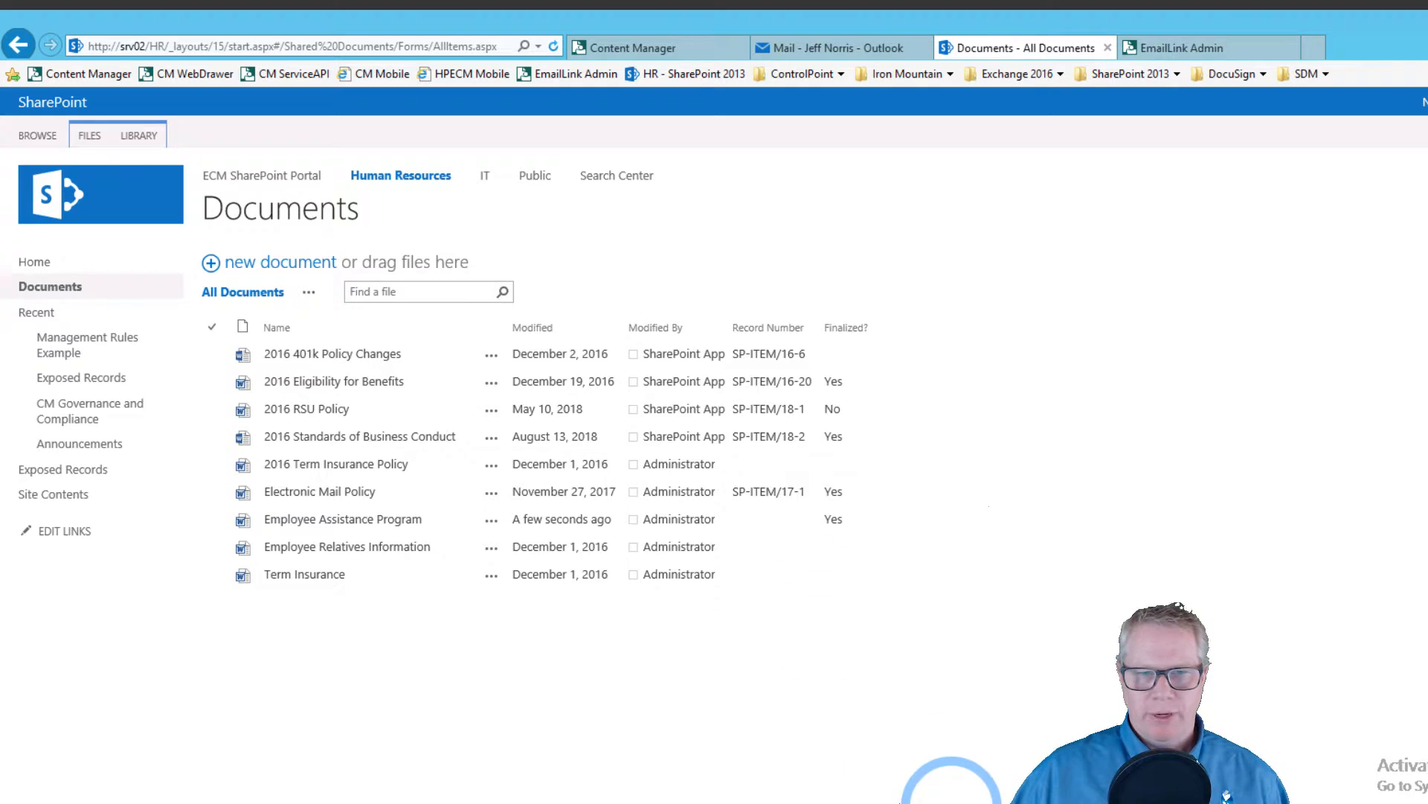
pyautogui.press('F5')
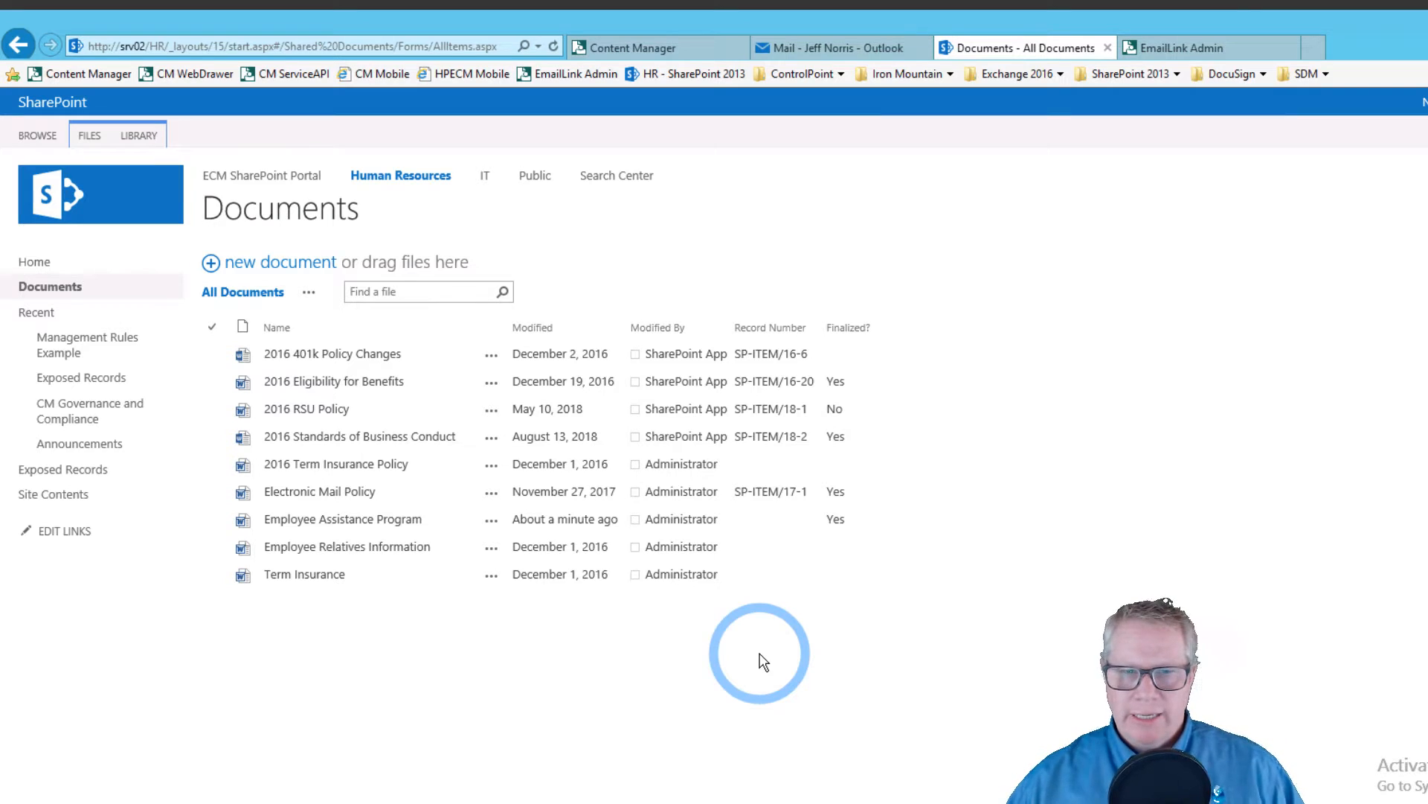
# - Switch to the Outlook web inbox to view the "journal" email, and bring up the mail log entries in EmailLink Admin
pyautogui.click(823, 49)
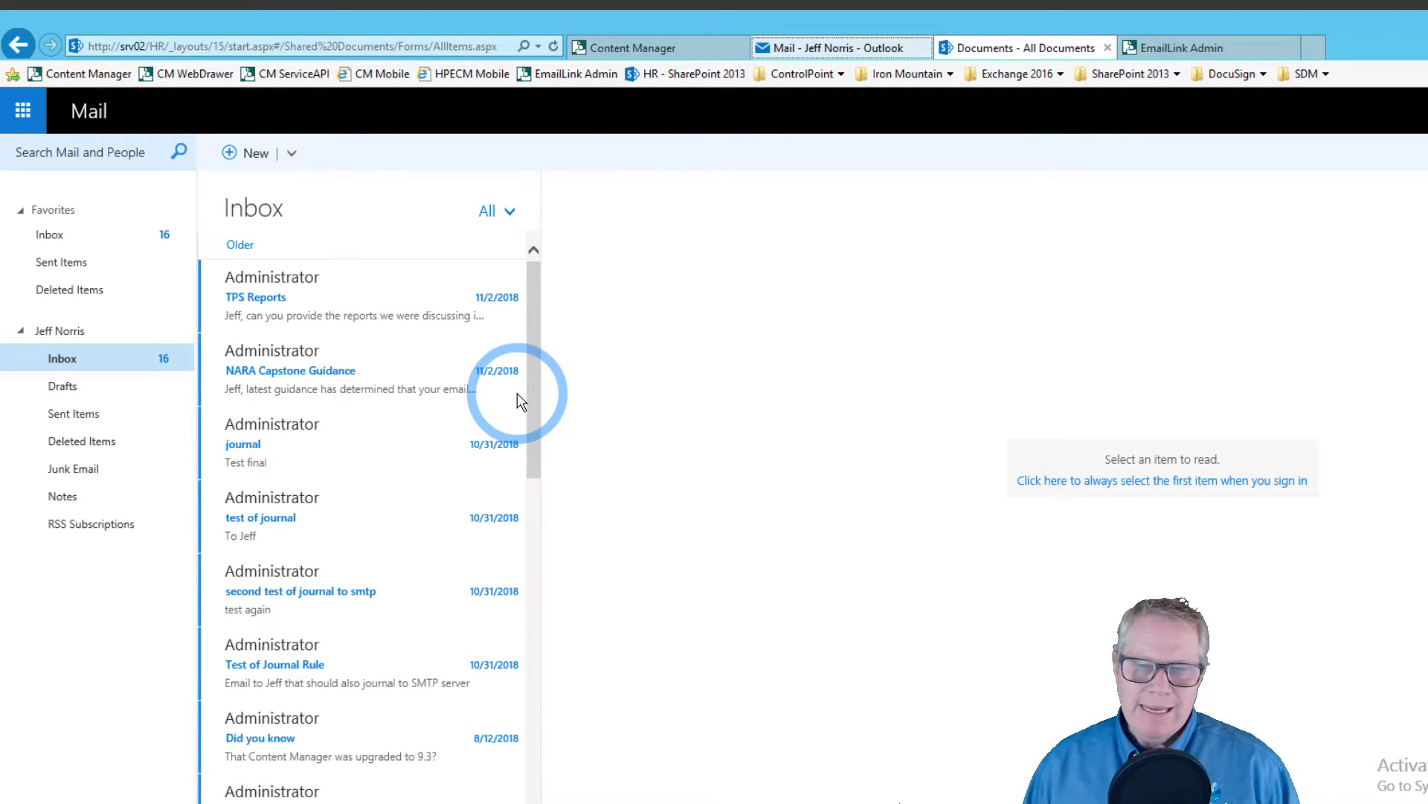
pyautogui.moveTo(517, 394)
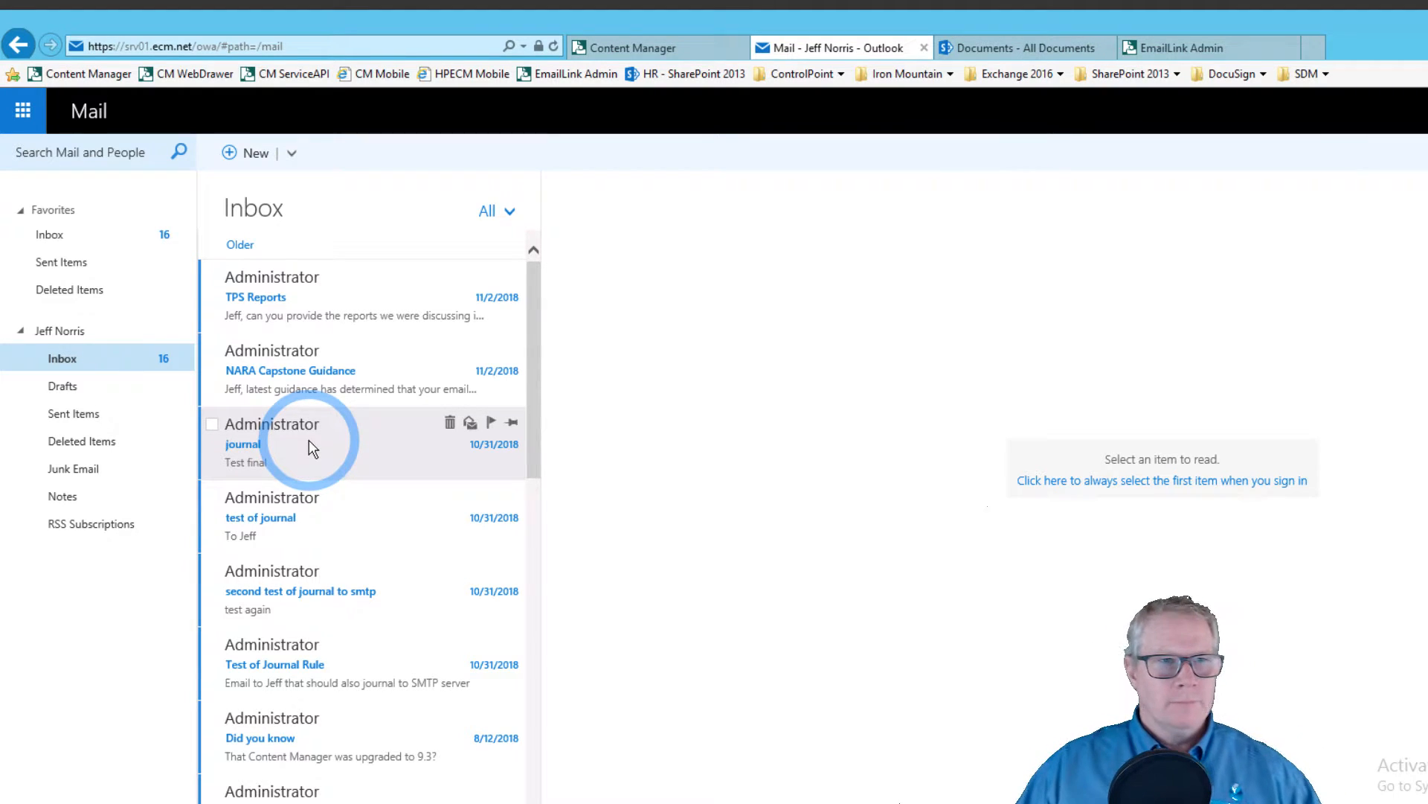
pyautogui.click(374, 455)
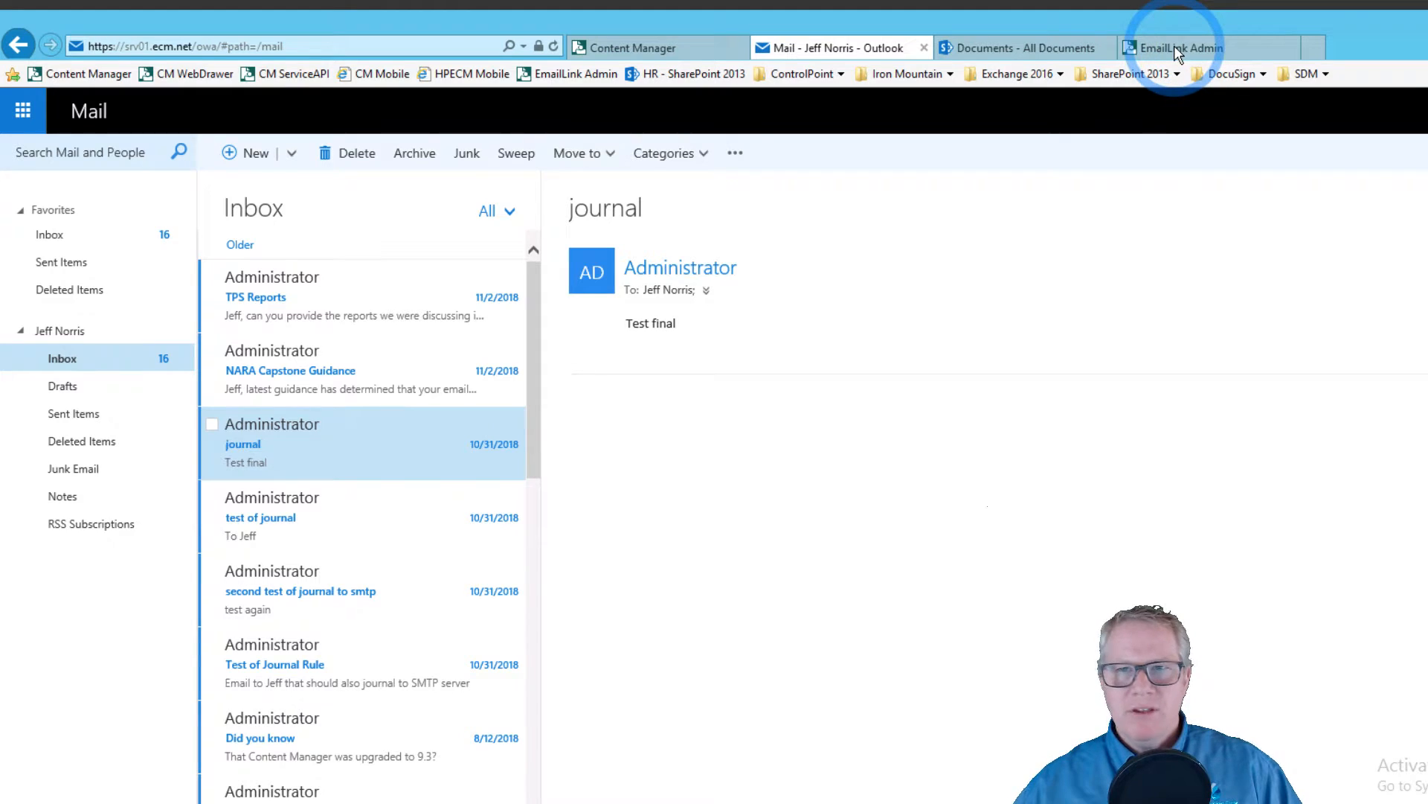
pyautogui.click(1284, 442)
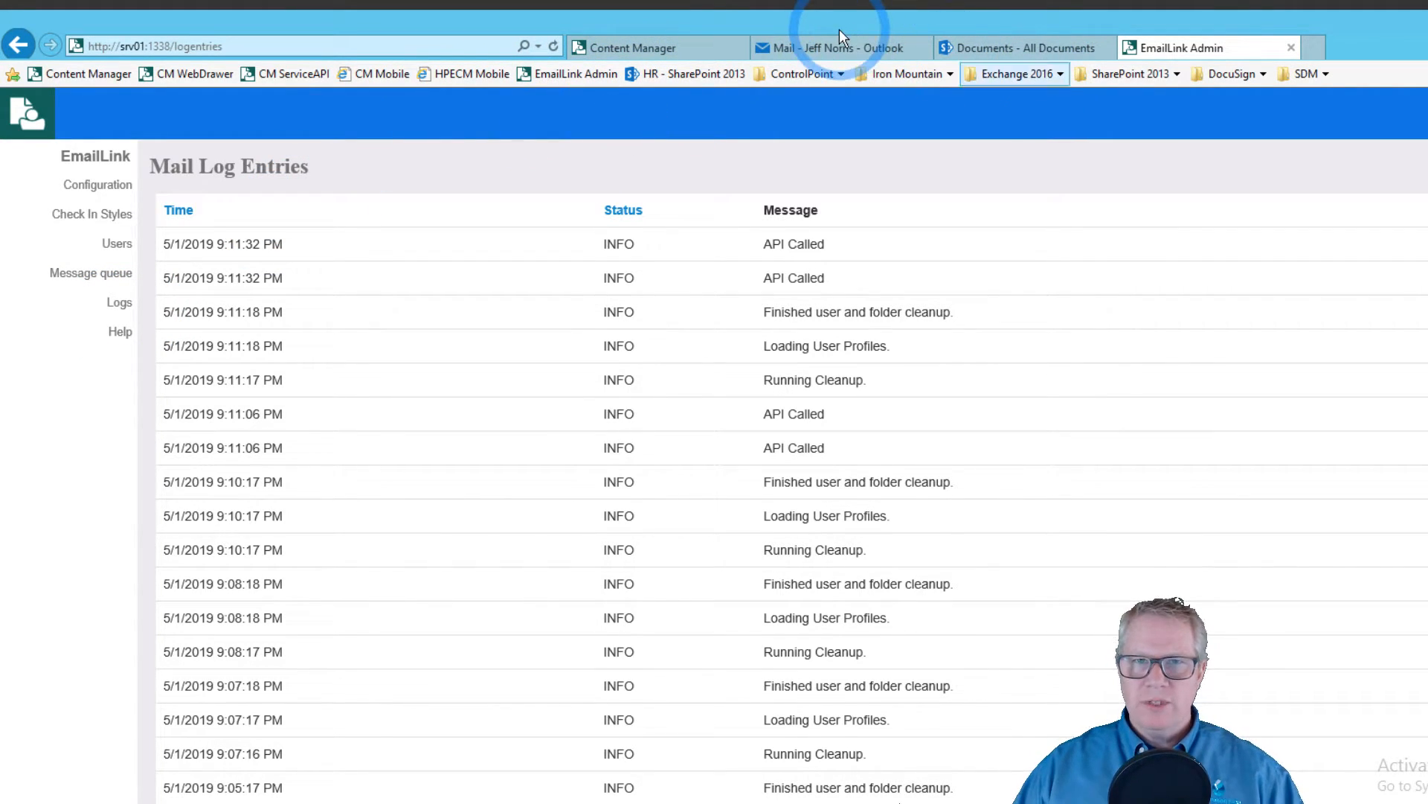
# - Return to the Content Manager web client and start a new check in style named "Web Demo"
pyautogui.click(663, 52)
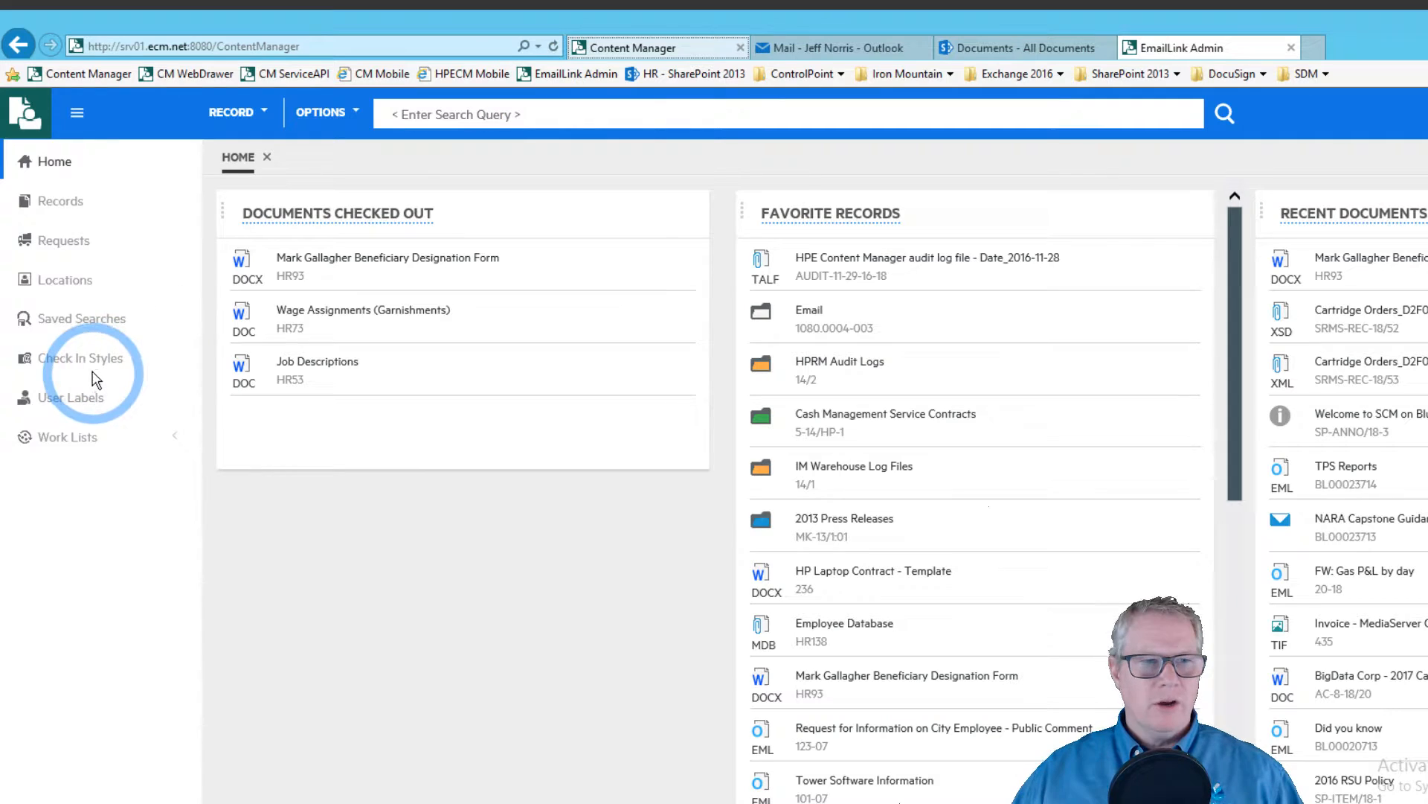
pyautogui.click(86, 362)
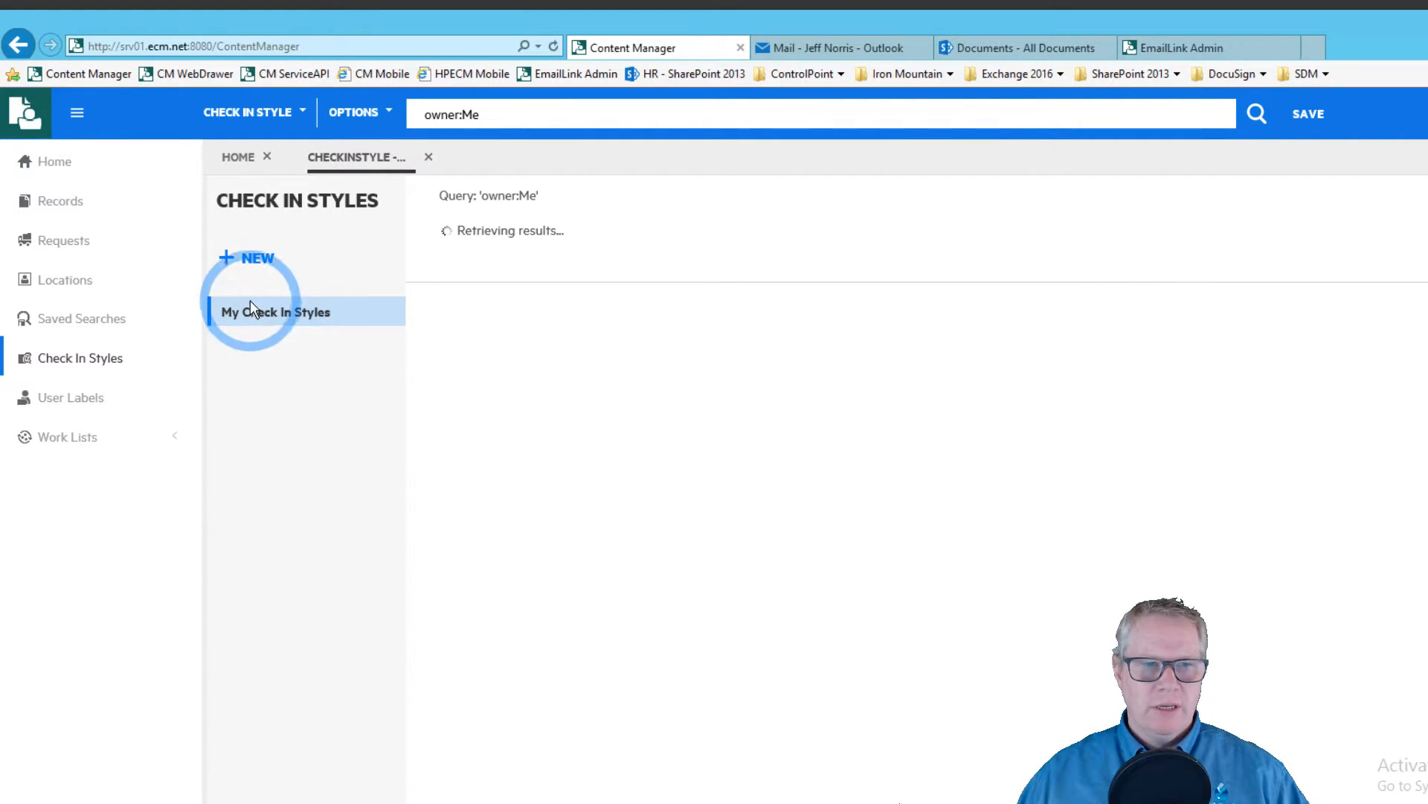
pyautogui.click(245, 259)
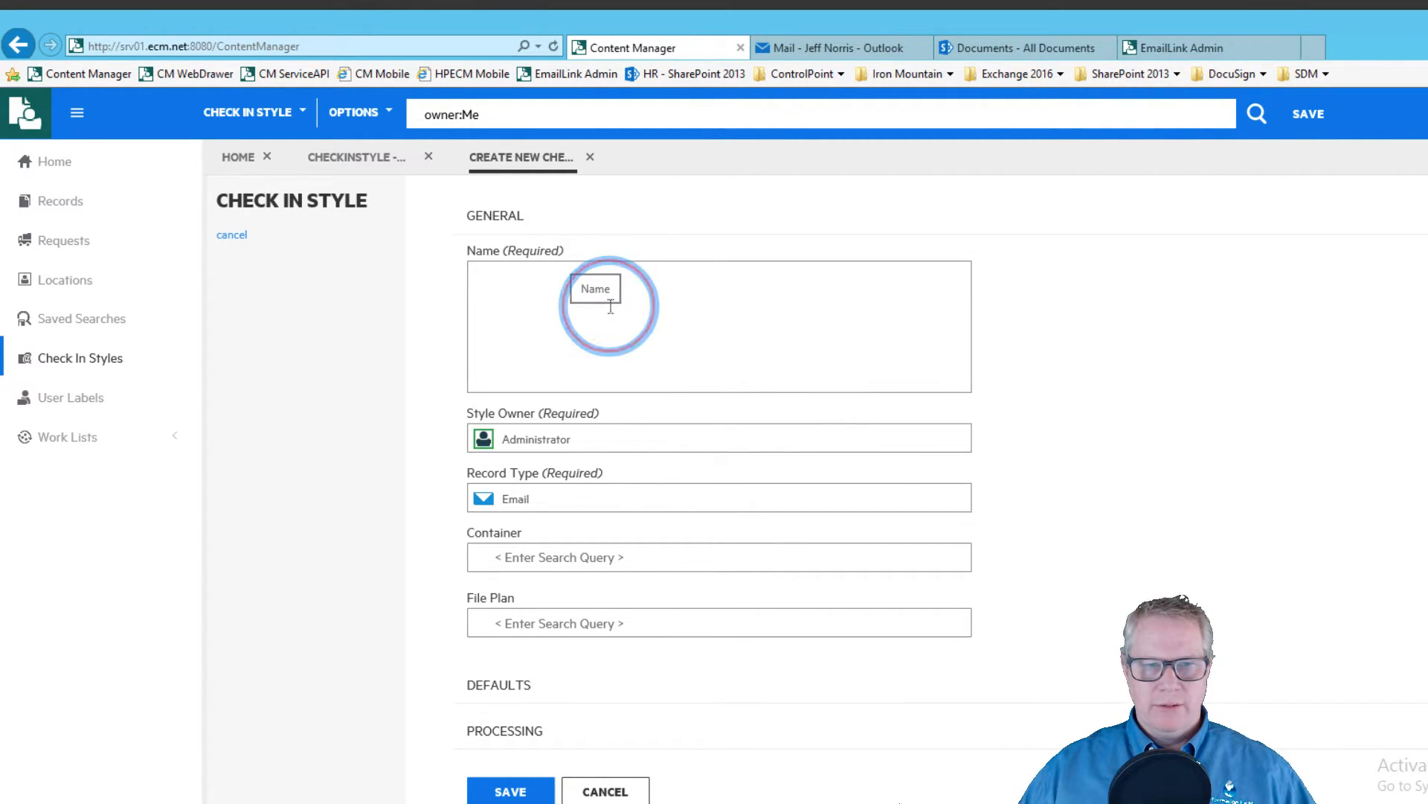
pyautogui.click(639, 302)
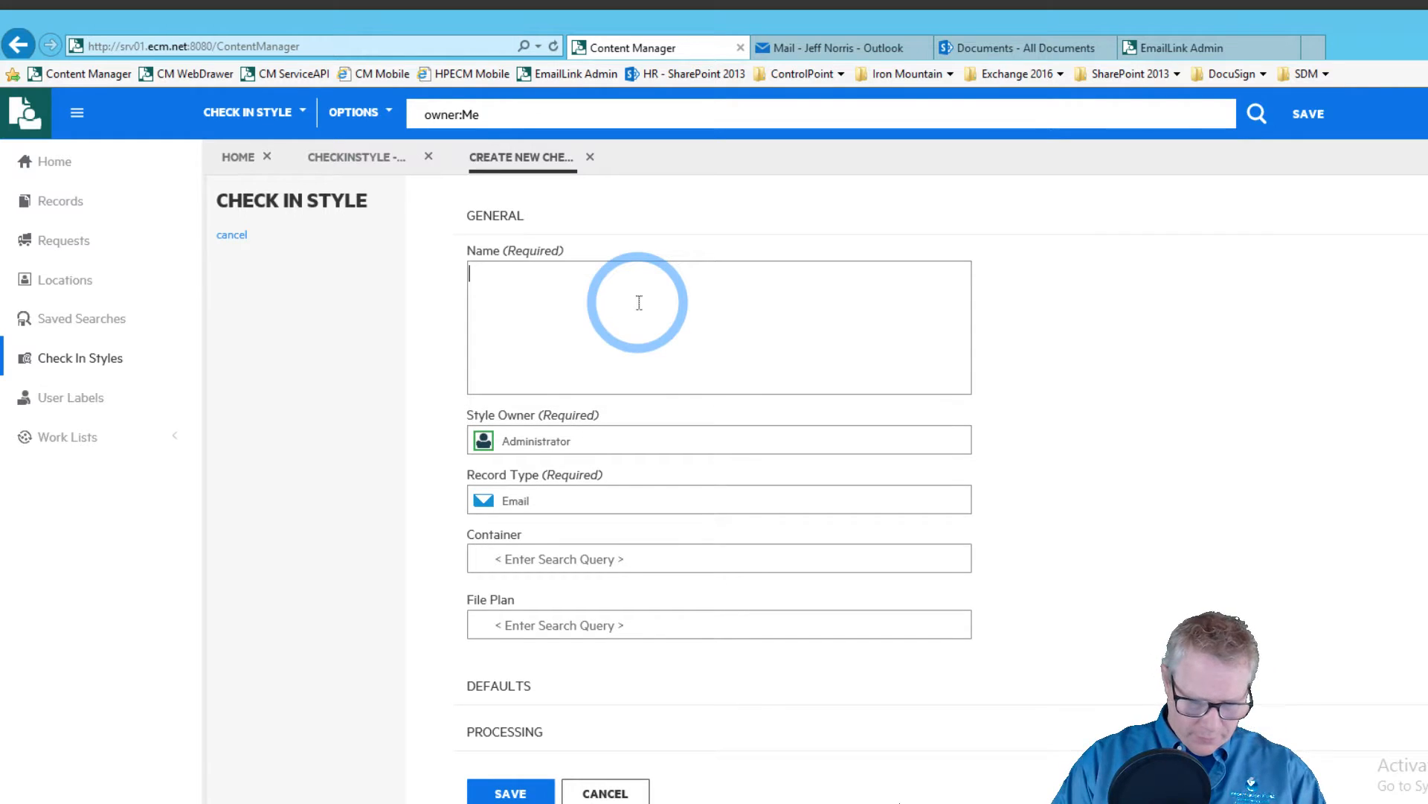
pyautogui.write('Web ')
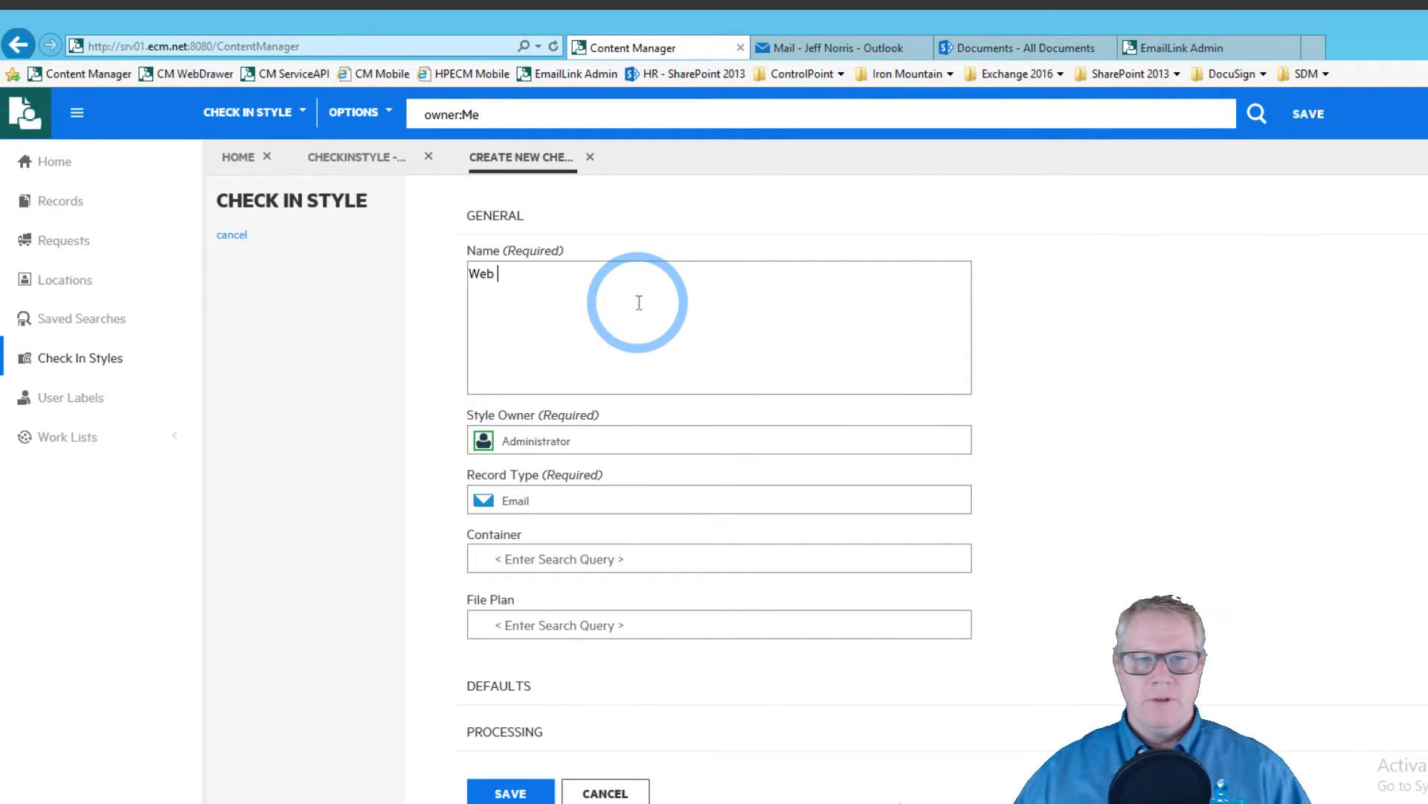
pyautogui.write('Demo')
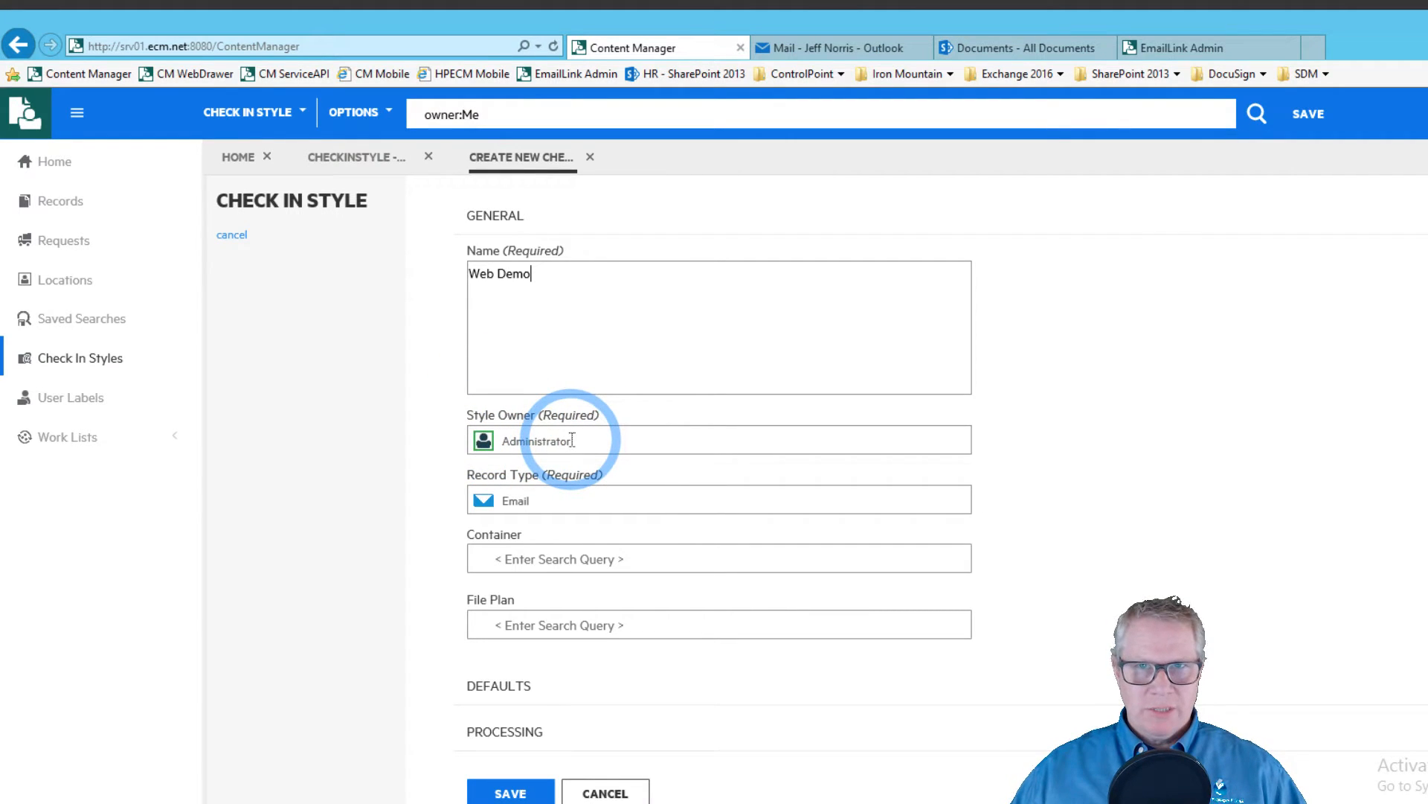
# - Replace Administrator as the style owner with the mailbox user, found by searching for the surname
pyautogui.click(476, 439)
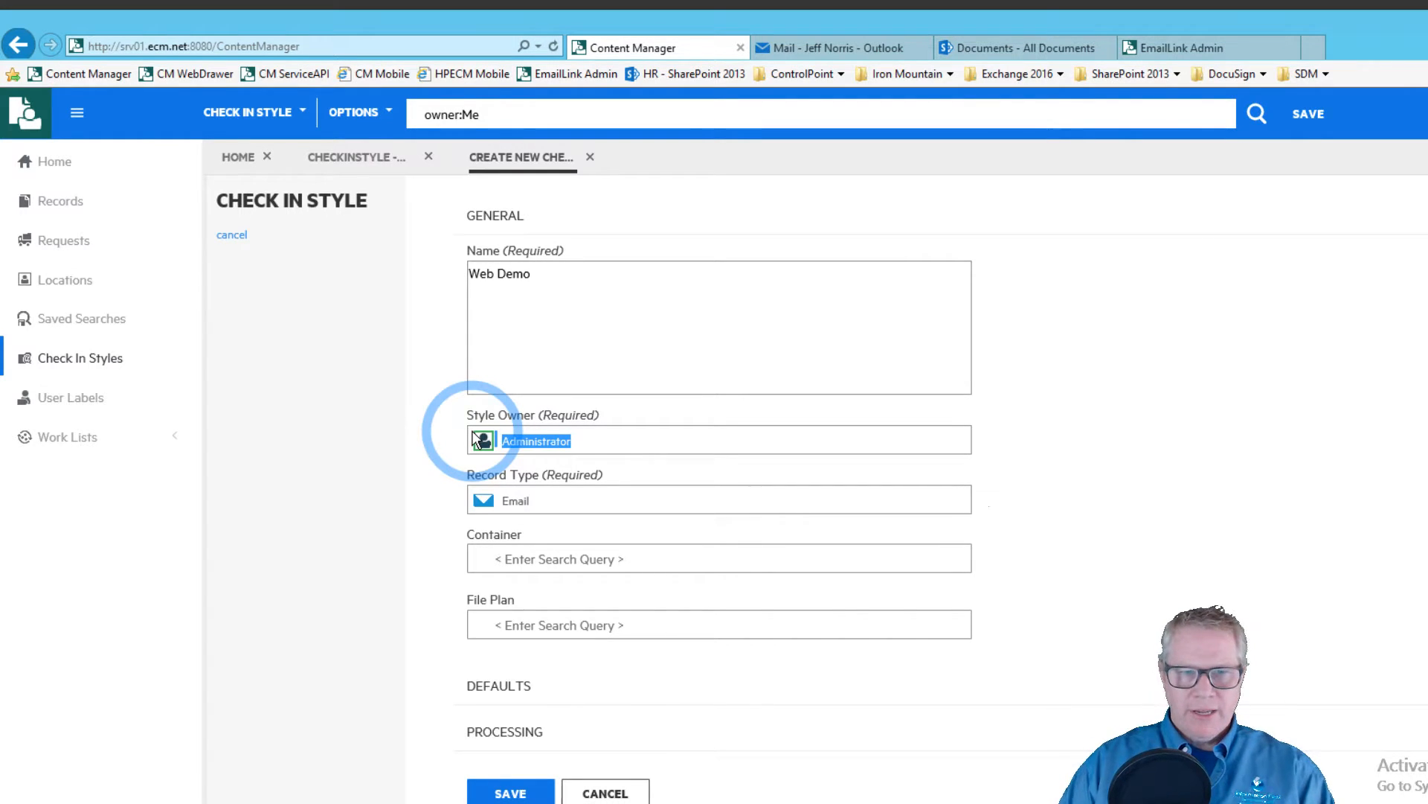
pyautogui.click(541, 442)
pyautogui.doubleClick(543, 440)
pyautogui.write('norris')
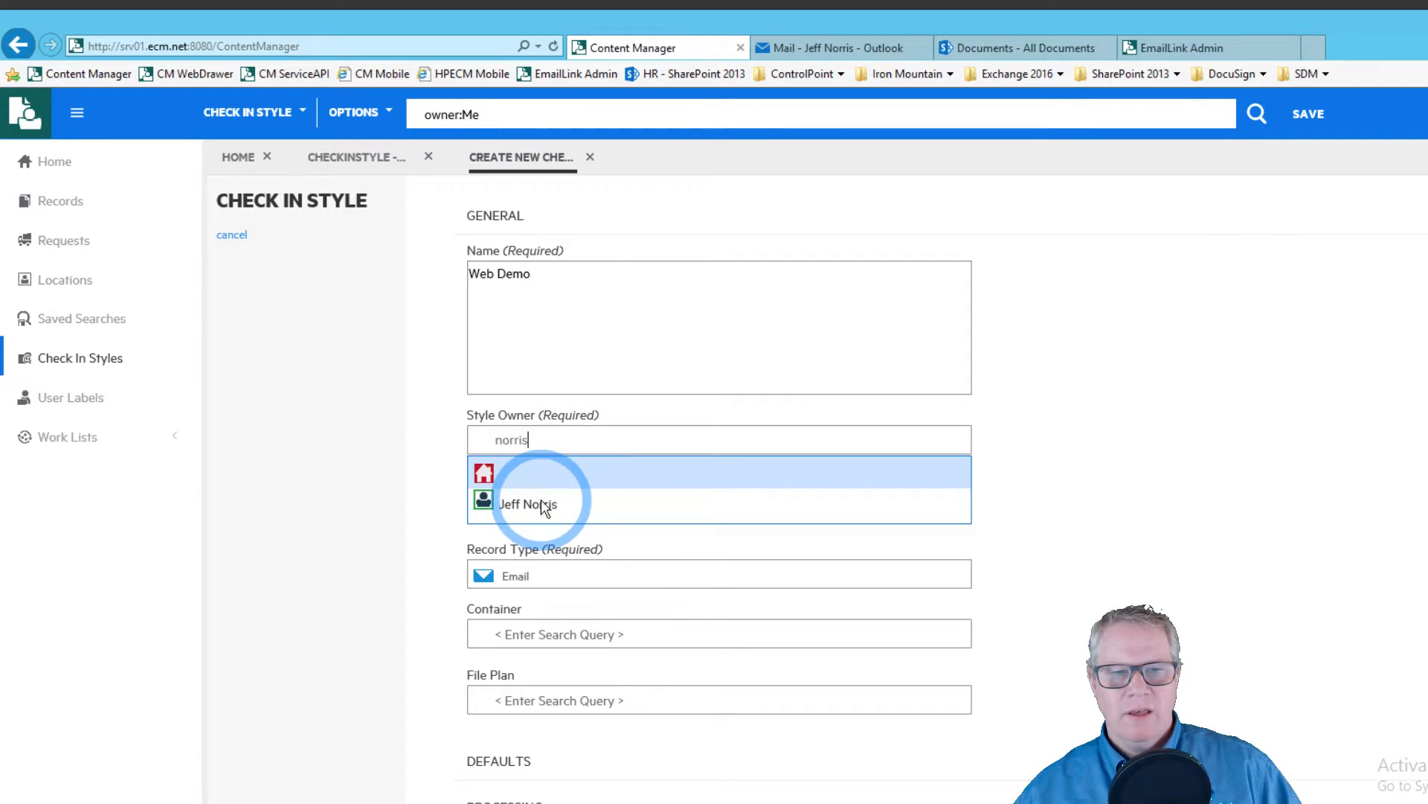
pyautogui.click(547, 509)
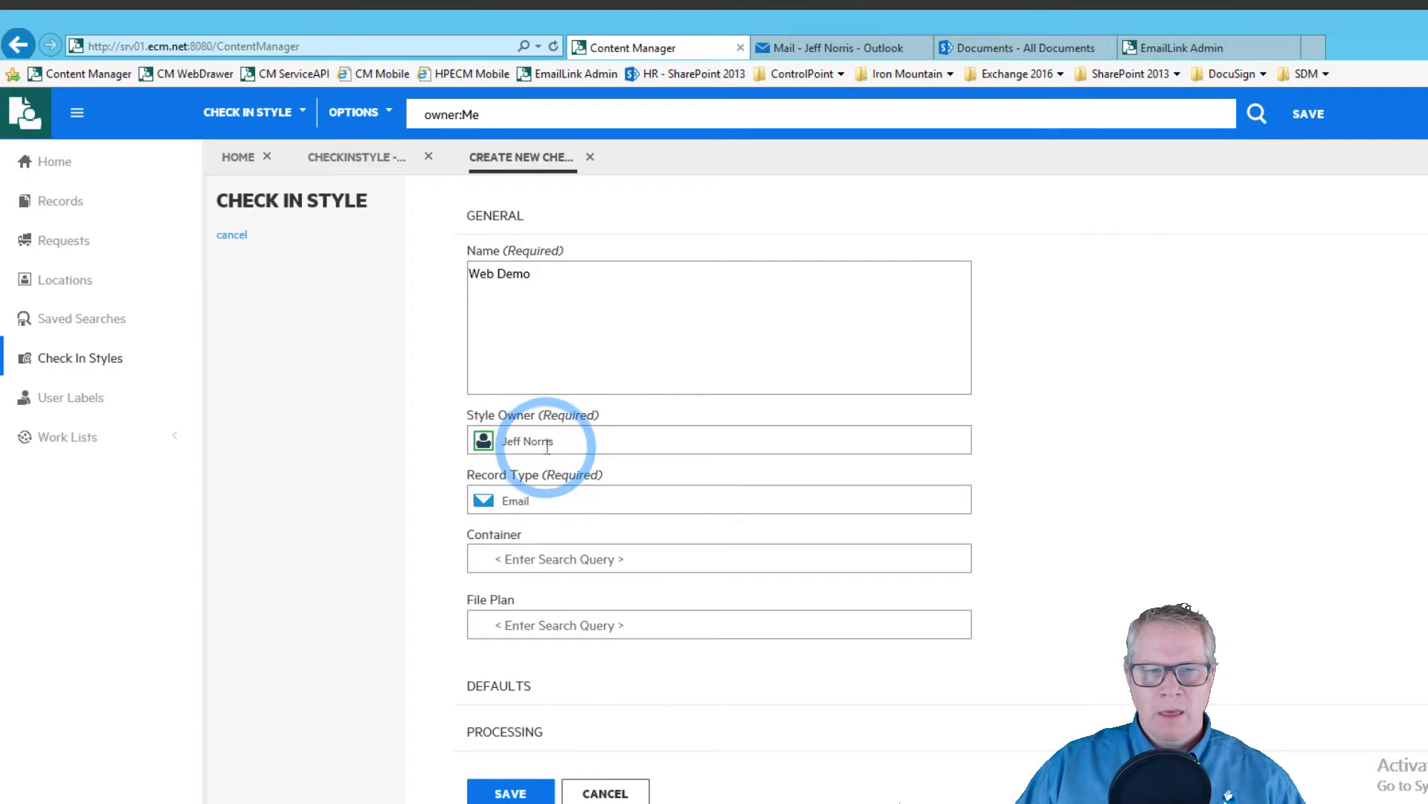
# - Look over the Container field and the available File Plan classifications for the check in style
pyautogui.click(620, 567)
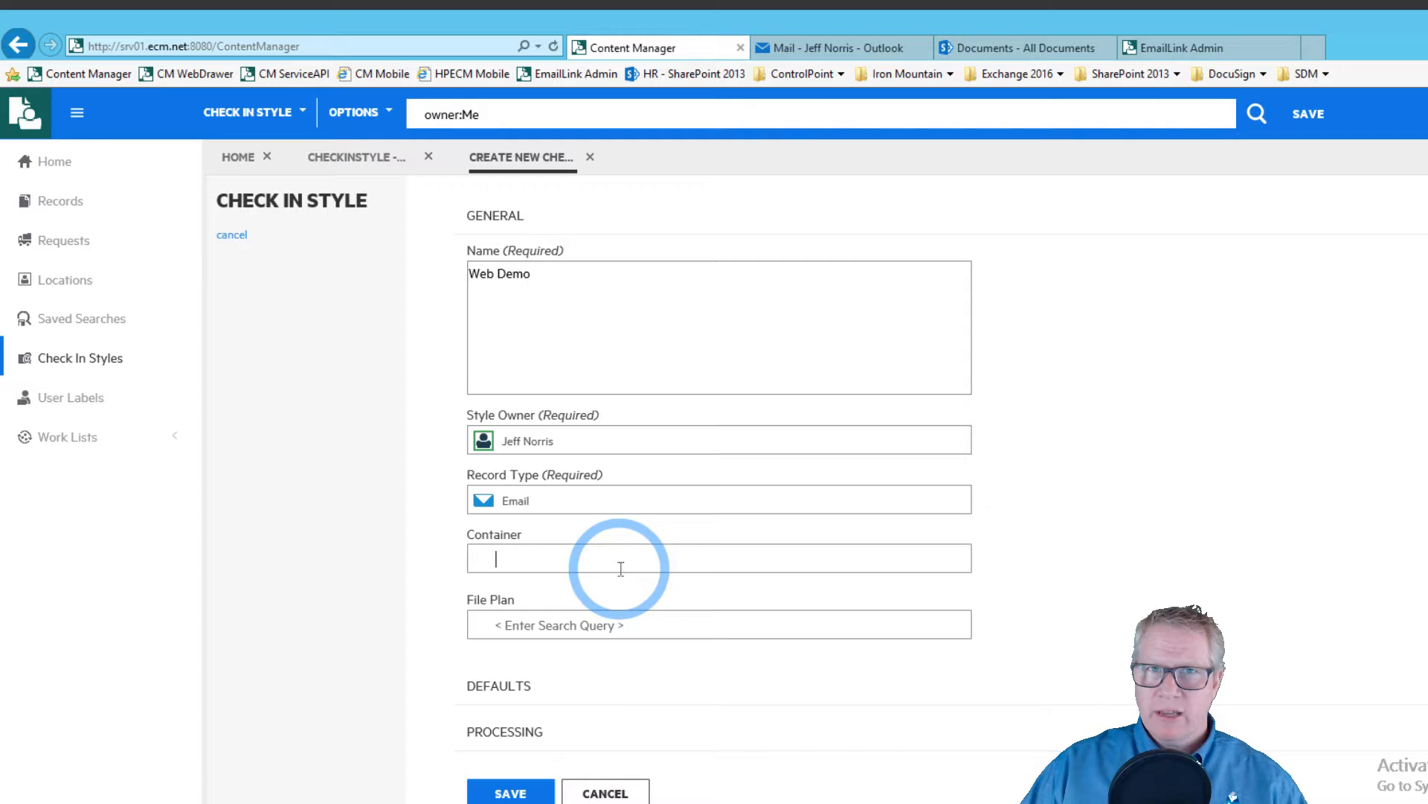
pyautogui.click(602, 622)
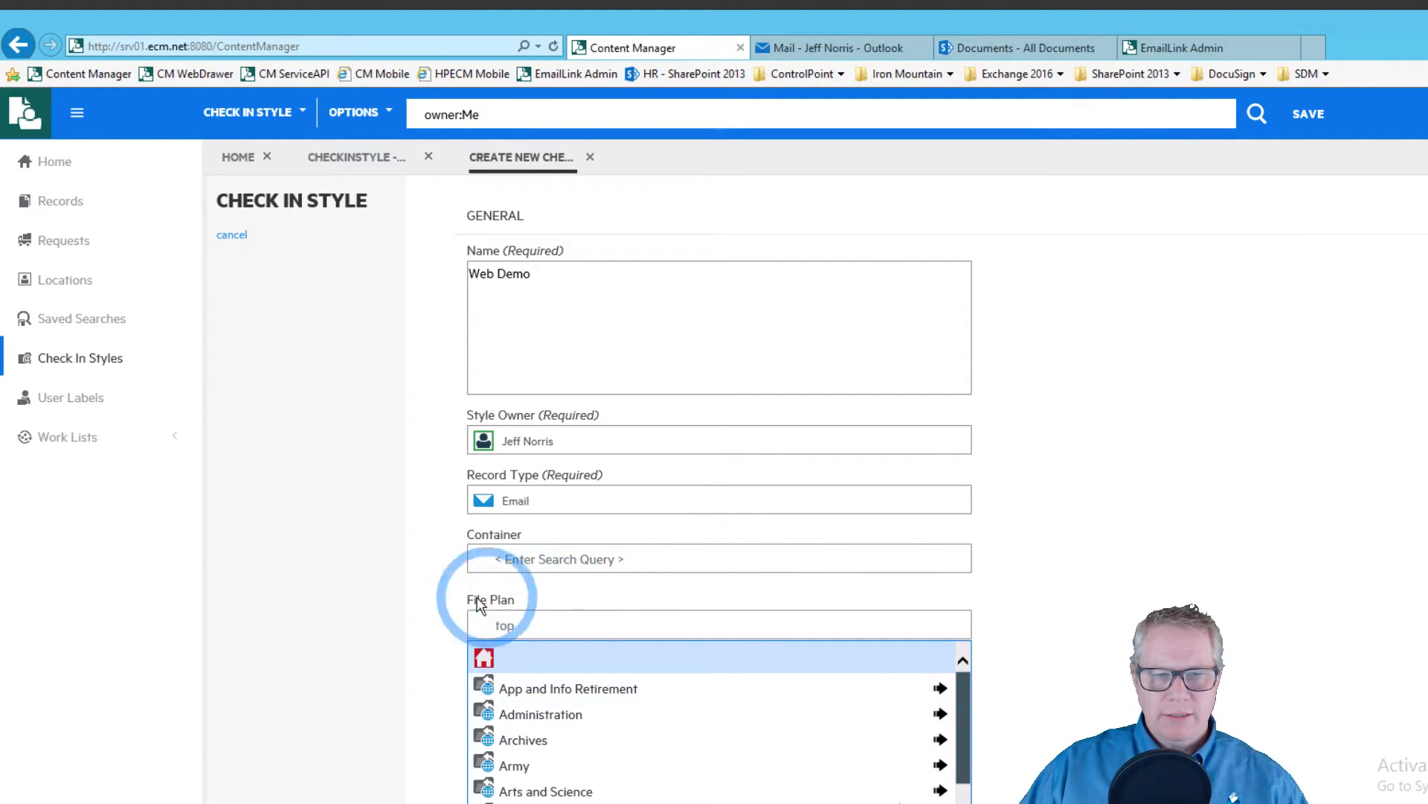
pyautogui.scroll(-2, 1132, 590)
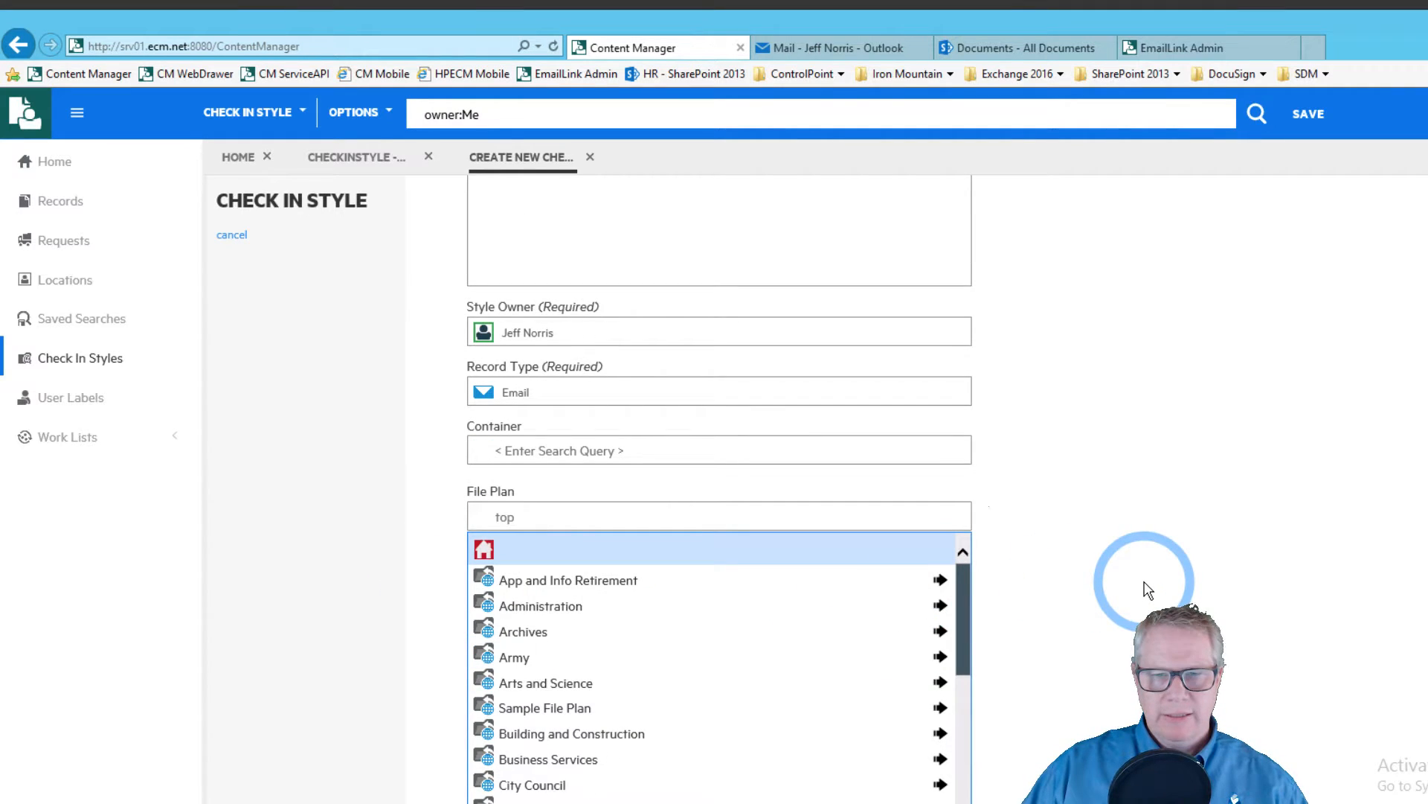
pyautogui.scroll(-2, 1145, 590)
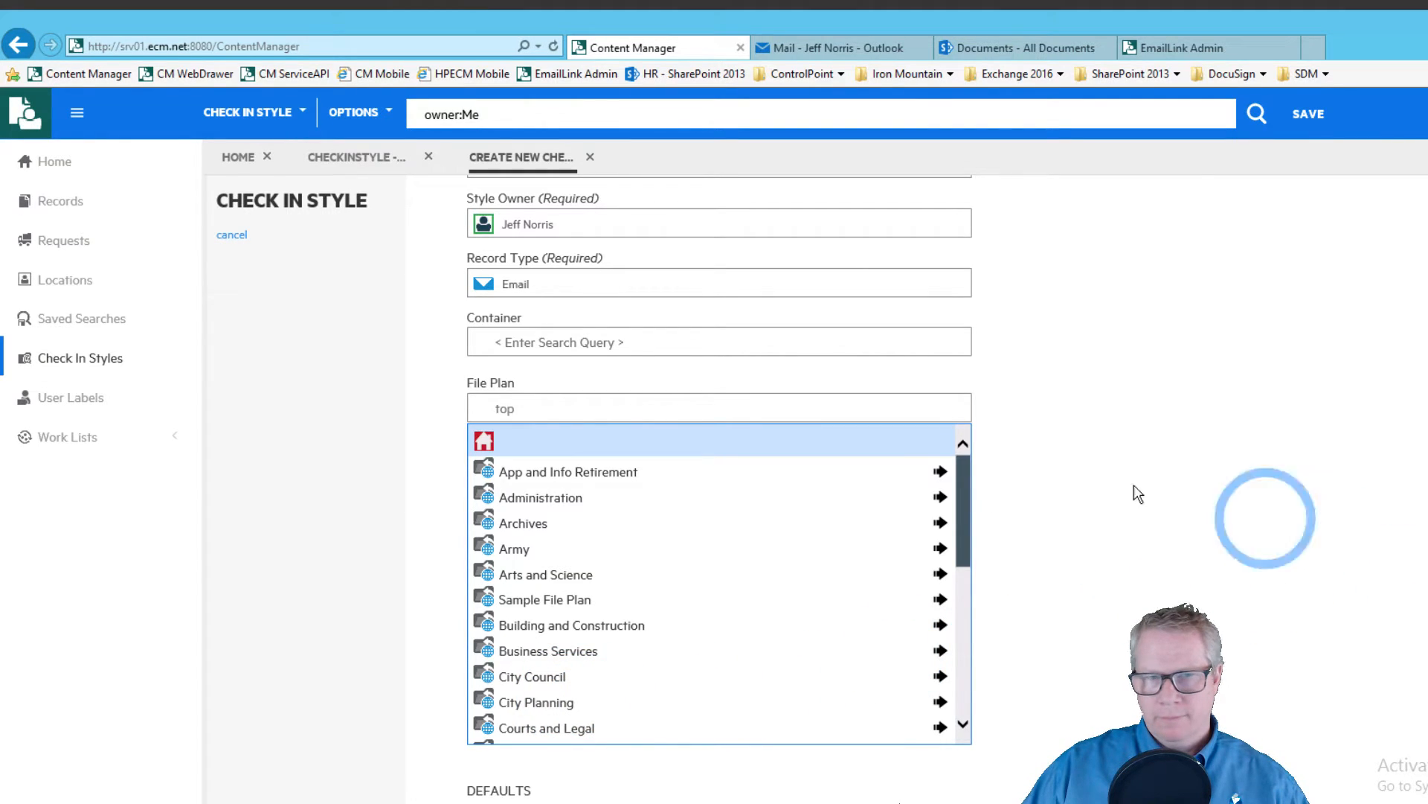
pyautogui.click(545, 341)
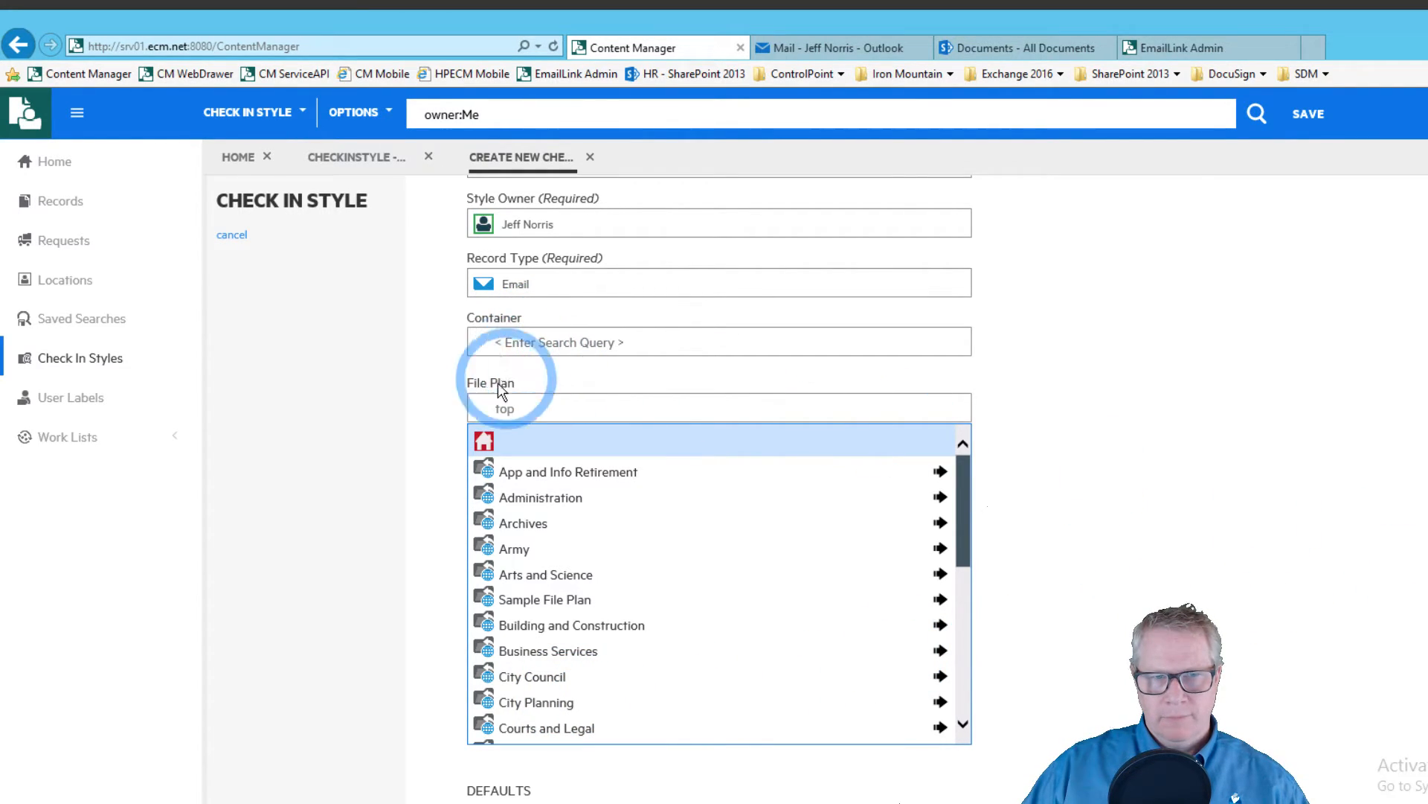
# - Enable displaying a data entry form for new records in the processing options and save the Web Demo check in style
pyautogui.scroll(-2, 638, 405)
pyautogui.scroll(-1, 558, 700)
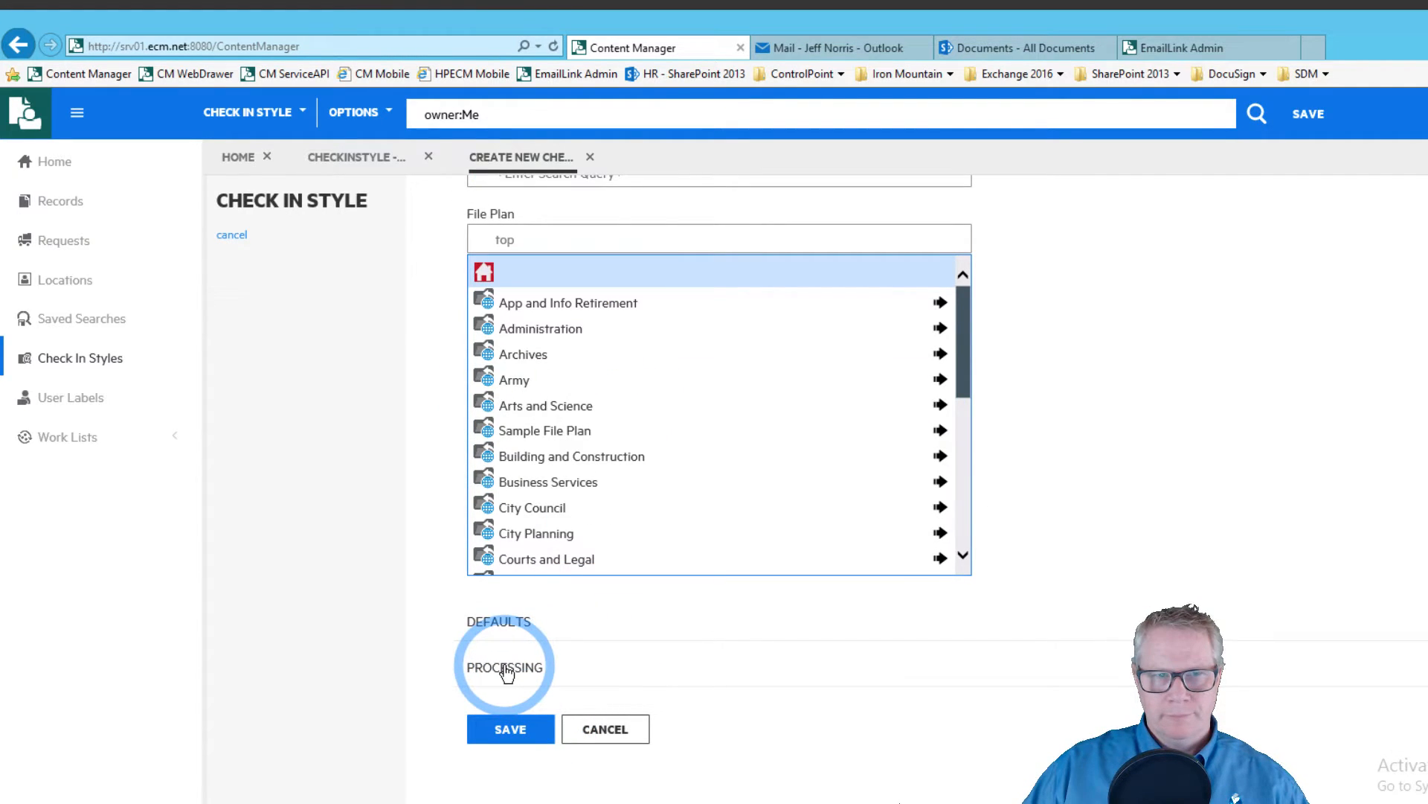
pyautogui.click(774, 674)
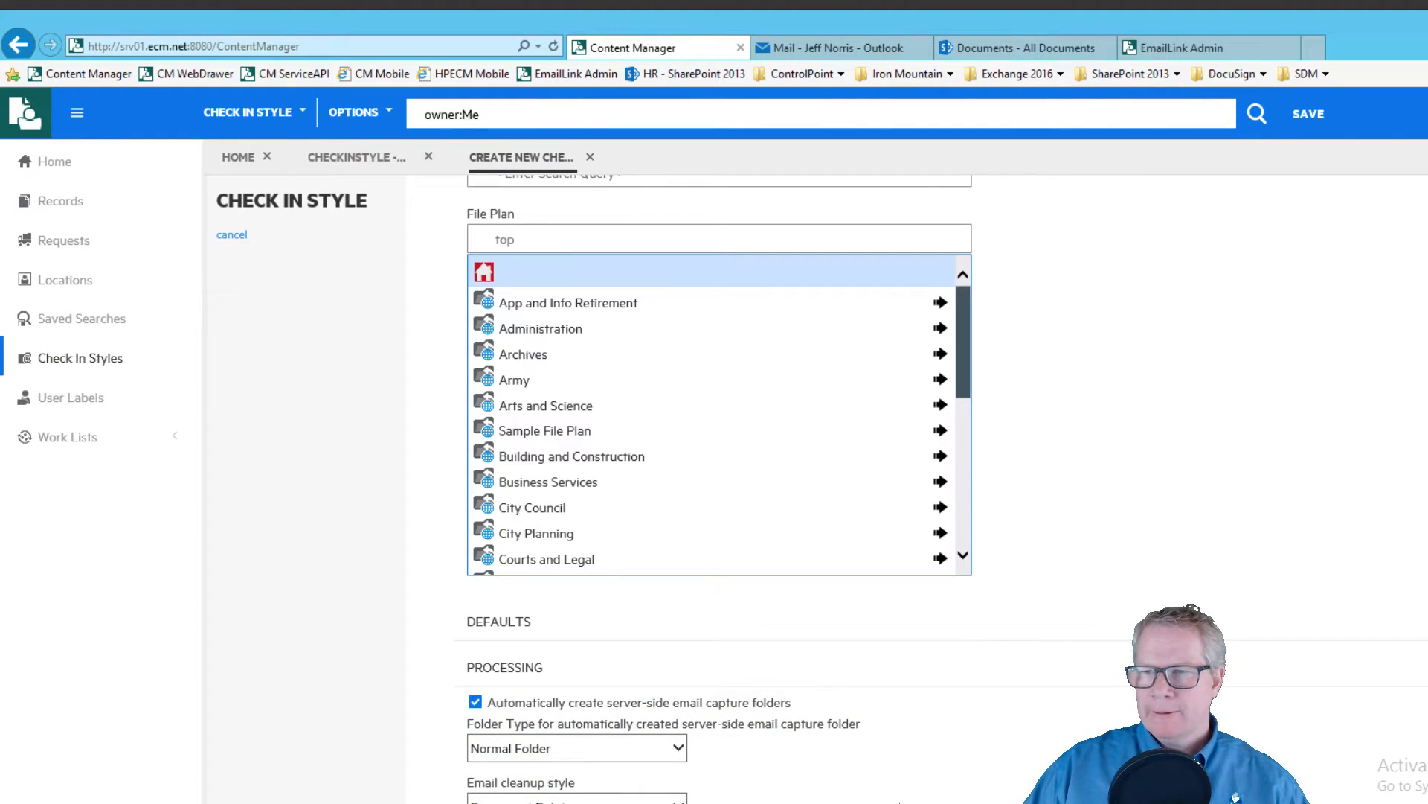
pyautogui.scroll(-3, 718, 488)
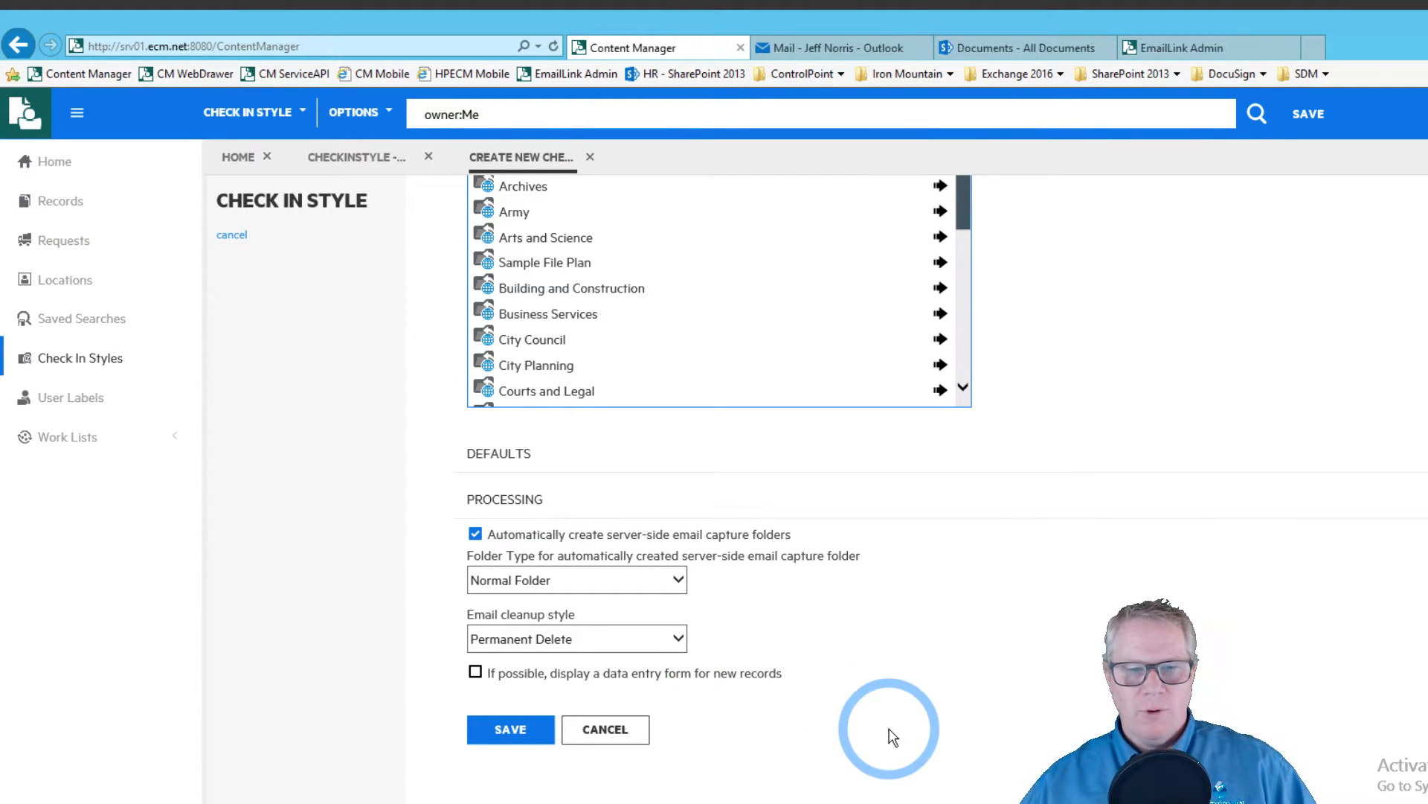
pyautogui.click(476, 673)
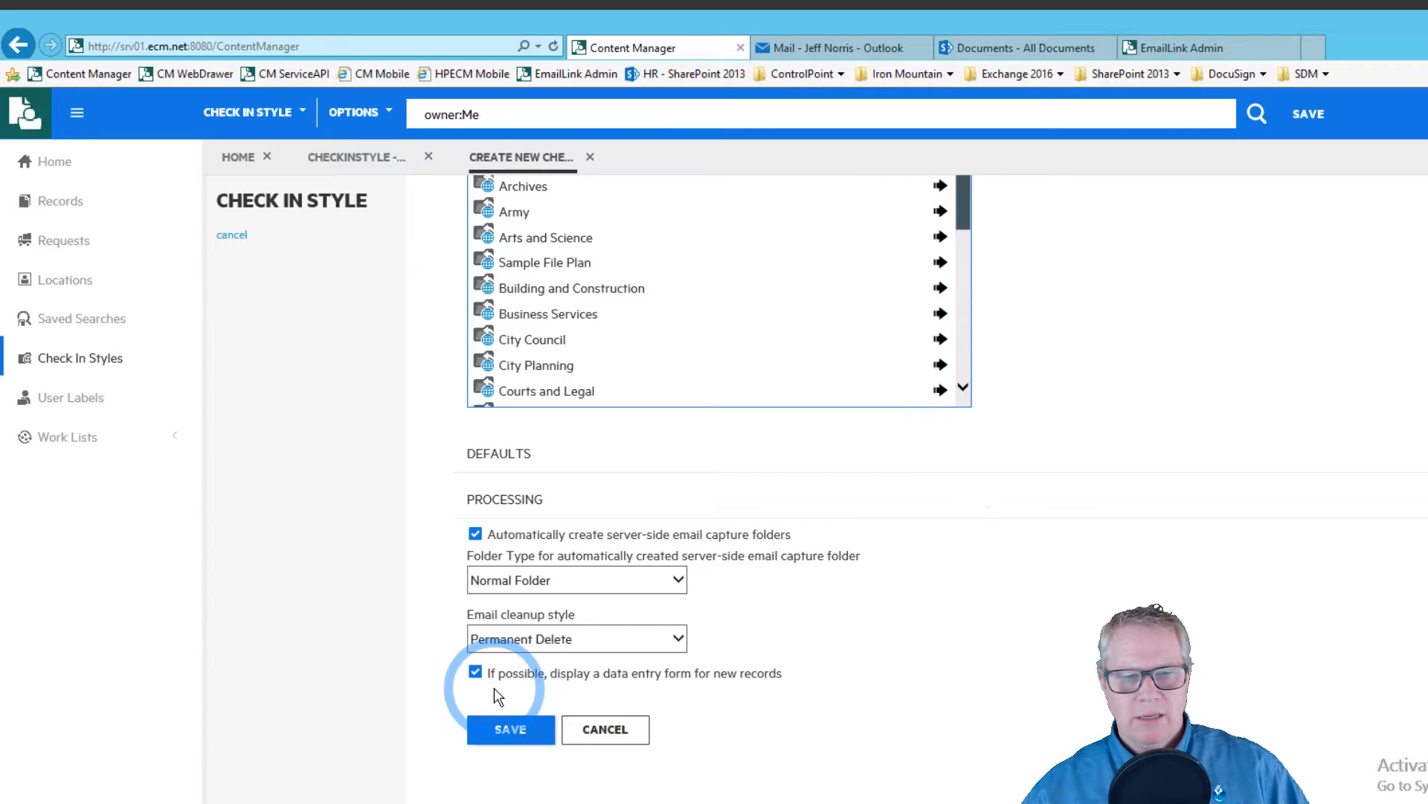
pyautogui.click(523, 728)
pyautogui.click(1208, 667)
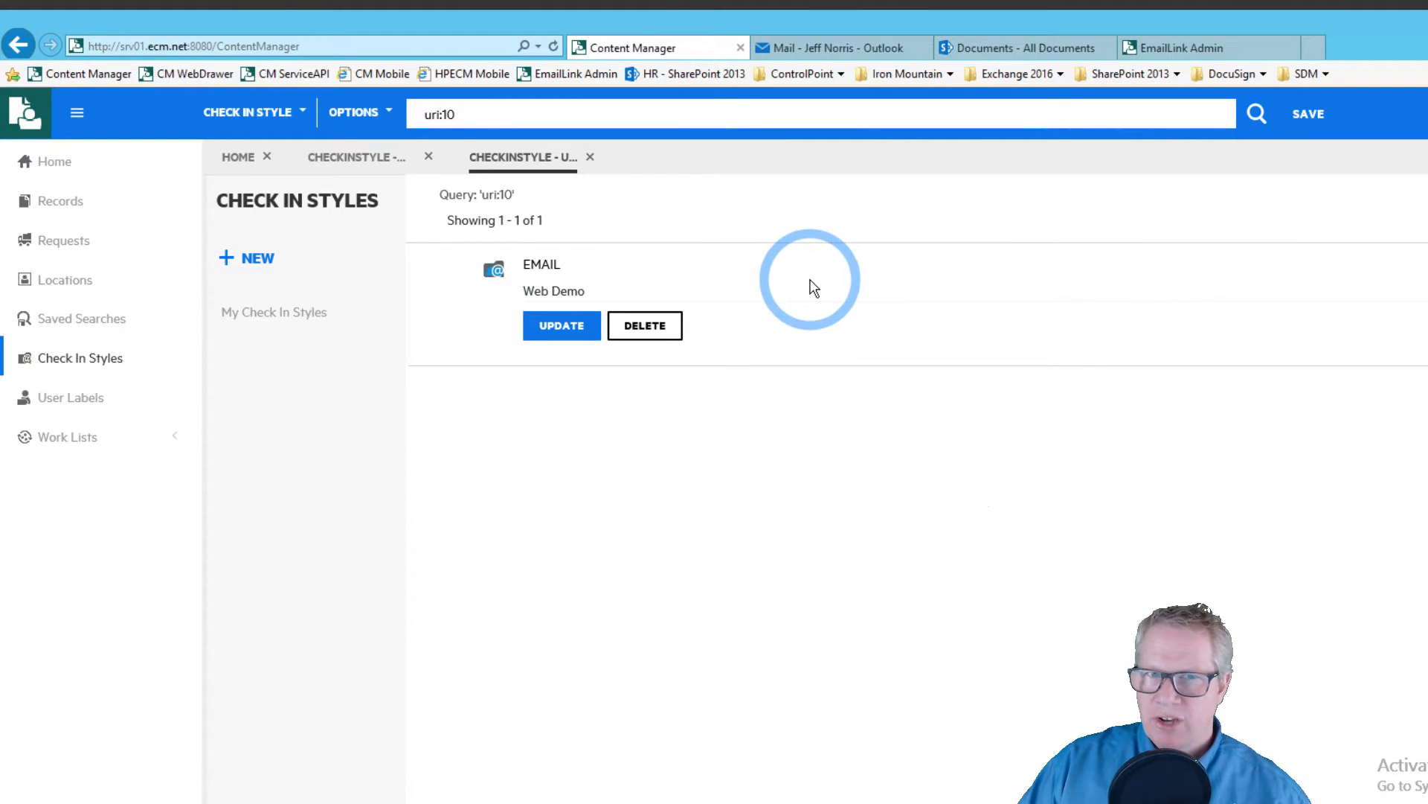
# - Switch to the Outlook web mailbox, reload it and open the [CM] folder
pyautogui.click(836, 47)
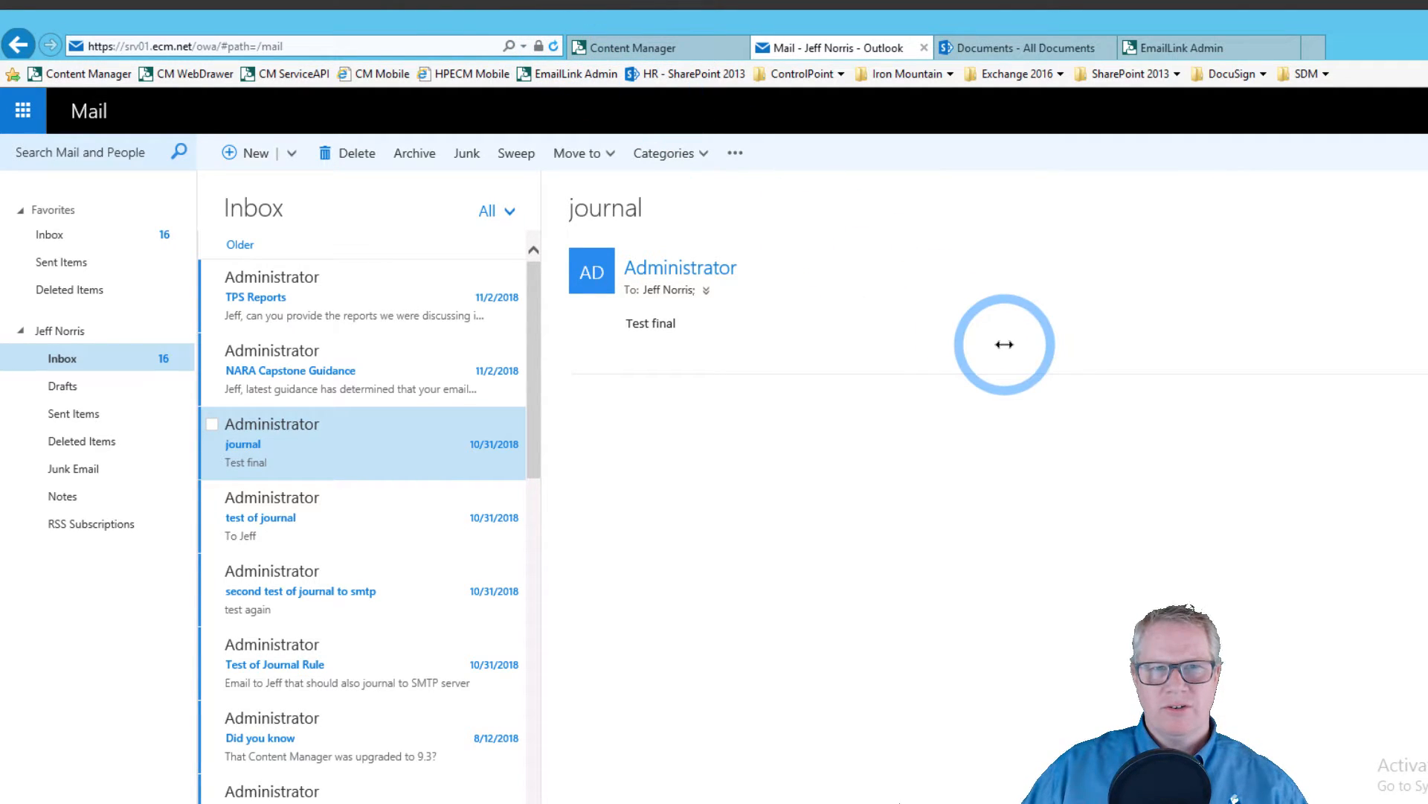
pyautogui.press('F5')
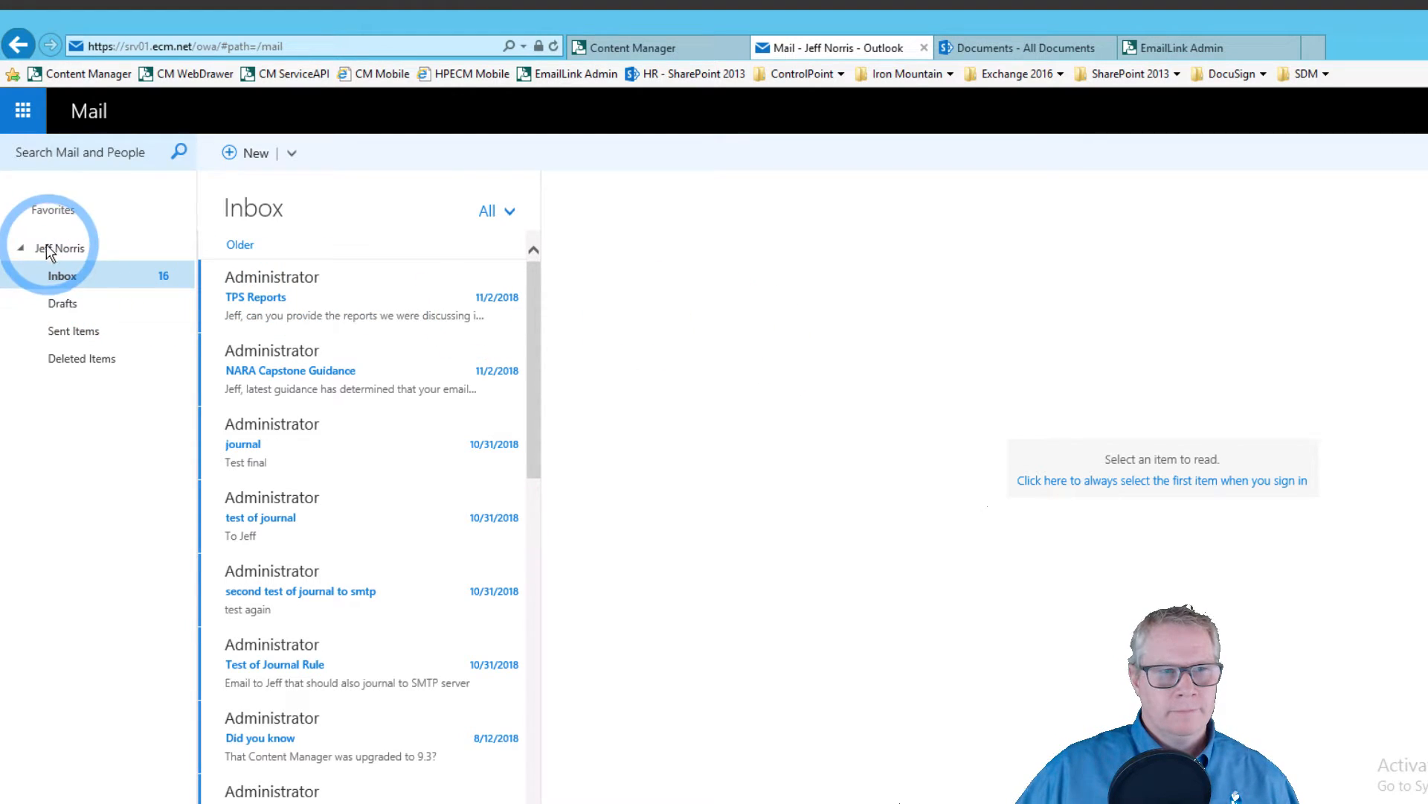
pyautogui.click(71, 279)
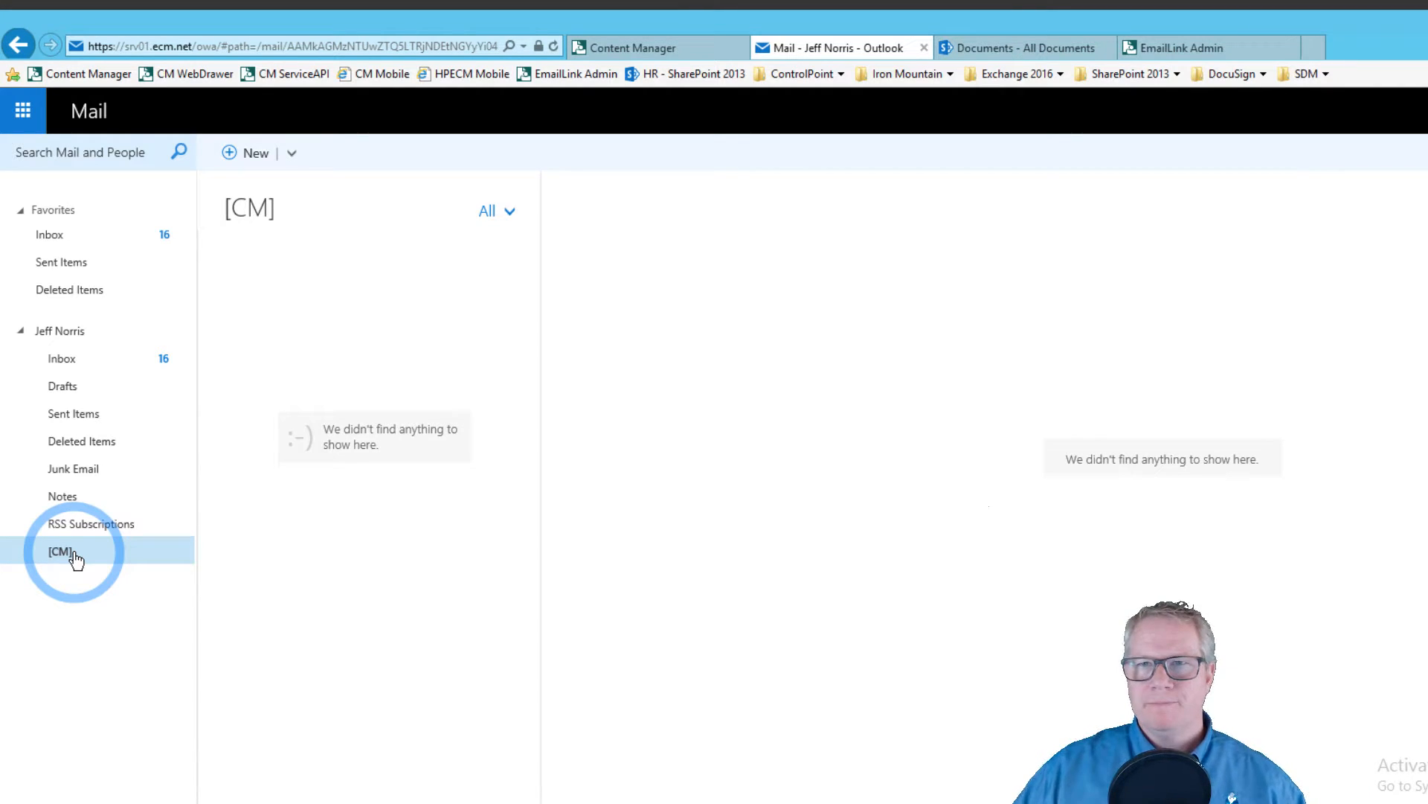
# - Switch to the SharePoint Documents library and examine the Record Number and Finalized? values of the managed documents, including Employee Assistance Program
pyautogui.click(1046, 47)
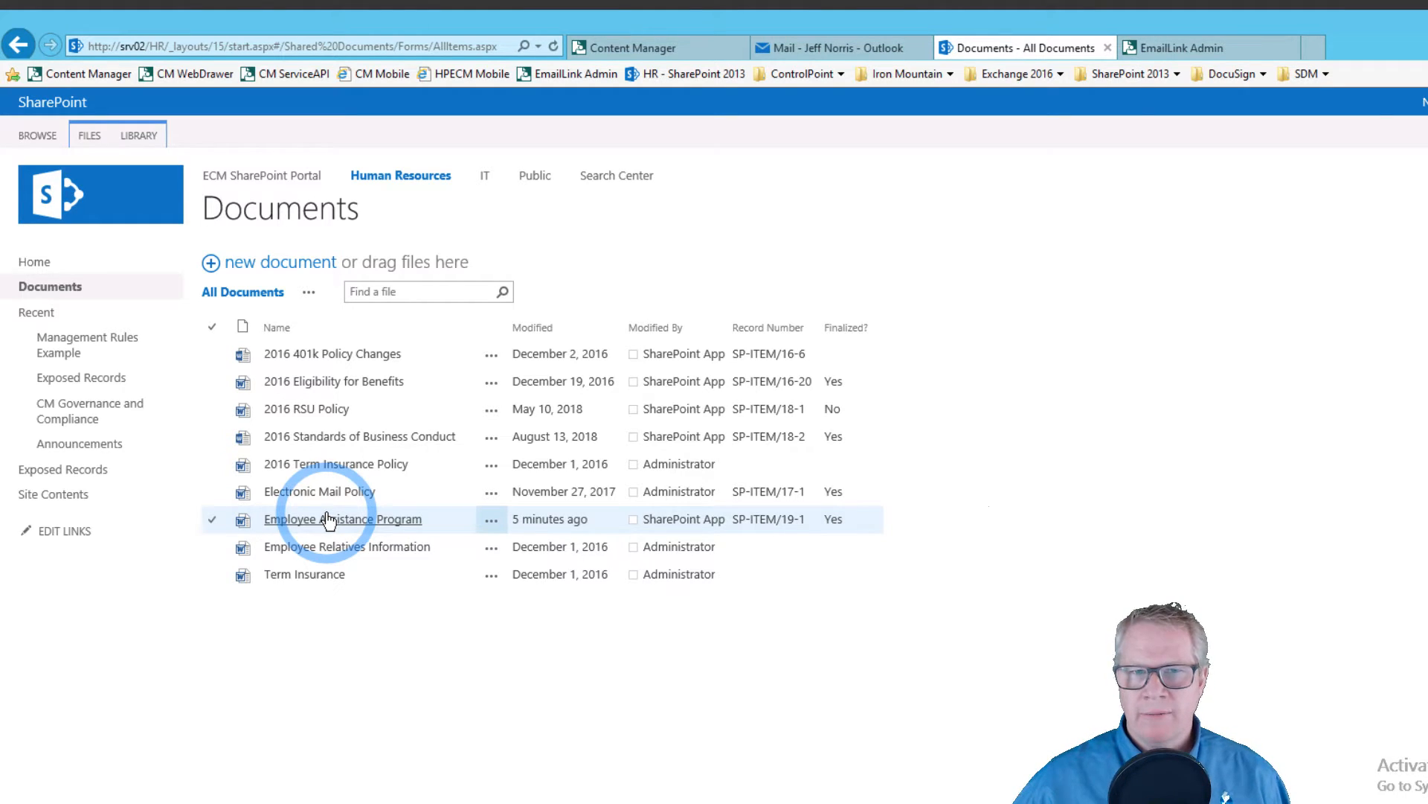
pyautogui.click(784, 356)
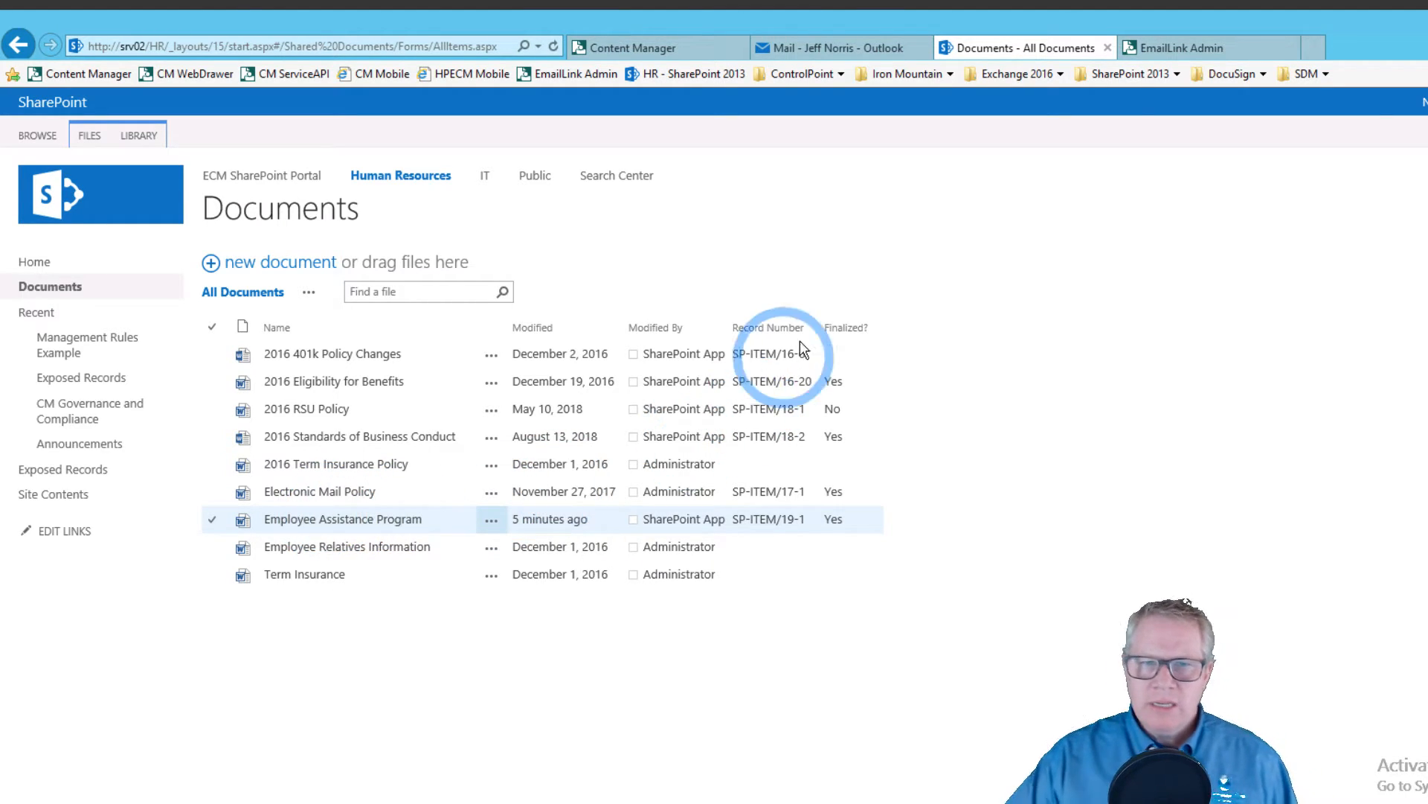
pyautogui.click(883, 467)
pyautogui.click(874, 544)
pyautogui.click(860, 523)
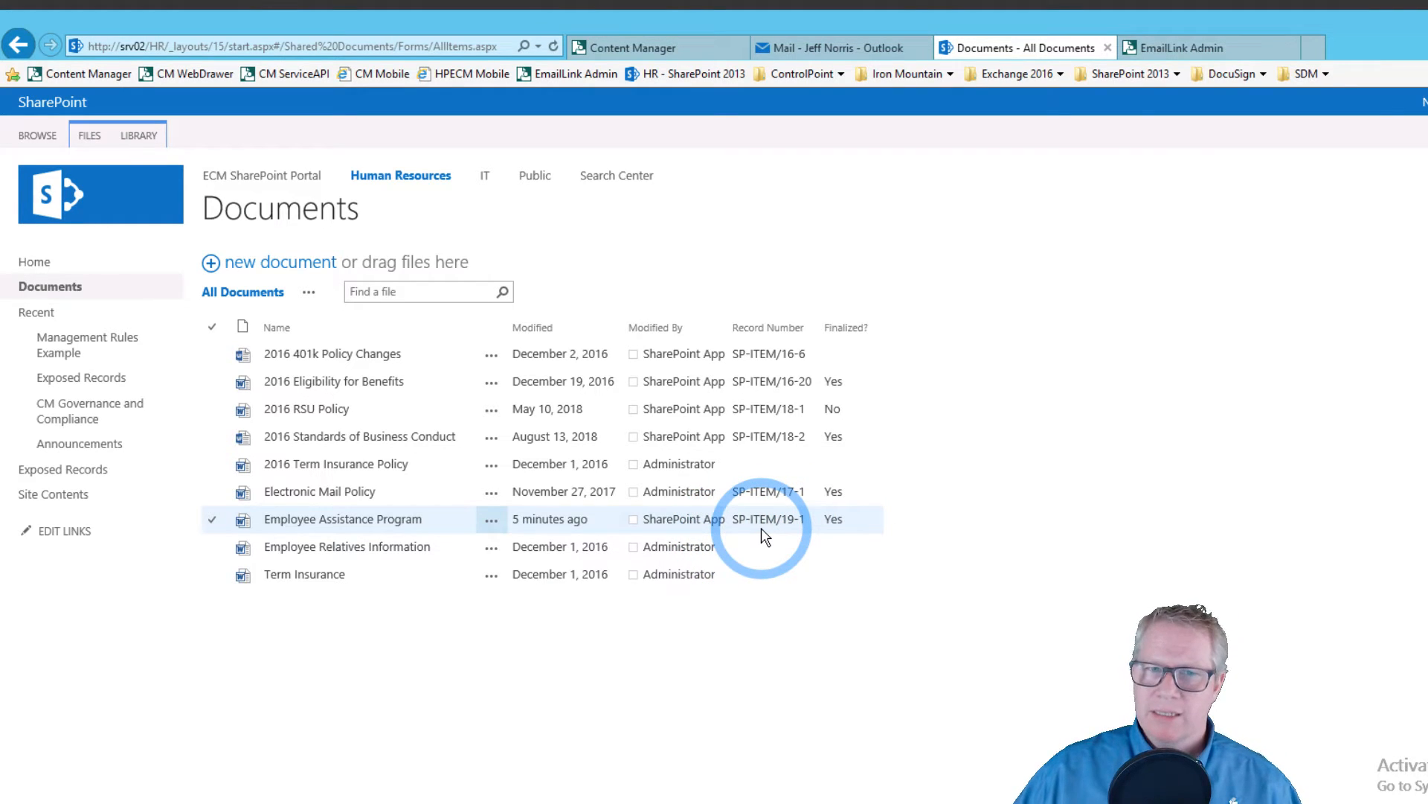
pyautogui.click(801, 346)
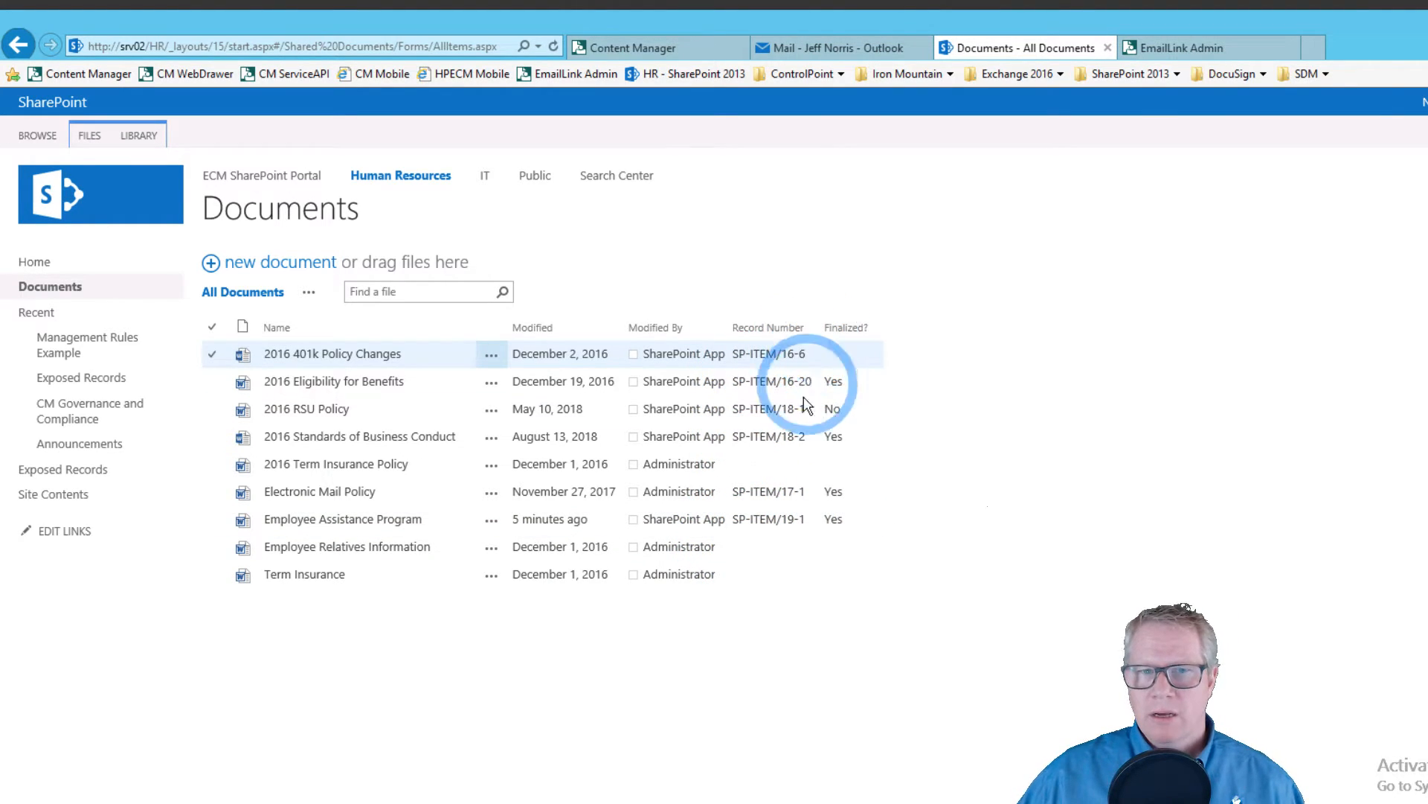
pyautogui.click(555, 520)
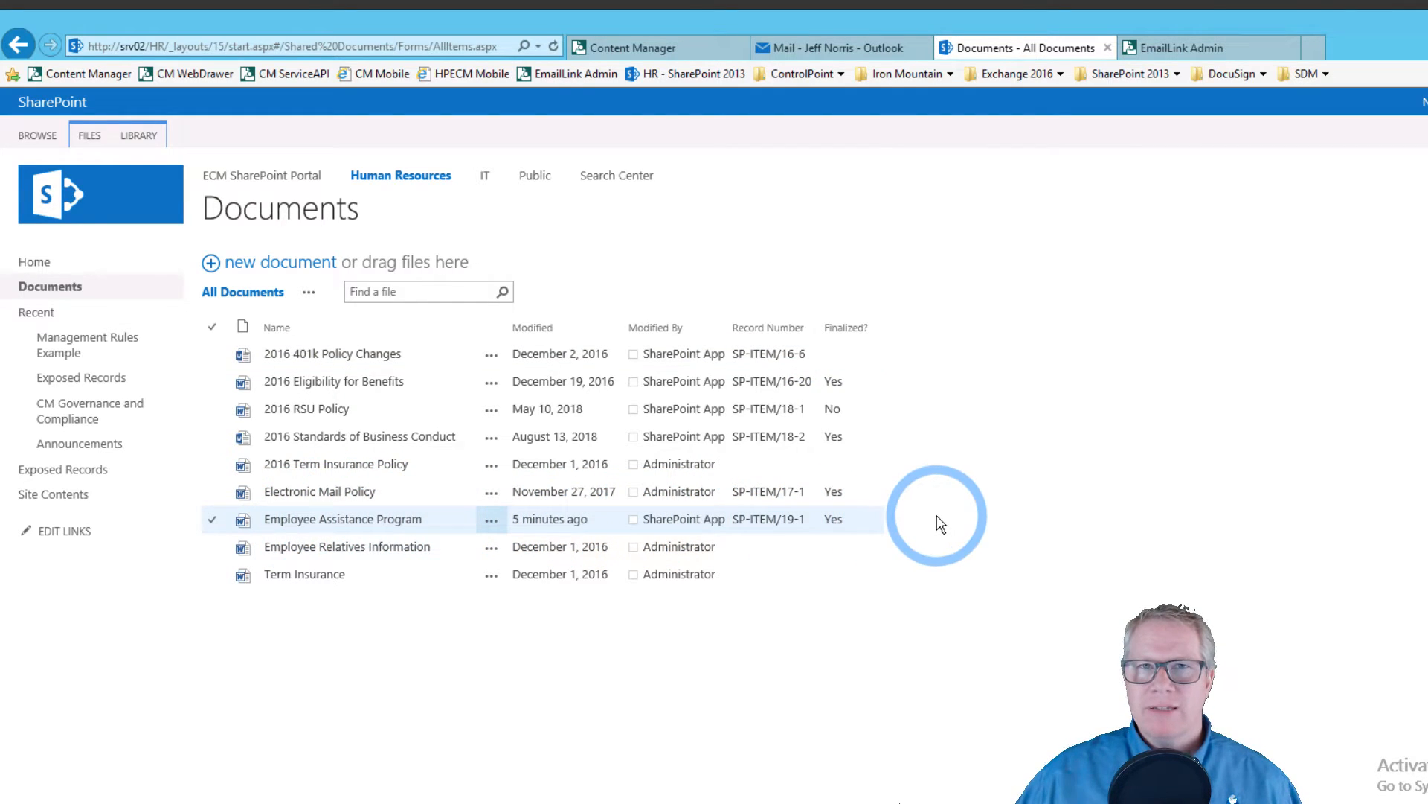
pyautogui.click(912, 495)
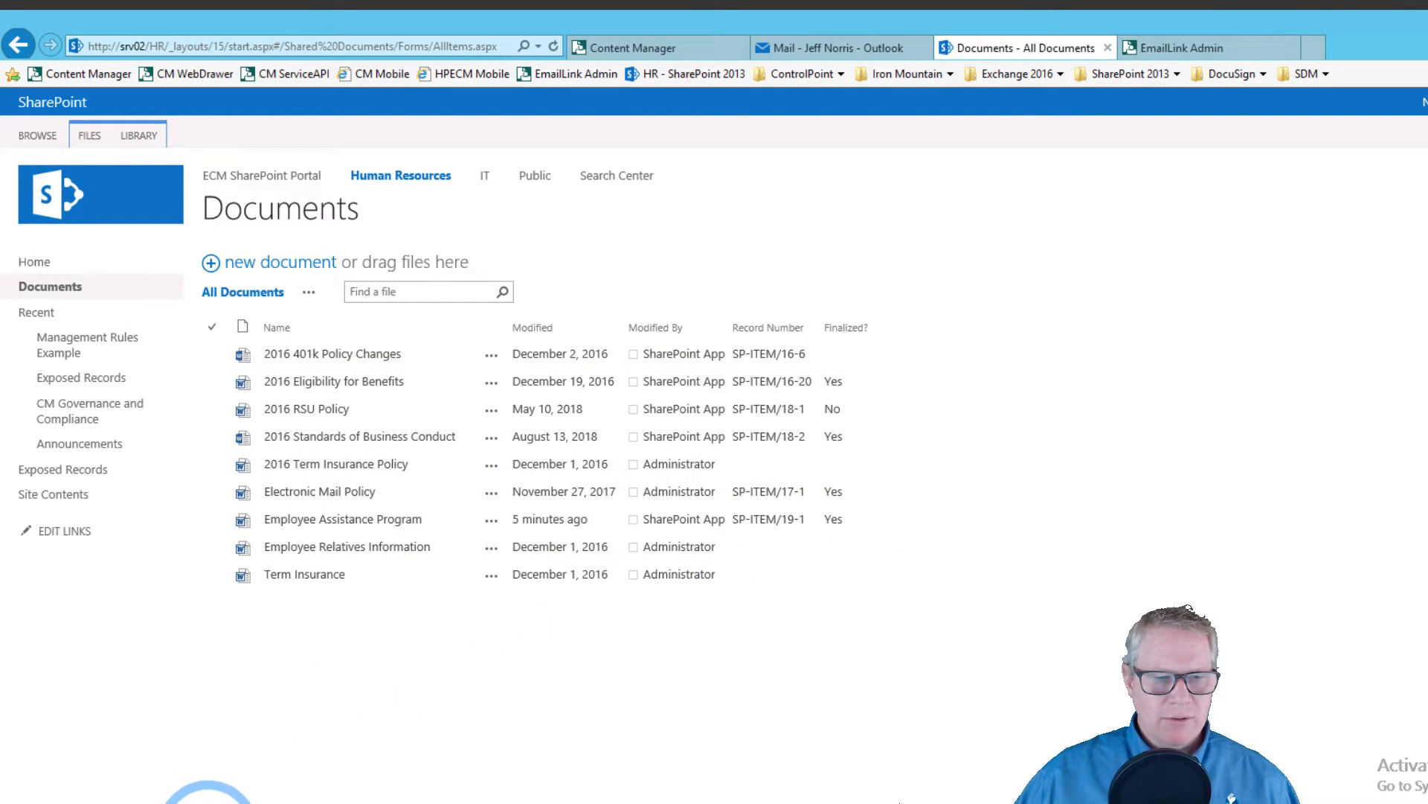
# - Switch to the Content Manager desktop client, rerun the search for records filed today, and view the Employee Assistance Program record's properties and document preview
pyautogui.moveTo(202, 799)
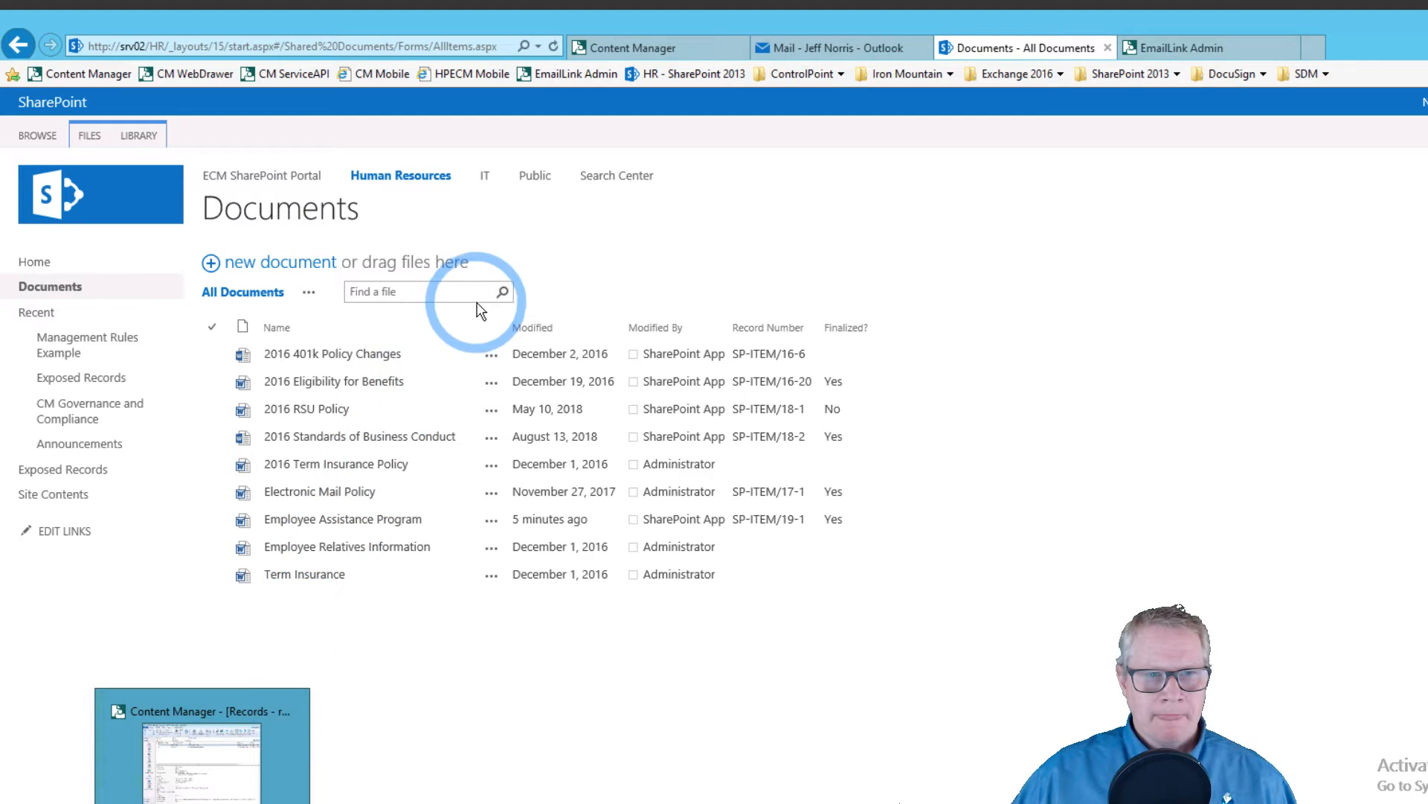
pyautogui.click(231, 715)
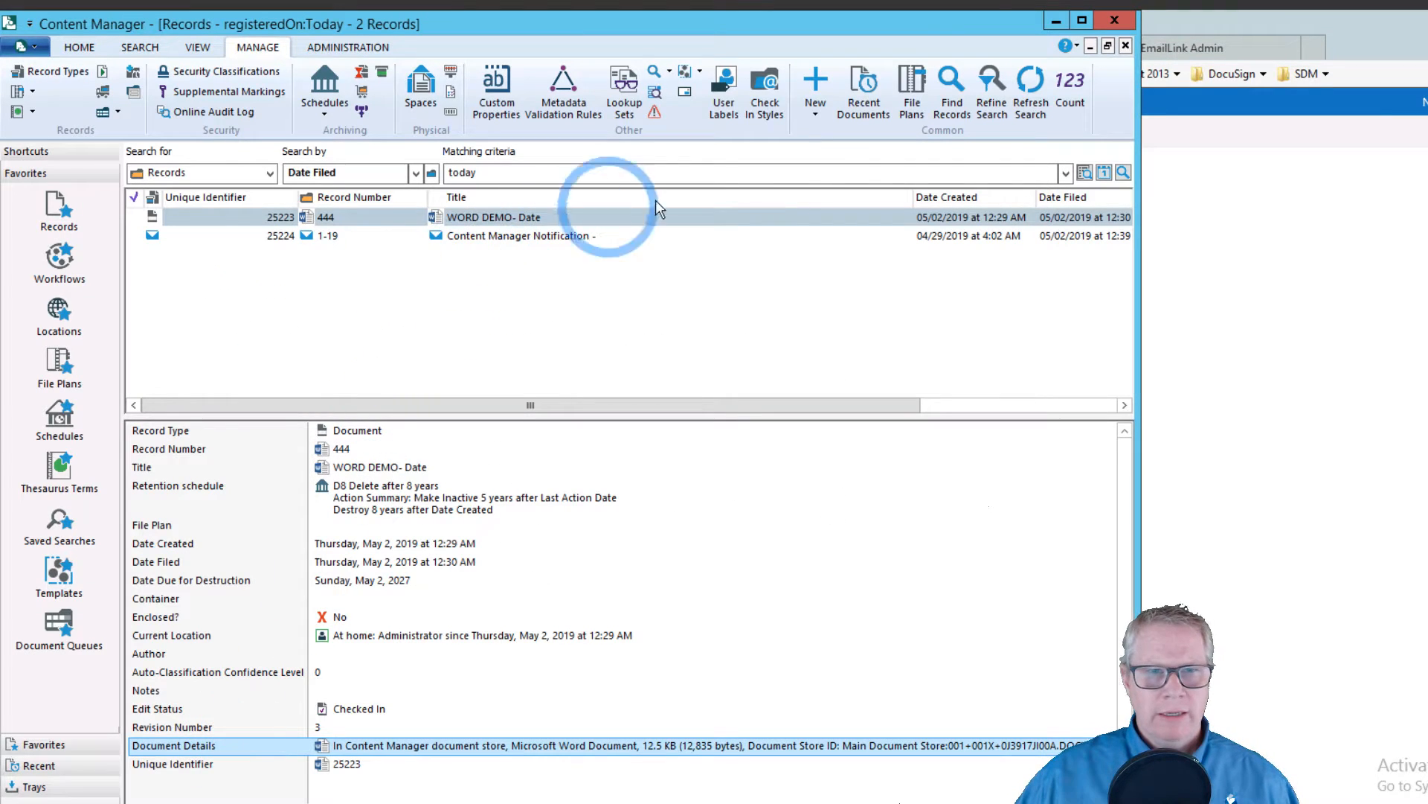
pyautogui.click(1124, 173)
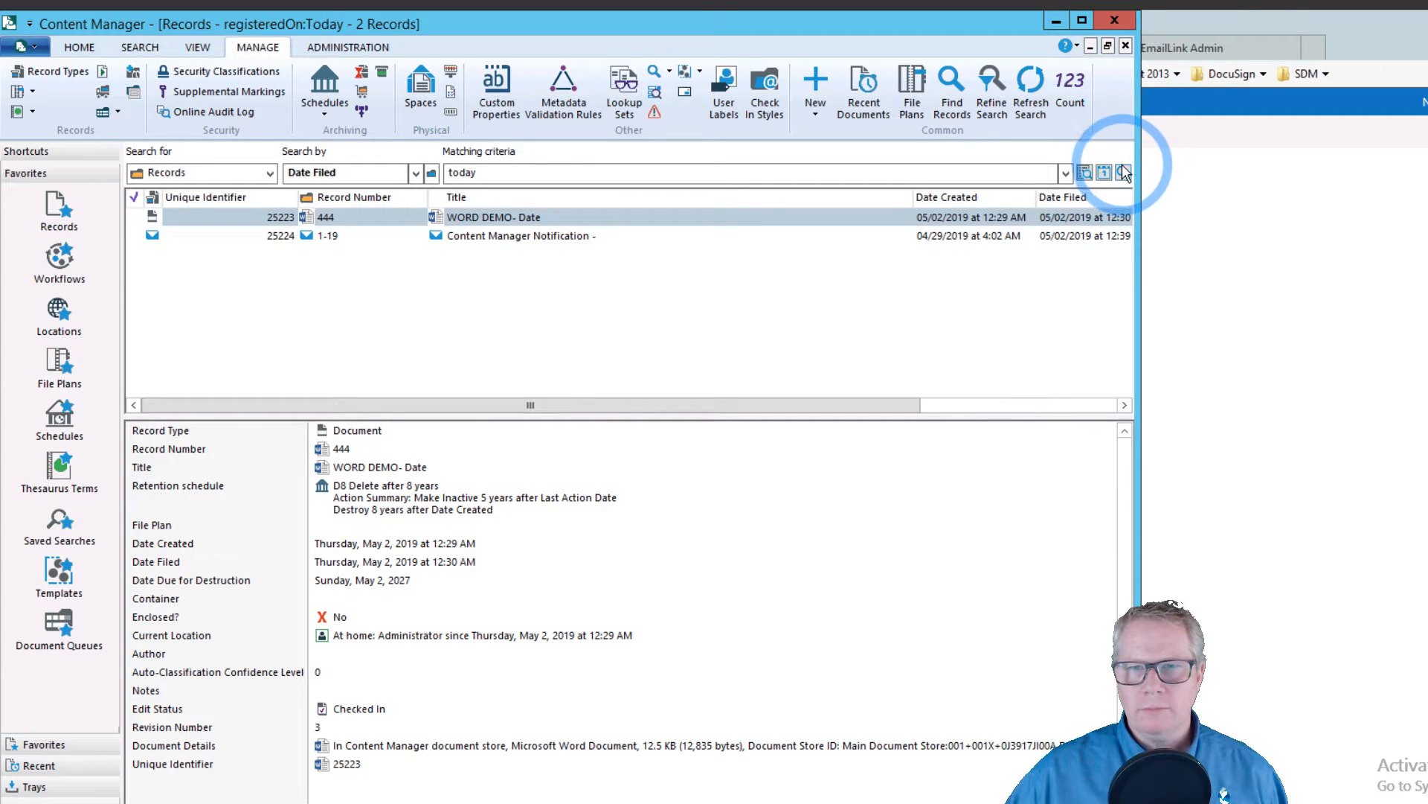
pyautogui.click(1124, 173)
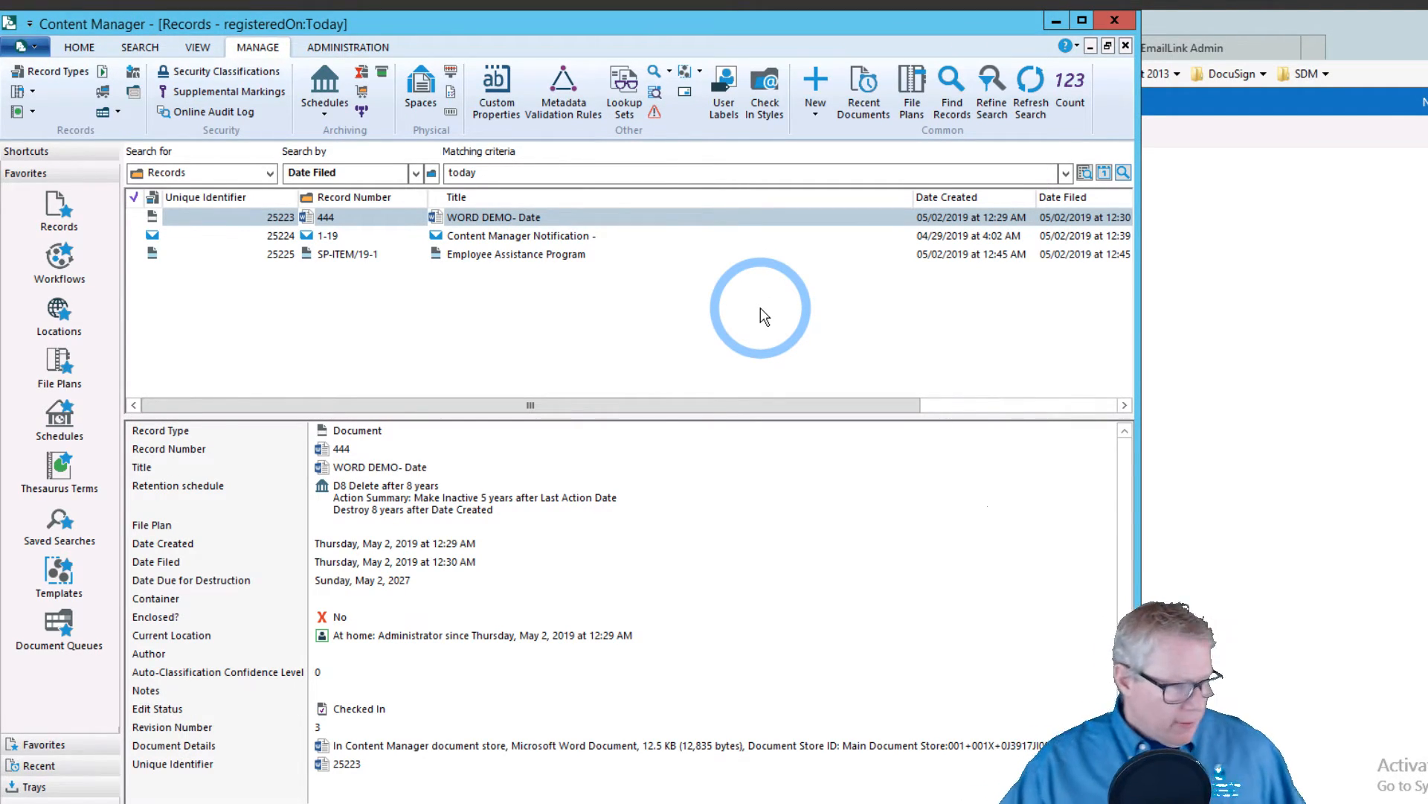
pyautogui.click(445, 254)
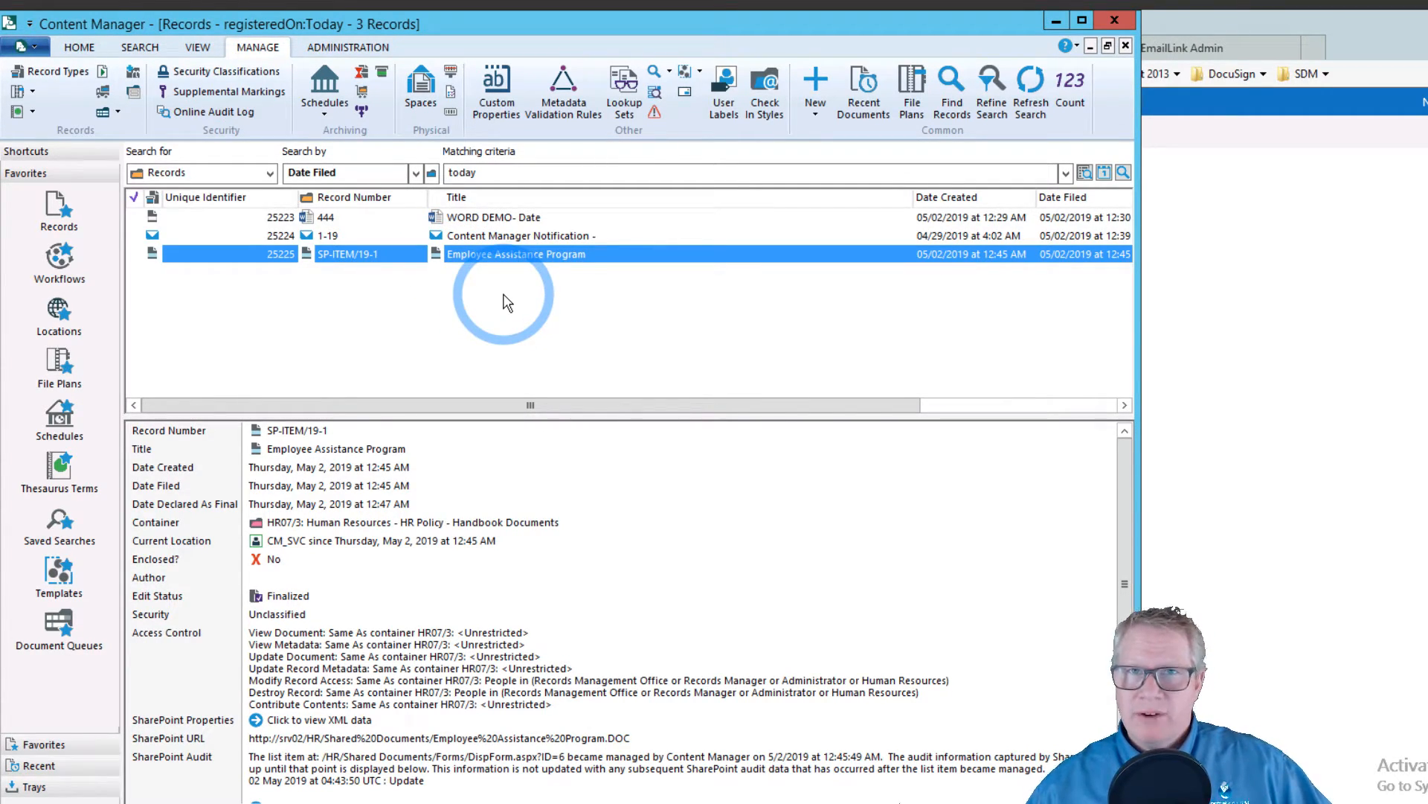
pyautogui.click(313, 803)
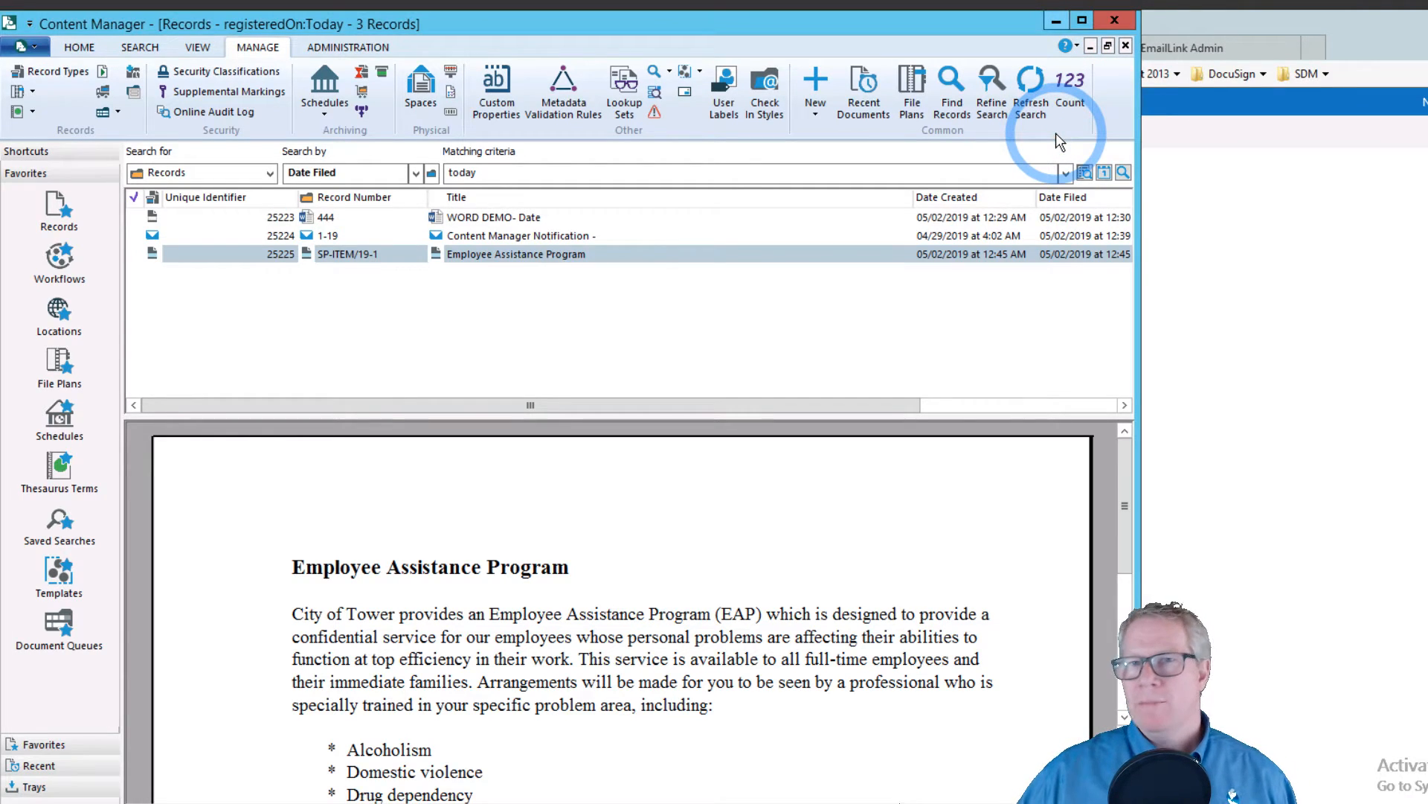
# - Minimize Content Manager, return to the Outlook web mailbox and reload it to show the Web Demo subfolder under [CM]
pyautogui.click(1056, 20)
pyautogui.click(1126, 303)
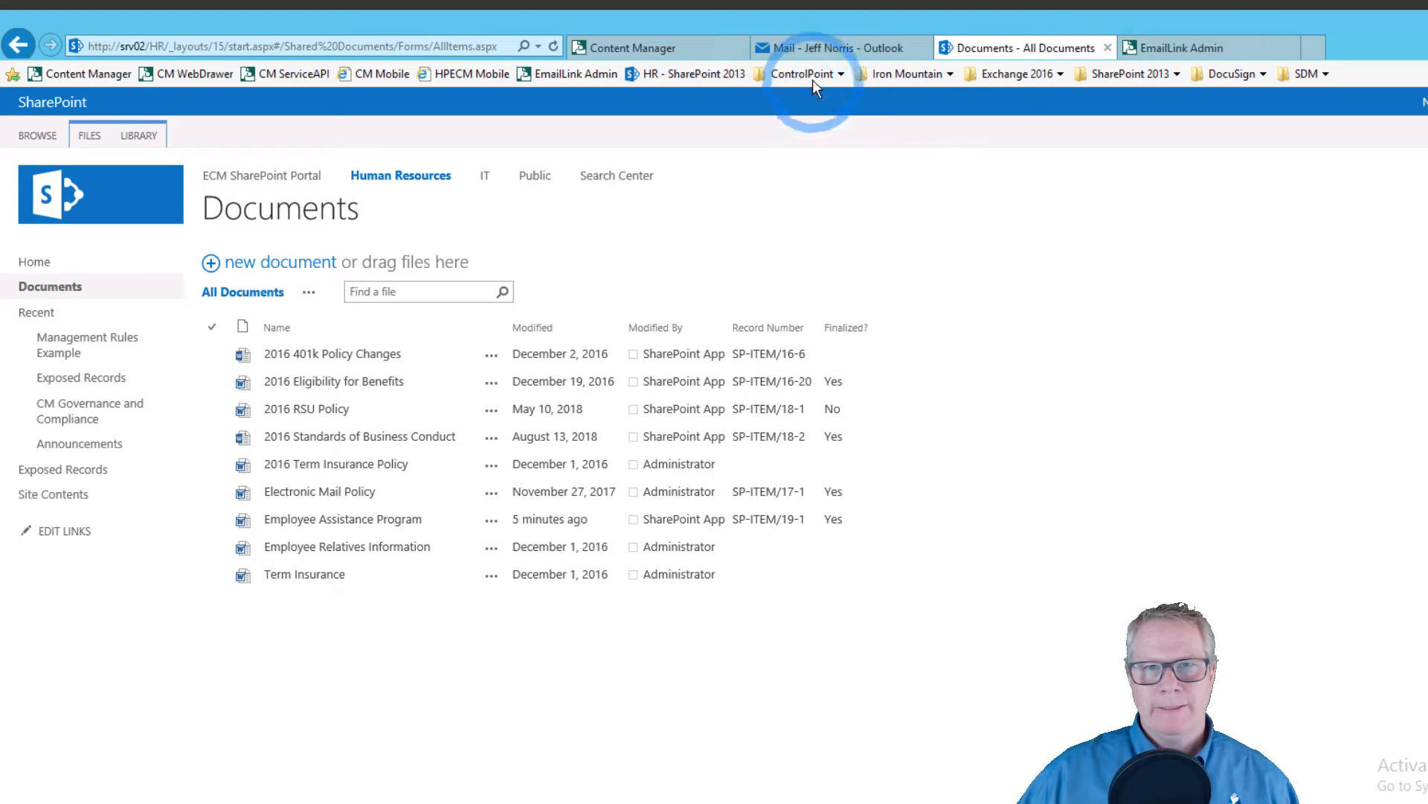
pyautogui.click(816, 51)
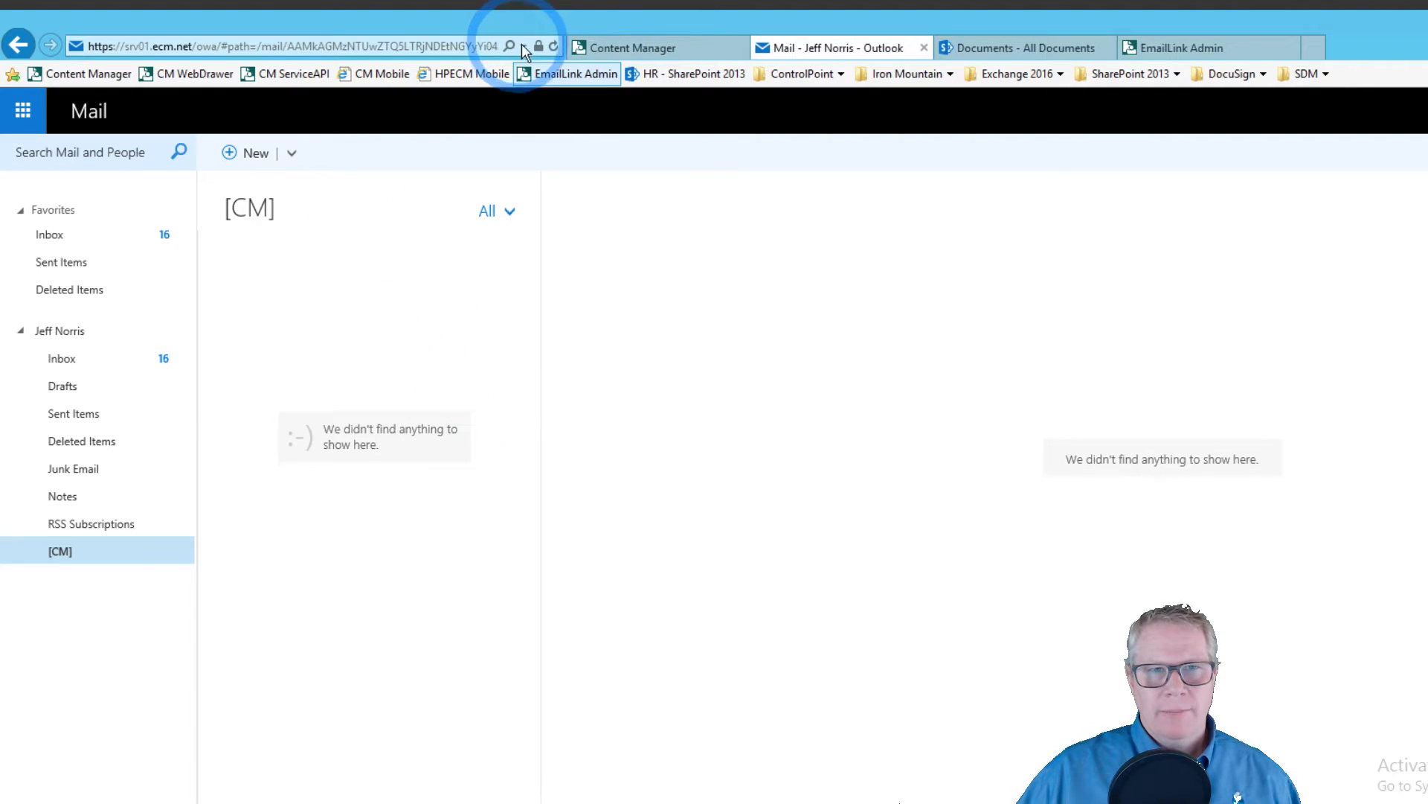
pyautogui.click(553, 47)
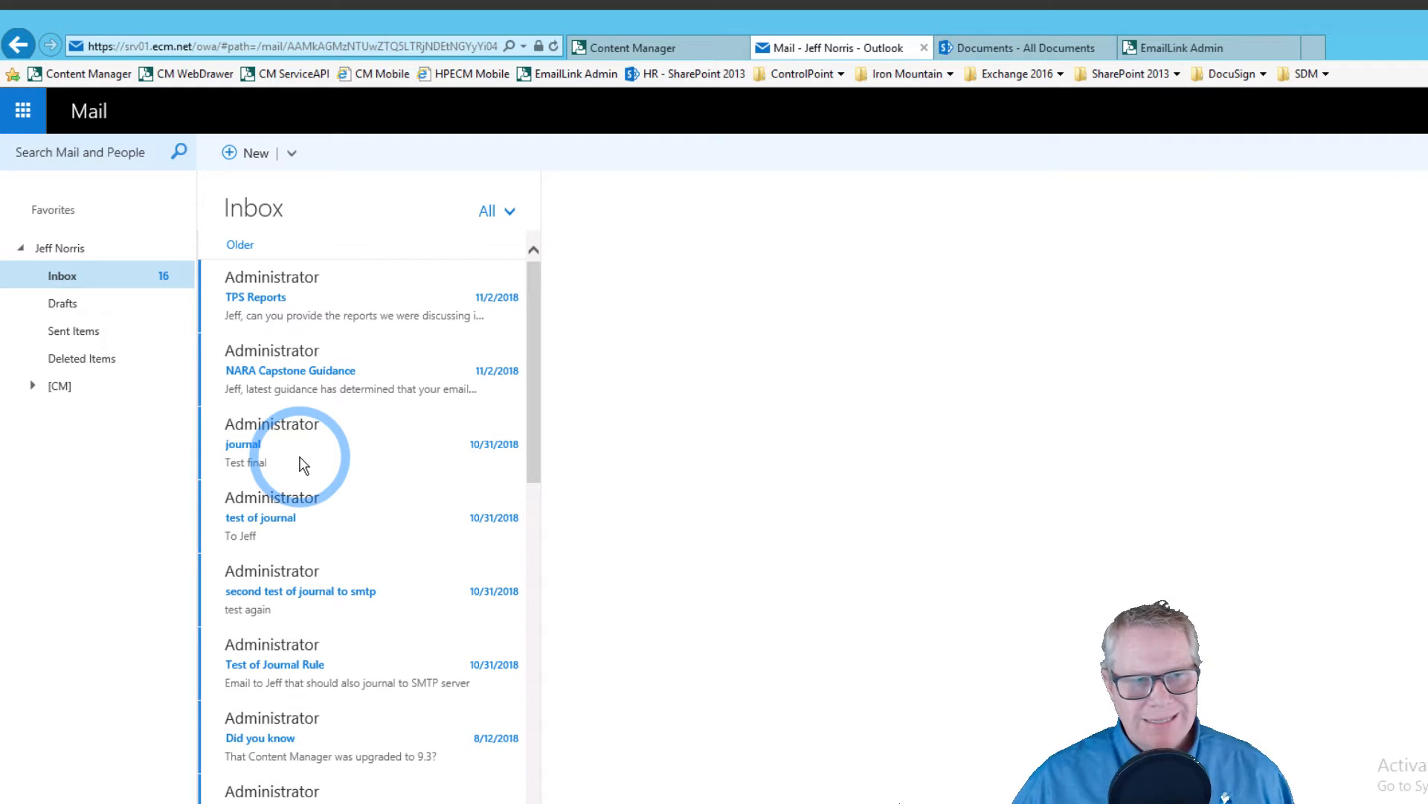
pyautogui.click(251, 479)
pyautogui.moveTo(254, 485); pyautogui.dragTo(119, 507)
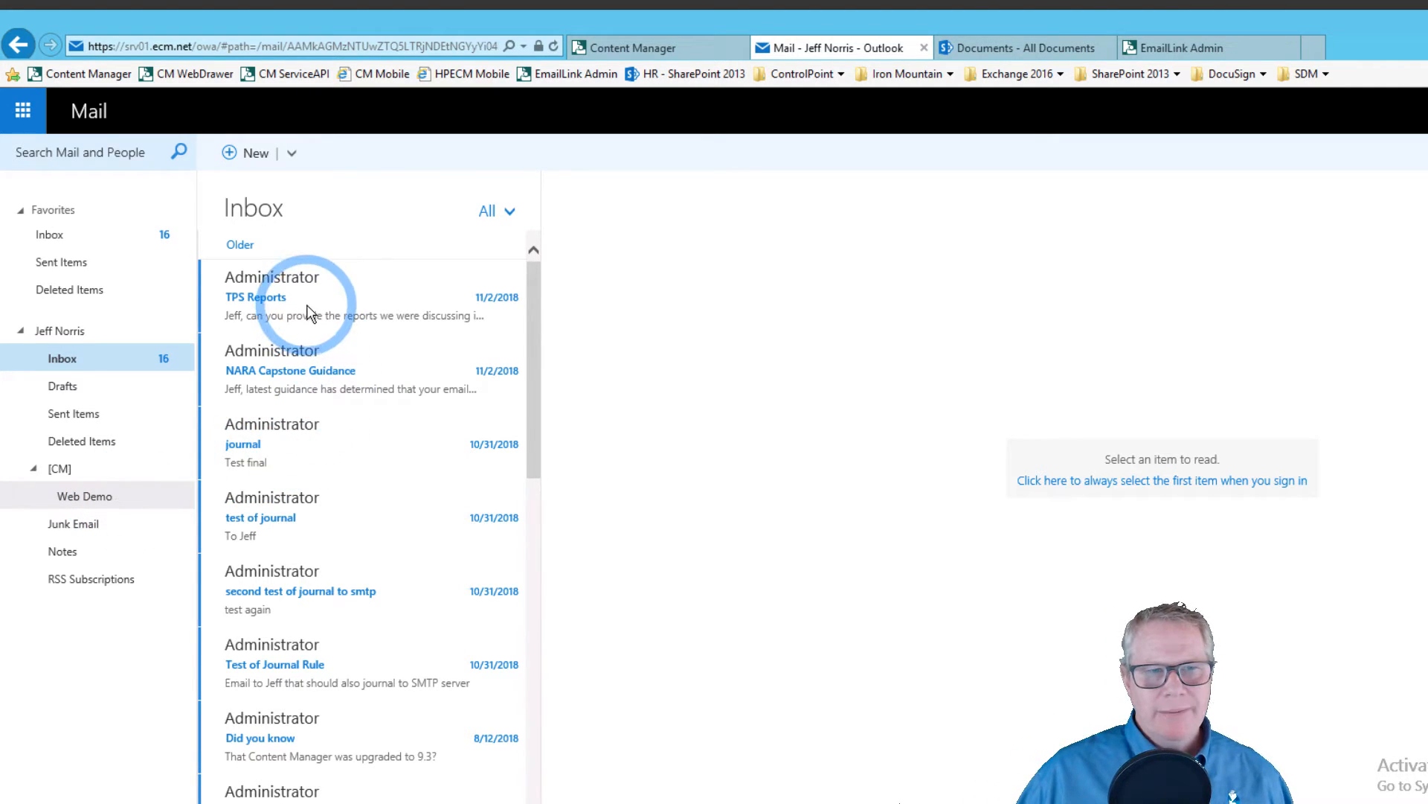
# - Open the TPS Reports email in the Inbox and move it into the Web Demo folder under [CM]
pyautogui.click(324, 296)
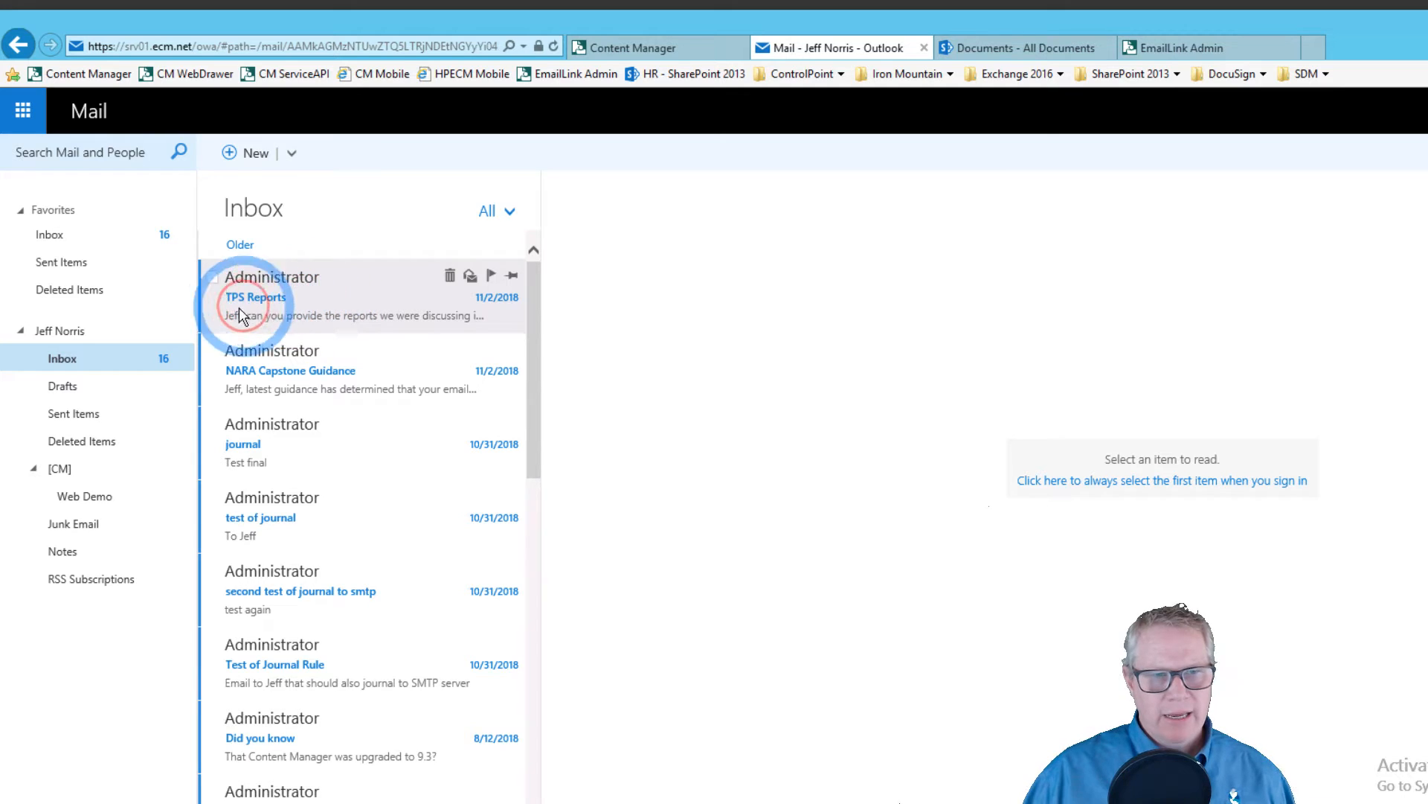
pyautogui.click(84, 497)
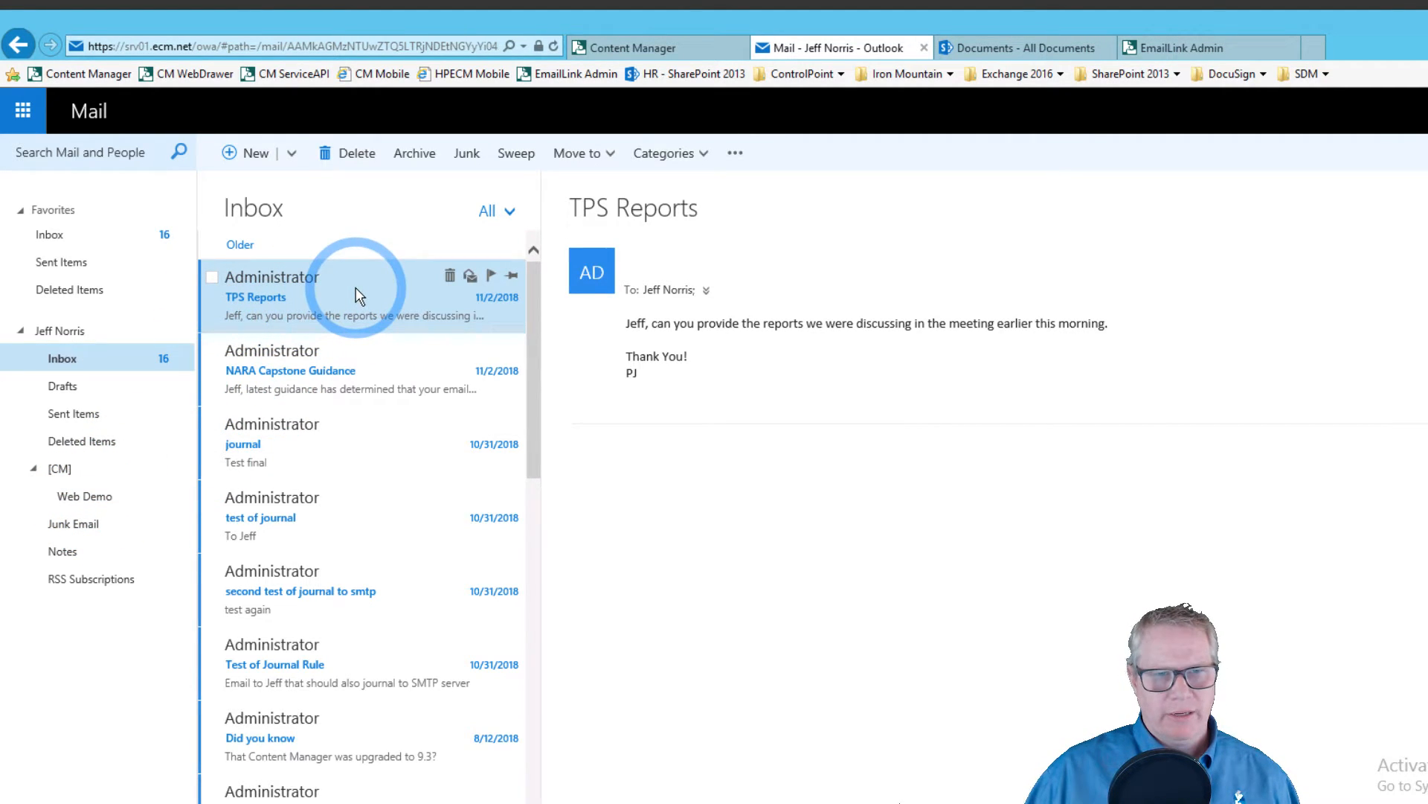
pyautogui.click(86, 497)
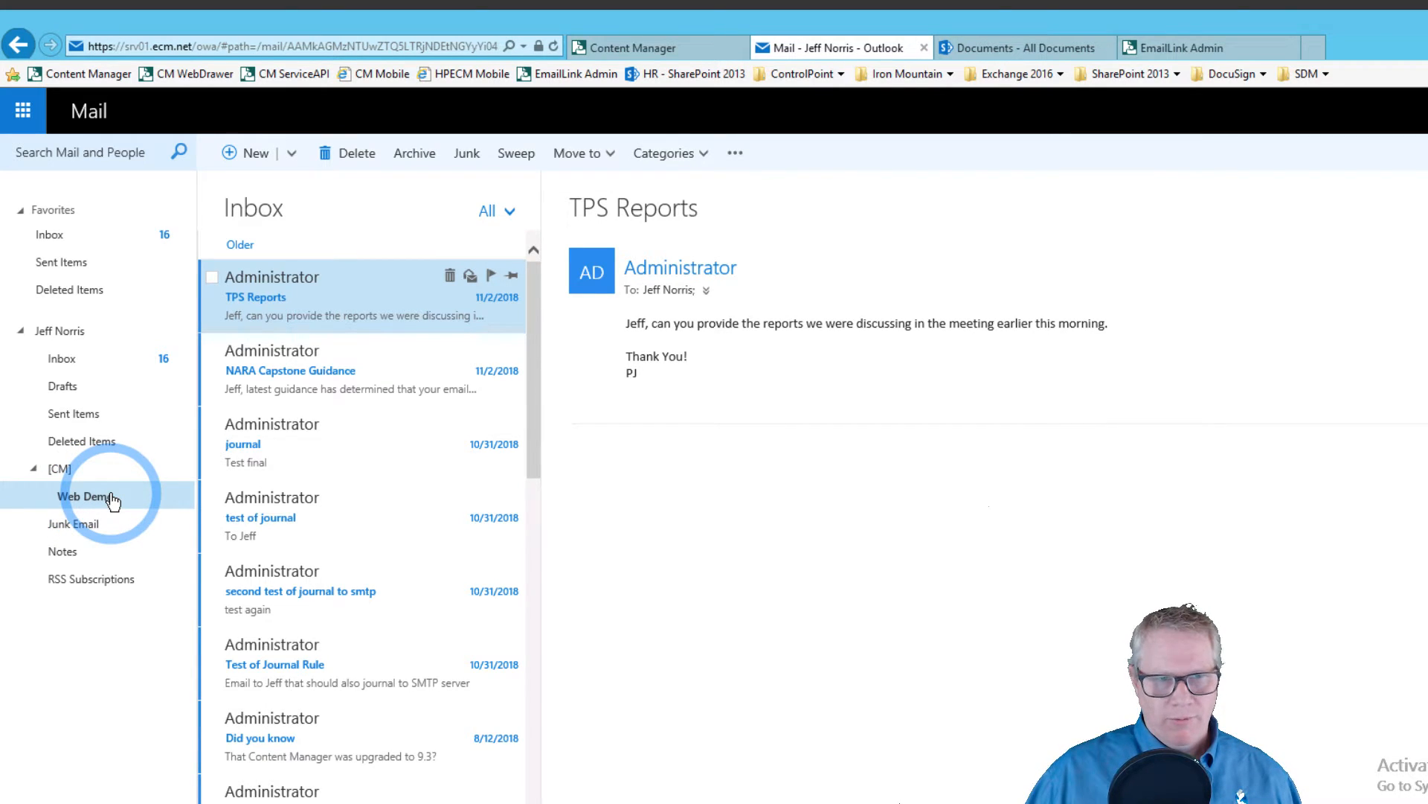
pyautogui.moveTo(313, 297); pyautogui.dragTo(112, 501)
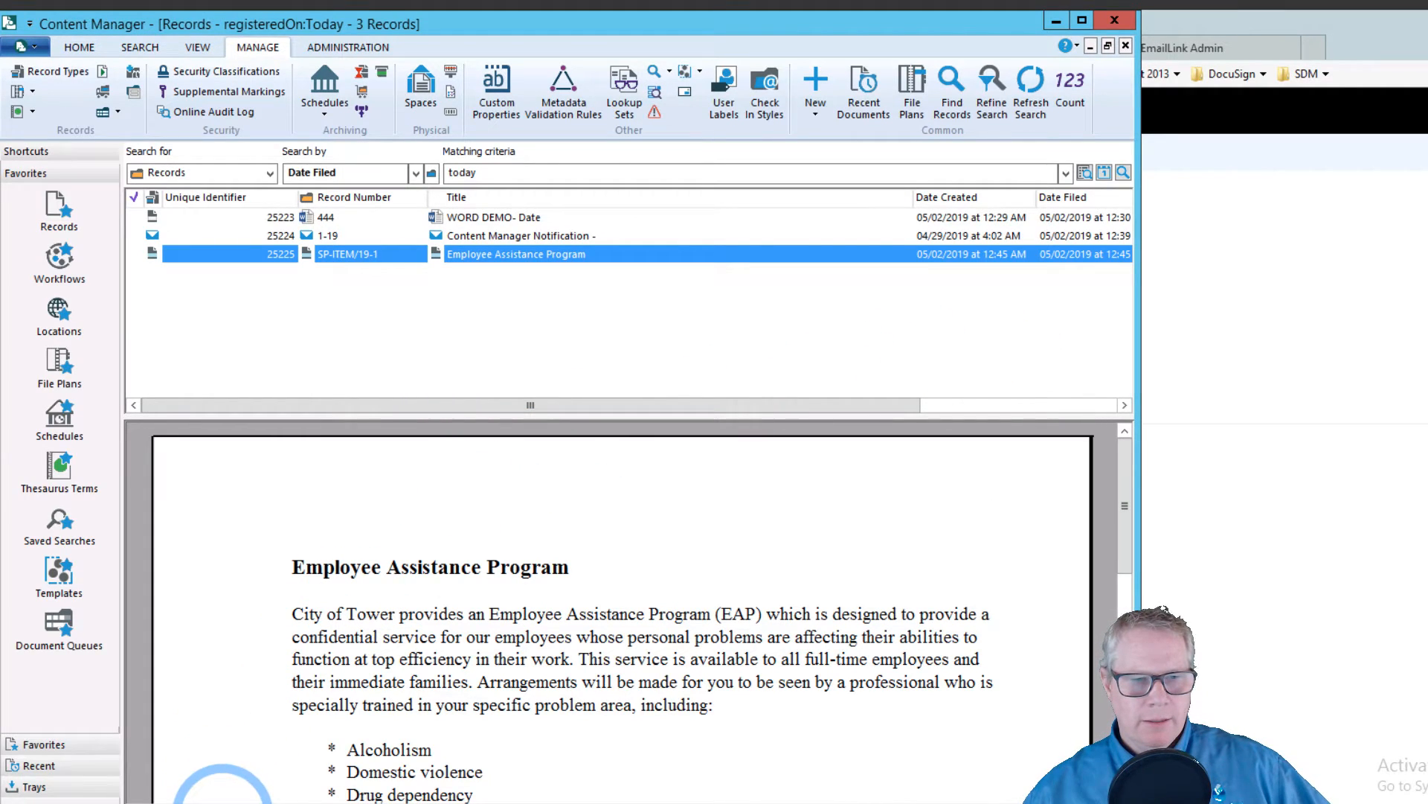
# - Check Content Manager for the captured email by rerunning the search for records filed today, then minimize the client
pyautogui.click(224, 803)
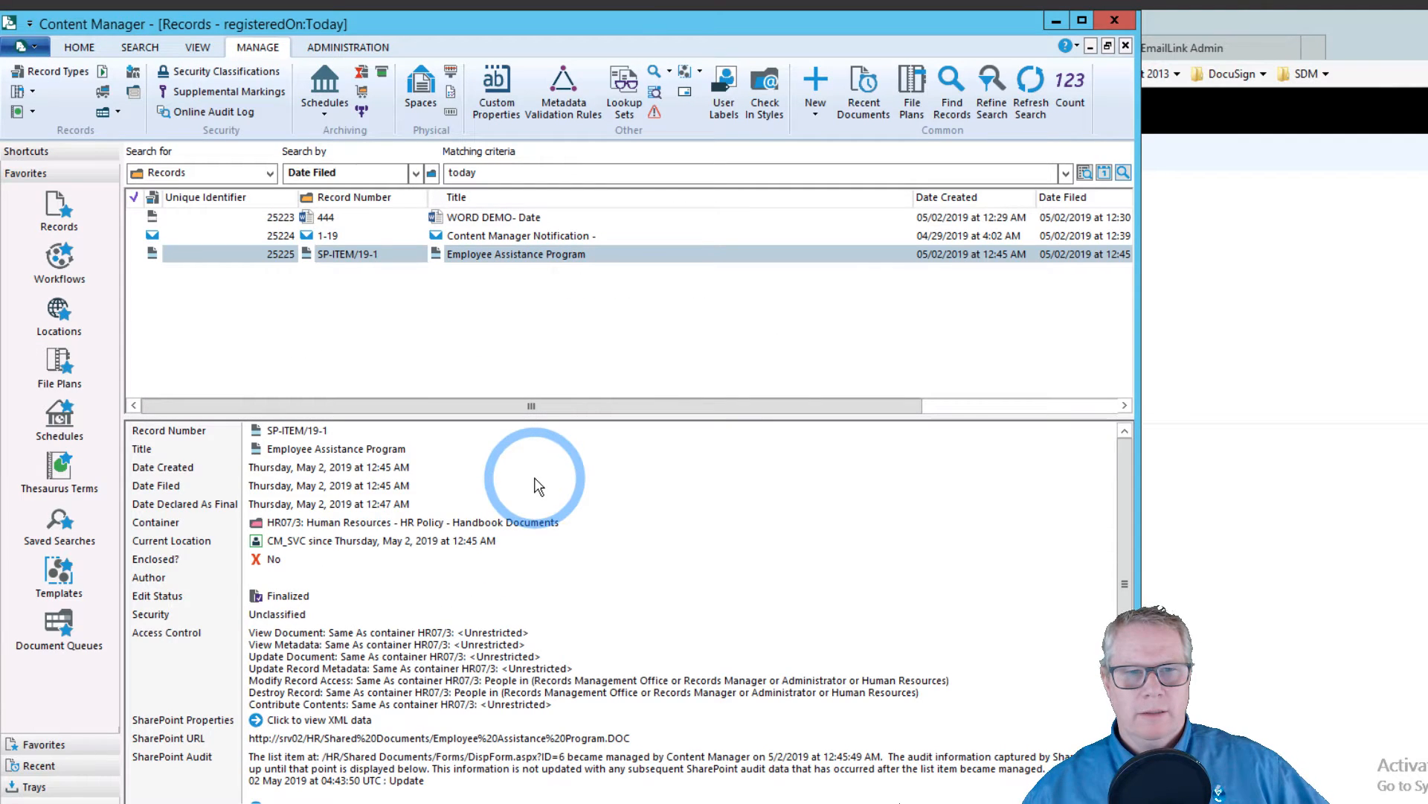
pyautogui.click(990, 218)
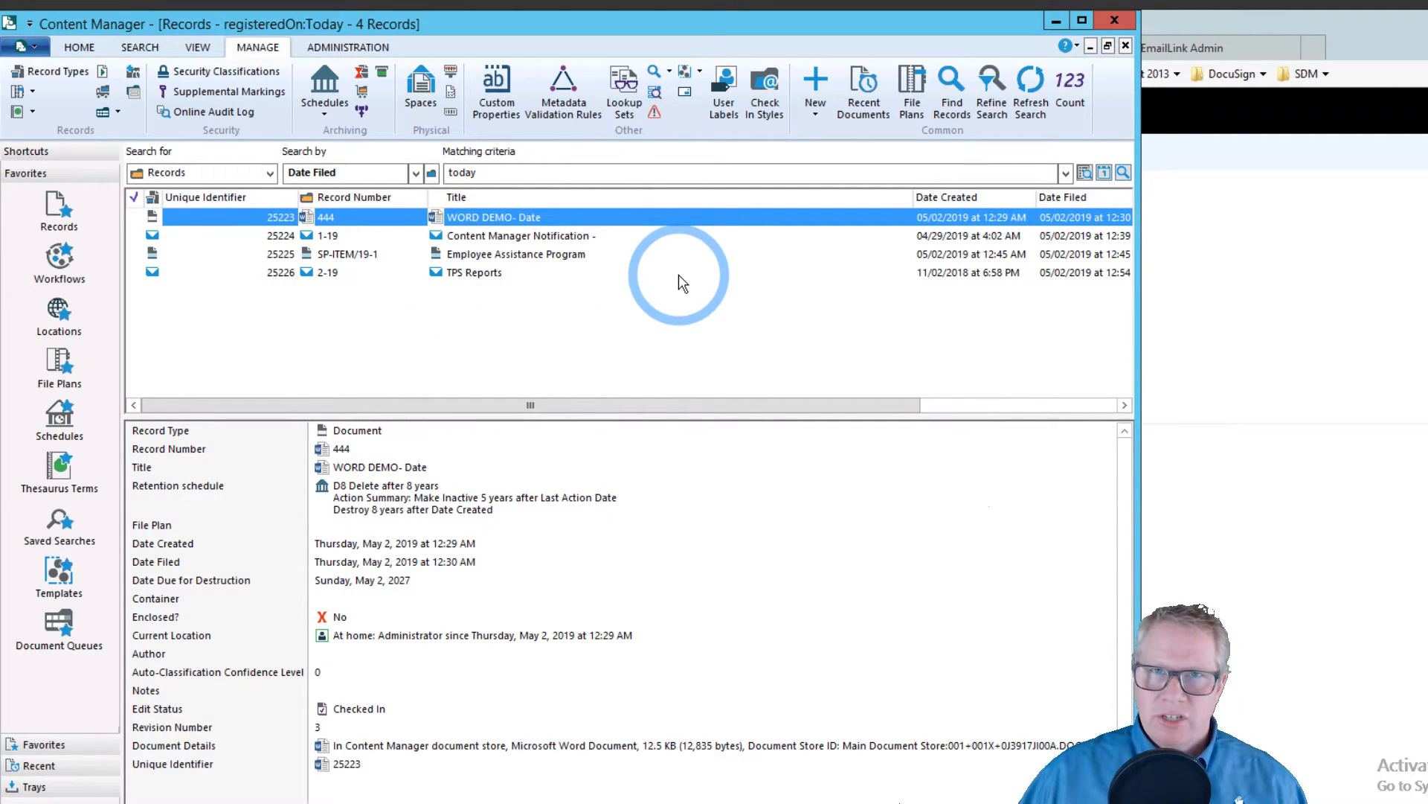
pyautogui.click(1057, 22)
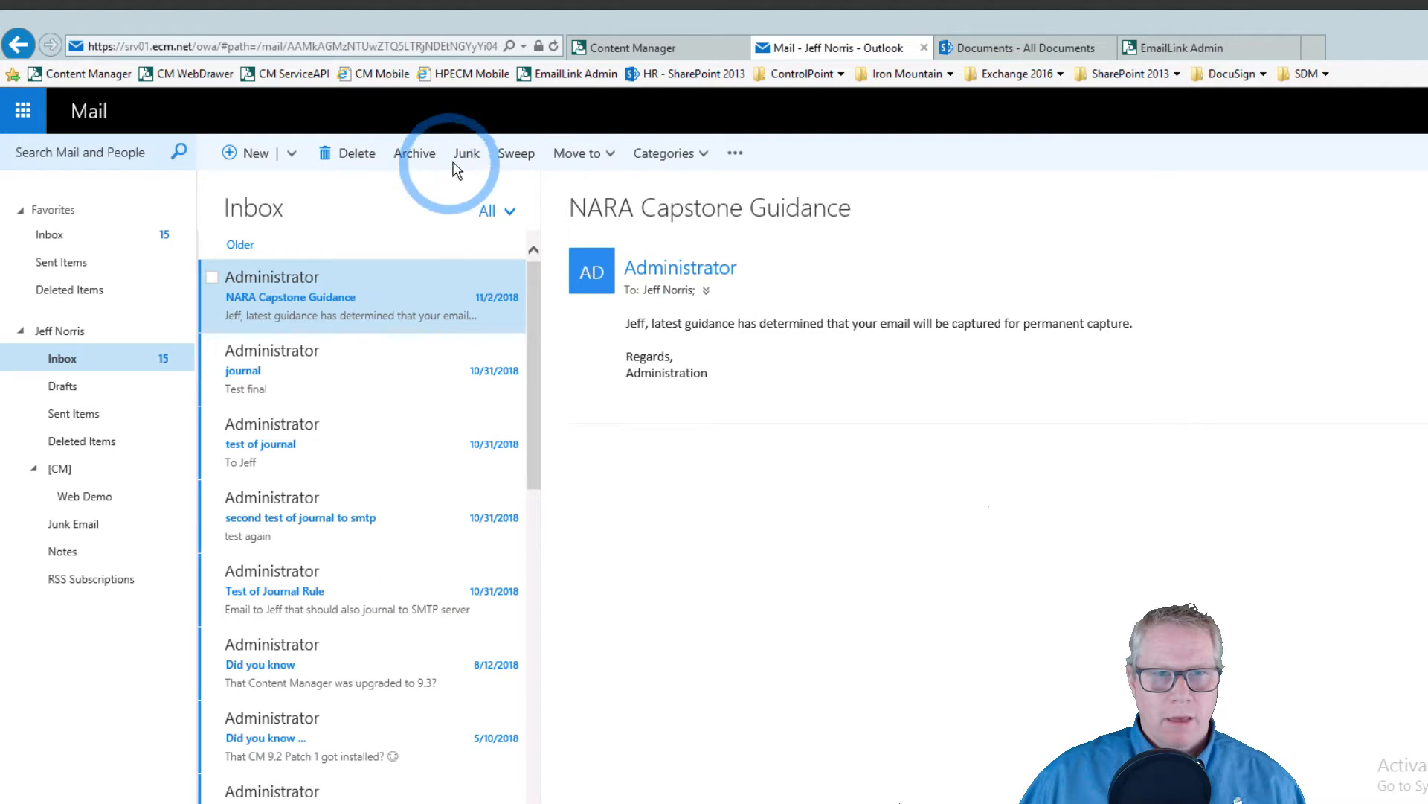
# - Switch to the Outlook desktop client, look over the Check In with Style options for the notification email, and minimize the window
pyautogui.click(797, 46)
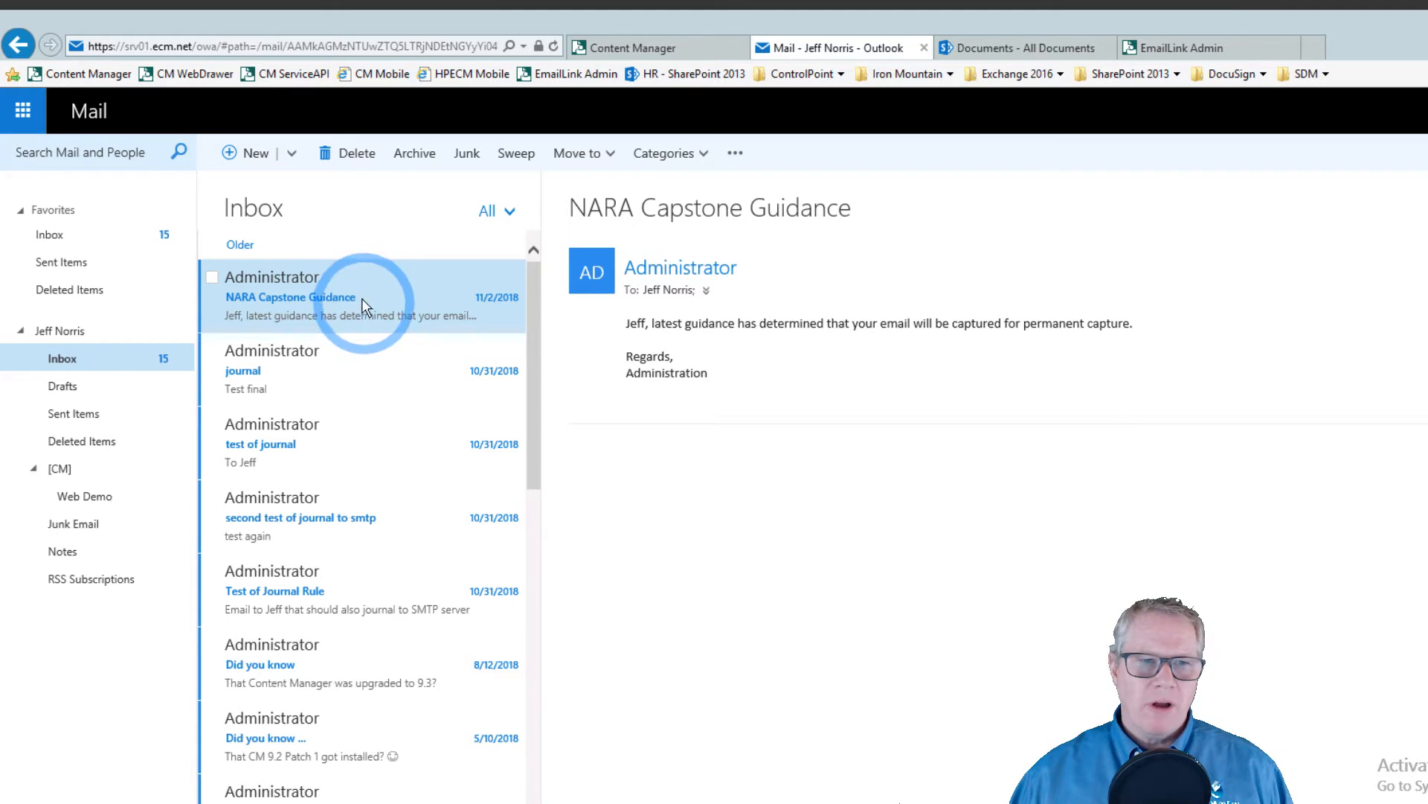
pyautogui.click(109, 497)
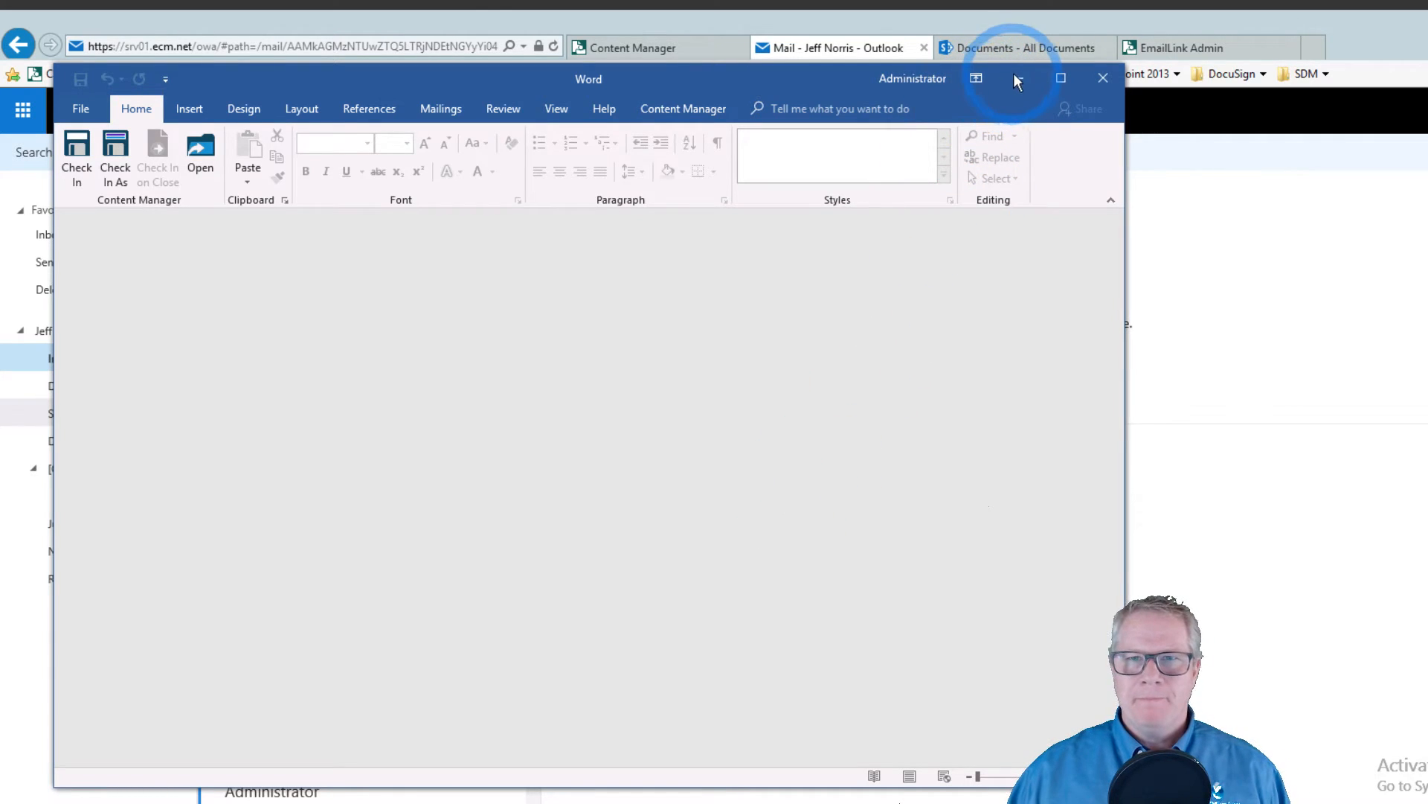
pyautogui.click(1033, 88)
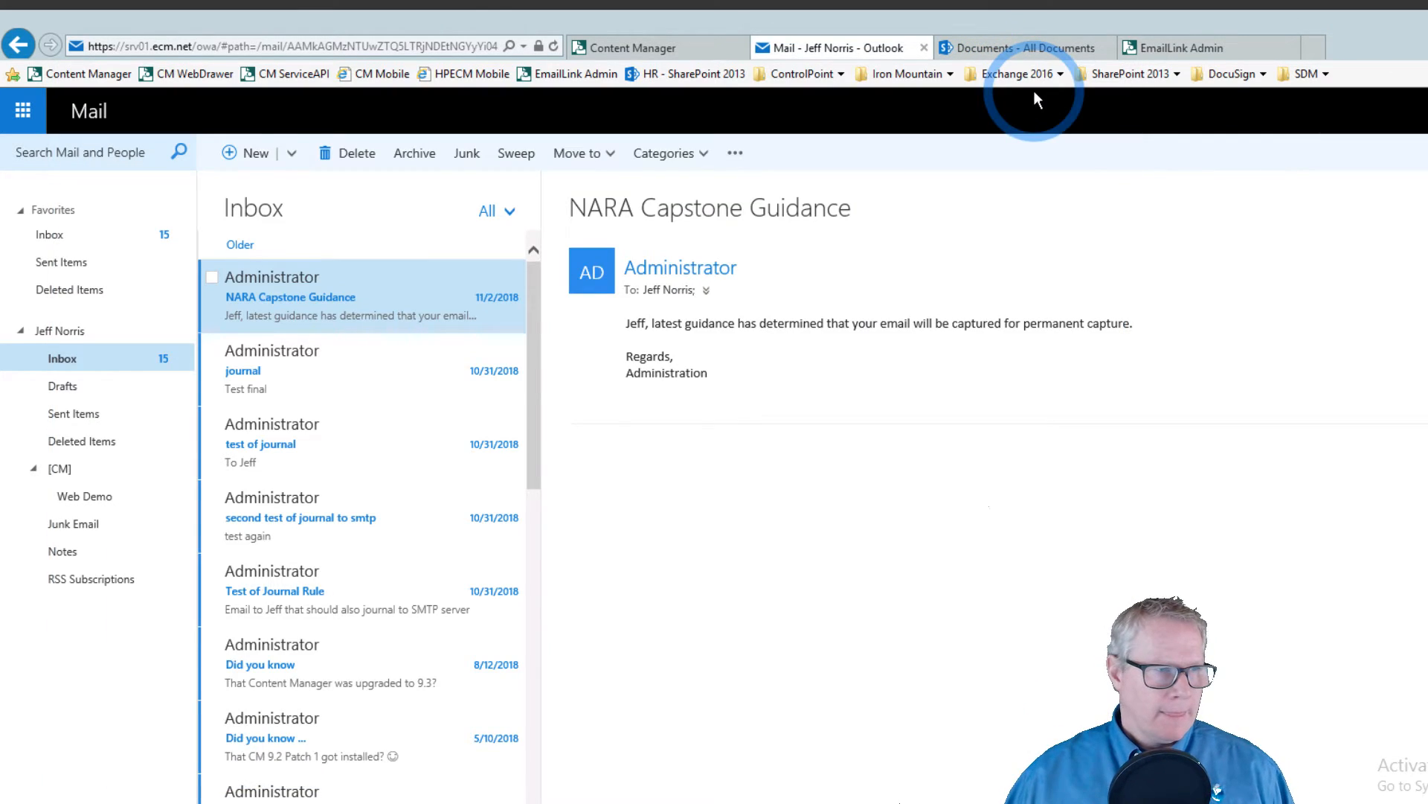
pyautogui.click(317, 288)
pyautogui.moveTo(80, 524); pyautogui.dragTo(86, 504)
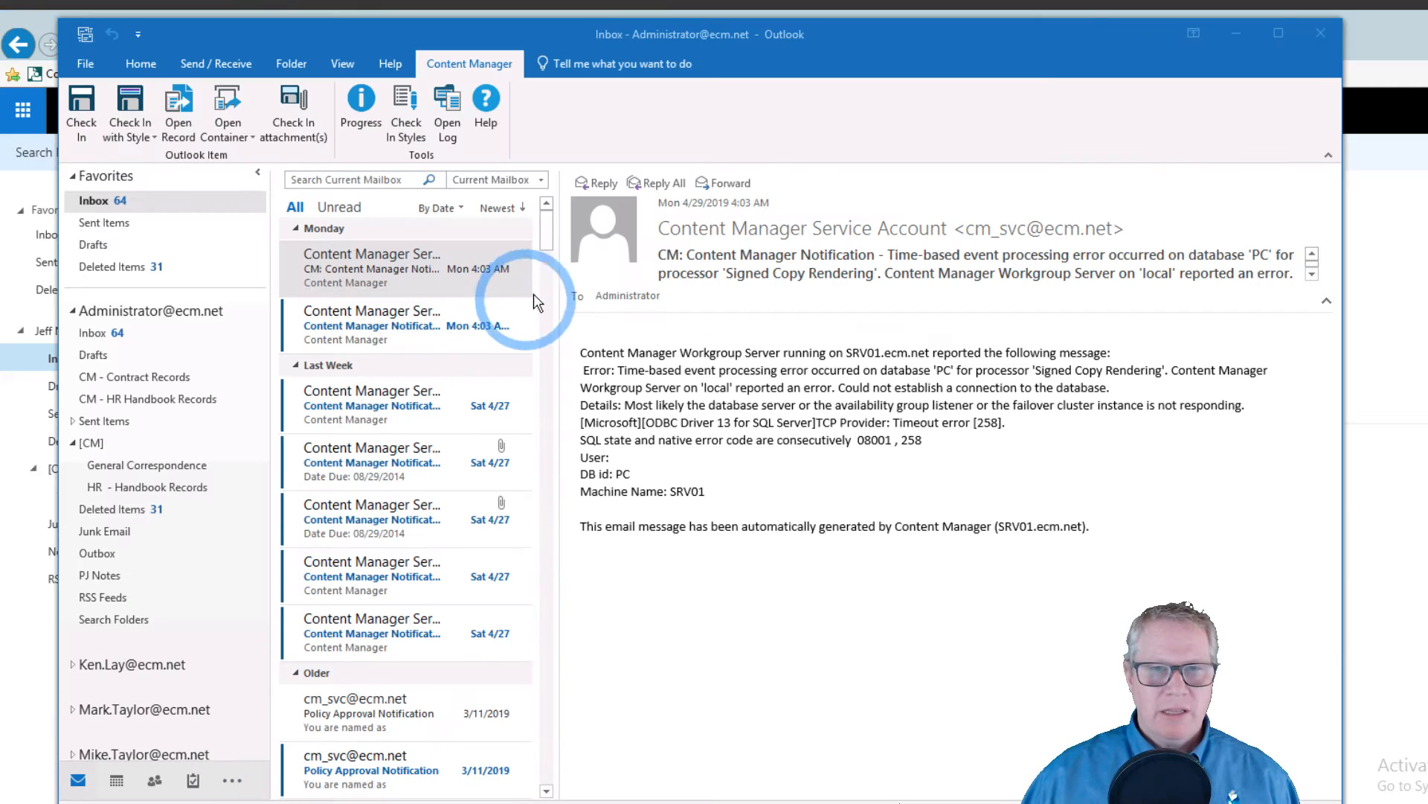
pyautogui.click(537, 294)
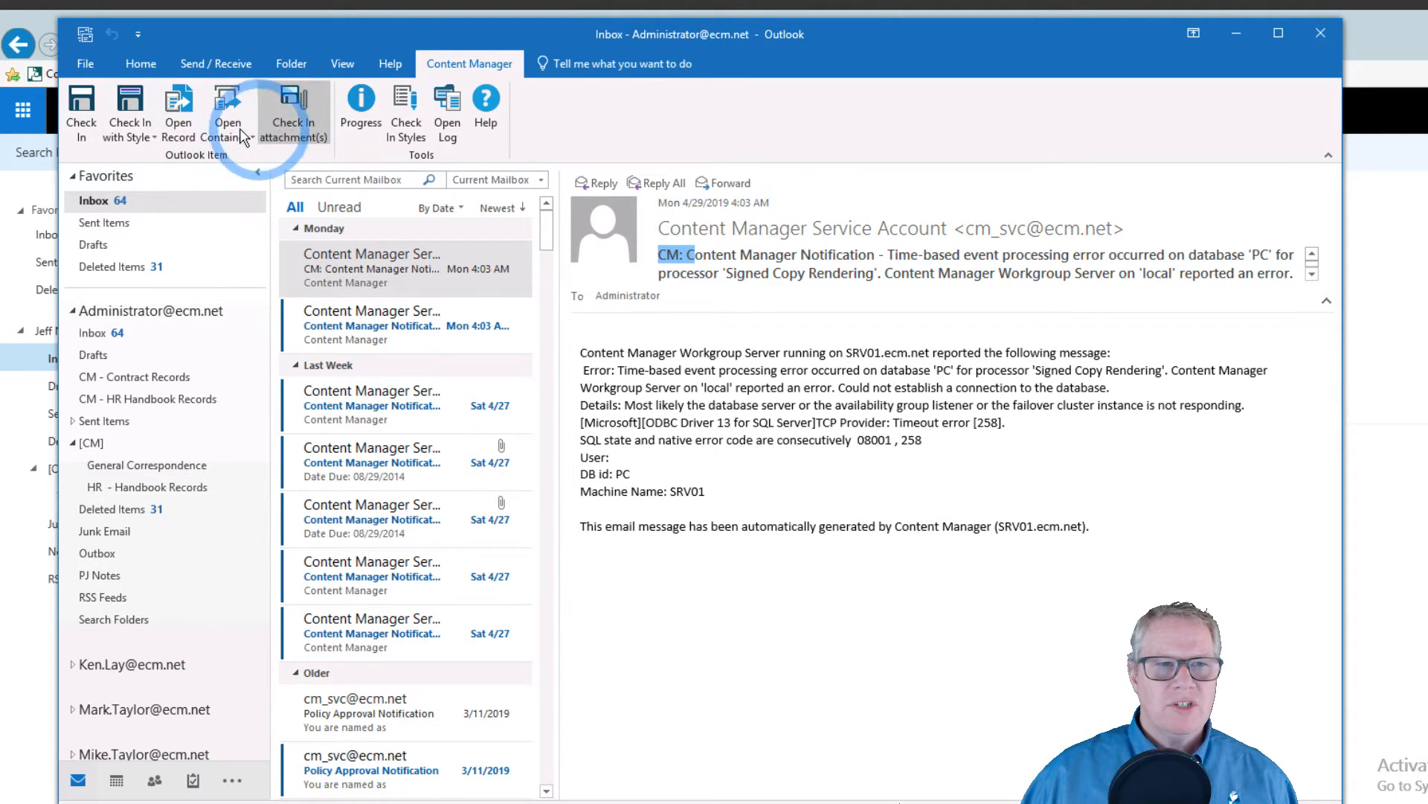
pyautogui.click(152, 140)
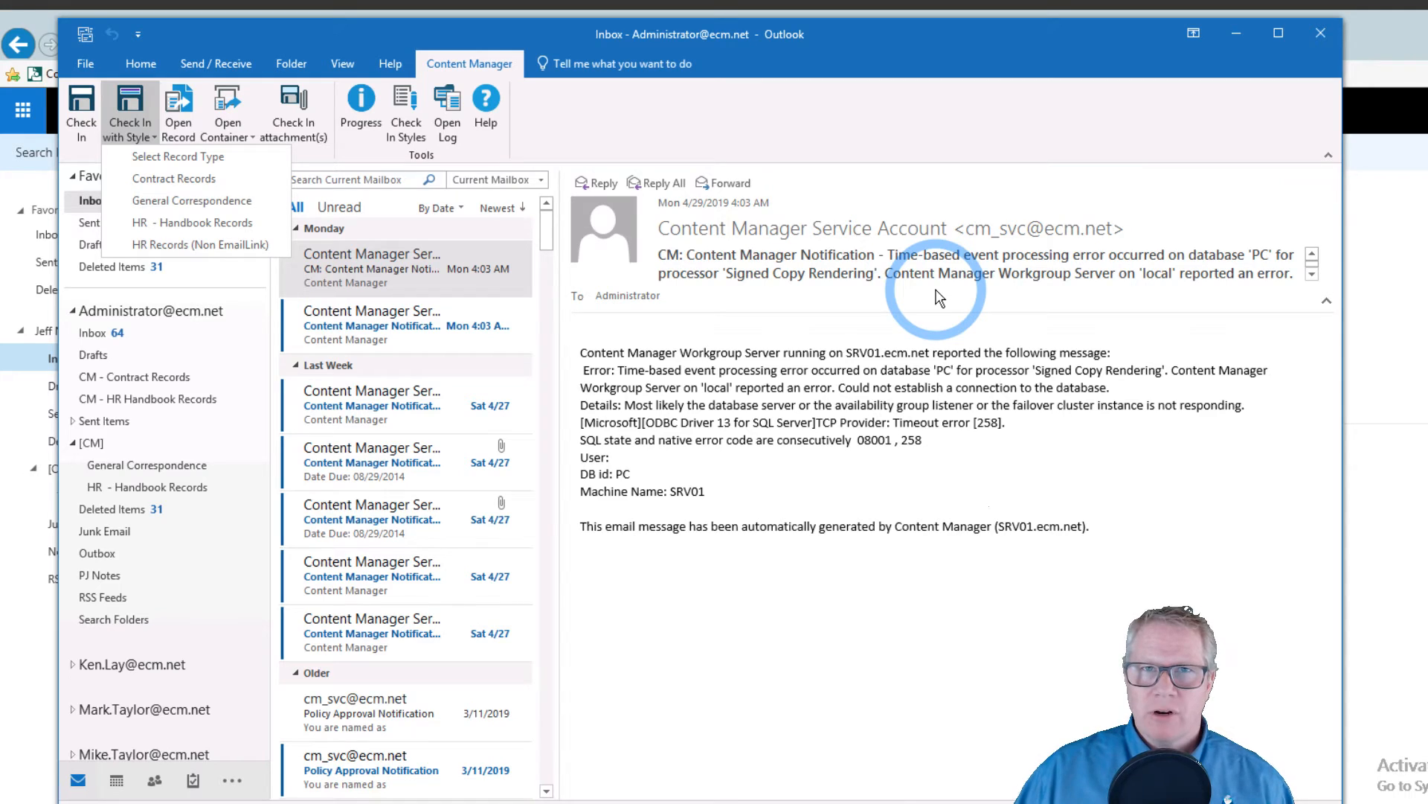
pyautogui.click(1237, 33)
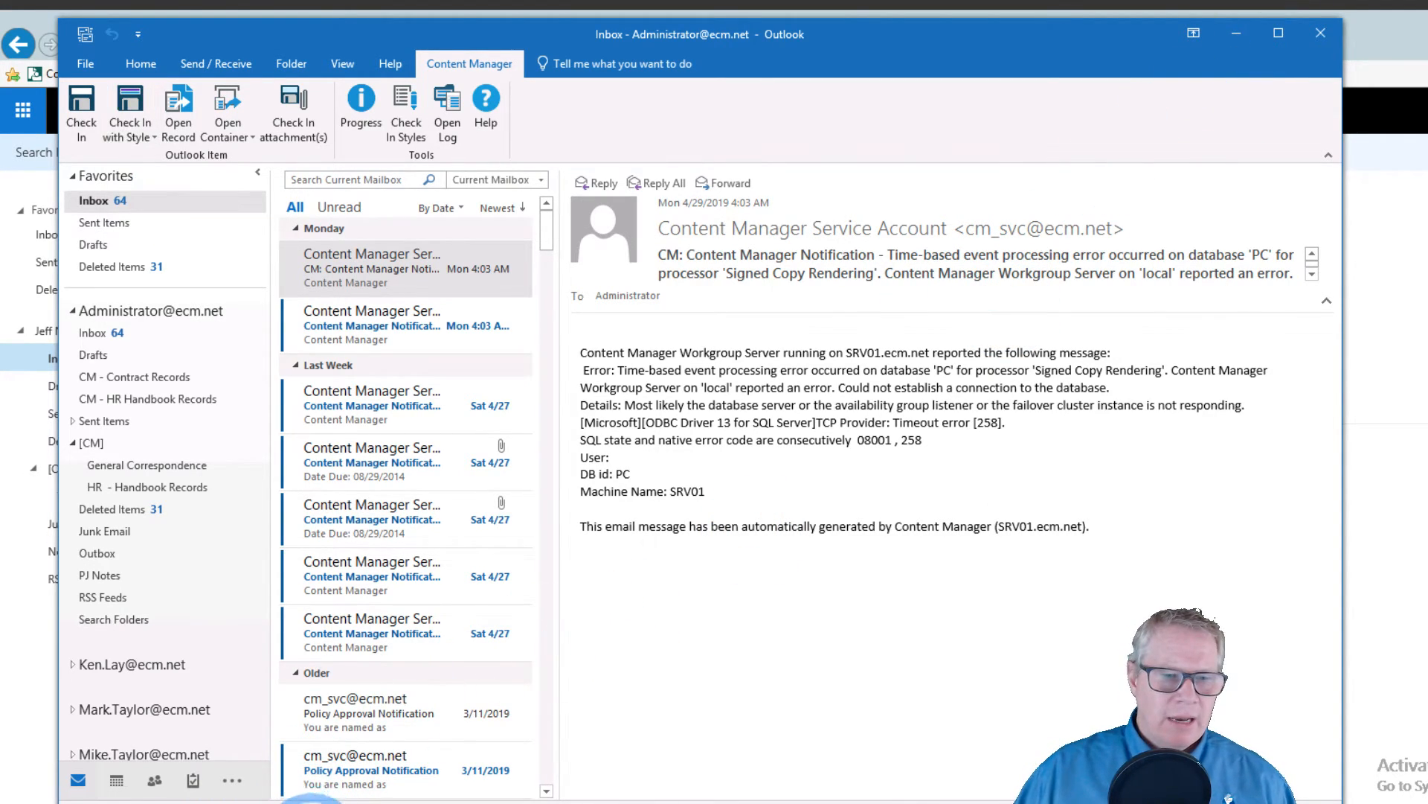
# - Bring up Word to look over its Content Manager commands and minimize it again
pyautogui.click(313, 801)
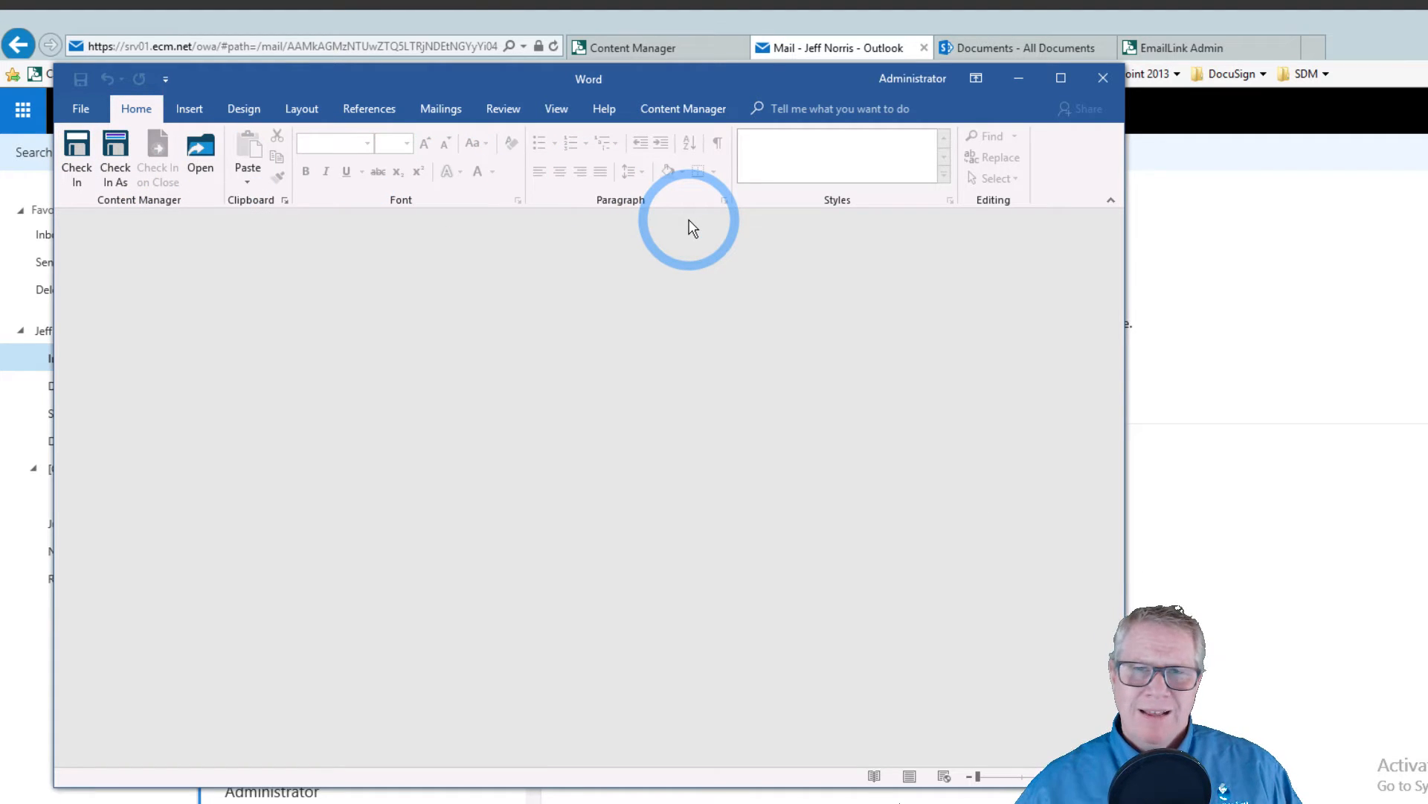
pyautogui.click(1020, 78)
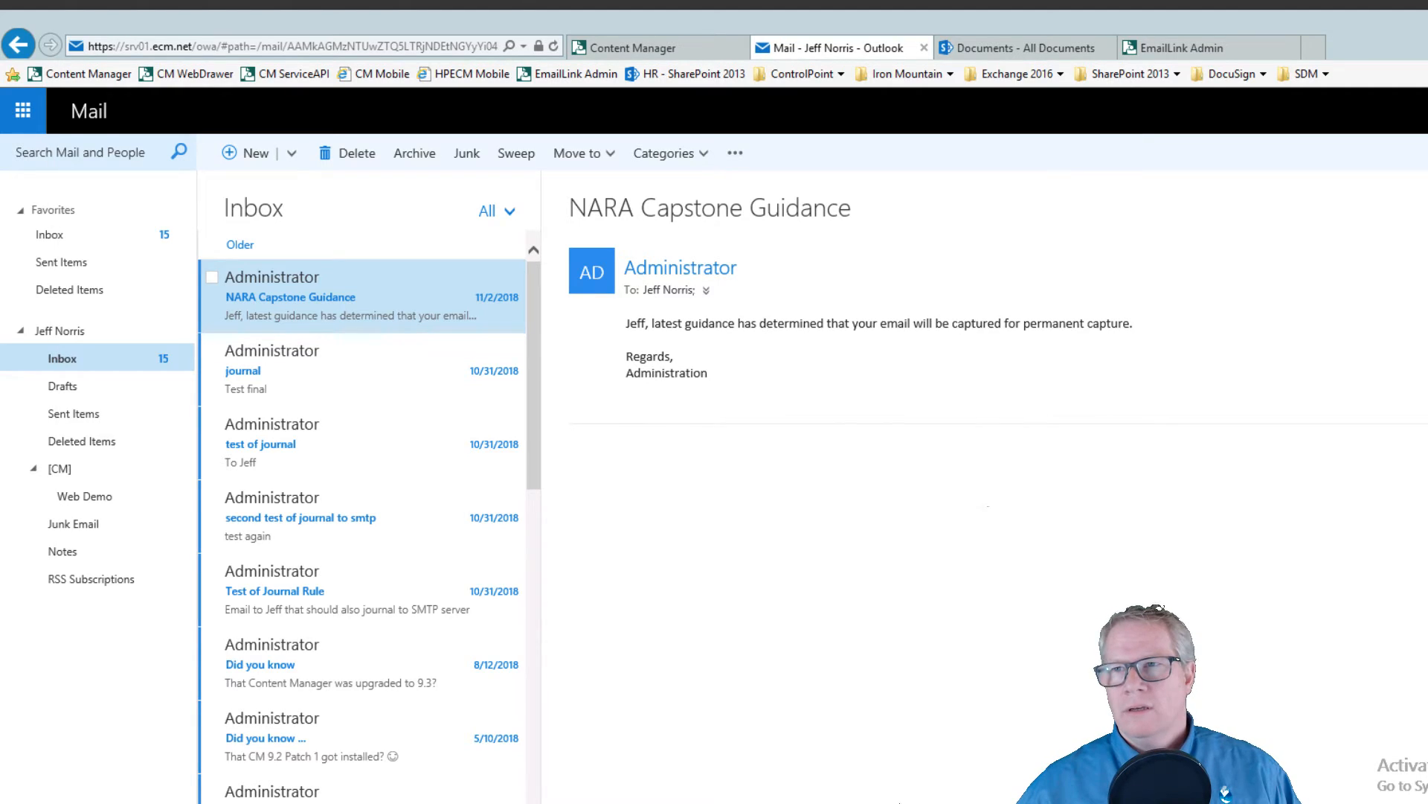
# - Clear the browser from view and reposition the Content Manager window so that the desktop shortcuts are exposed
pyautogui.click(1422, 19)
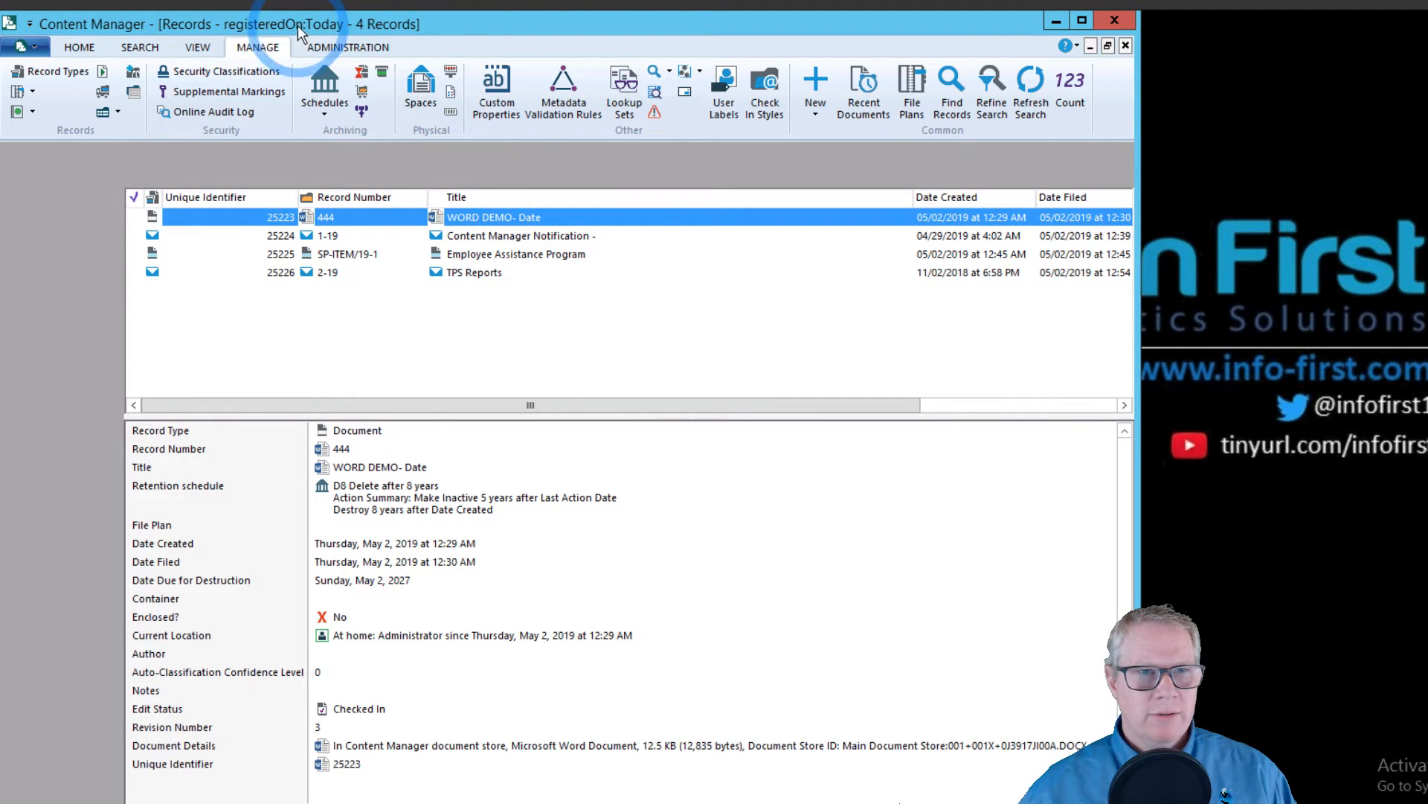
pyautogui.click(301, 23)
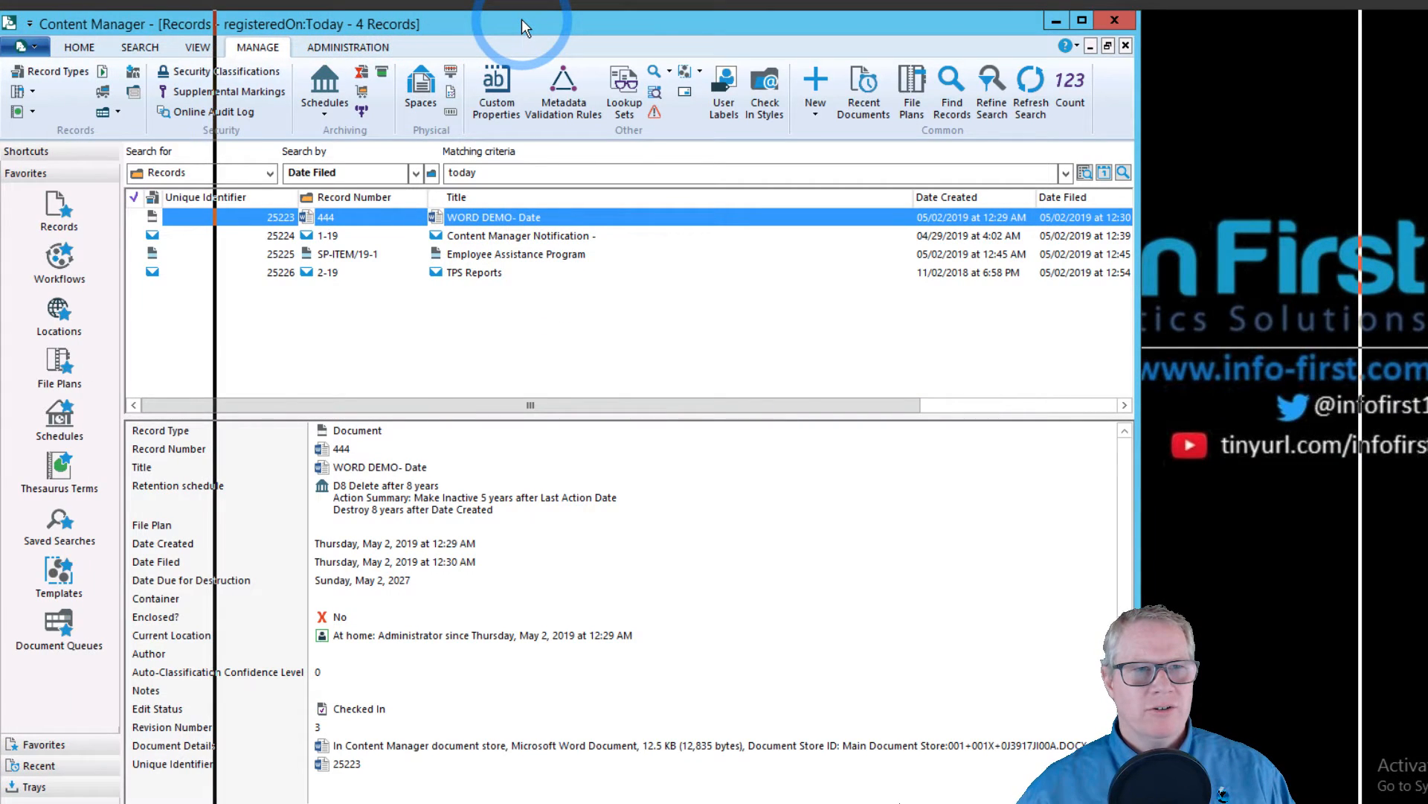
pyautogui.moveTo(522, 20); pyautogui.dragTo(555, 31)
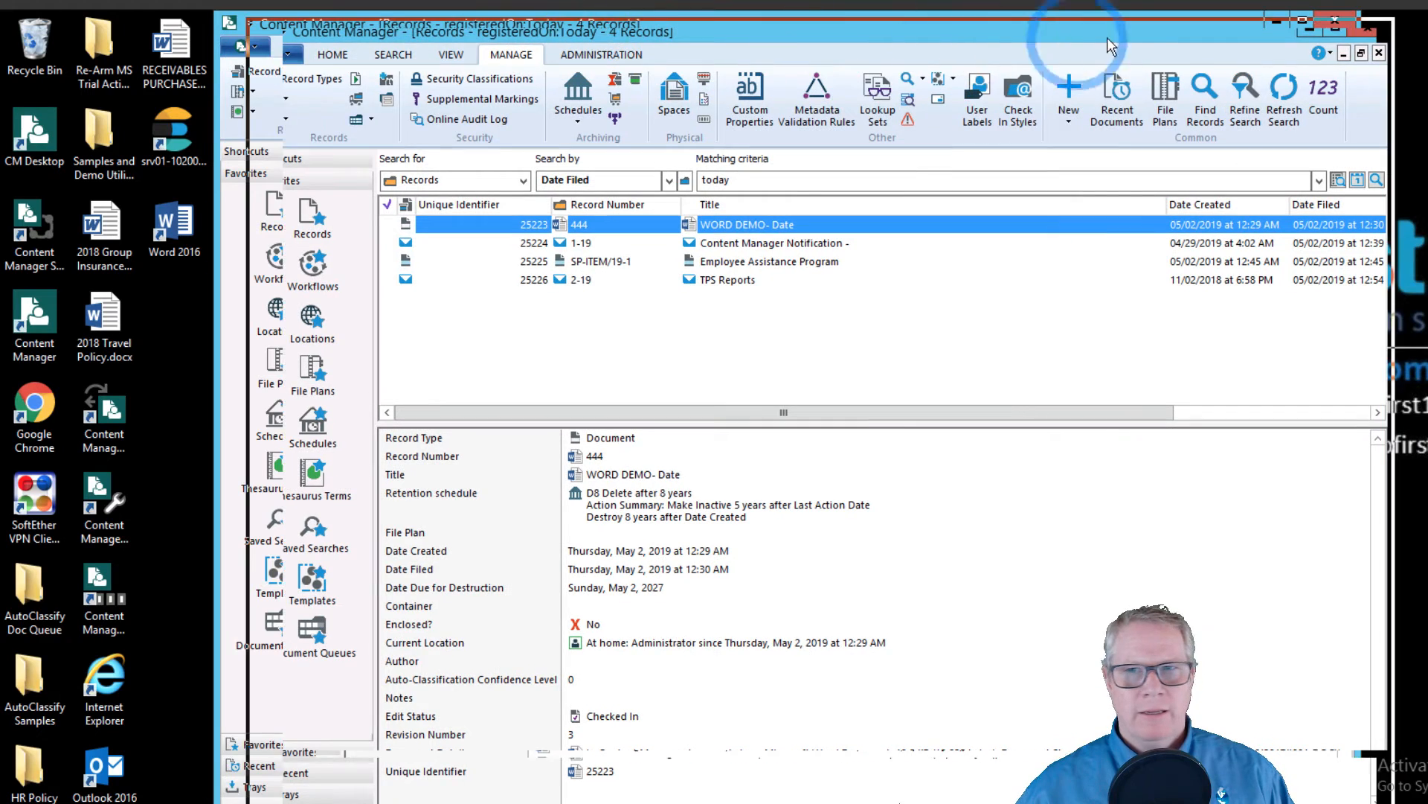
# - Close all open record search windows in the Content Manager desktop client
pyautogui.click(1377, 55)
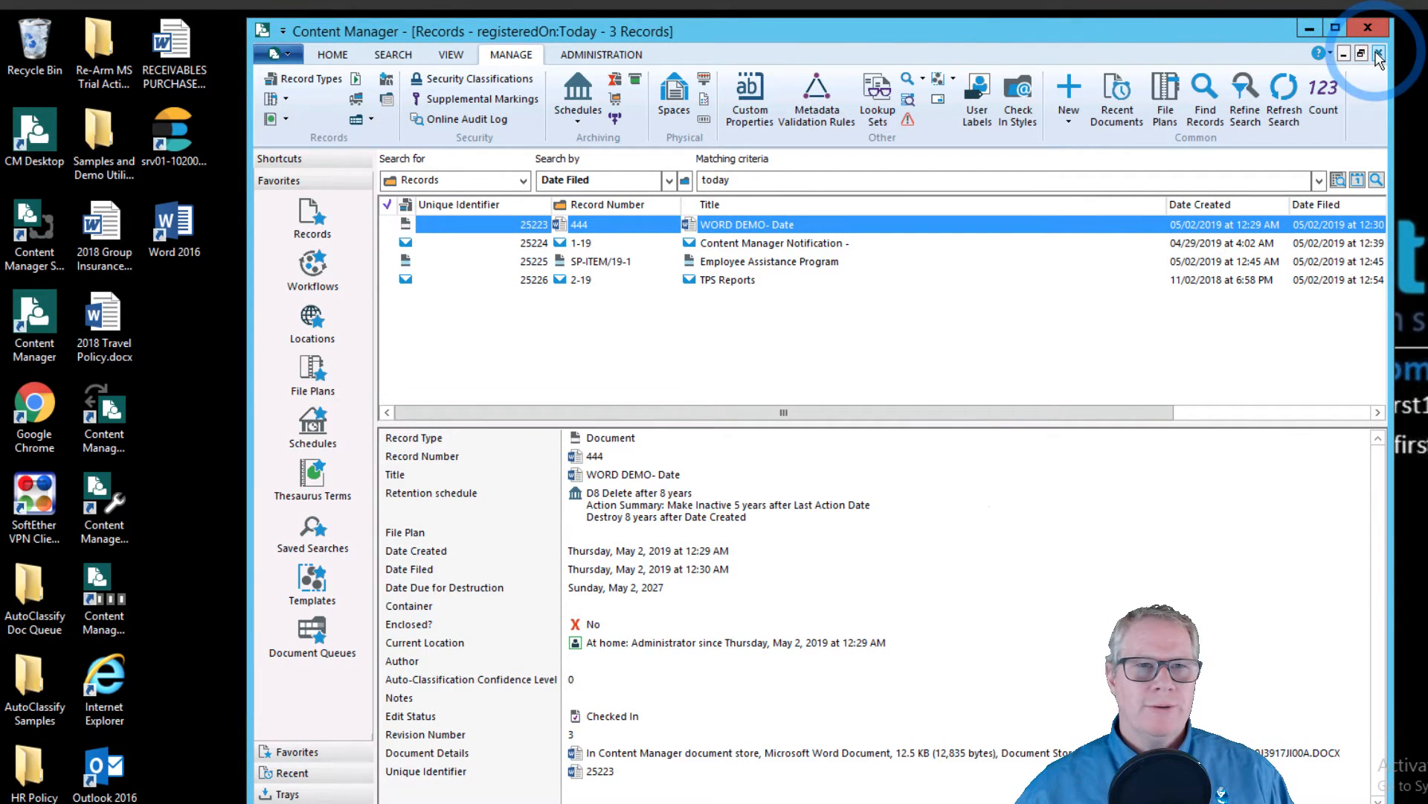
pyautogui.click(1378, 56)
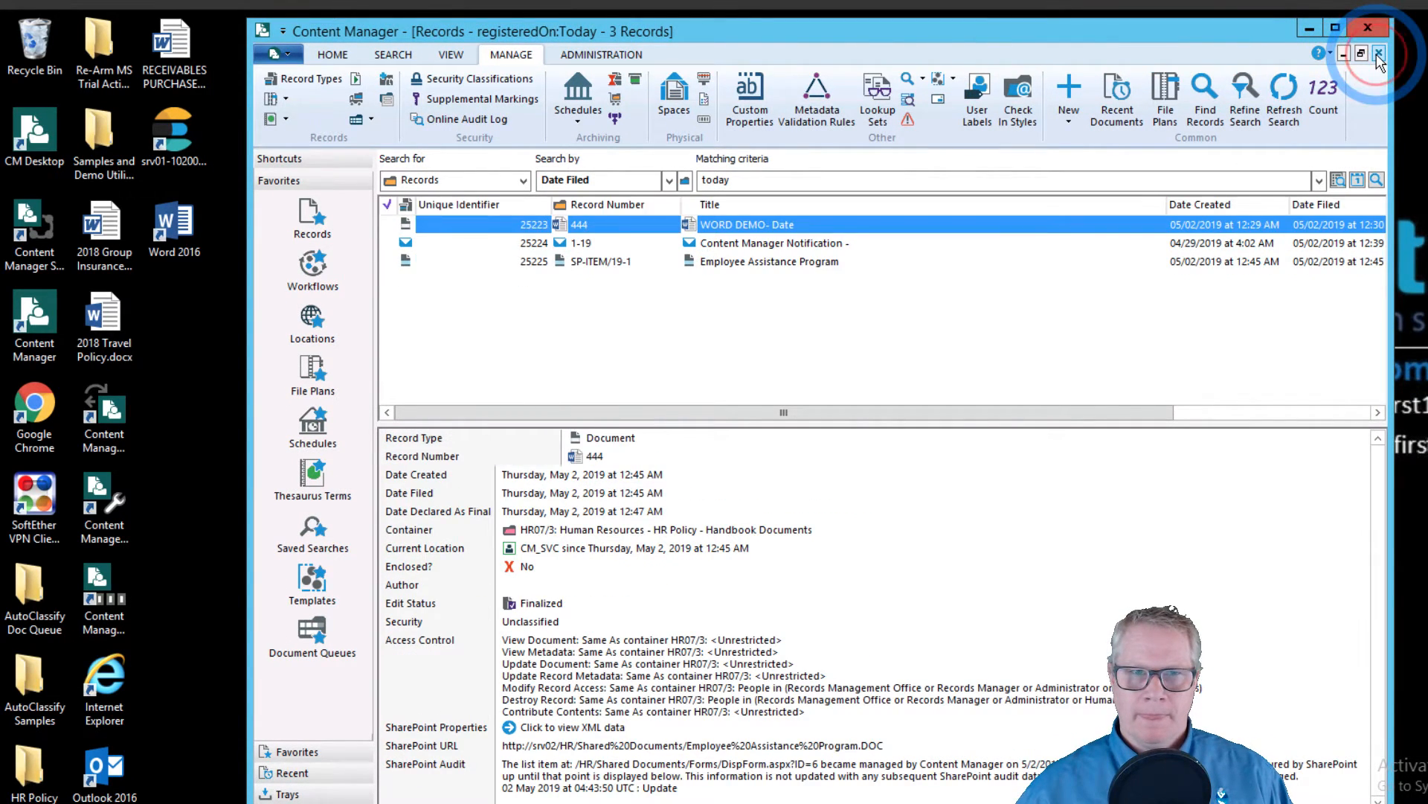
pyautogui.click(451, 55)
pyautogui.click(719, 79)
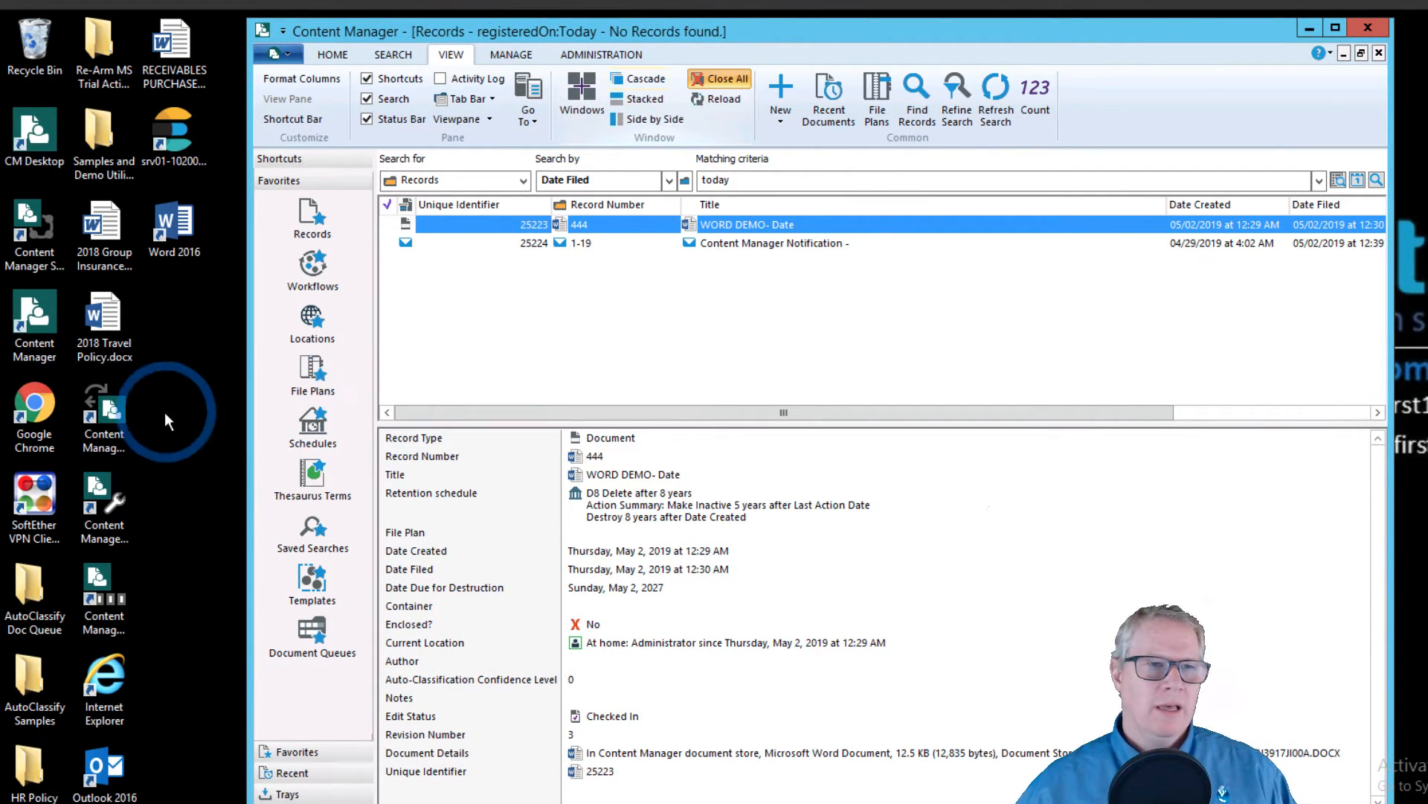
# - Check in the 2018 Group Insurance Policy file from the desktop as a new Document record, and rerun the search for records filed today
pyautogui.click(102, 227)
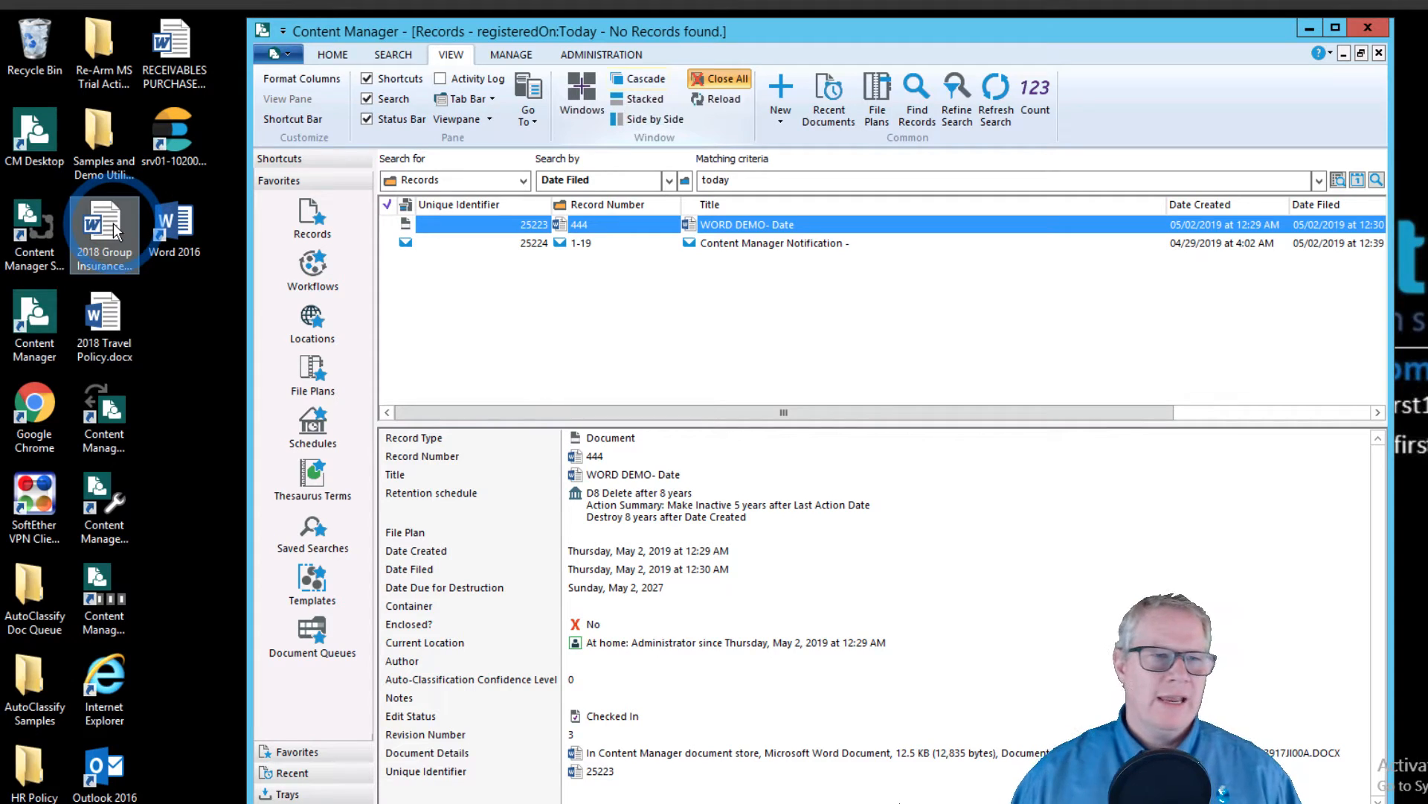
pyautogui.moveTo(101, 227); pyautogui.dragTo(191, 363)
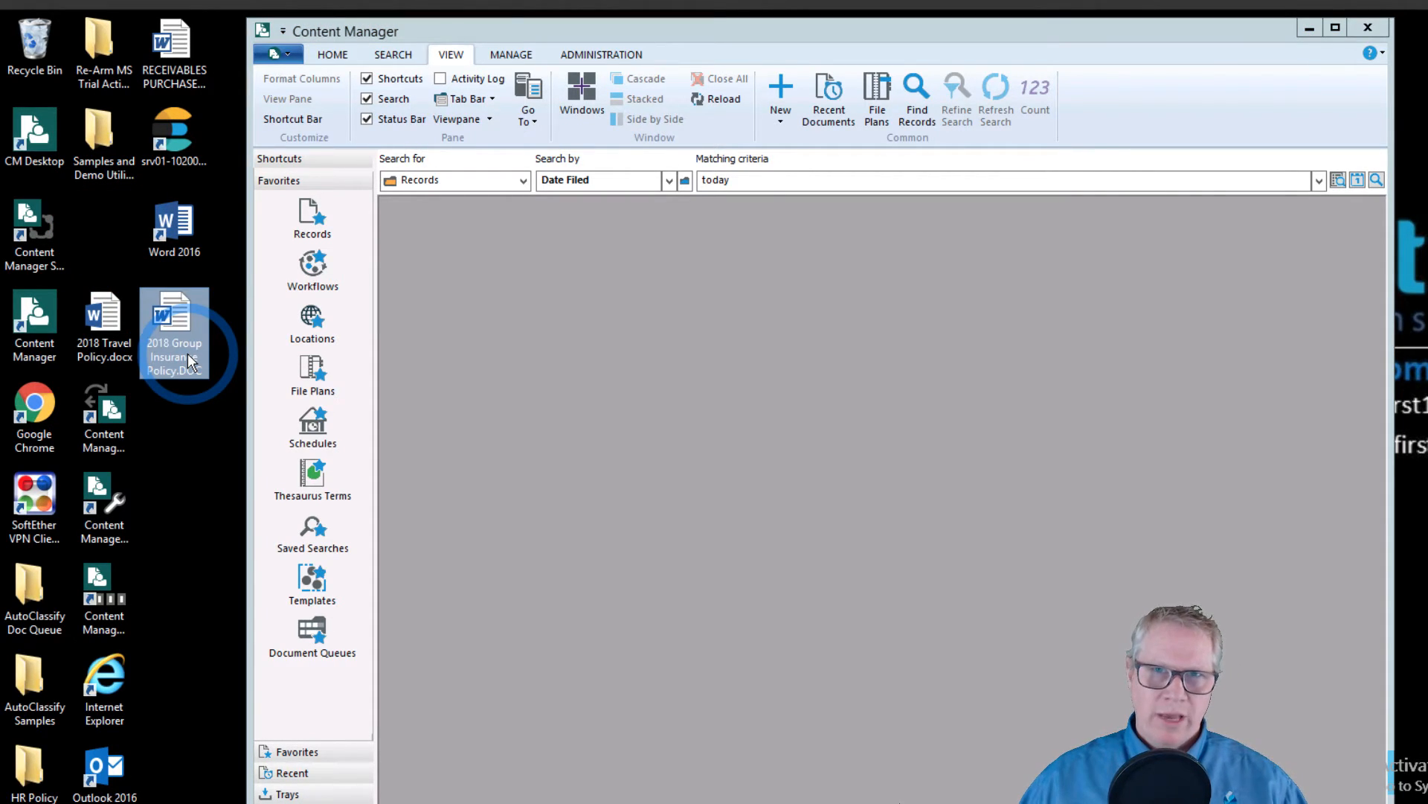
pyautogui.moveTo(170, 314); pyautogui.dragTo(623, 292)
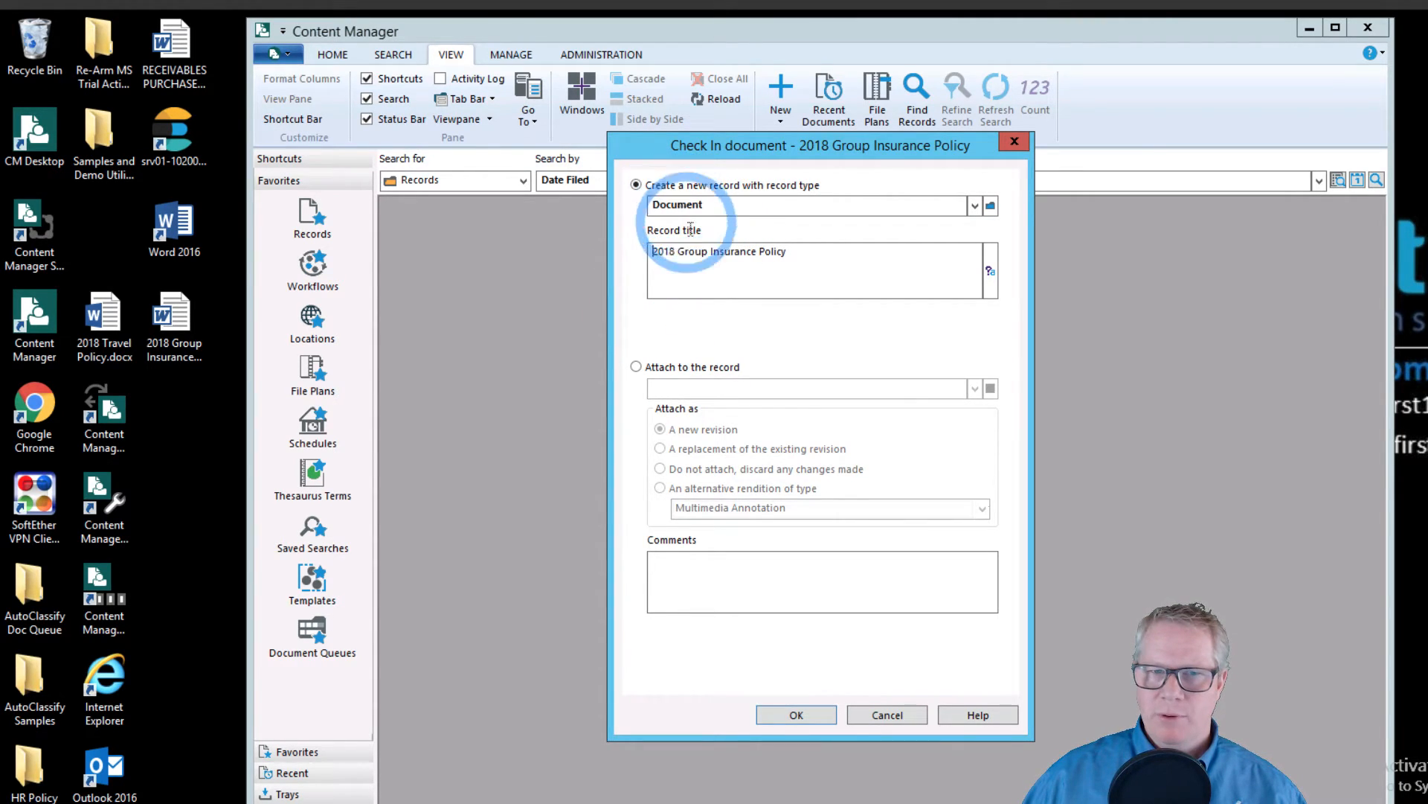
pyautogui.click(795, 715)
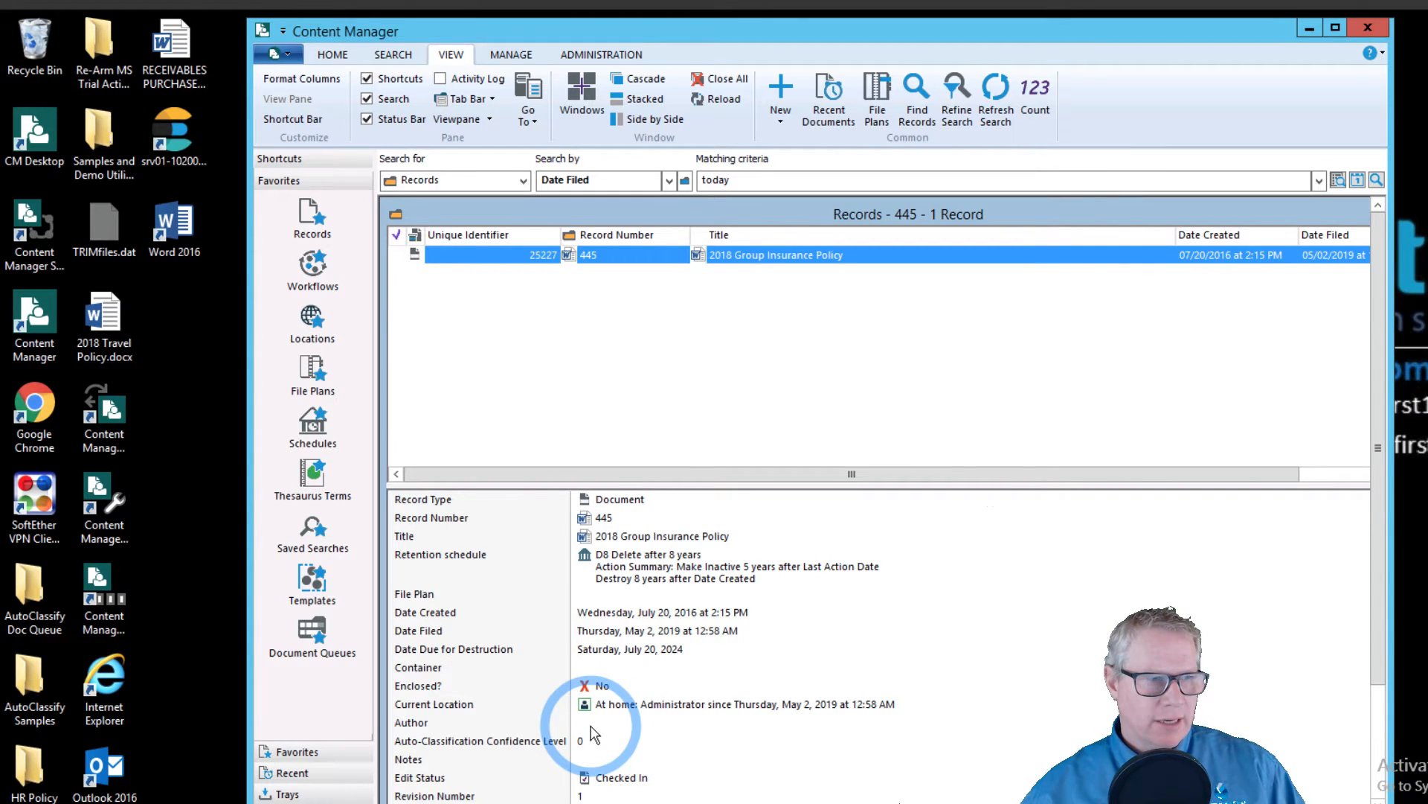
pyautogui.doubleClick(1322, 214)
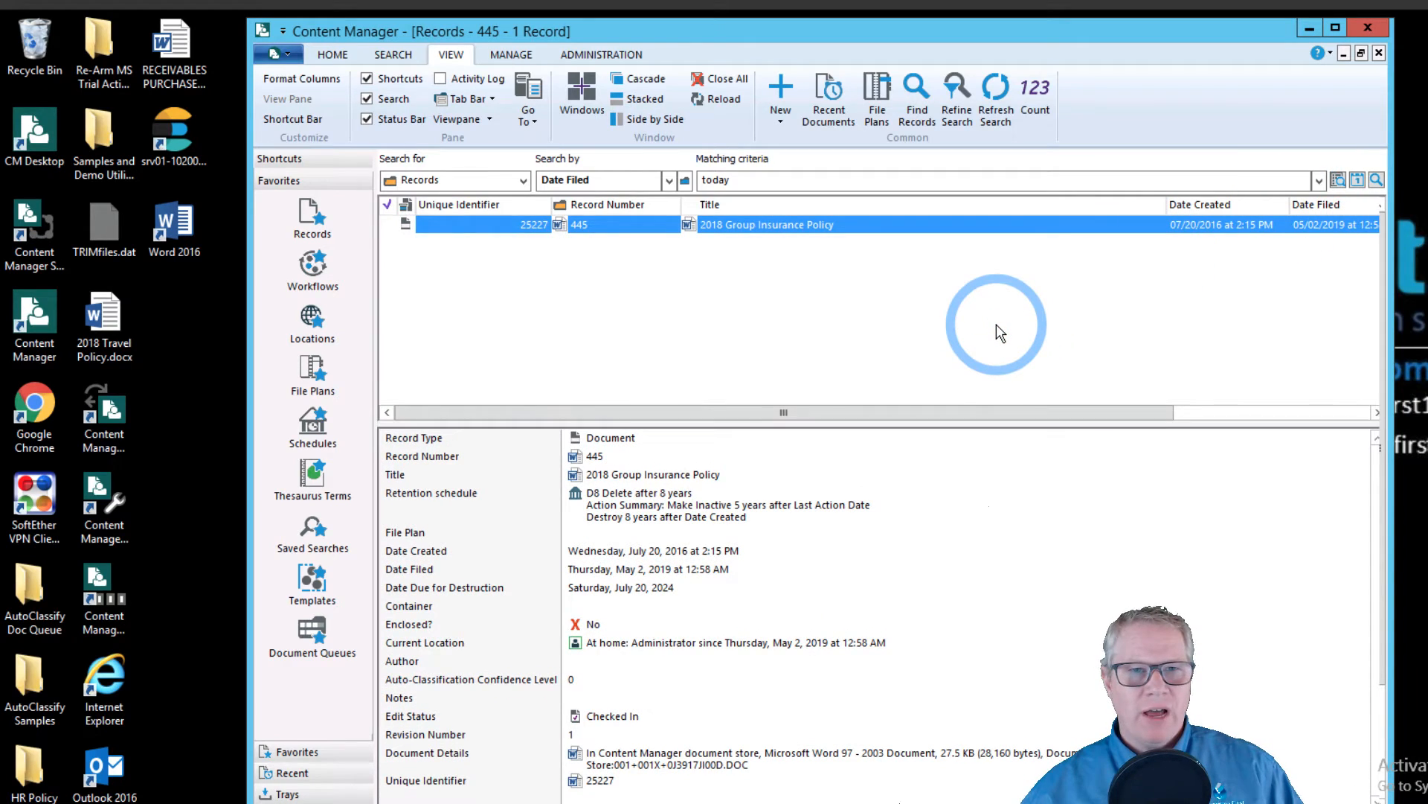
pyautogui.press('Return')
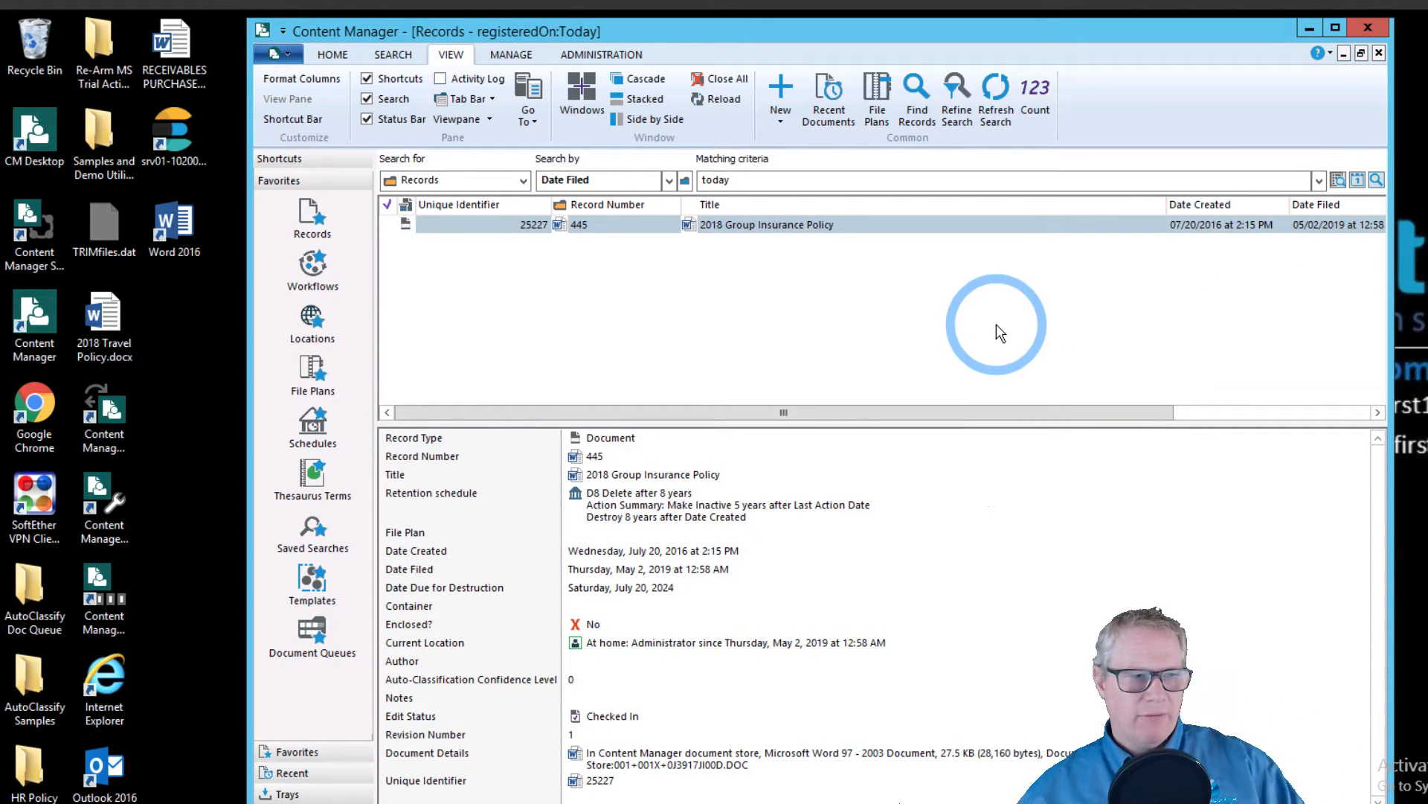
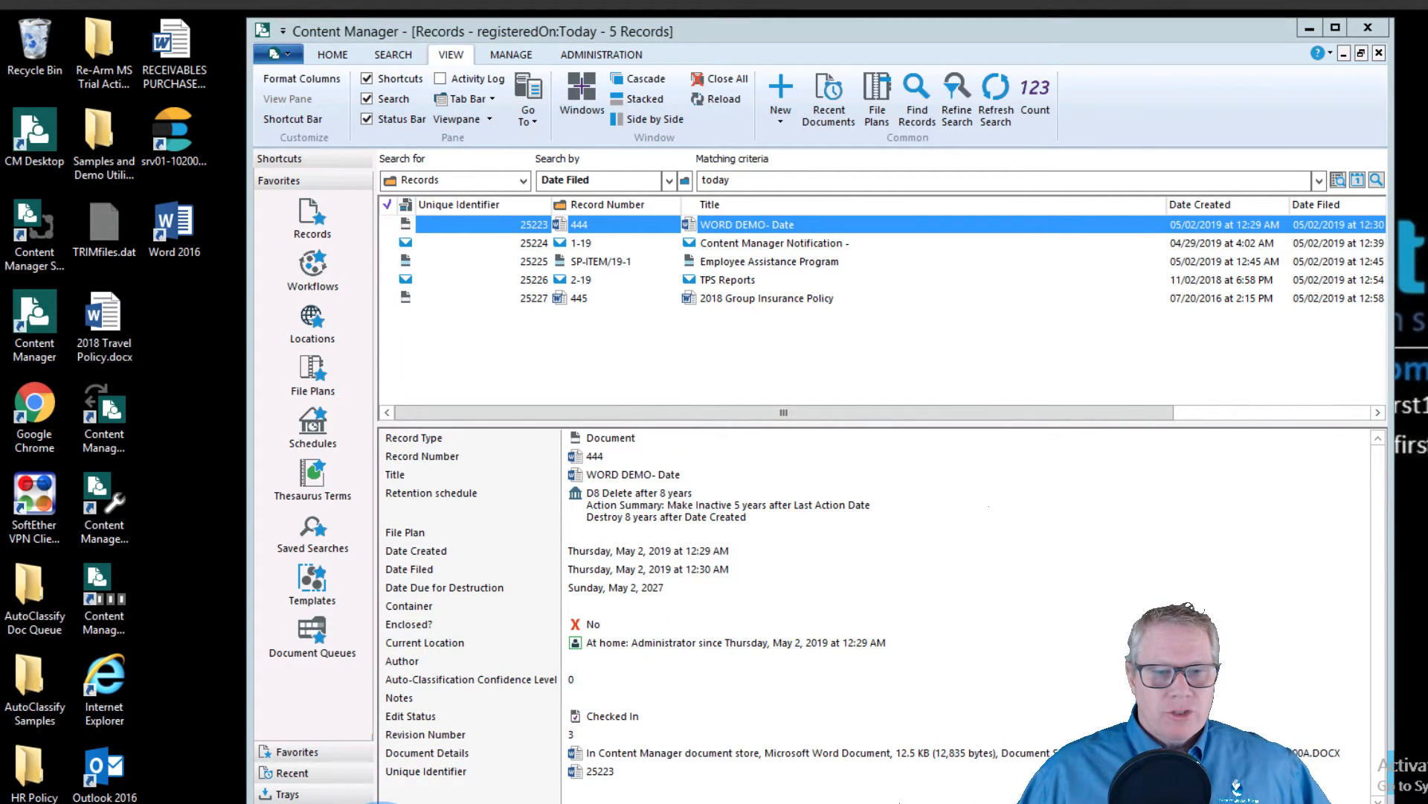
# - Switch to the Content Manager web client in Internet Explorer, look over its Home page, and open the Records section
pyautogui.click(372, 803)
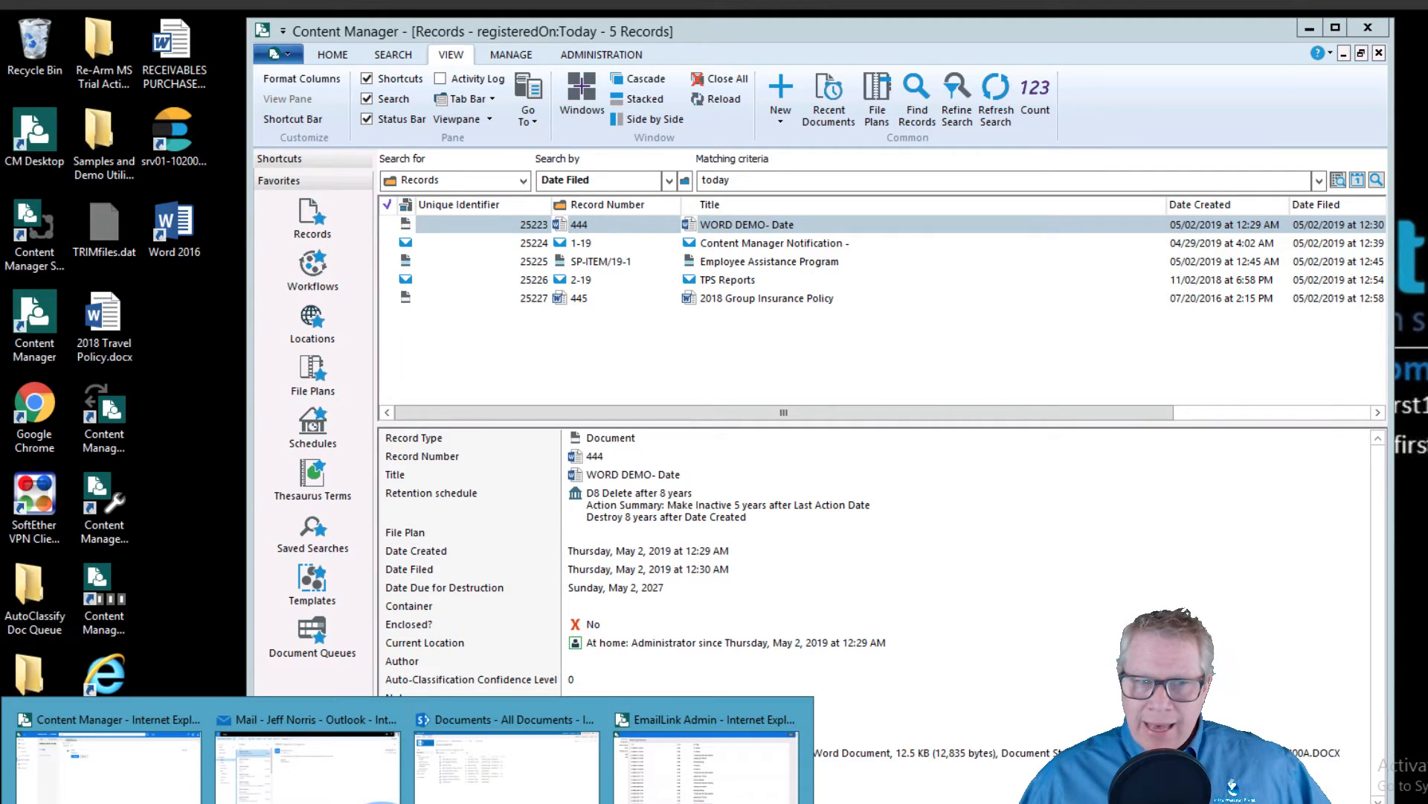
pyautogui.click(160, 773)
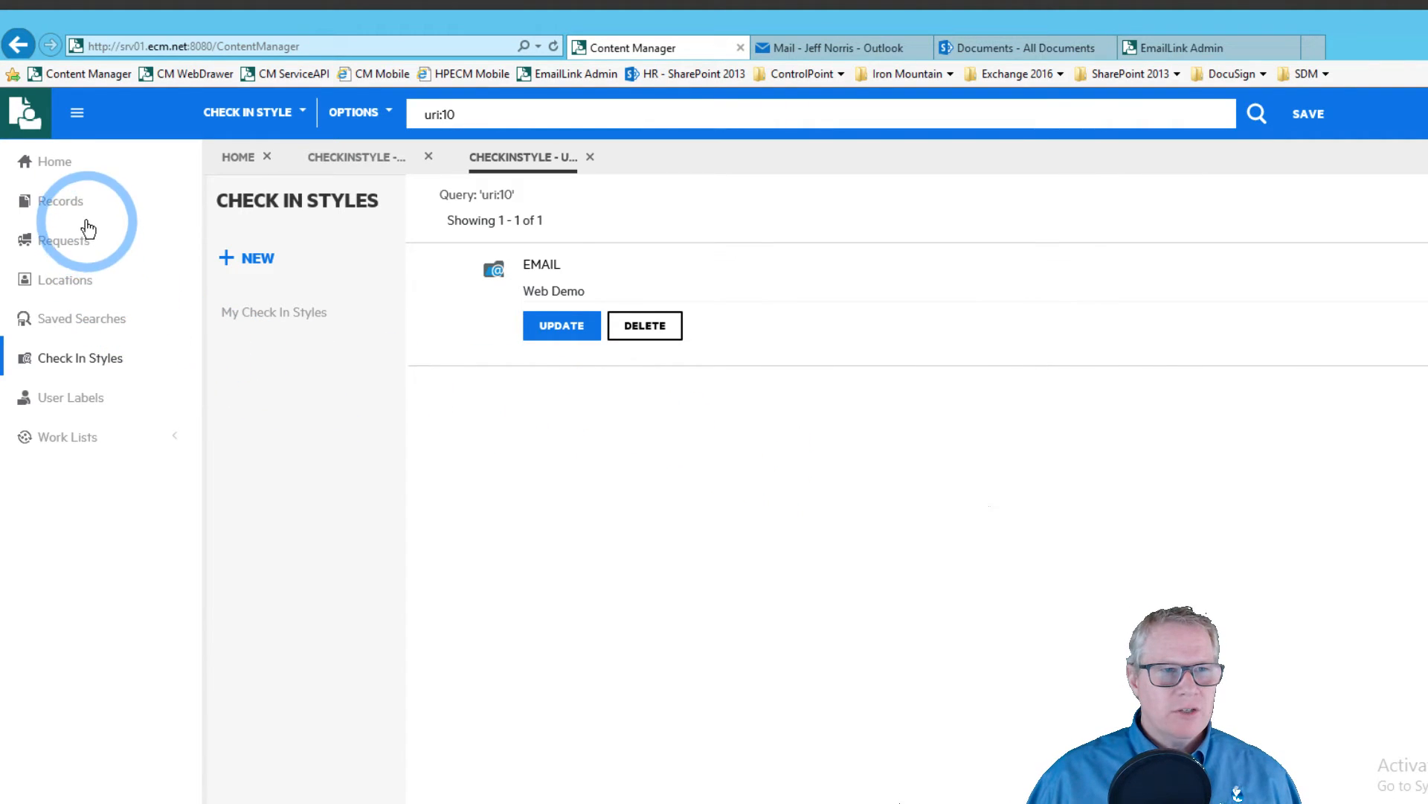
pyautogui.click(63, 168)
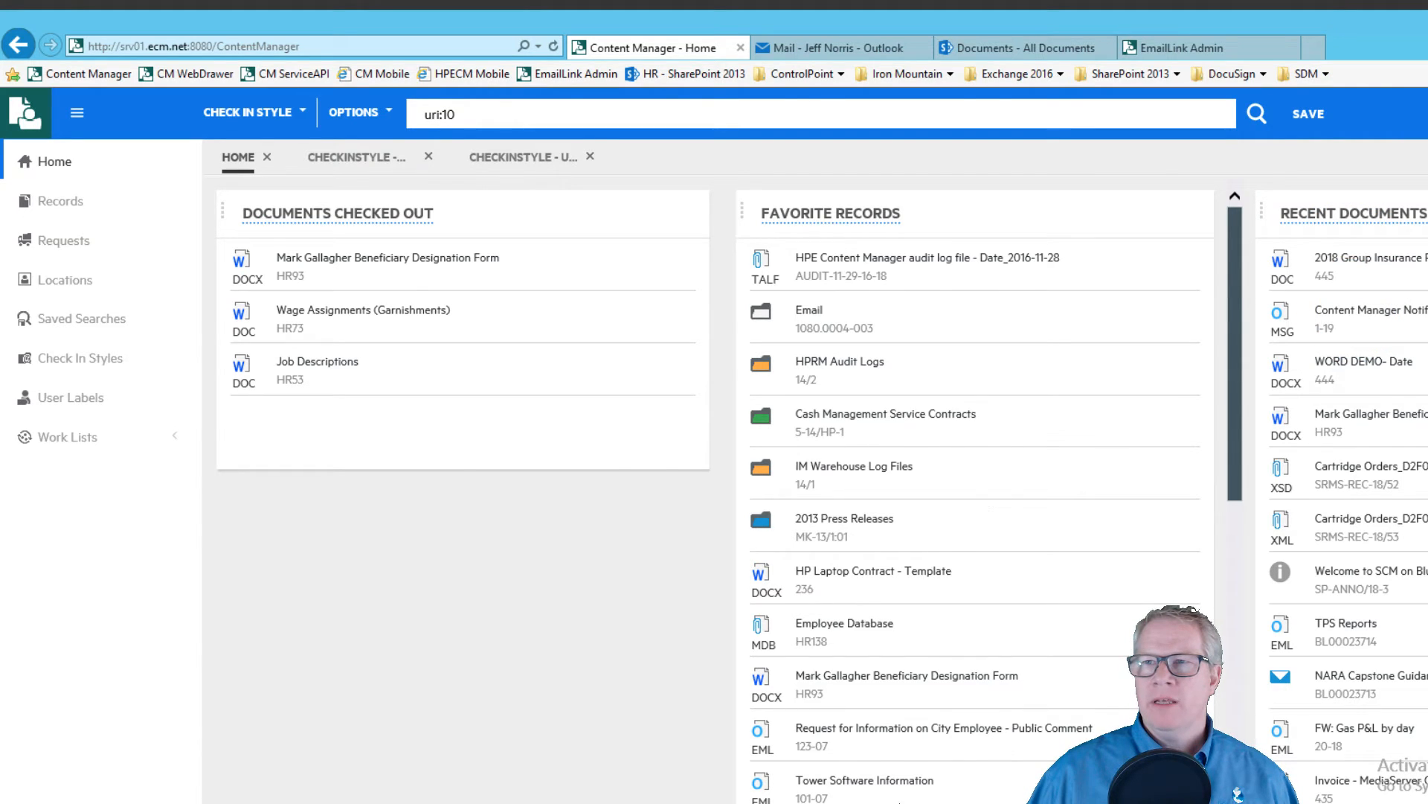
pyautogui.click(1425, 21)
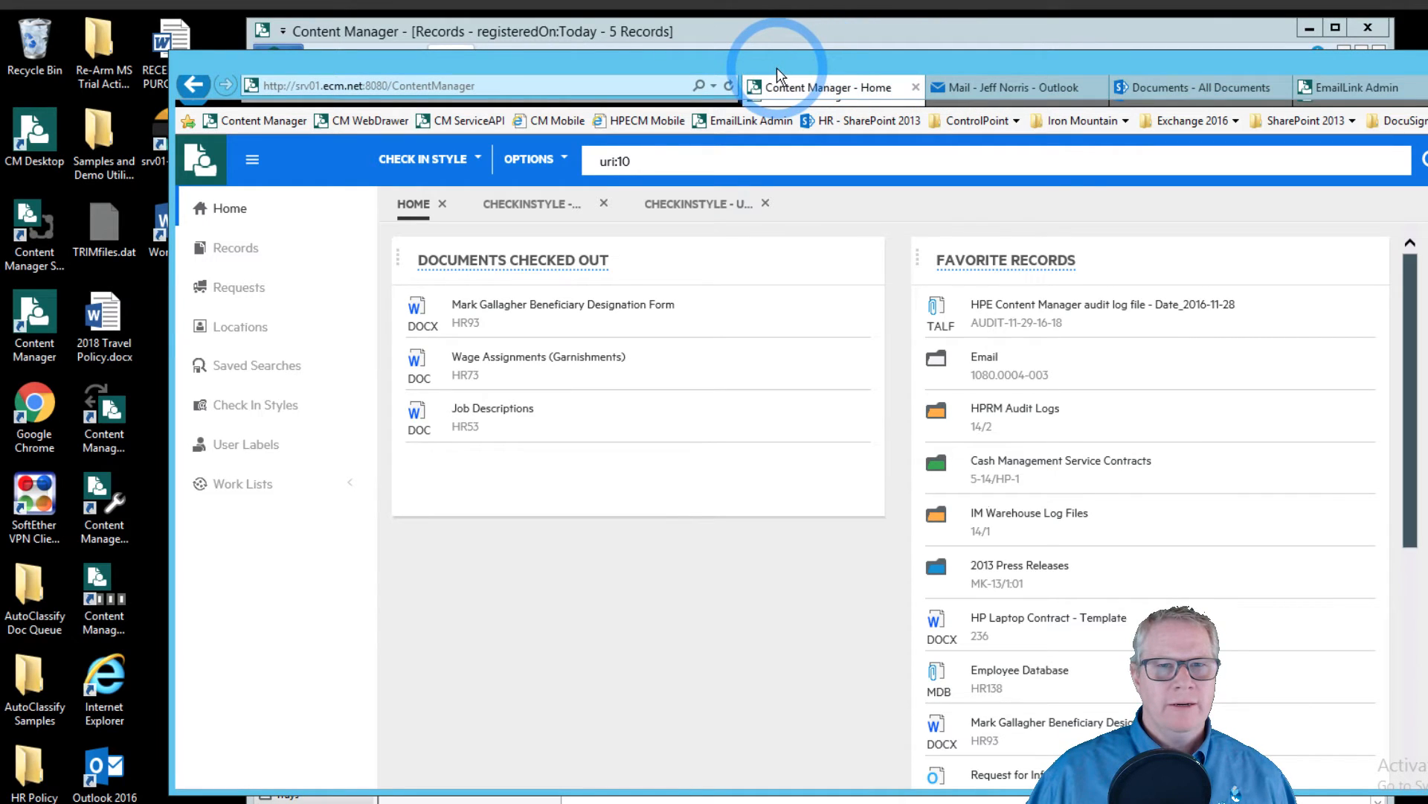
pyautogui.click(1023, 57)
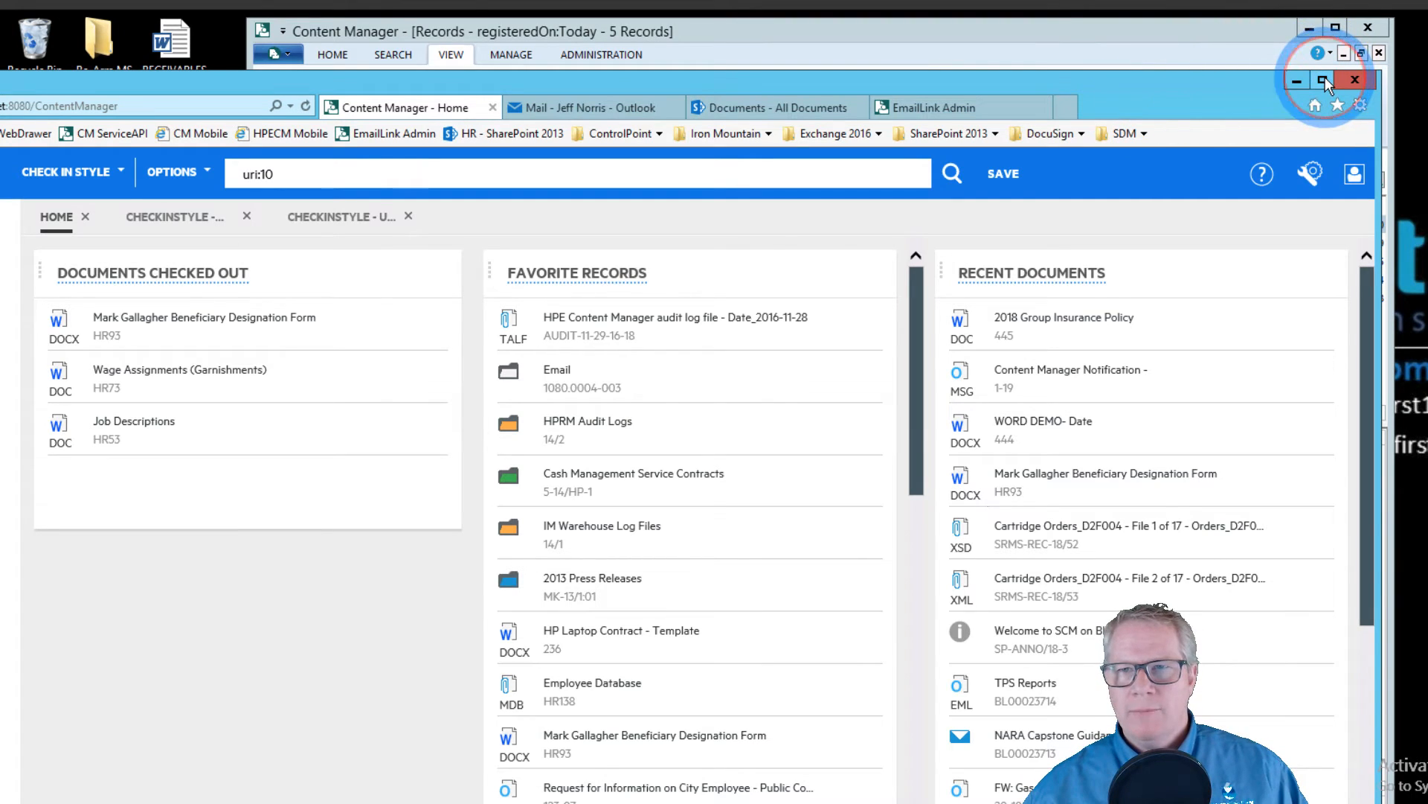
pyautogui.click(800, 278)
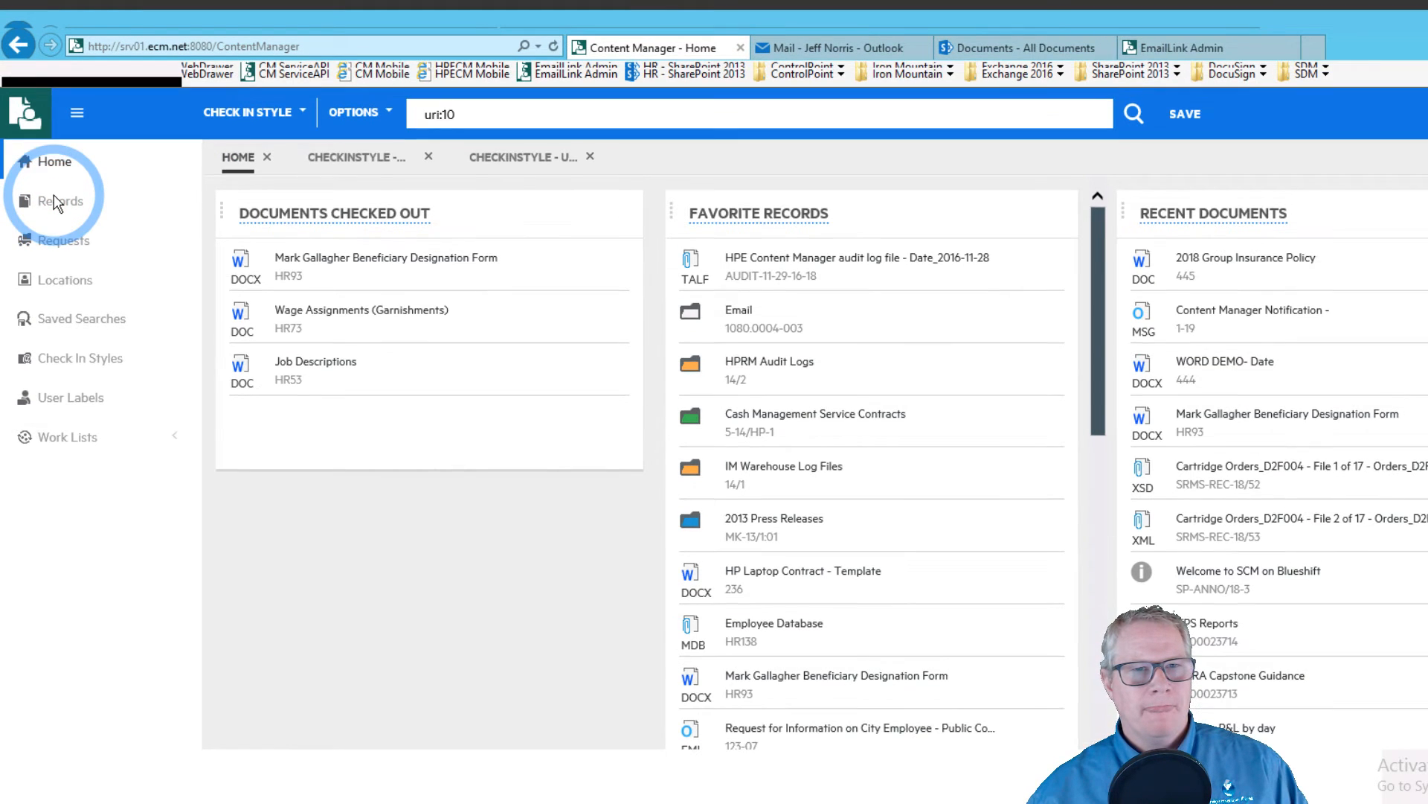
pyautogui.click(53, 196)
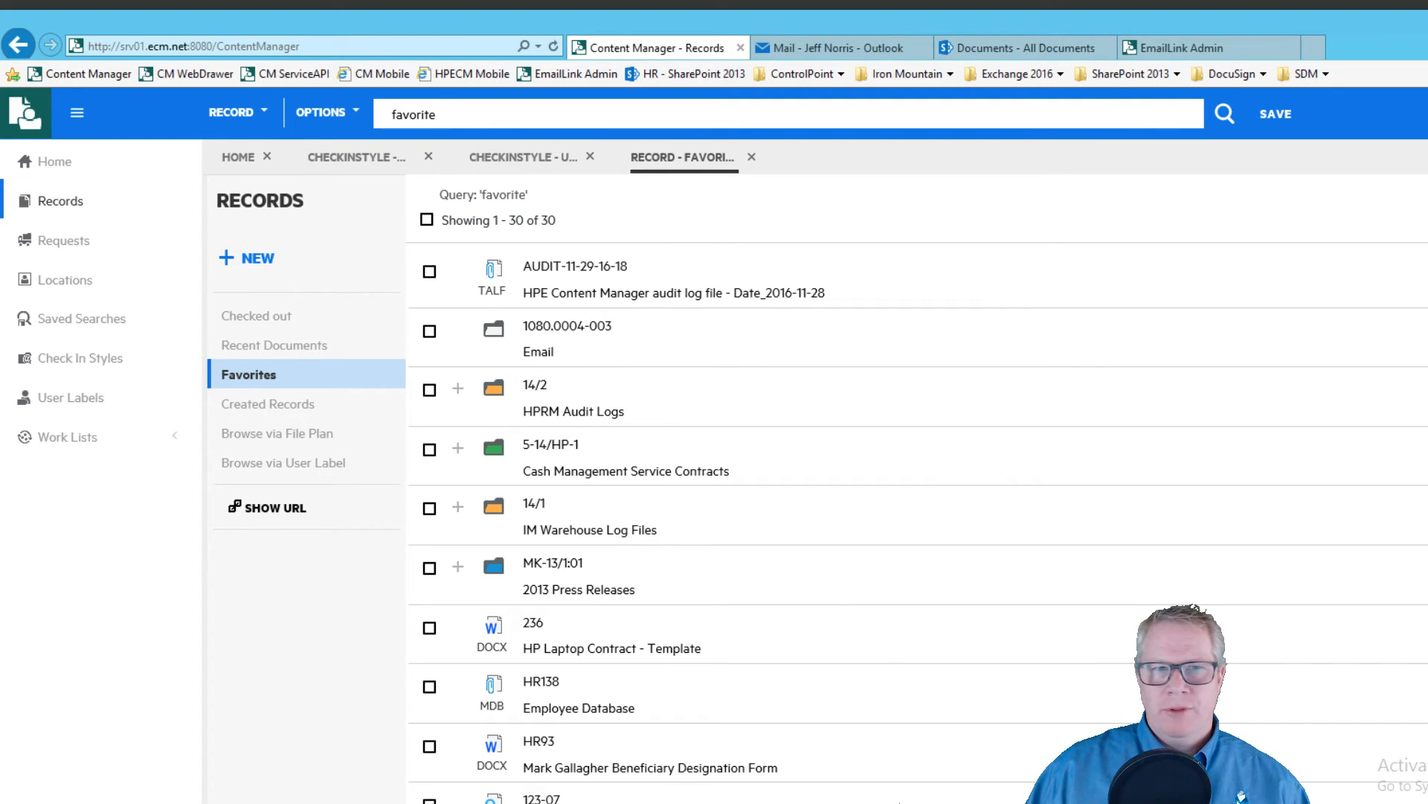
# - Shrink and reposition the browser window so the desktop files are exposed, and minimize the Content Manager desktop client
pyautogui.doubleClick(1086, 32)
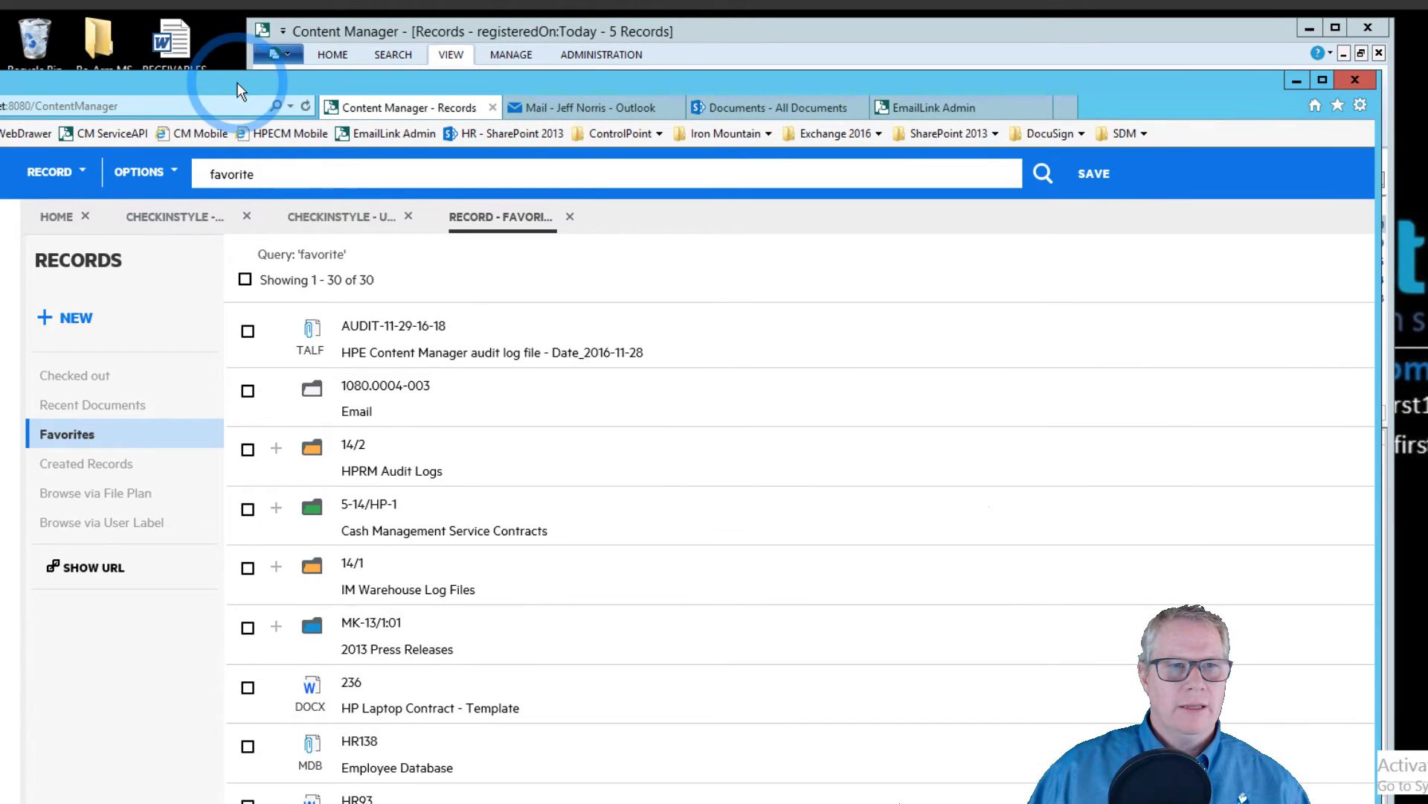
pyautogui.moveTo(351, 63); pyautogui.dragTo(395, 32)
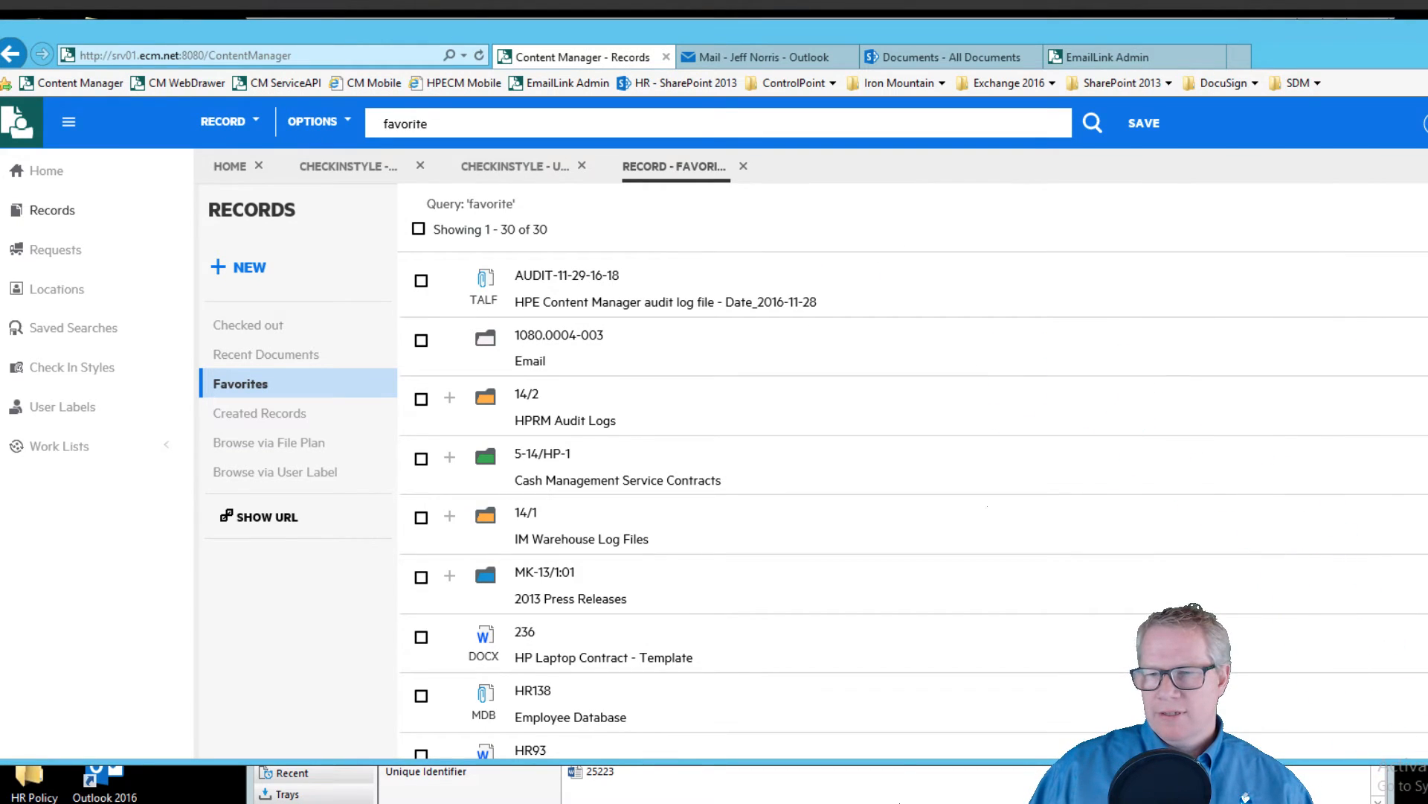
pyautogui.moveTo(1427, 762); pyautogui.dragTo(1419, 803)
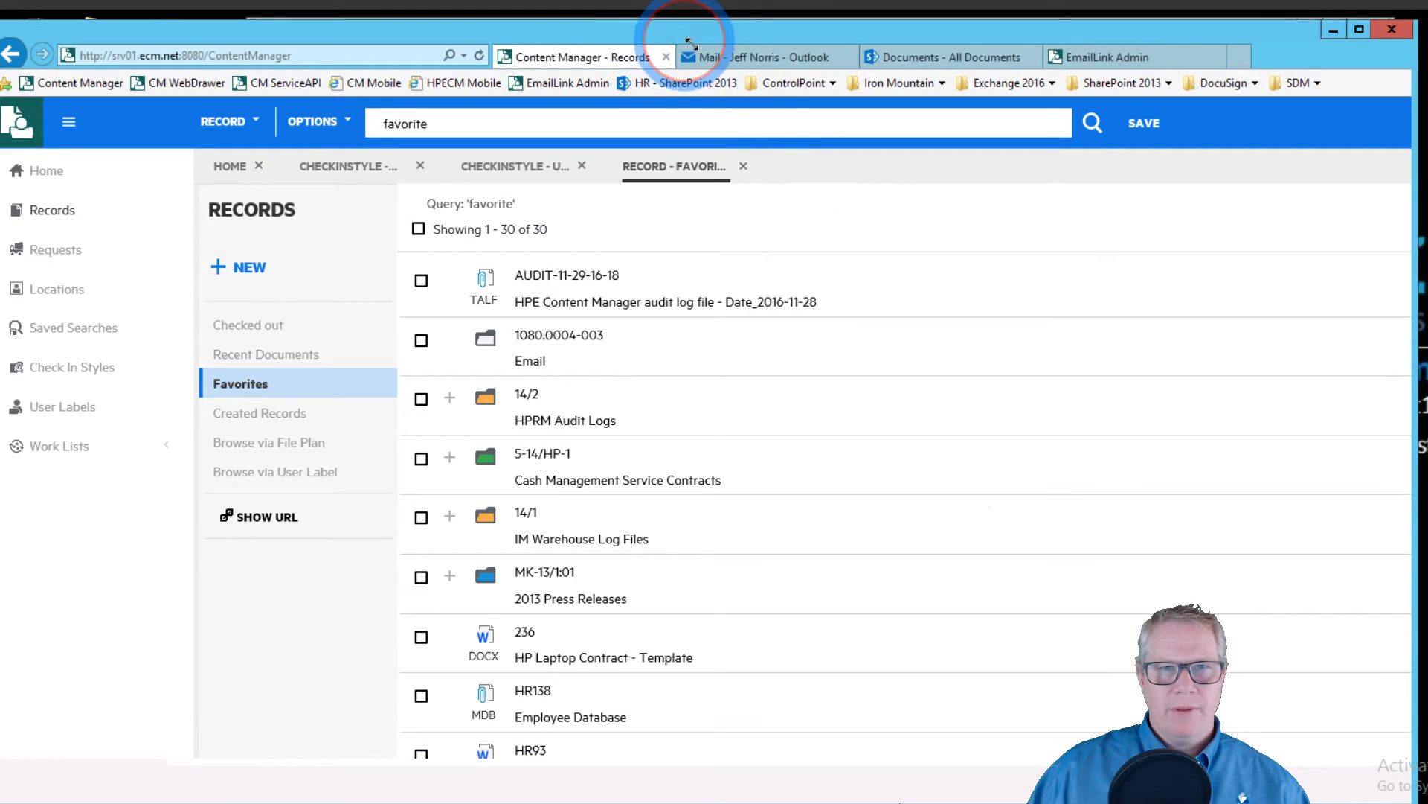
pyautogui.moveTo(966, 40); pyautogui.dragTo(942, 56)
pyautogui.click(565, 262)
pyautogui.click(407, 369)
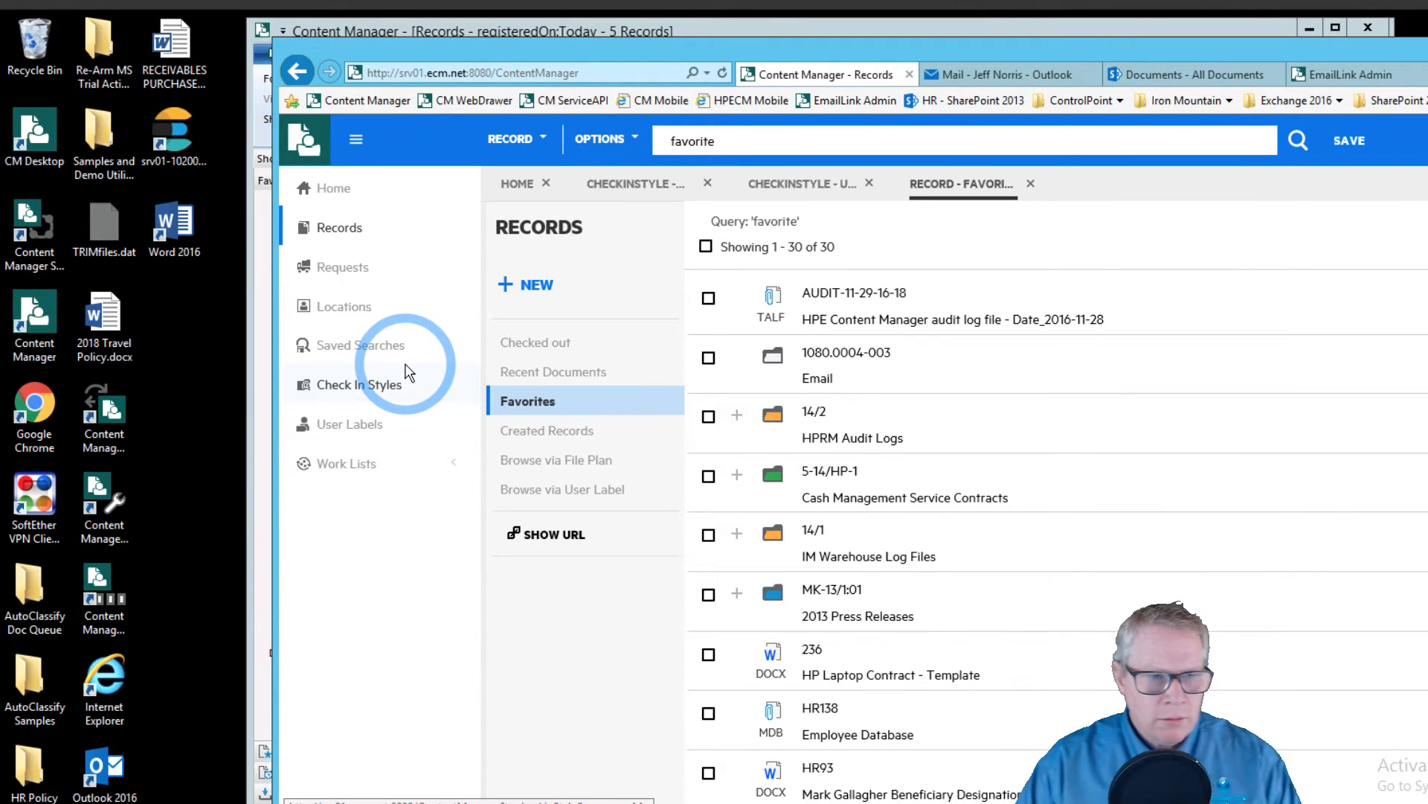
pyautogui.click(107, 321)
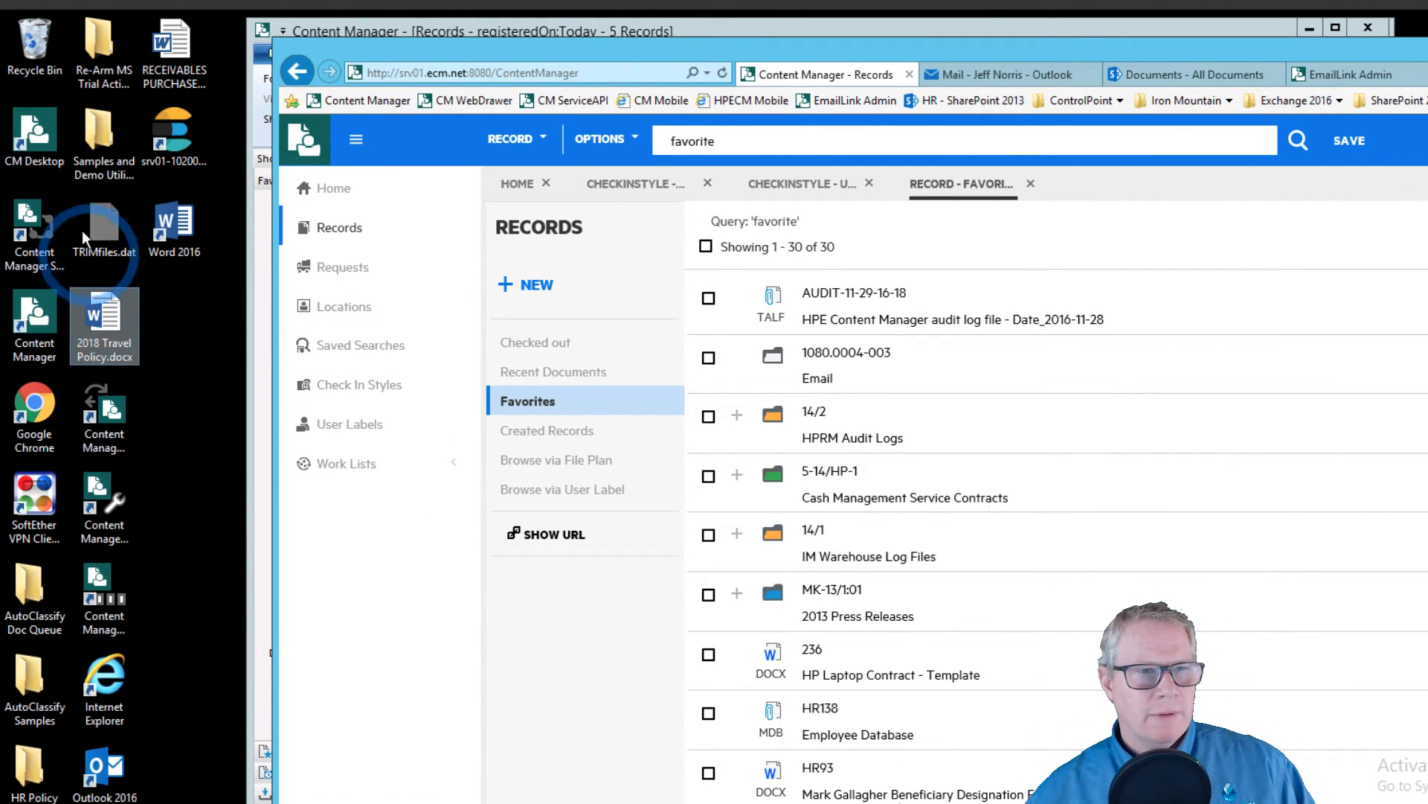
pyautogui.click(159, 48)
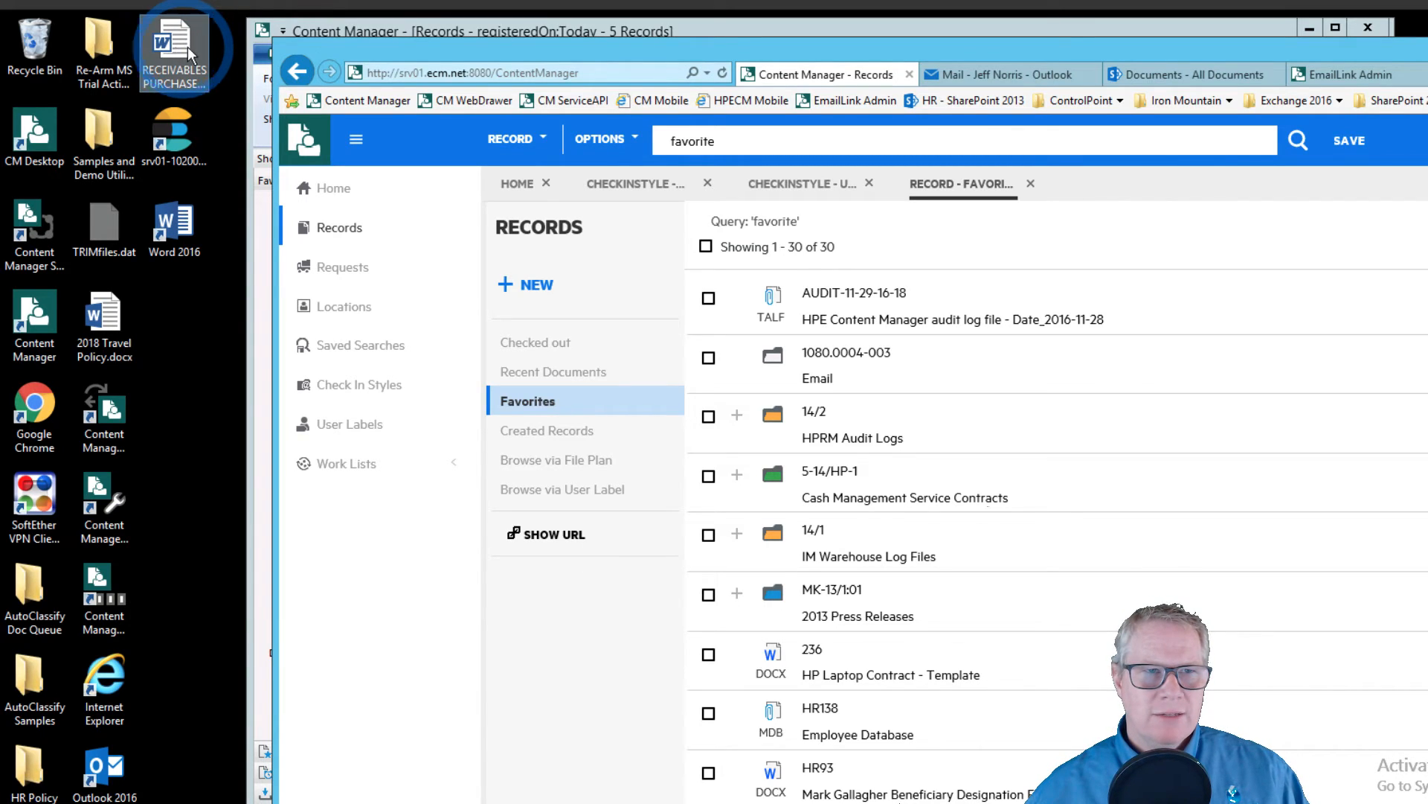
pyautogui.click(1309, 29)
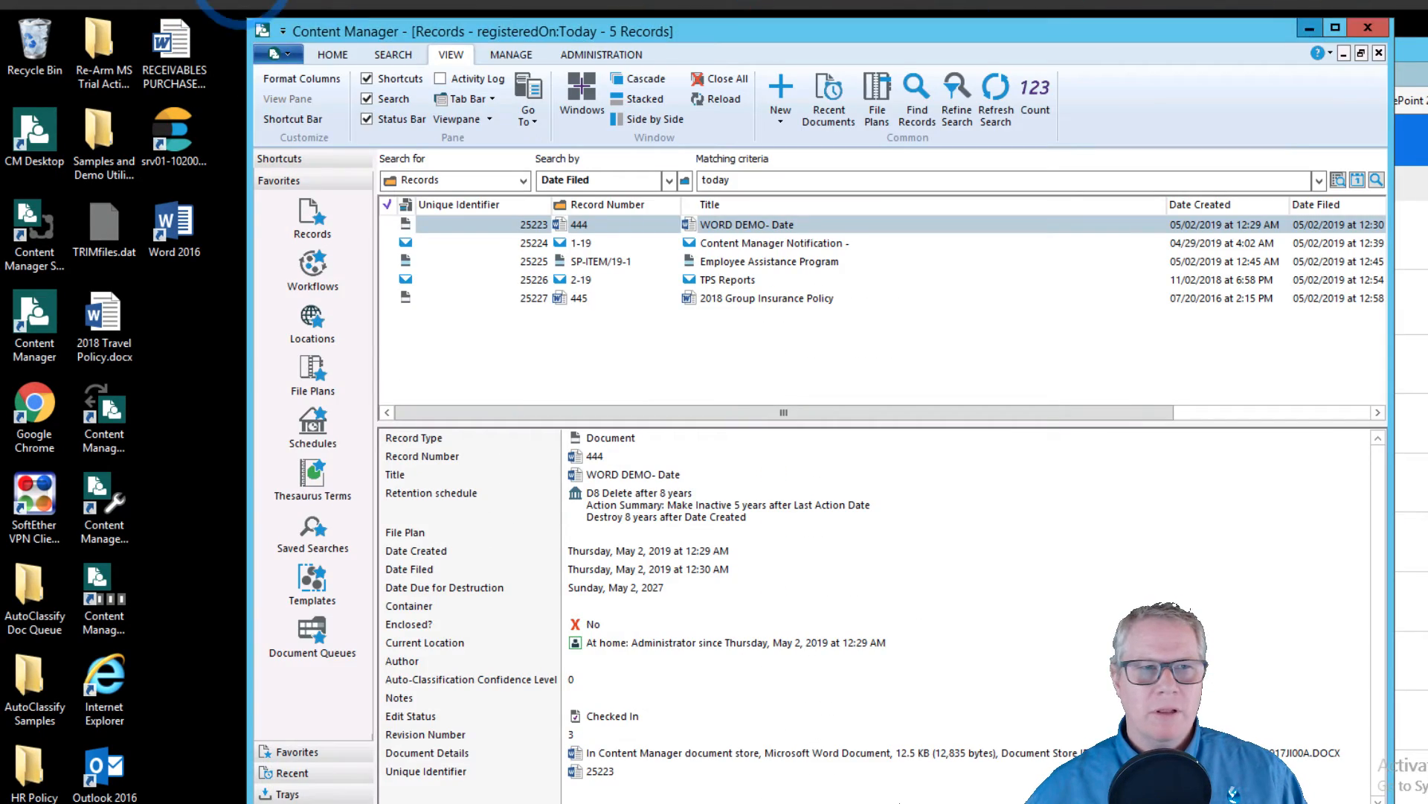
# - Start a new record of type Document in the web client and title it "Web Drag and Drop Demo"
pyautogui.click(290, 116)
pyautogui.moveTo(289, 114); pyautogui.dragTo(506, 251)
pyautogui.moveTo(675, 374); pyautogui.dragTo(1170, 247)
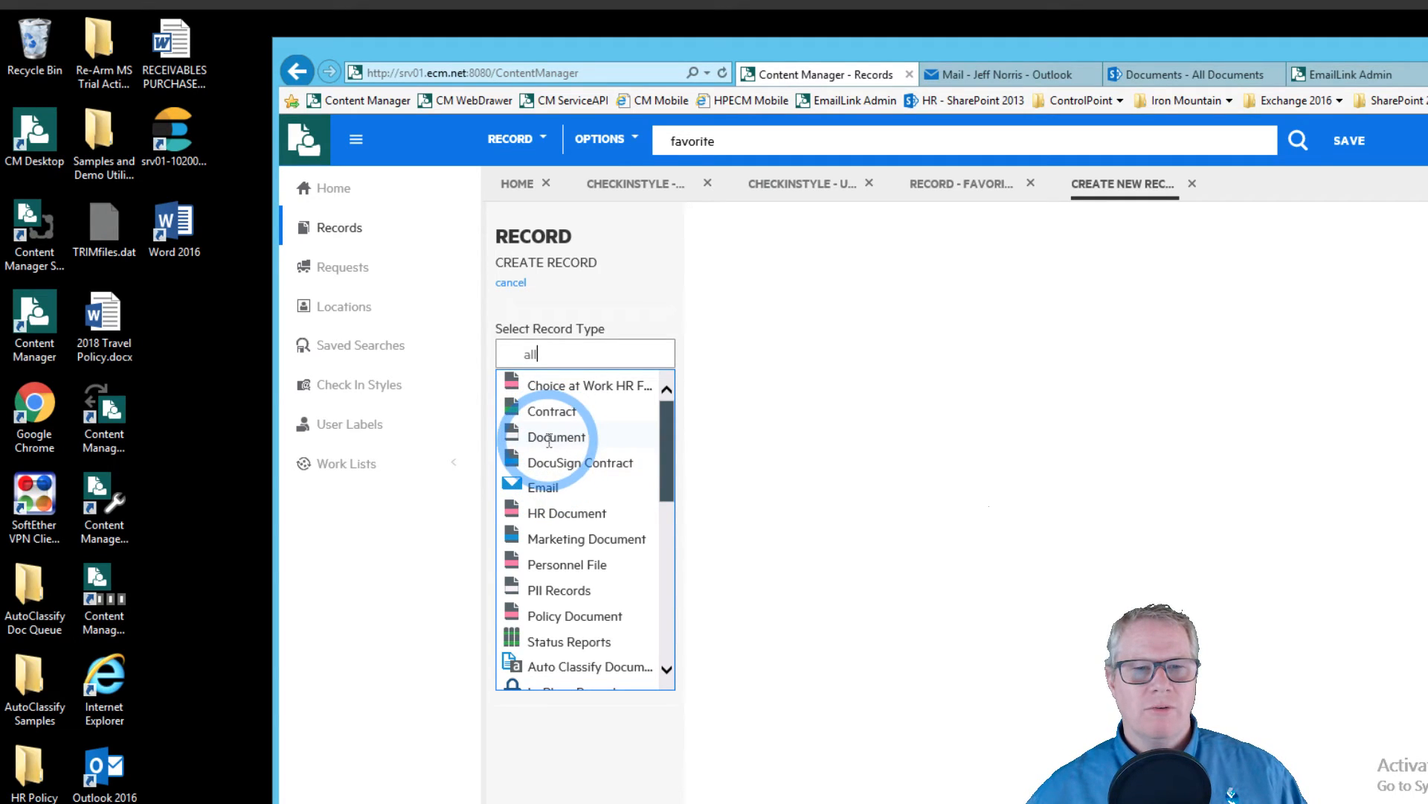
pyautogui.click(578, 438)
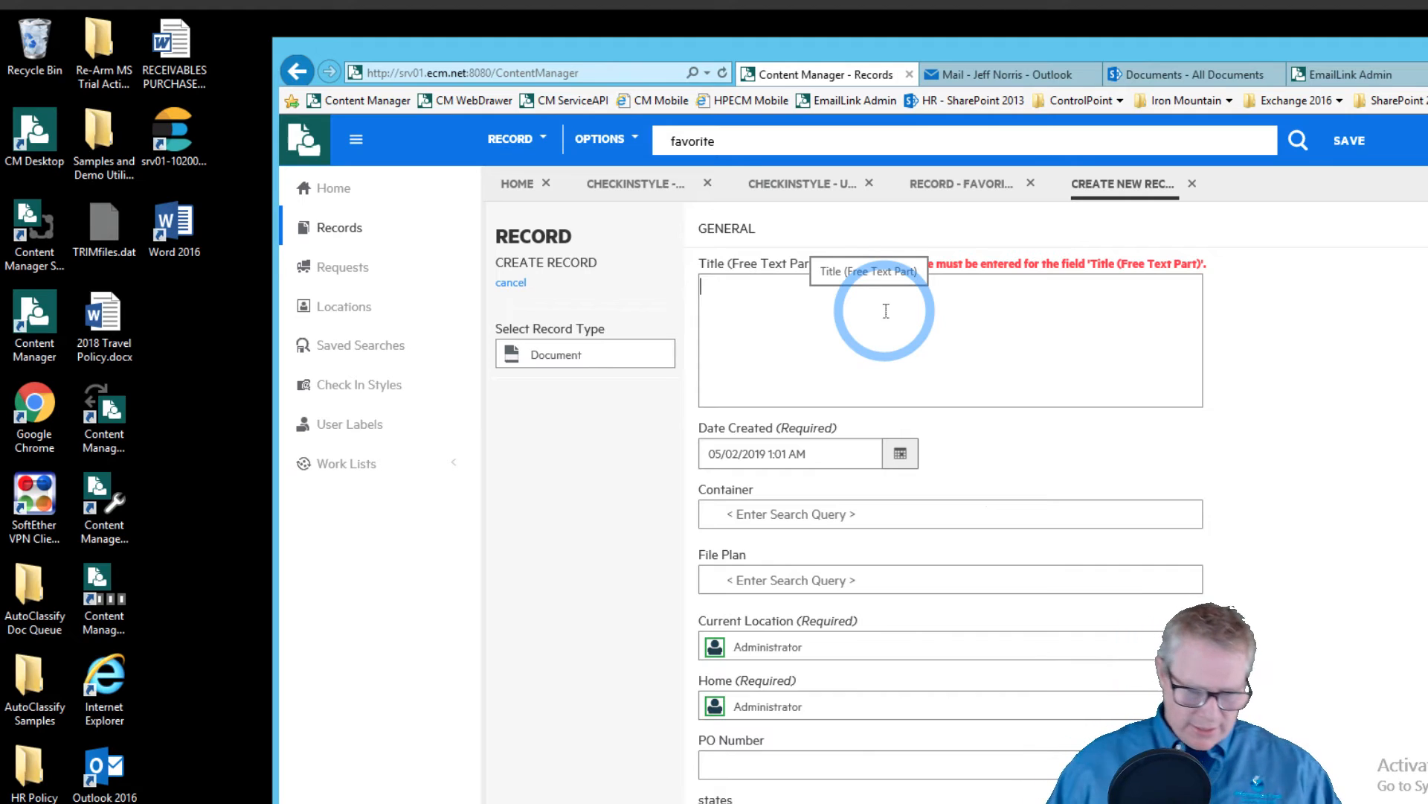
pyautogui.write('W')
pyautogui.press('BackSpace')
pyautogui.write('e')
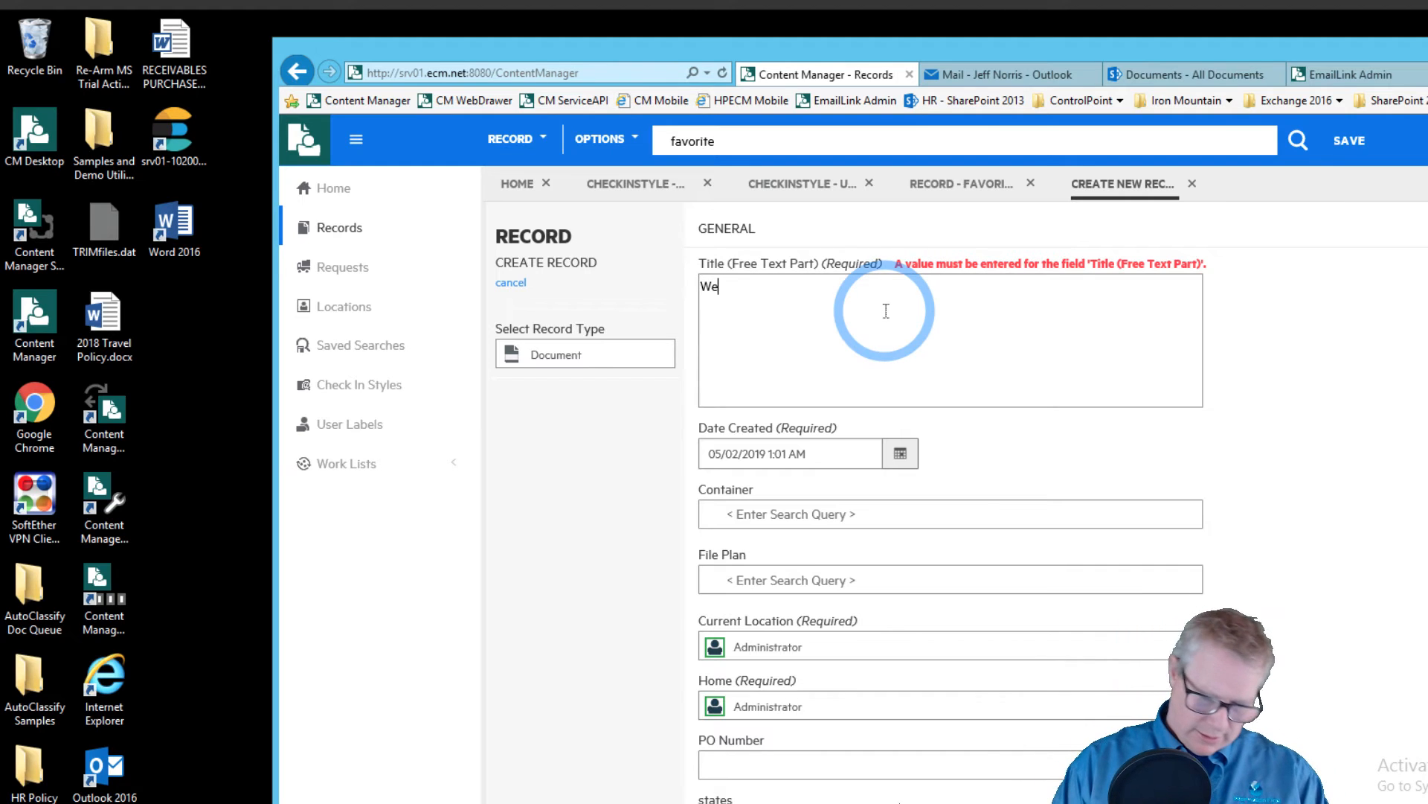
pyautogui.write('b Drag and Drop Demo')
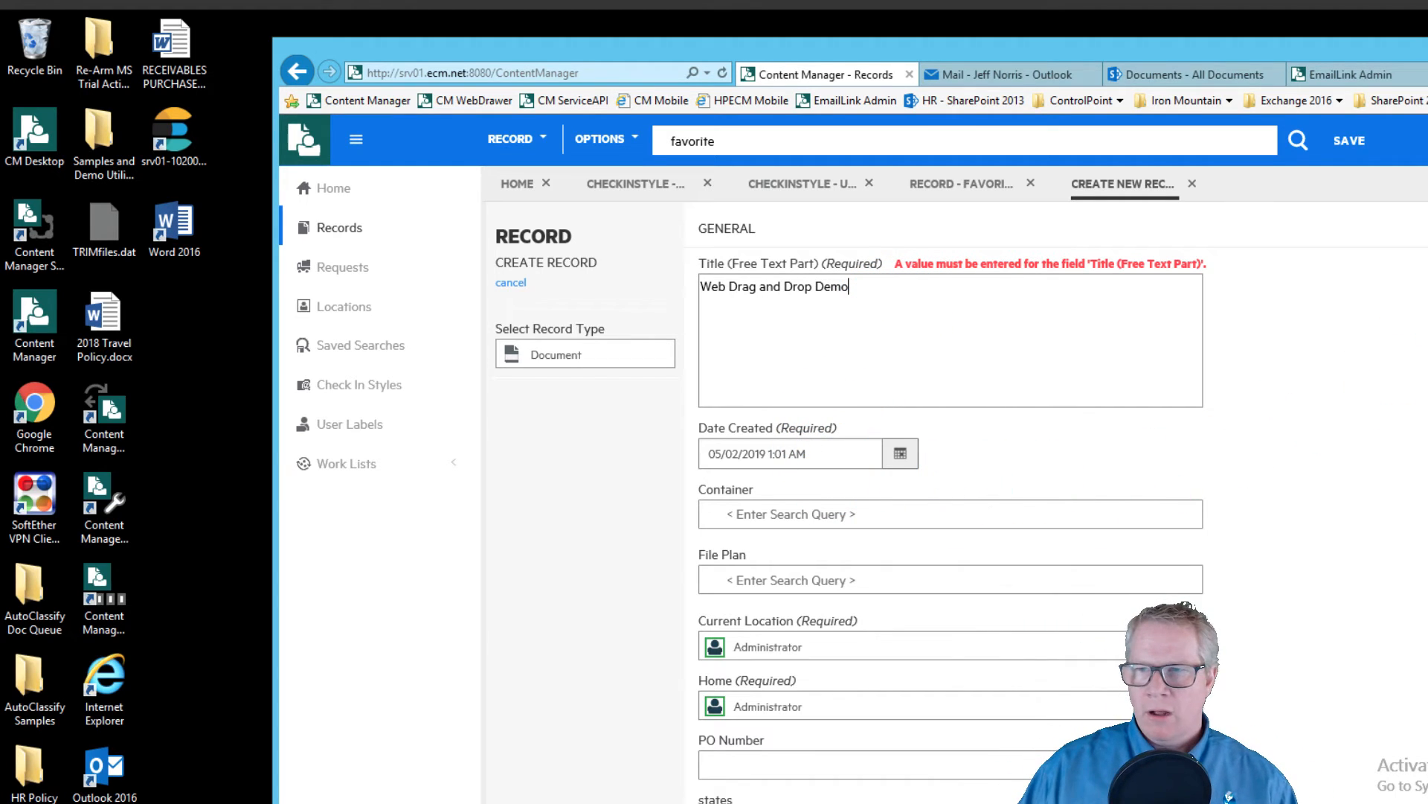
# - Try to attach the Receivables Purchase Agreement file from the desktop as the record's electronic document, and save the record
pyautogui.scroll(-5, 951, 498)
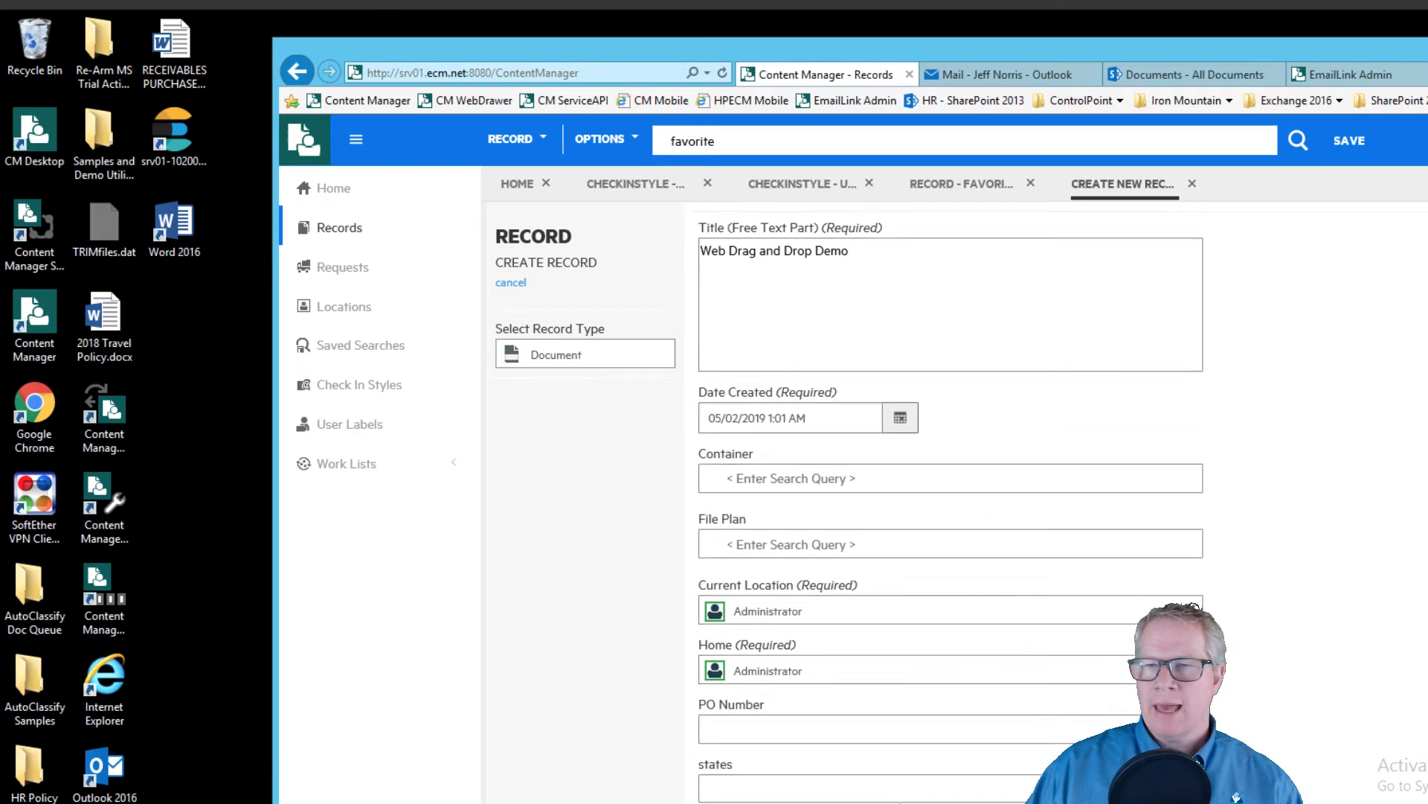
pyautogui.scroll(-3, 951, 499)
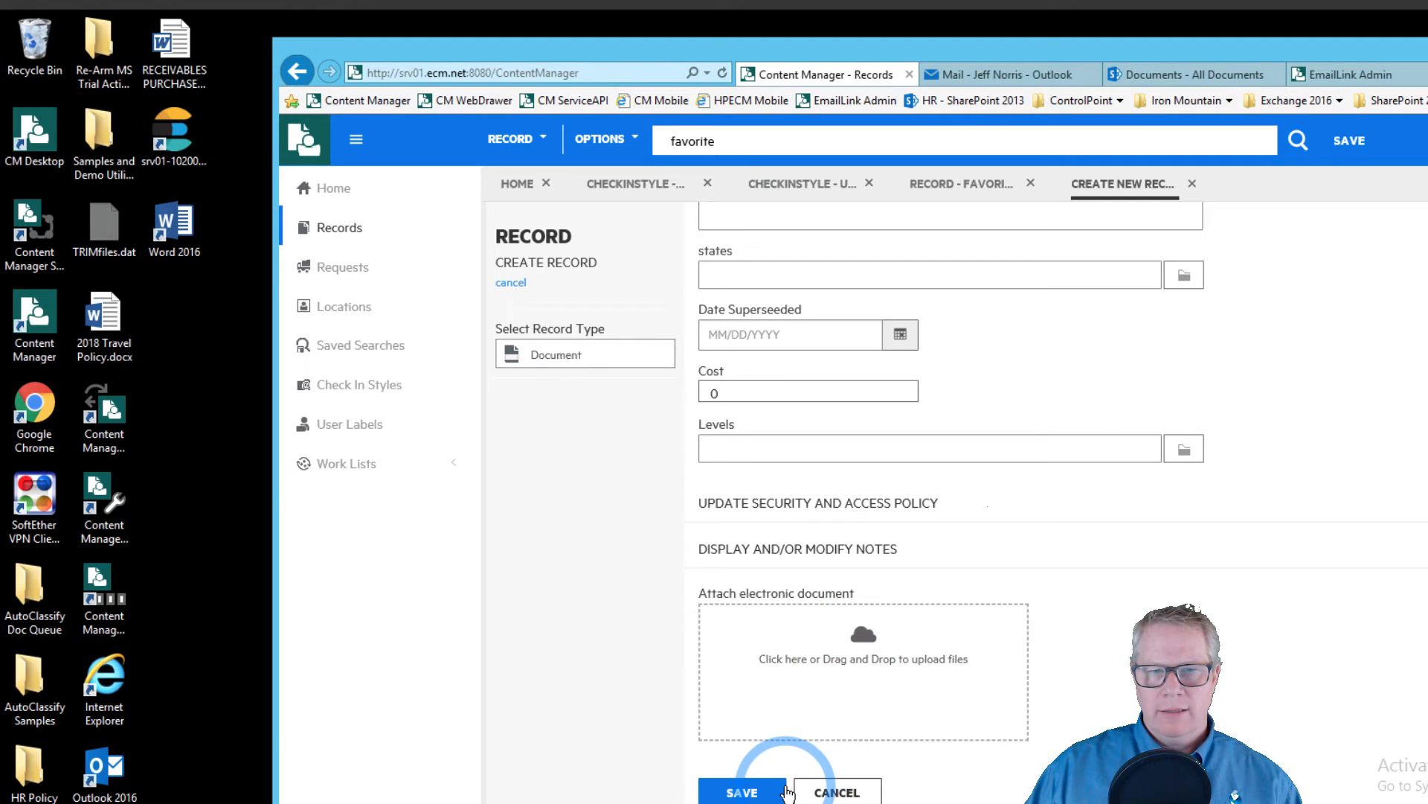
pyautogui.moveTo(165, 46); pyautogui.dragTo(876, 671)
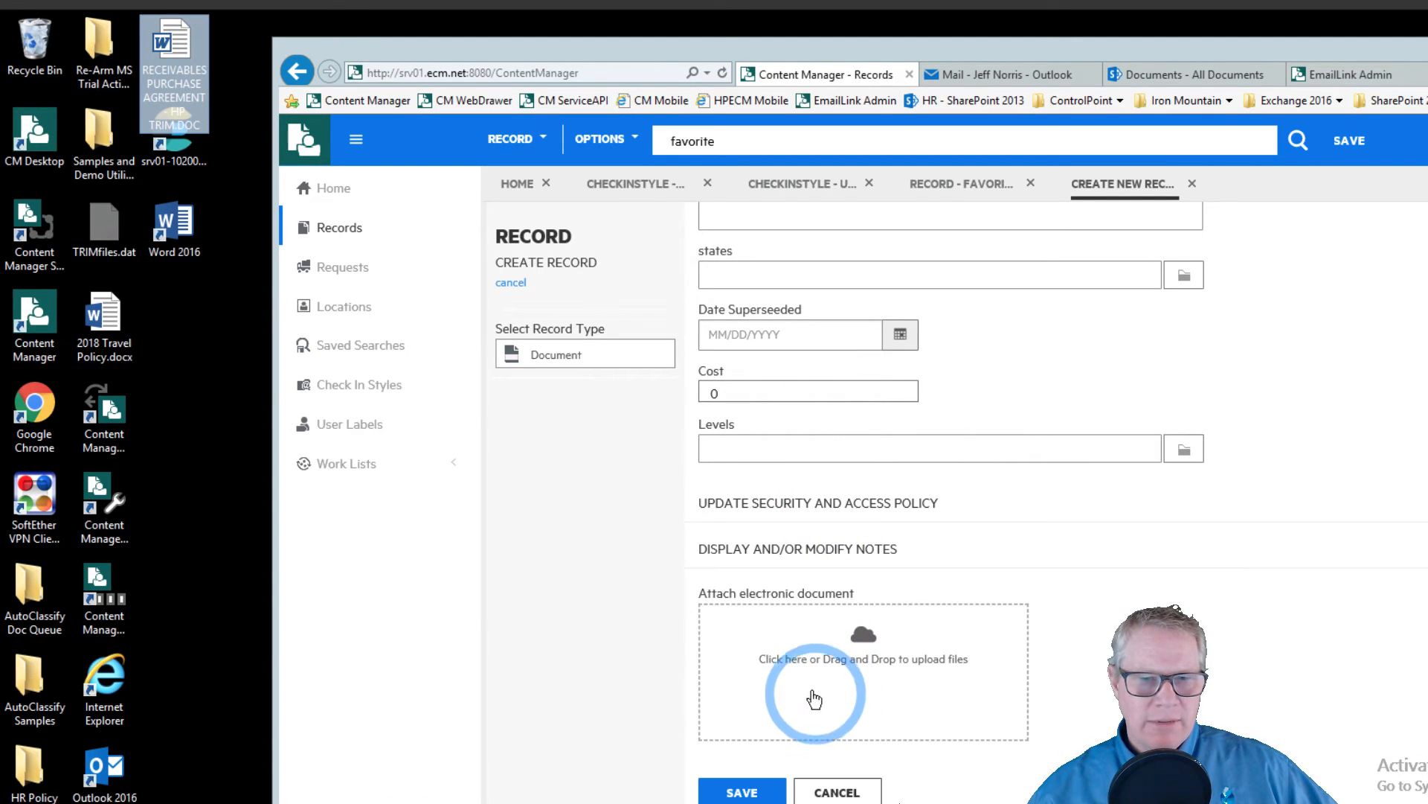
pyautogui.click(984, 710)
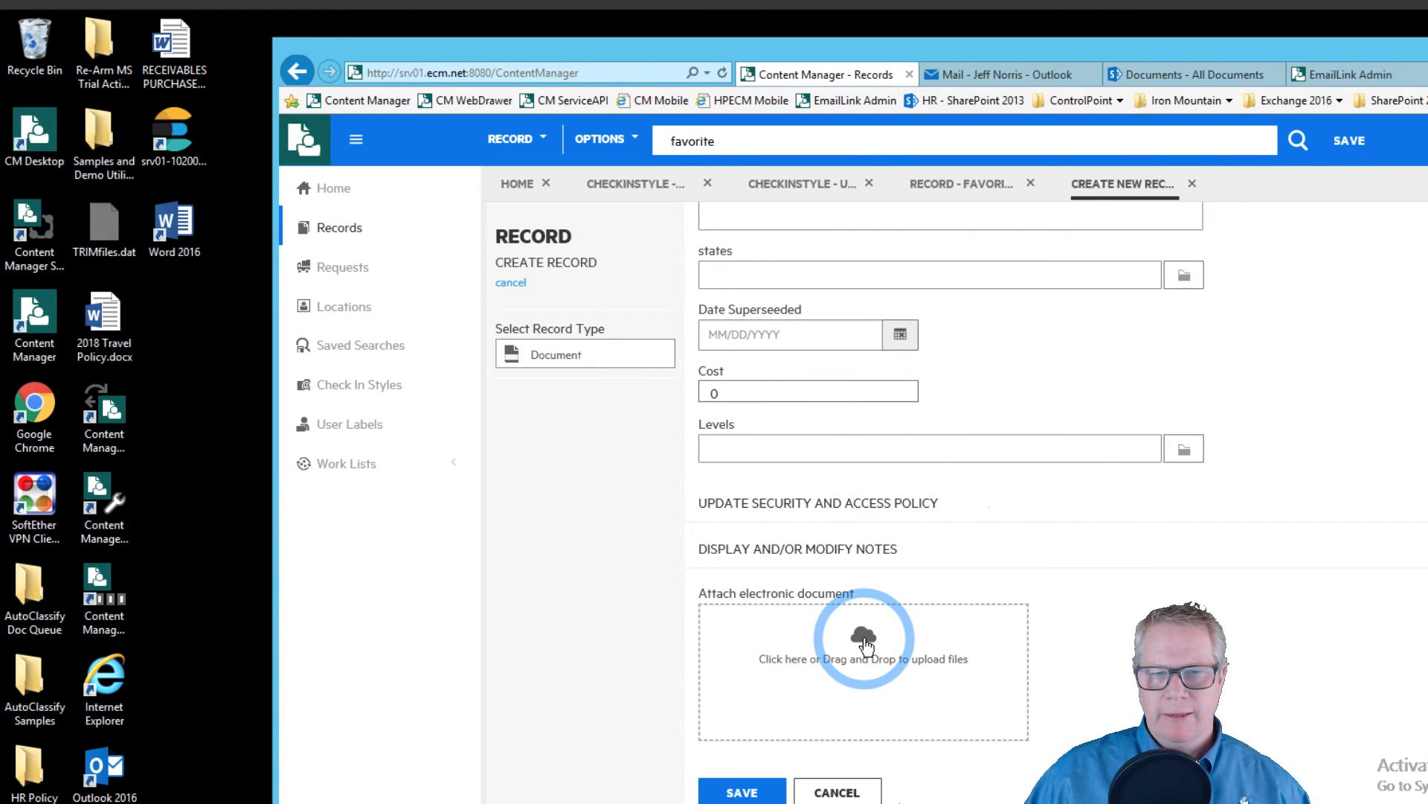
pyautogui.click(831, 672)
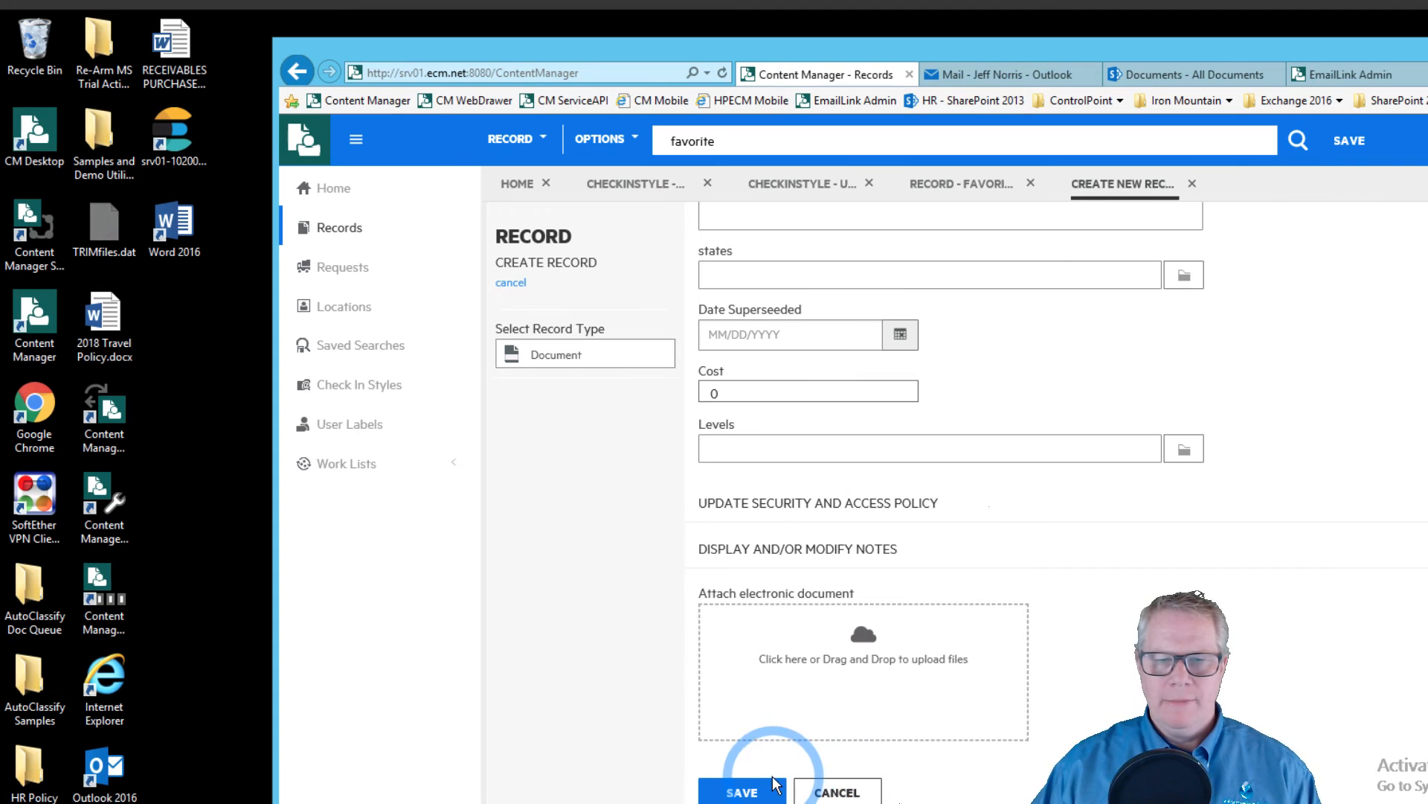
pyautogui.click(757, 787)
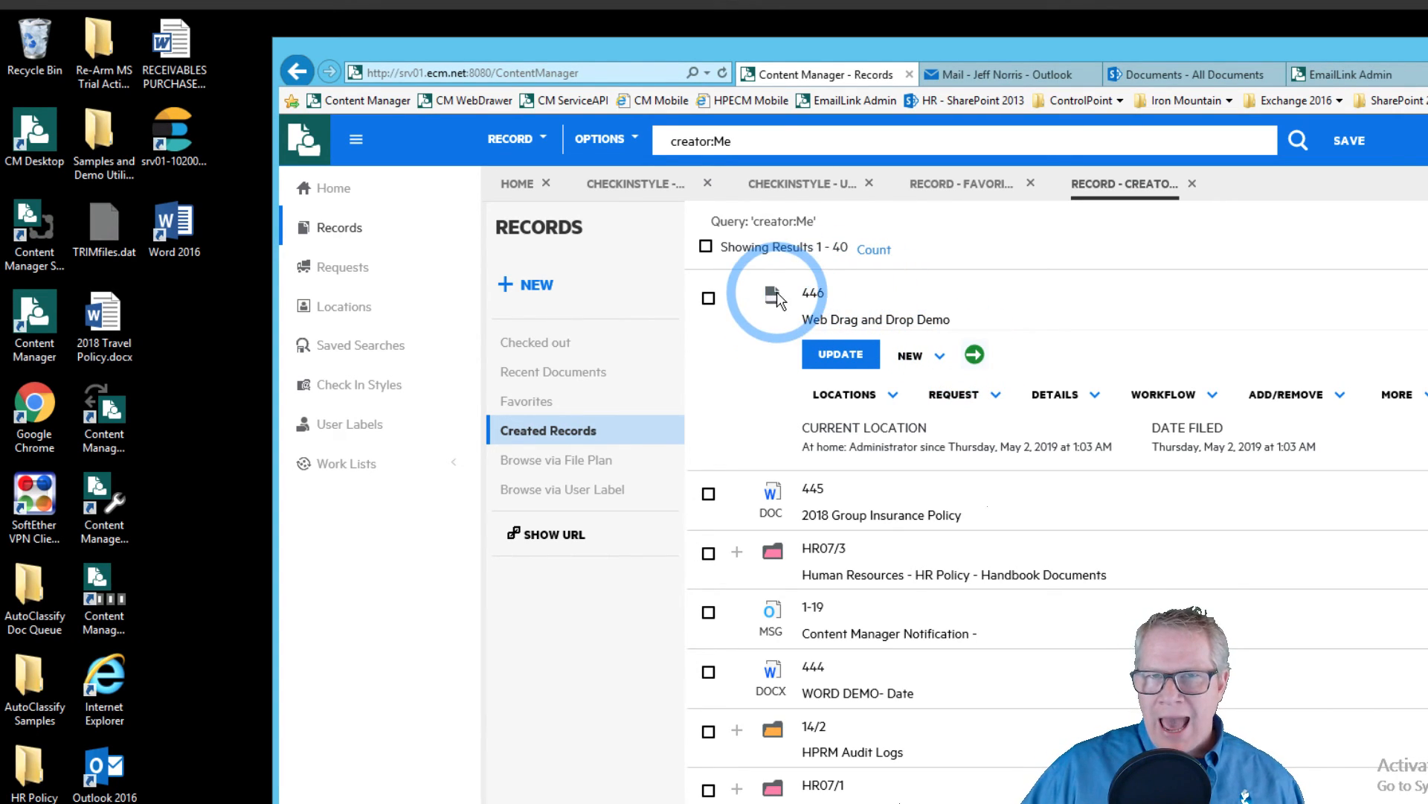
# - Try to drop the Receivables Purchase Agreement file from the desktop onto the web client's Created Records page
pyautogui.moveTo(178, 55); pyautogui.dragTo(597, 243)
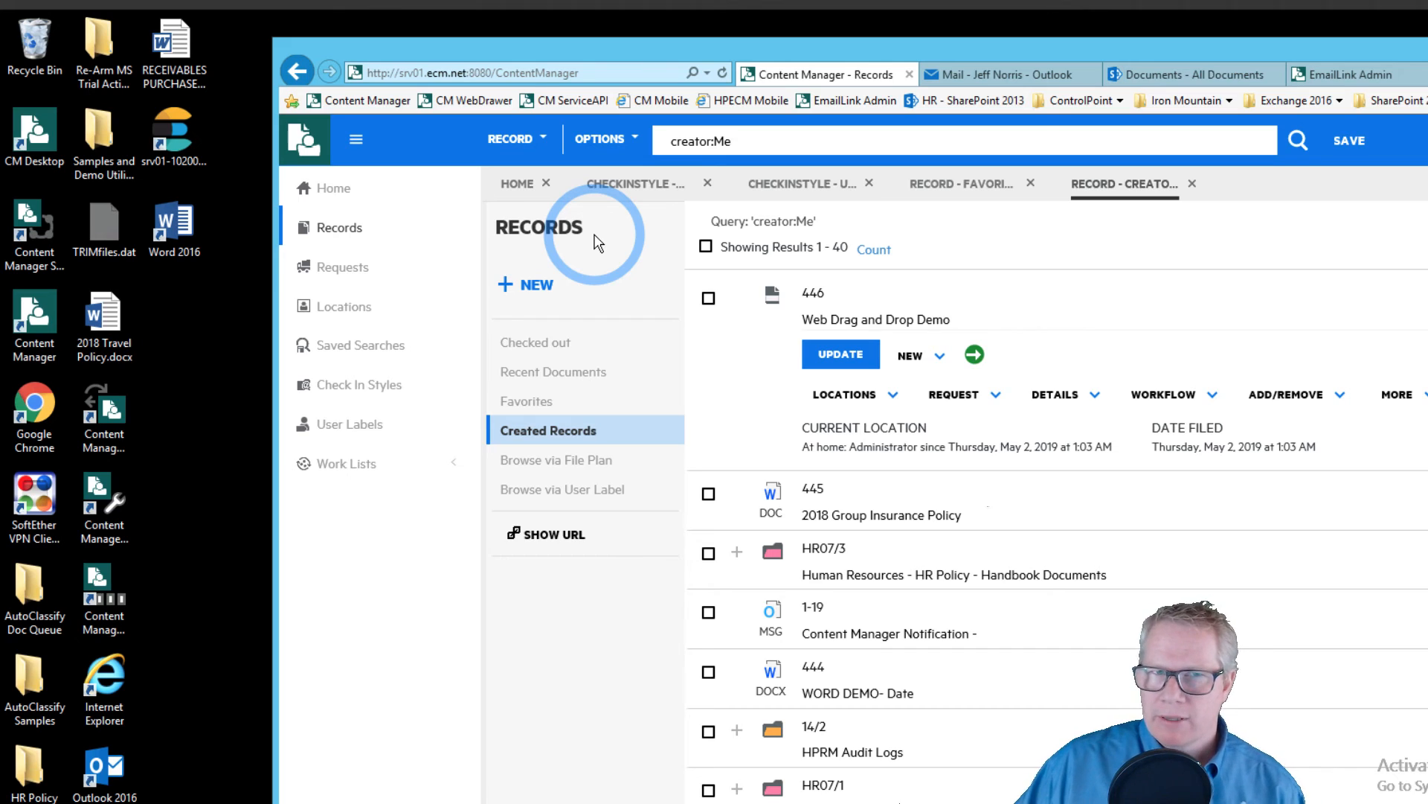
# - Check in the Receivables Purchase Agreement file from the Desktop folder as the electronic document of the "Web Drag and Drop Demo" record
pyautogui.moveTo(597, 242); pyautogui.dragTo(977, 360)
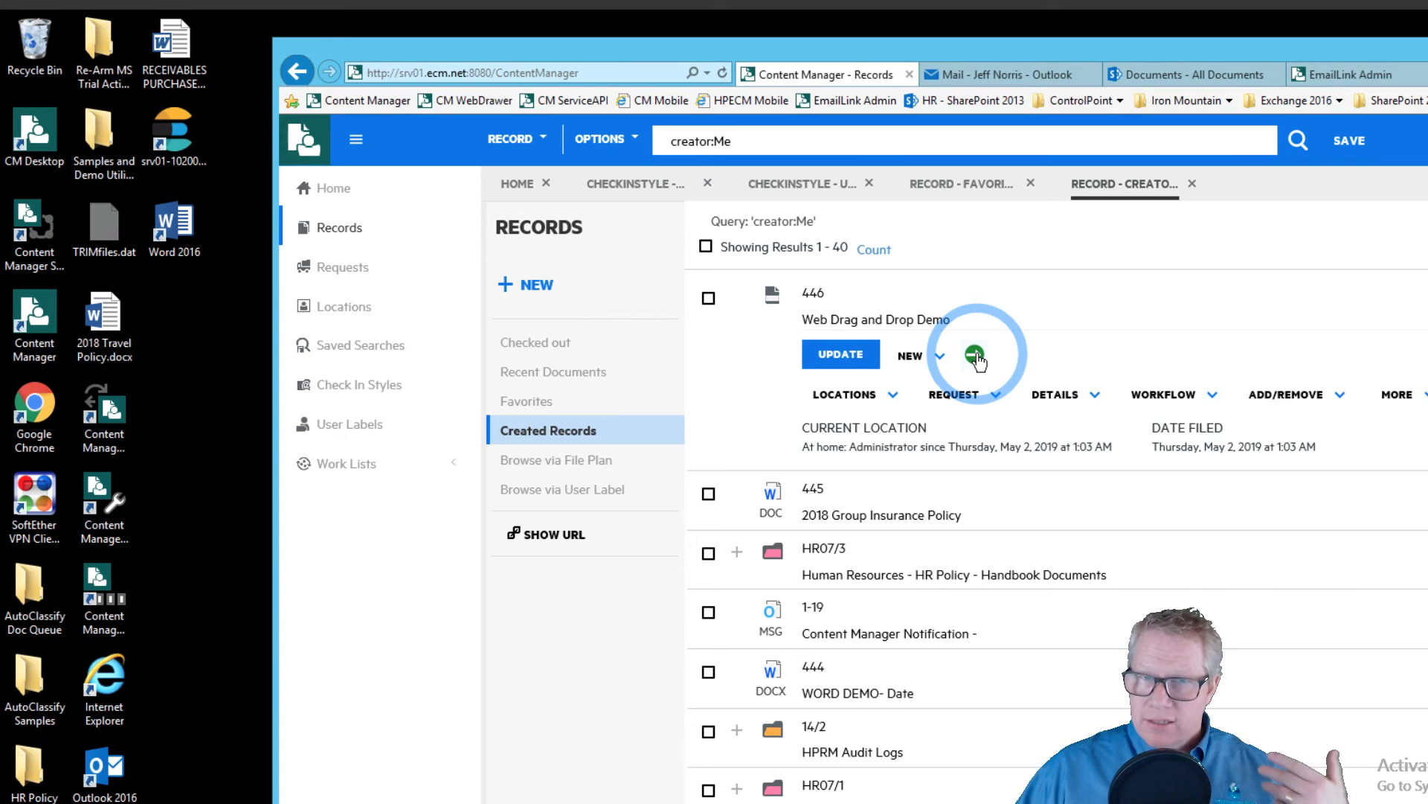
pyautogui.click(975, 356)
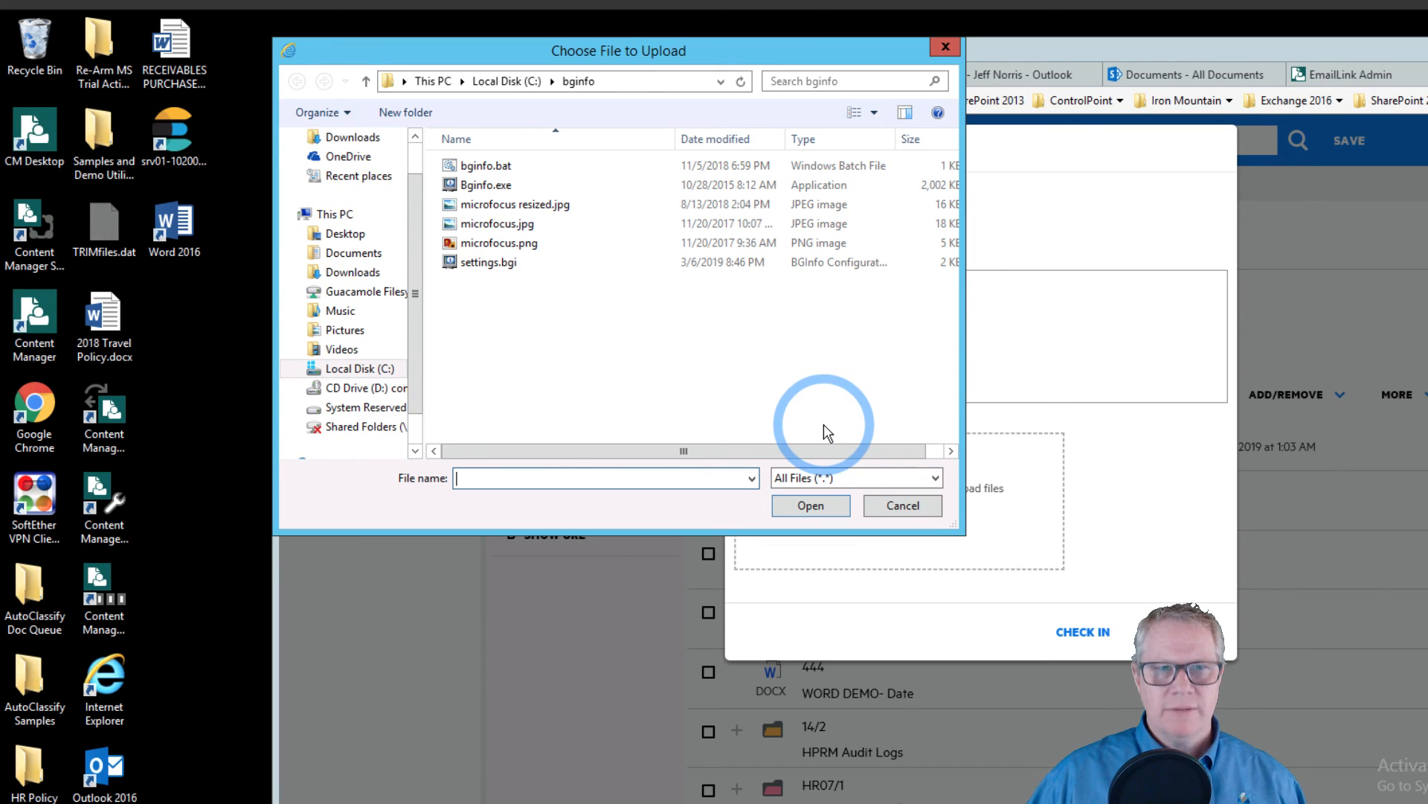
pyautogui.click(341, 235)
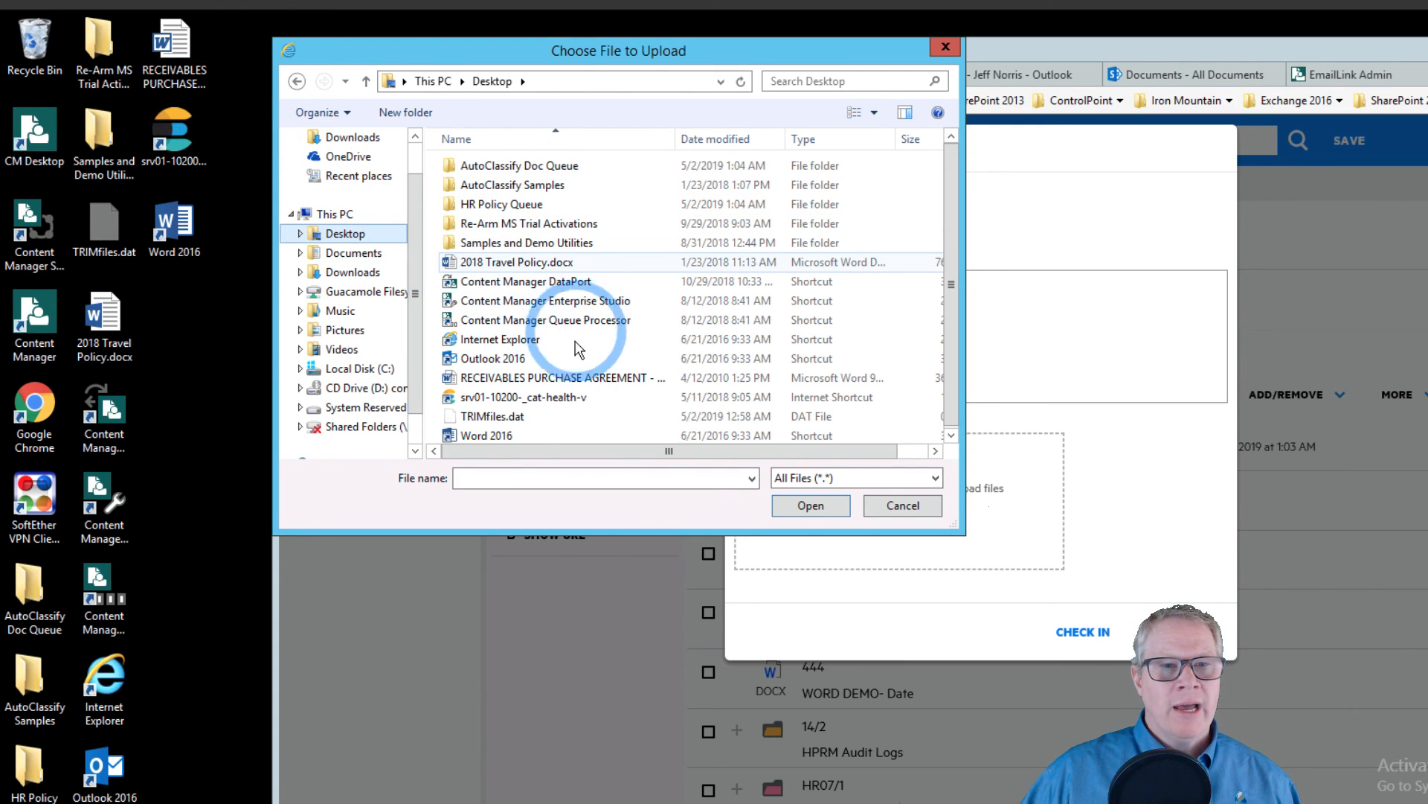
pyautogui.click(569, 373)
pyautogui.click(817, 506)
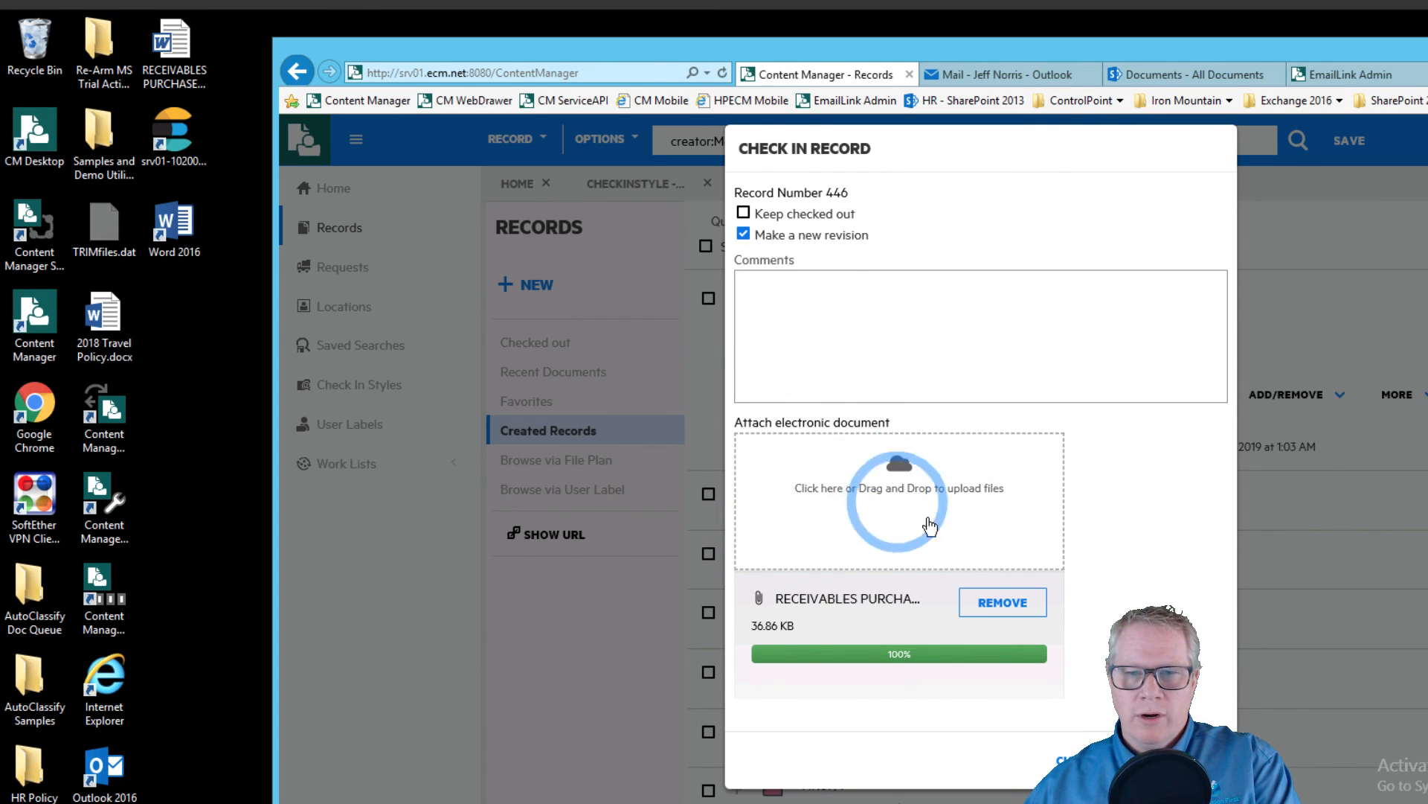
pyautogui.click(1074, 759)
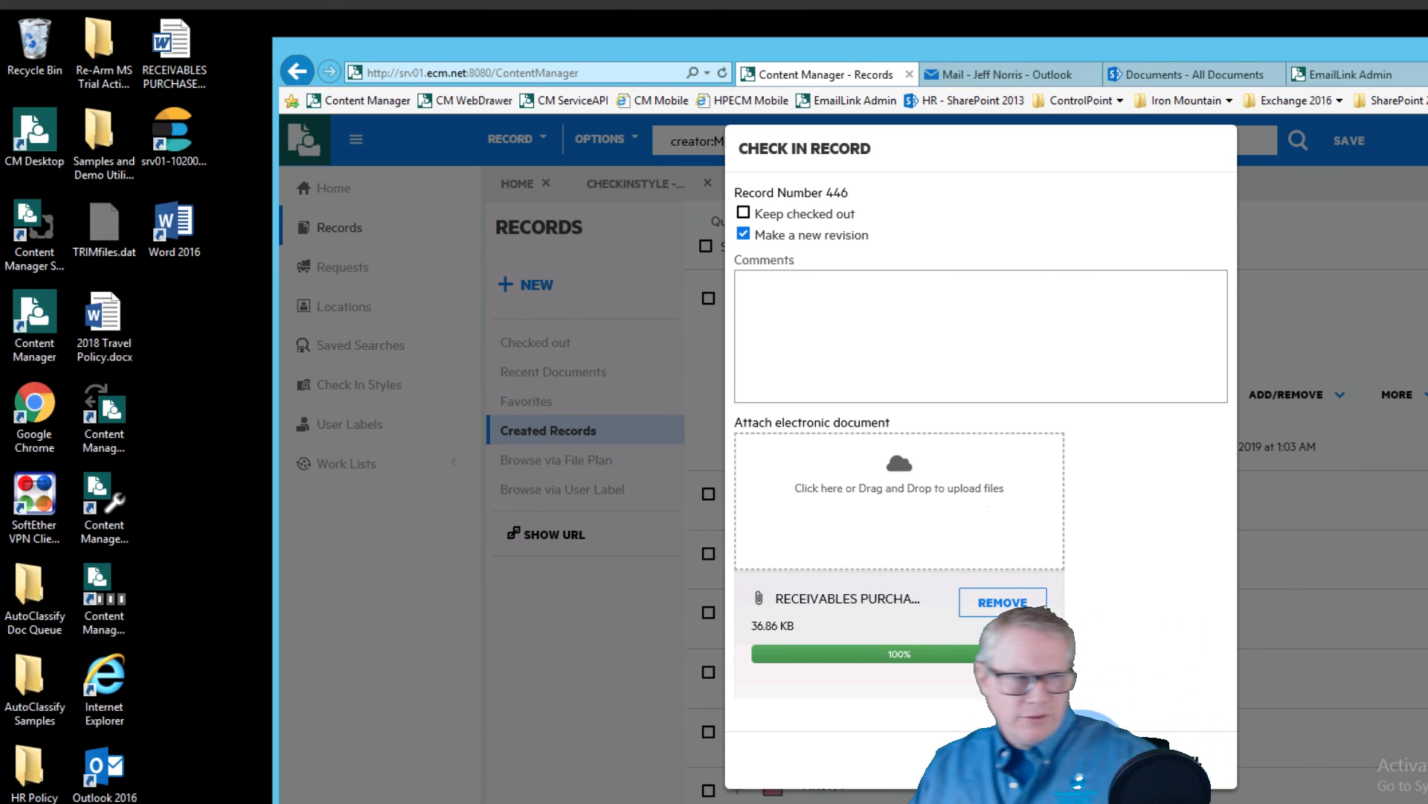
pyautogui.click(1082, 763)
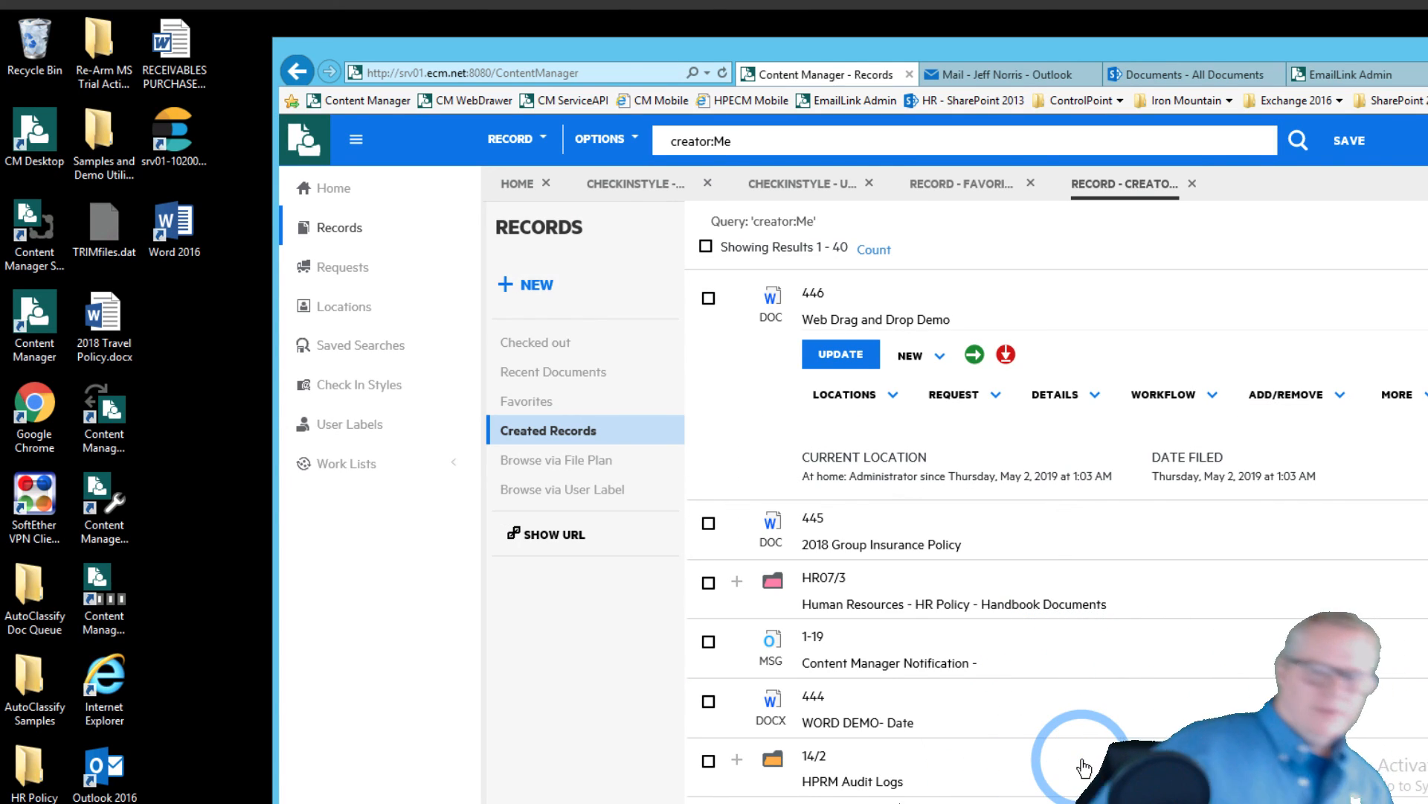